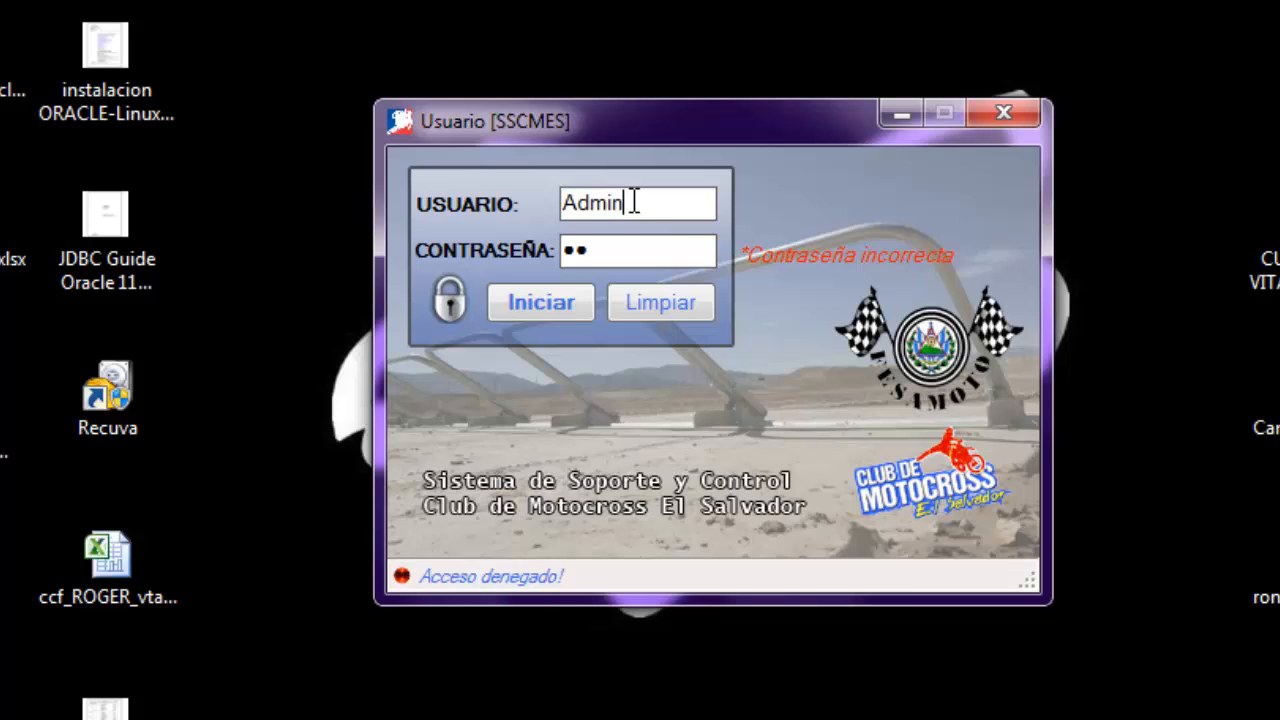
Correct the user name to Admin, enter the account password and log in
{"action": "key", "text": "BackSpace"}
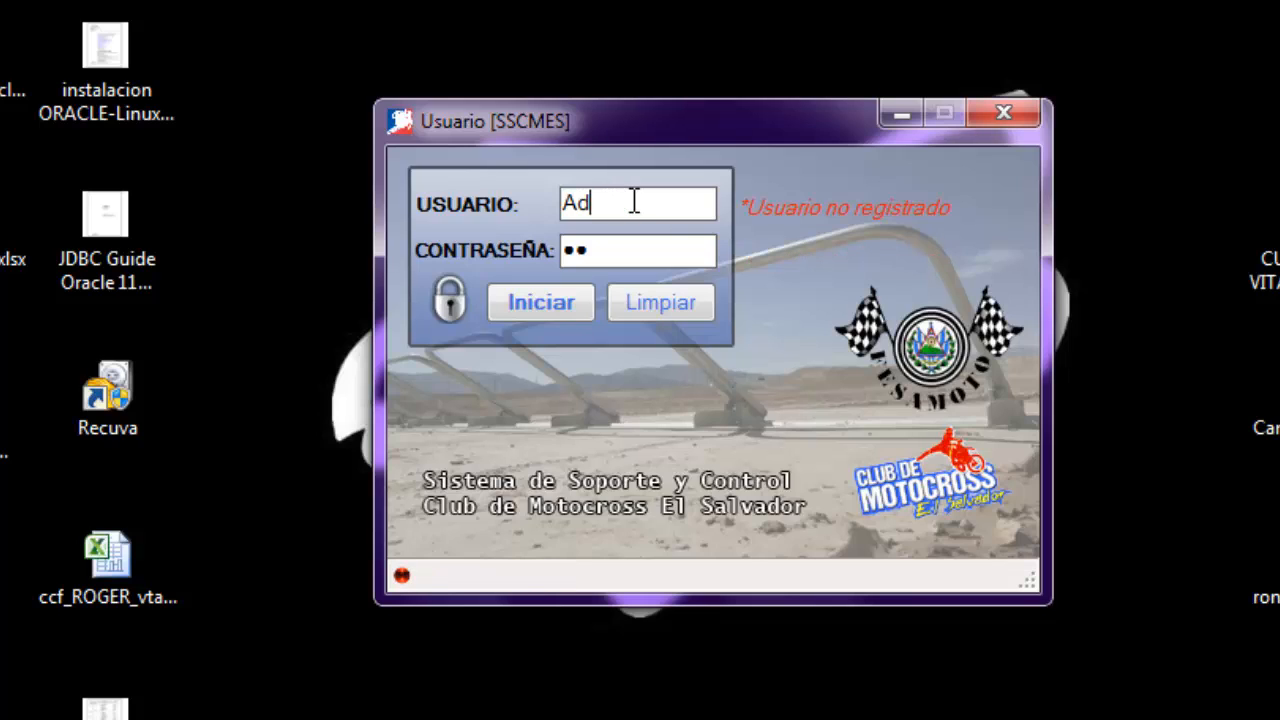
{"action": "type", "text": "min"}
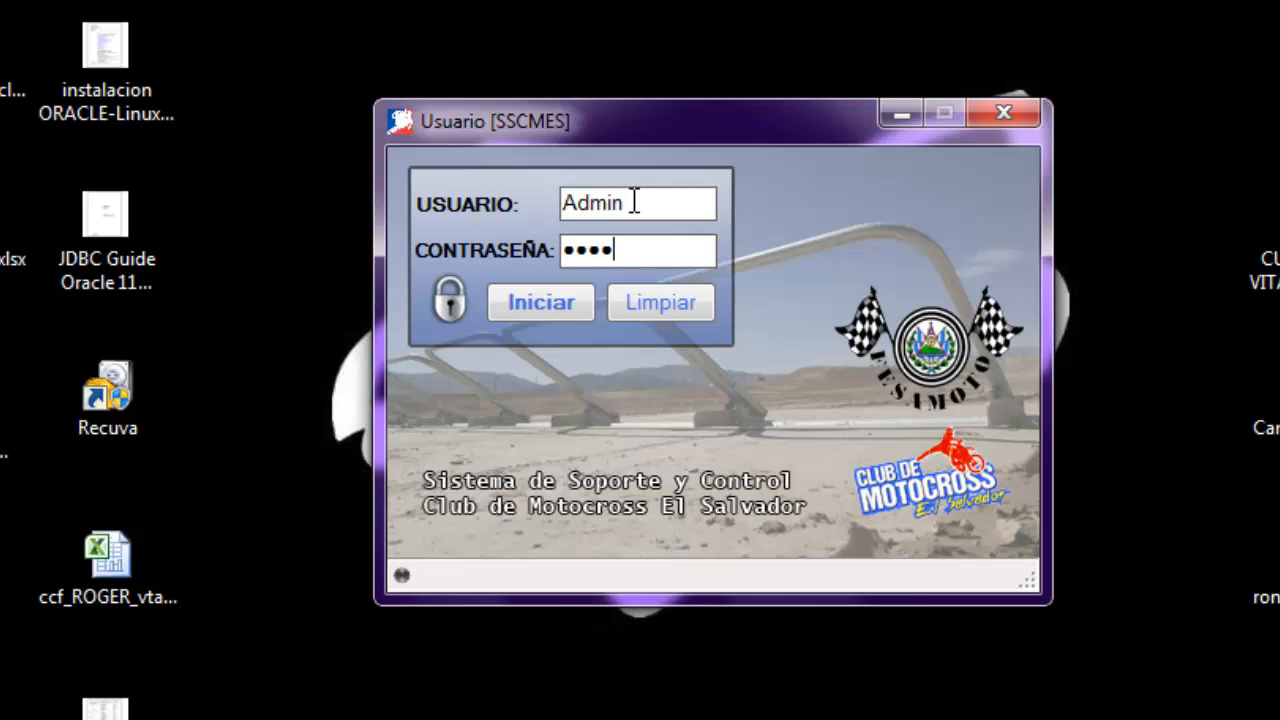
{"action": "key", "text": "Return"}
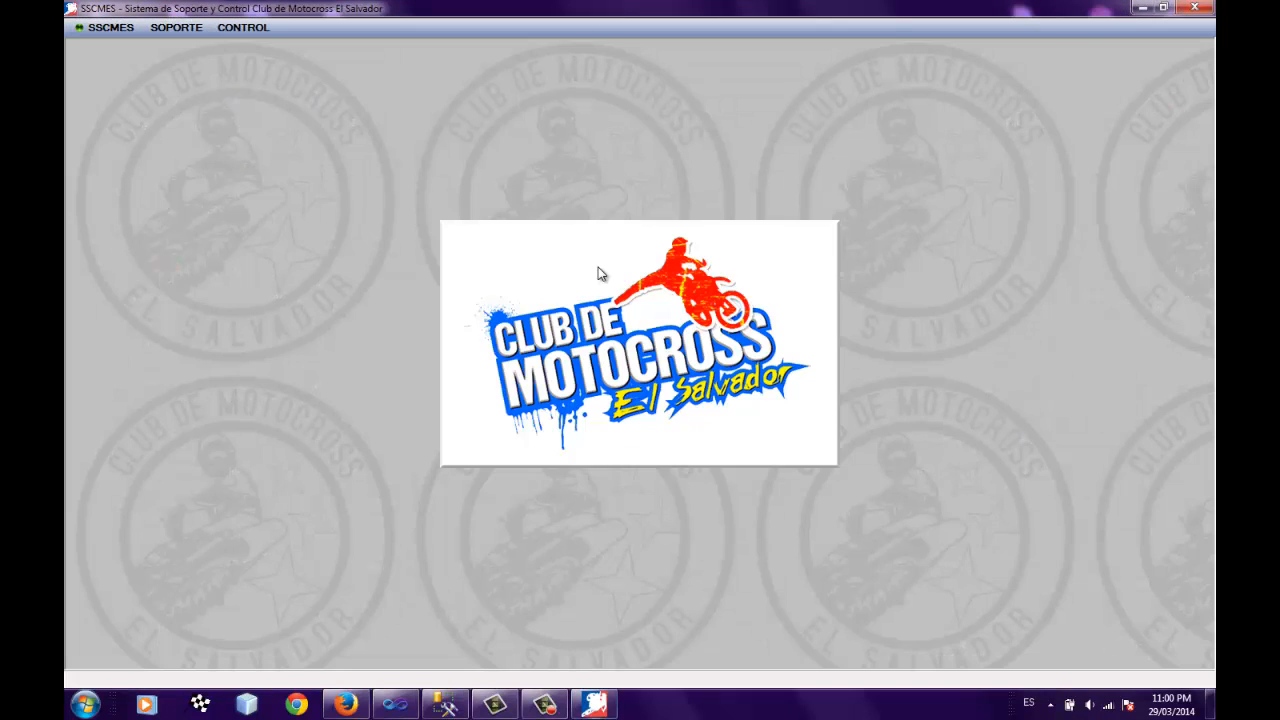
Close the session and log back in as Admin with the account password
{"action": "left_click", "coordinate": [236, 31]}
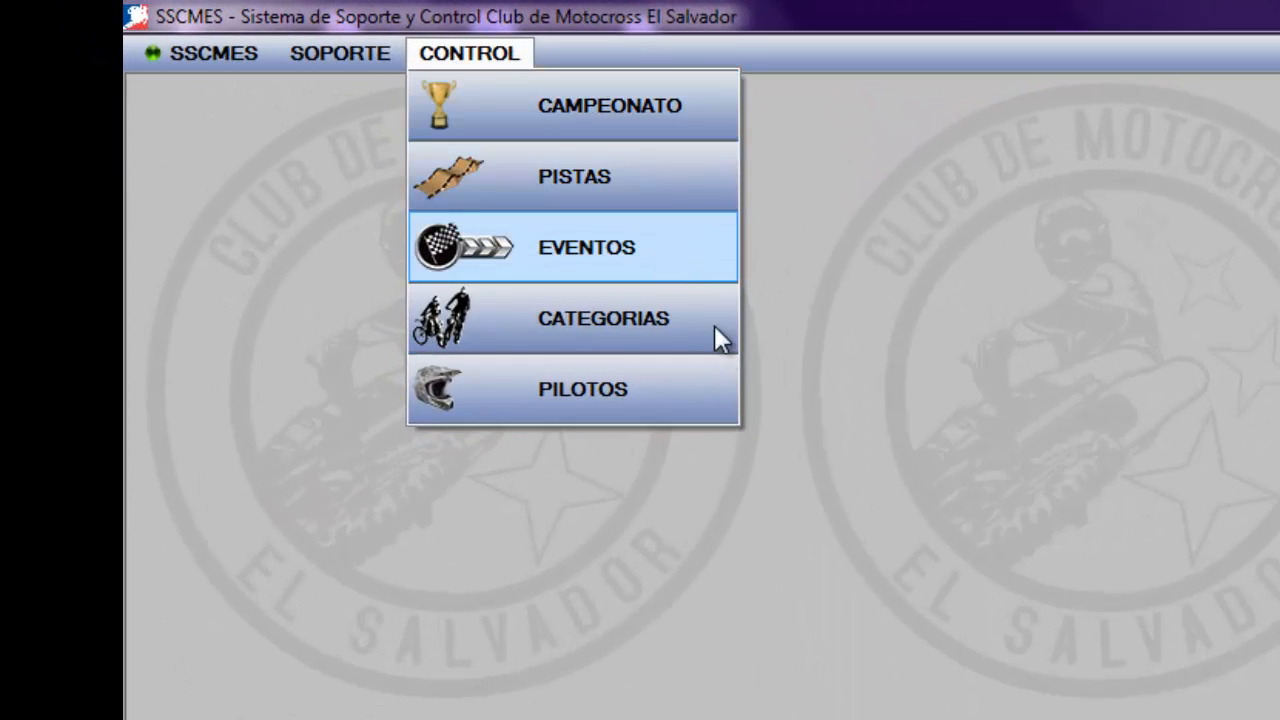
{"action": "mouse_move", "coordinate": [340, 53]}
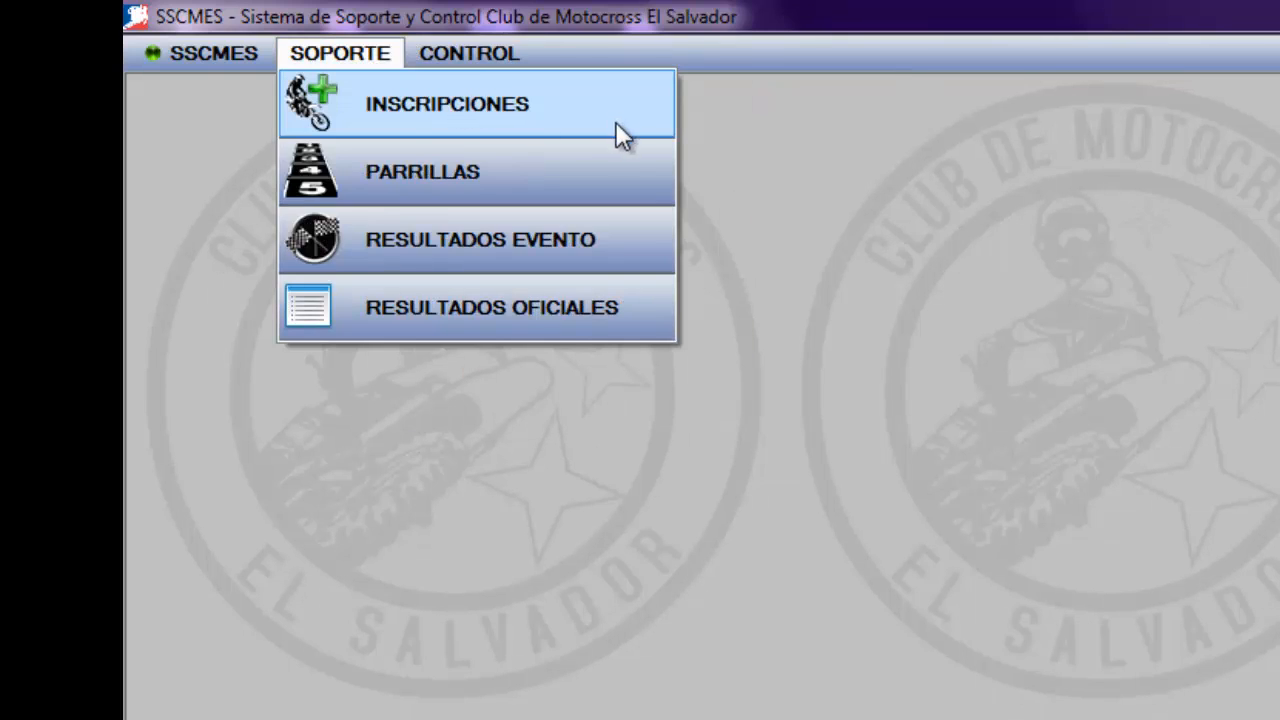
{"action": "mouse_move", "coordinate": [205, 53]}
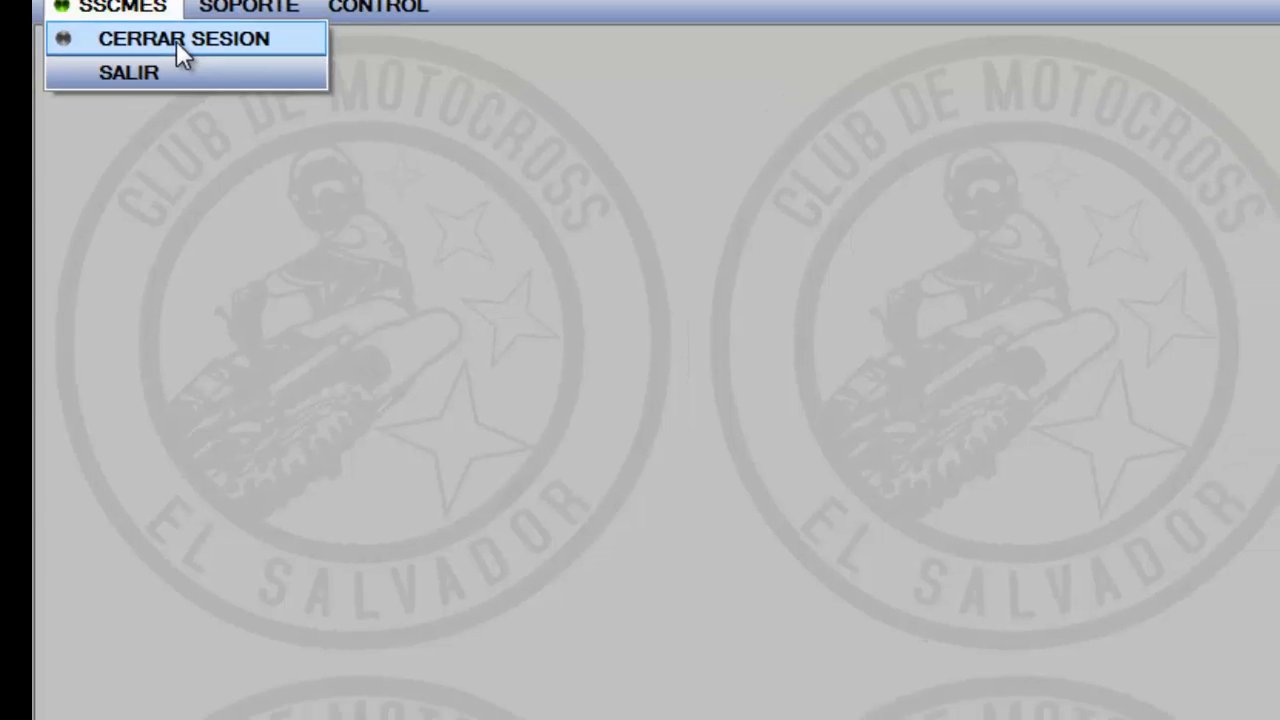
{"action": "left_click", "coordinate": [266, 94]}
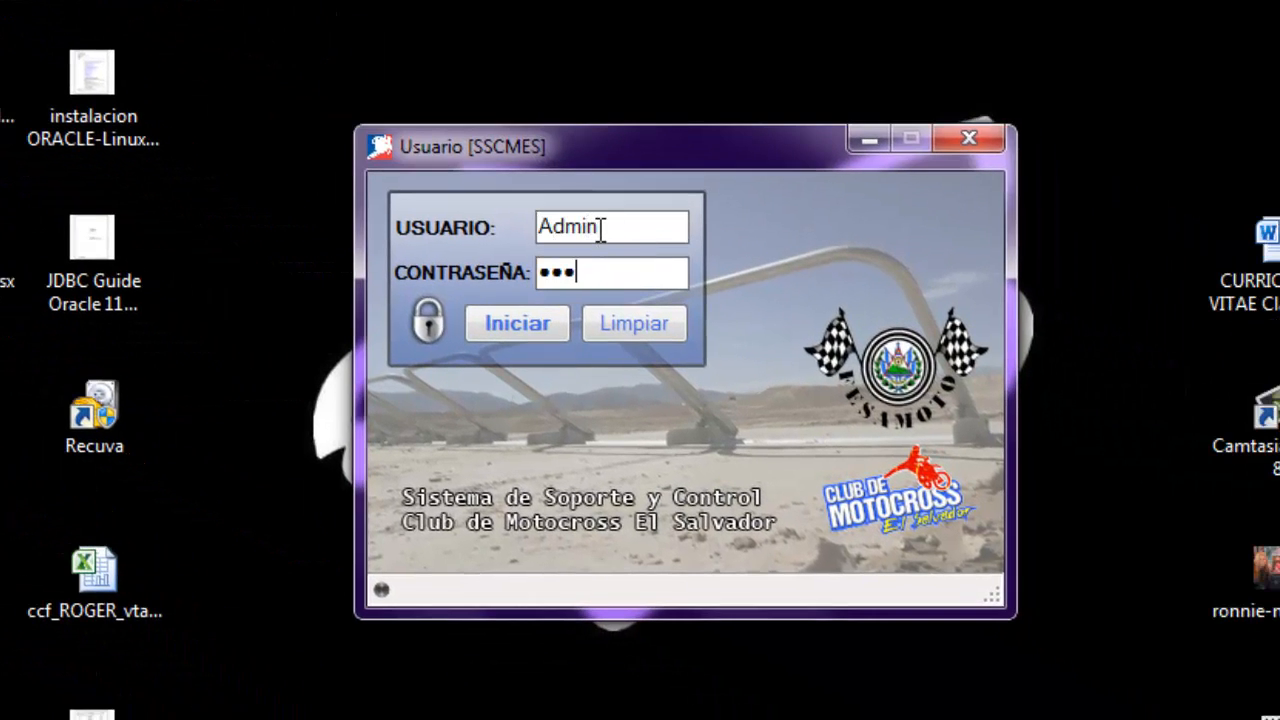
{"action": "type", "text": "****"}
{"action": "key", "text": "Return"}
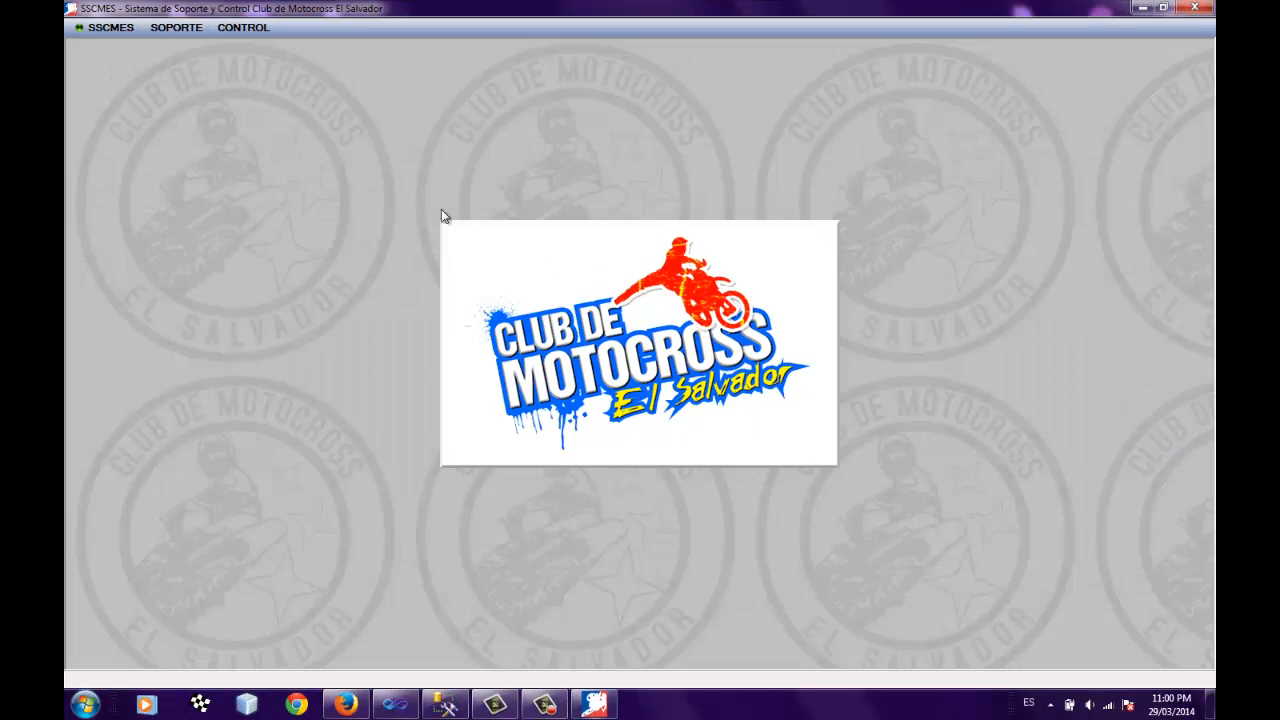
Open the championship settings and set the number of events to 6
{"action": "left_click", "coordinate": [242, 27]}
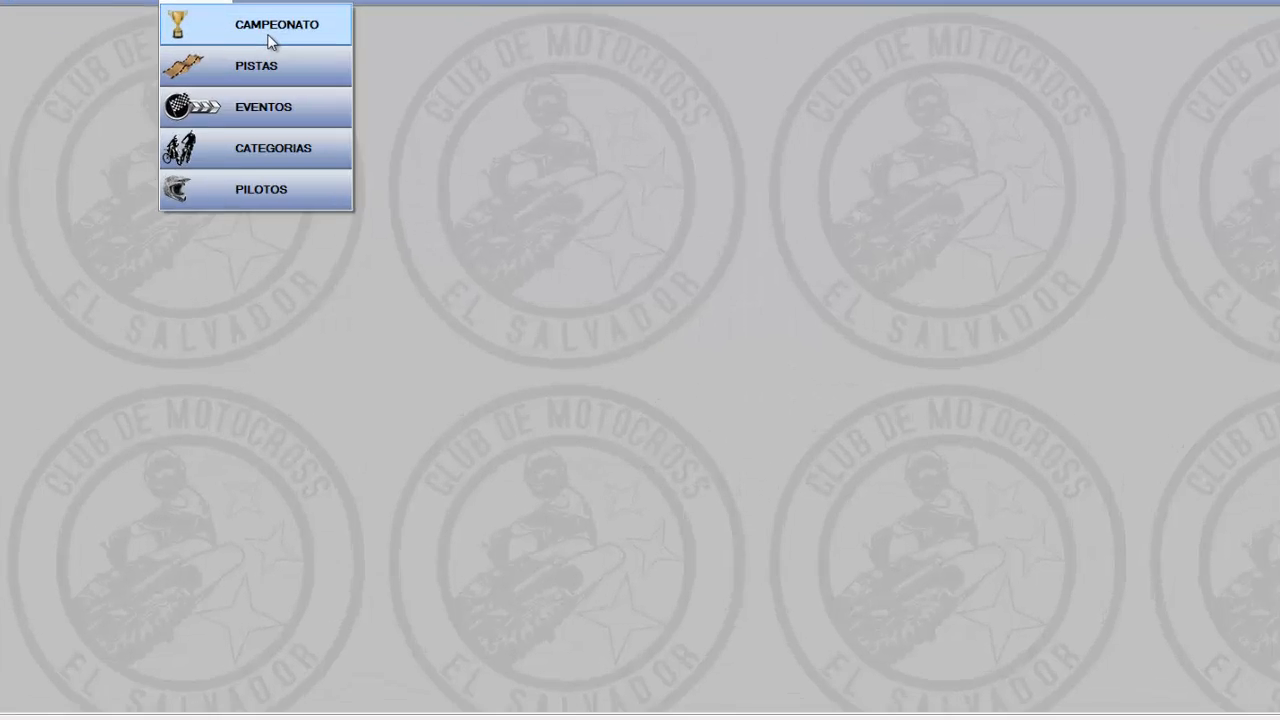
{"action": "left_click", "coordinate": [287, 60]}
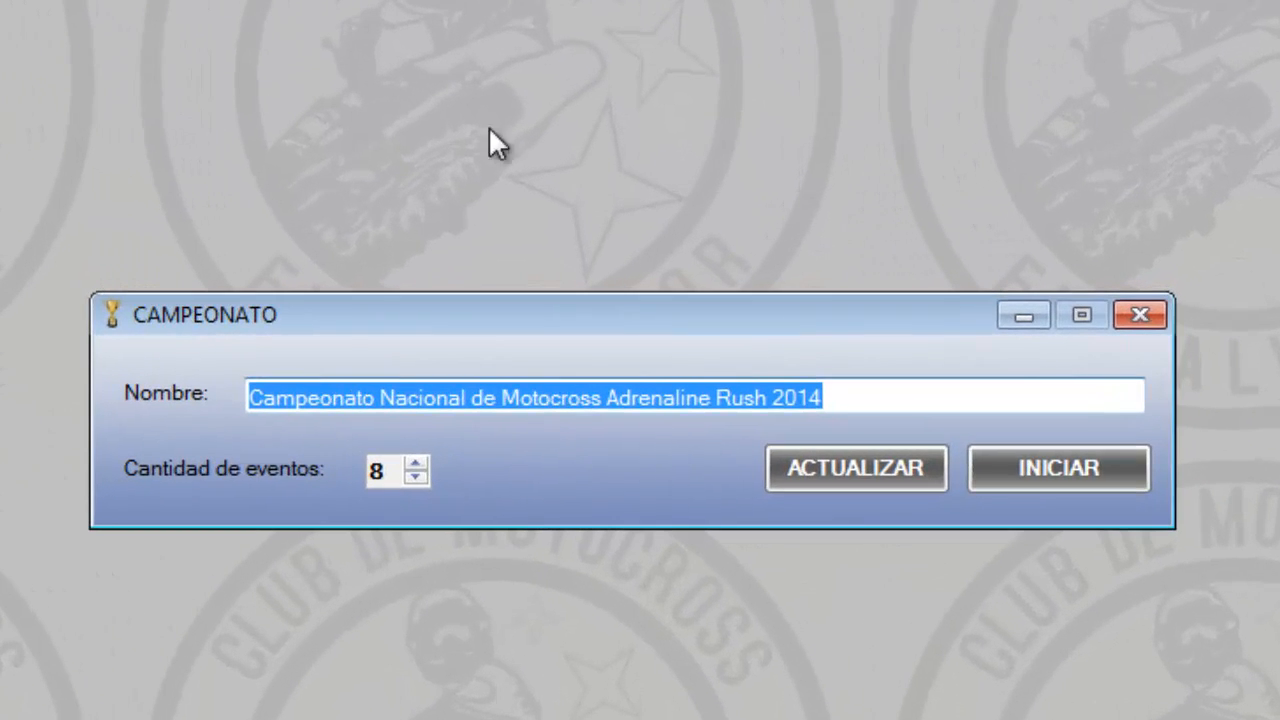
{"action": "left_click", "coordinate": [851, 396]}
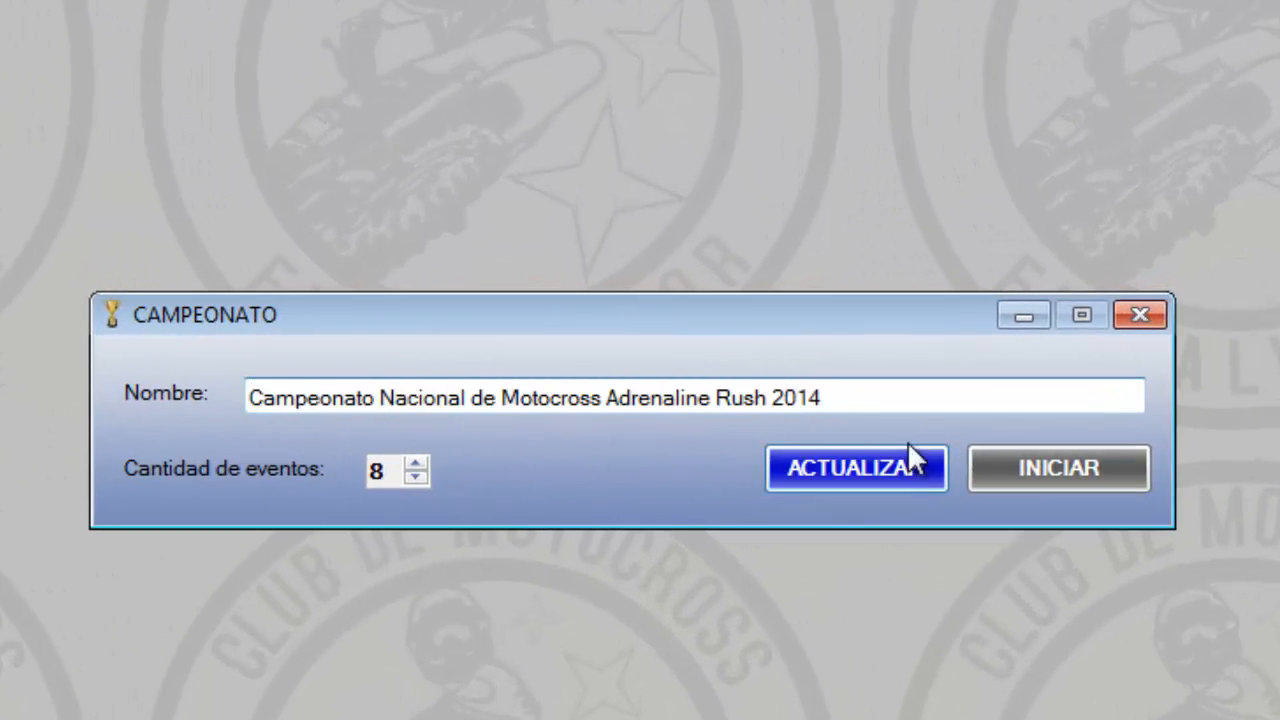
{"action": "left_click", "coordinate": [423, 478]}
{"action": "left_click", "coordinate": [423, 478]}
{"action": "left_click", "coordinate": [423, 478]}
{"action": "left_click", "coordinate": [423, 478]}
{"action": "left_click", "coordinate": [423, 478]}
{"action": "left_click", "coordinate": [423, 478]}
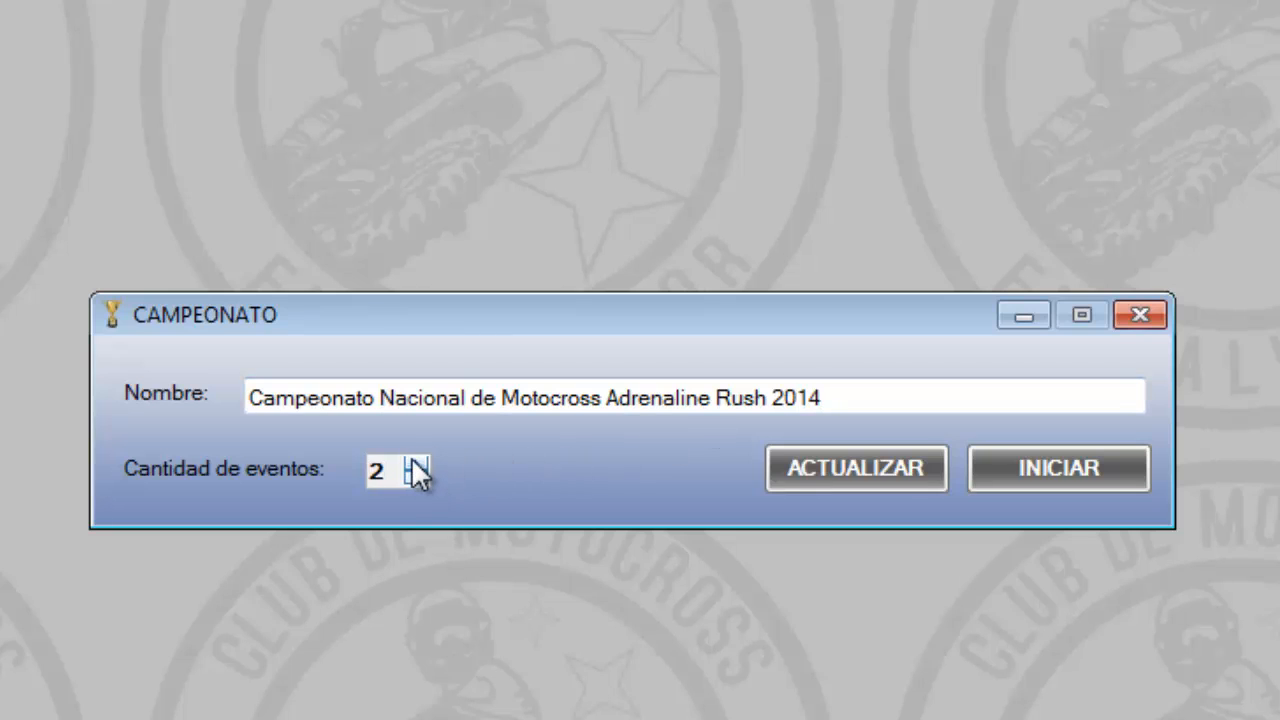
{"action": "left_click", "coordinate": [412, 462]}
{"action": "left_click", "coordinate": [412, 462]}
{"action": "left_click", "coordinate": [412, 462]}
{"action": "left_click", "coordinate": [416, 478]}
{"action": "left_click", "coordinate": [416, 478]}
{"action": "left_click", "coordinate": [416, 478]}
{"action": "left_click", "coordinate": [416, 478]}
Start the Campeonato Nacional de Motocross Adrenaline Rush 2014 championship and confirm it
{"action": "left_click", "coordinate": [1051, 476]}
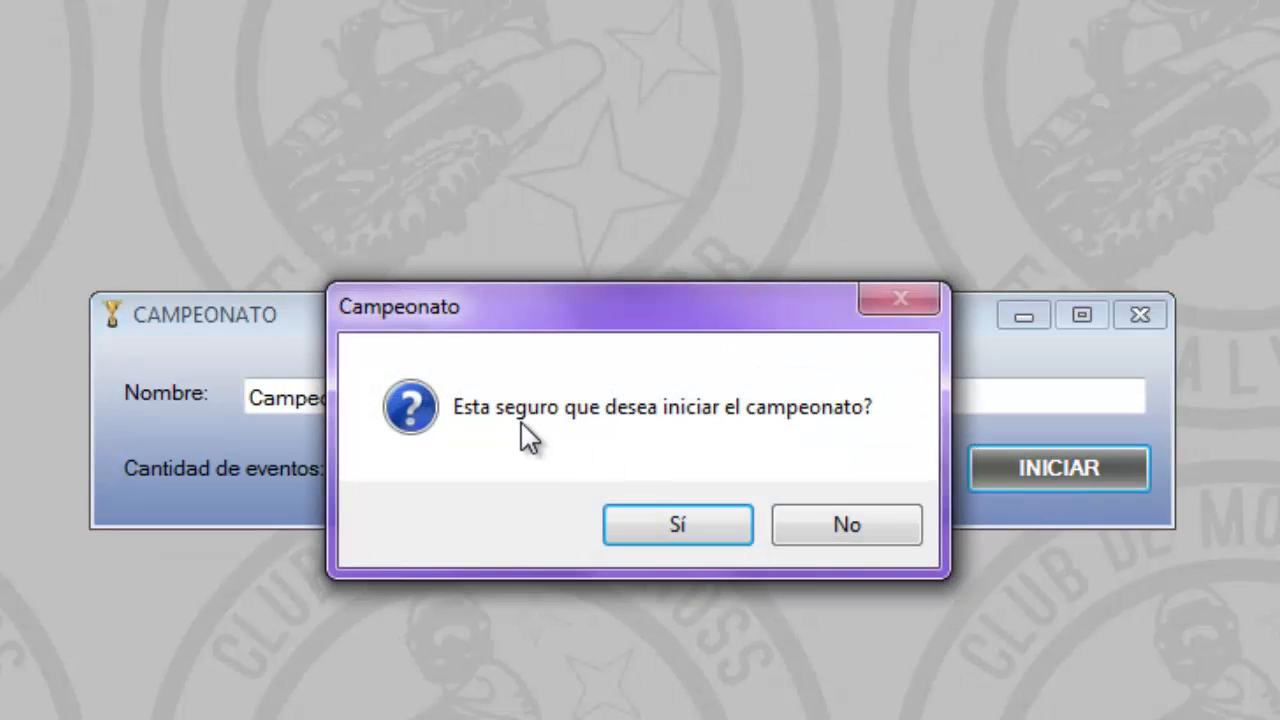
{"action": "left_click", "coordinate": [698, 522]}
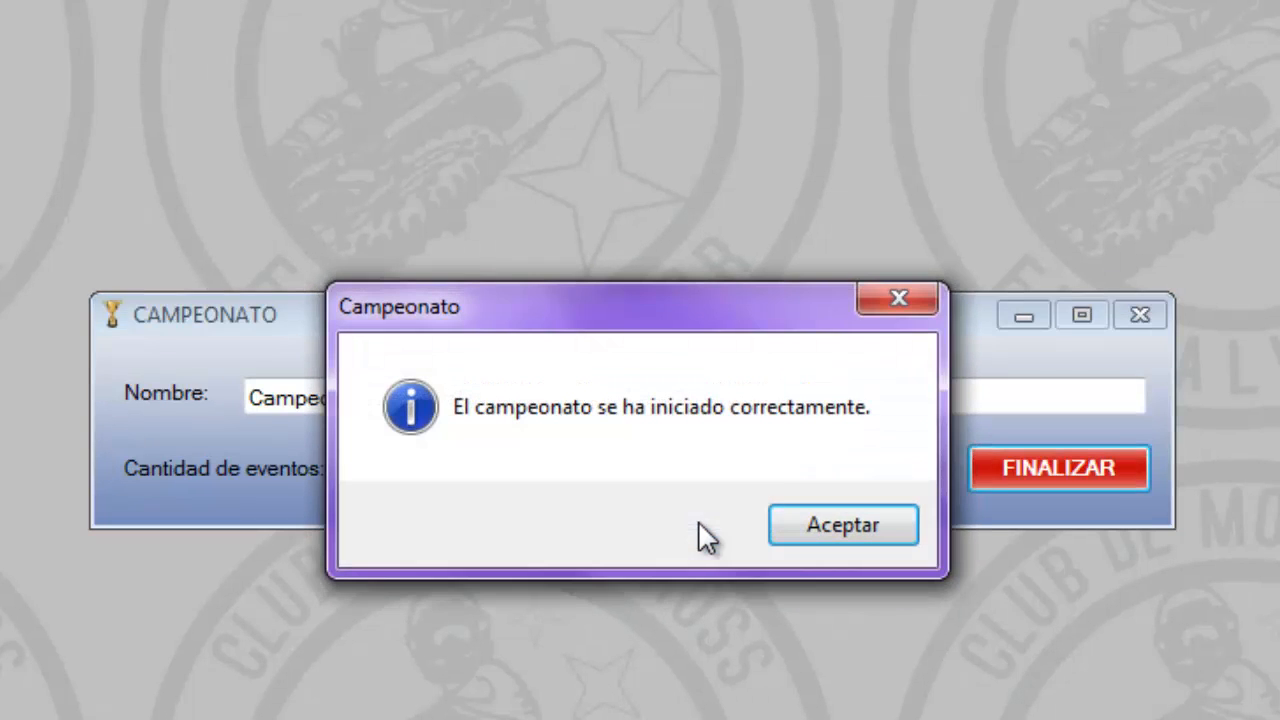
{"action": "left_click", "coordinate": [808, 531]}
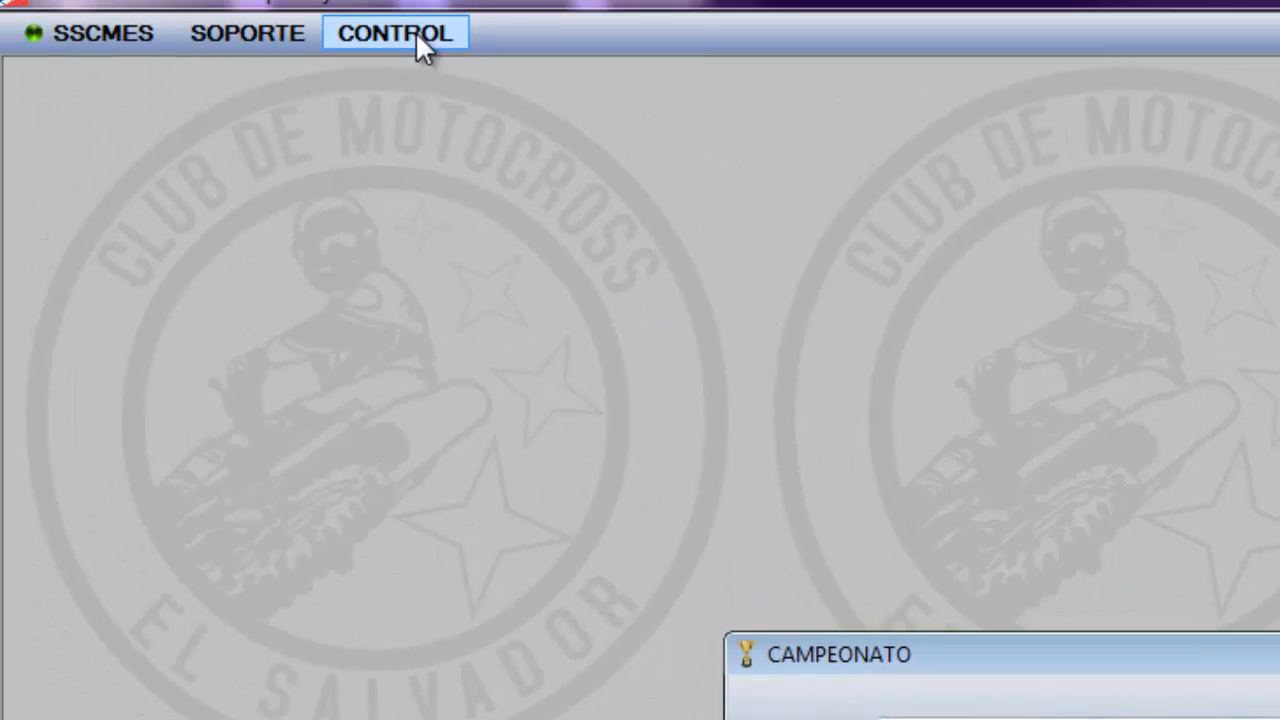
Move the championship form to the workspace's upper-left corner and list all events of the championship
{"action": "left_click", "coordinate": [418, 37]}
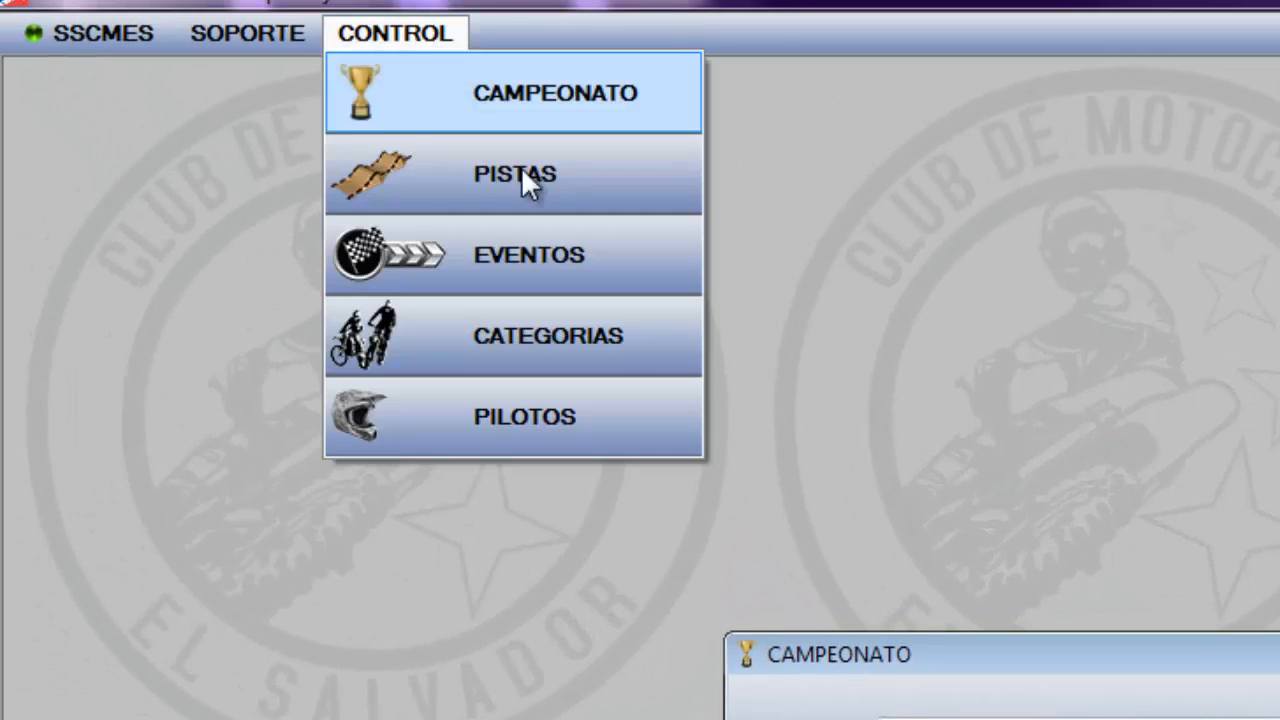
{"action": "left_click", "coordinate": [883, 641]}
{"action": "left_click_drag", "start_coordinate": [883, 641], "coordinate": [166, 72]}
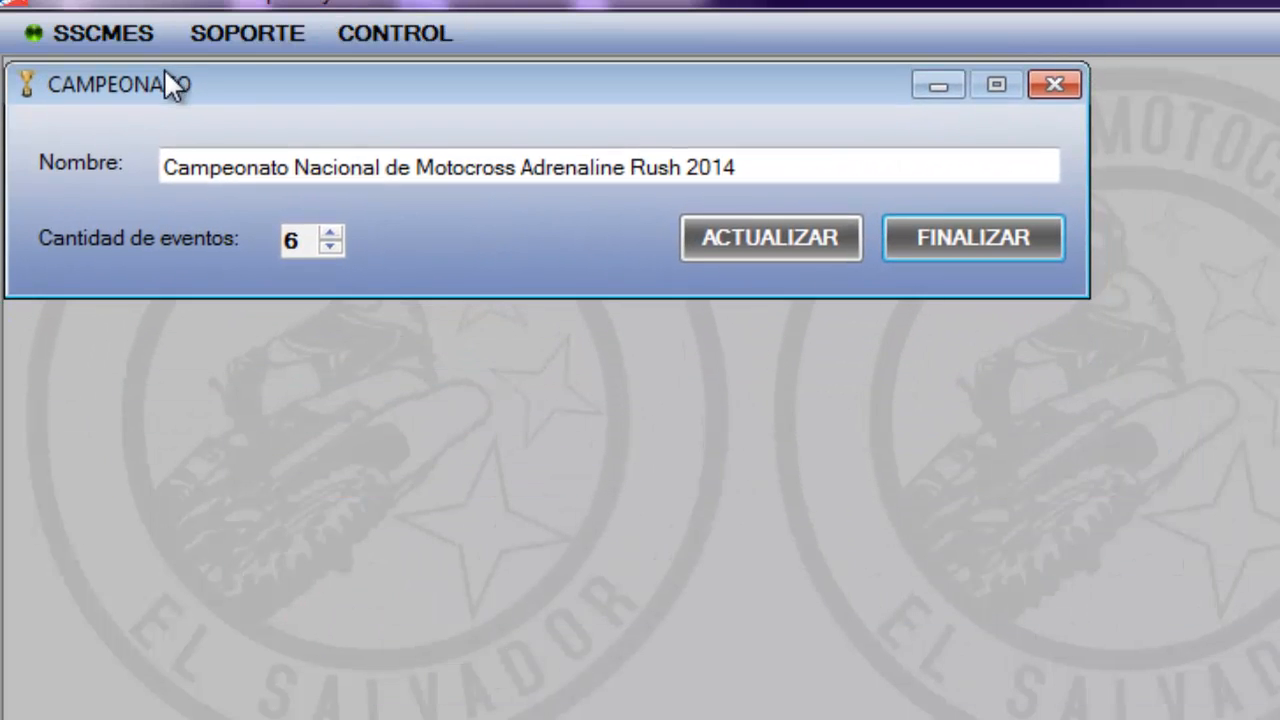
{"action": "left_click", "coordinate": [378, 36]}
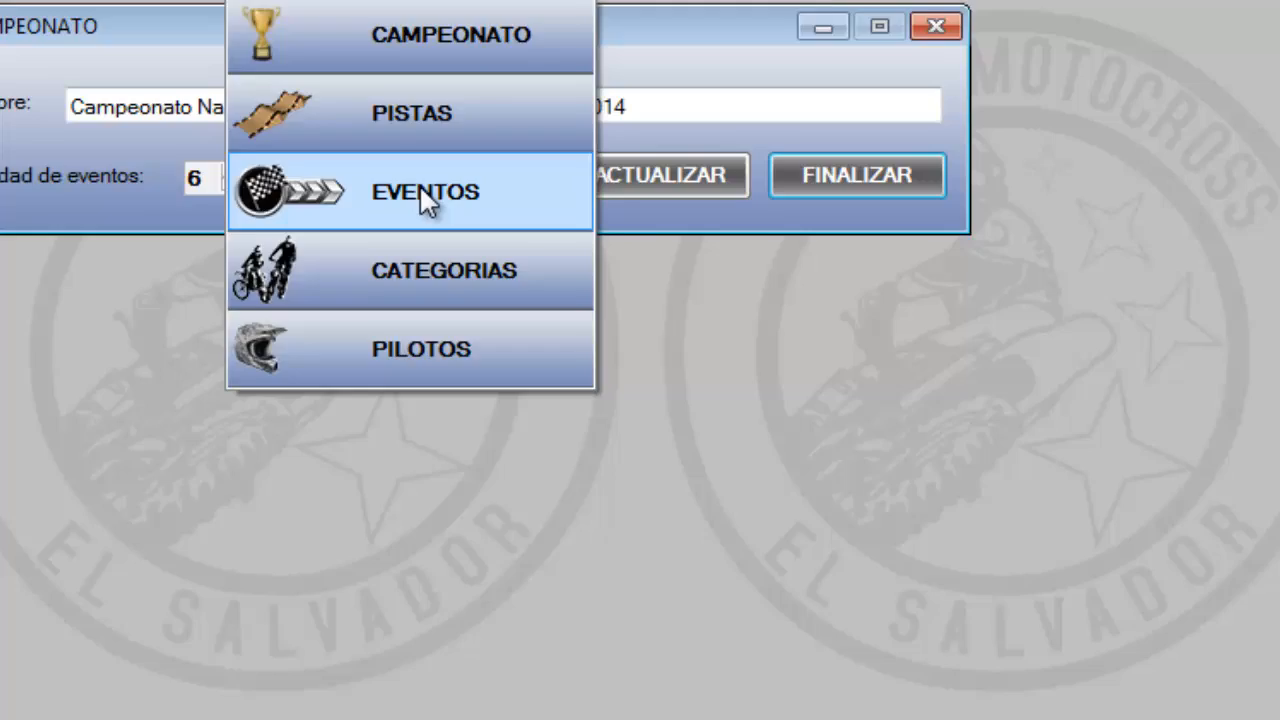
{"action": "left_click", "coordinate": [421, 193]}
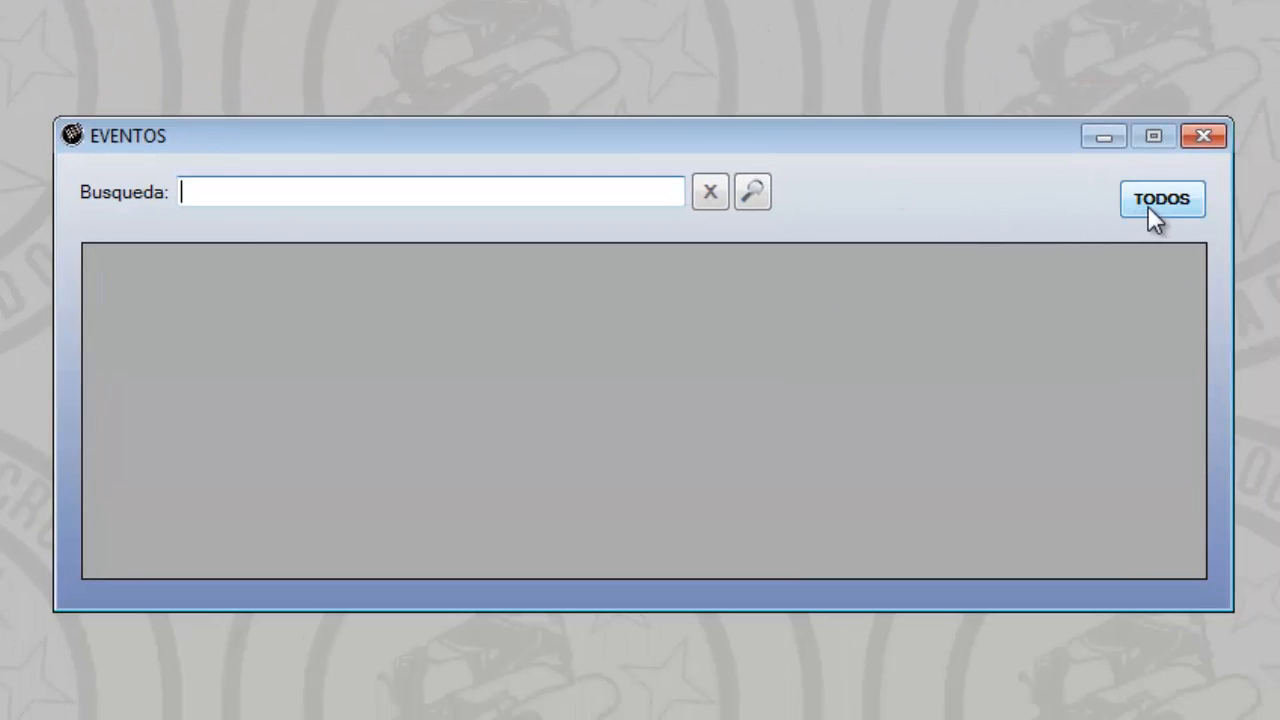
{"action": "left_click", "coordinate": [1160, 200]}
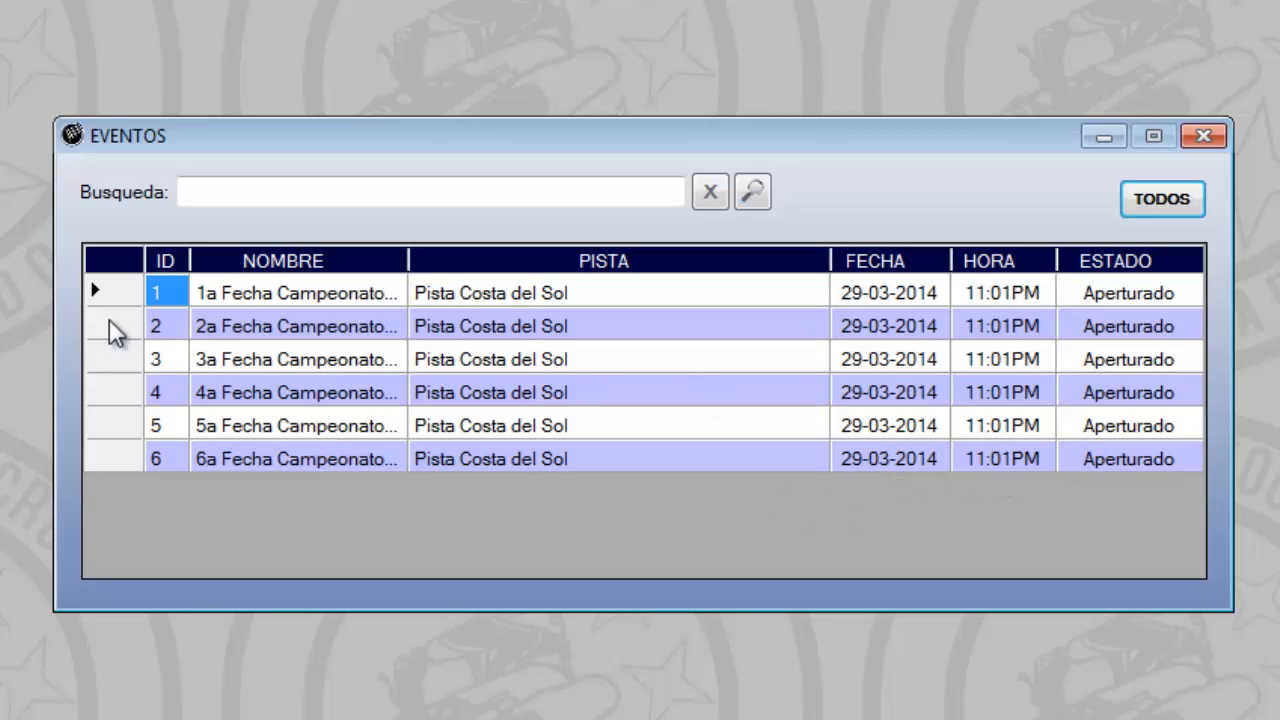
Open the first championship event's details and check which tracks can be assigned to it
{"action": "left_click", "coordinate": [251, 303]}
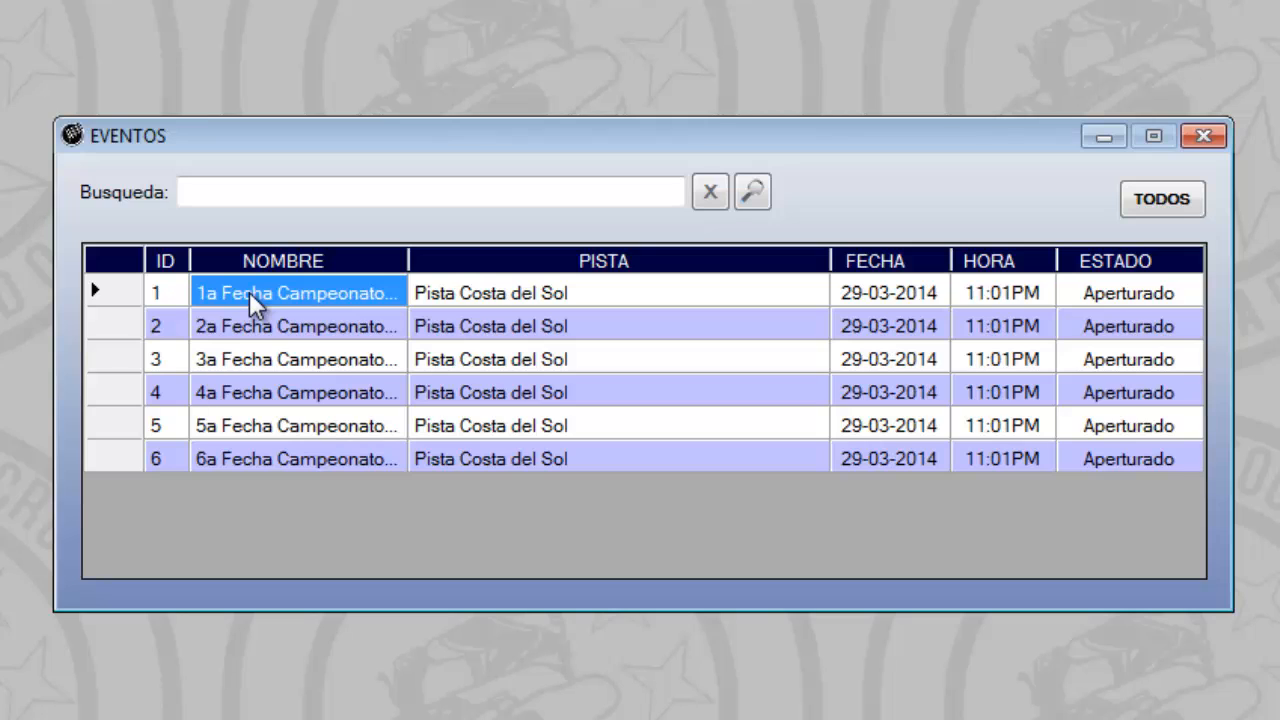
{"action": "double_click", "coordinate": [249, 291]}
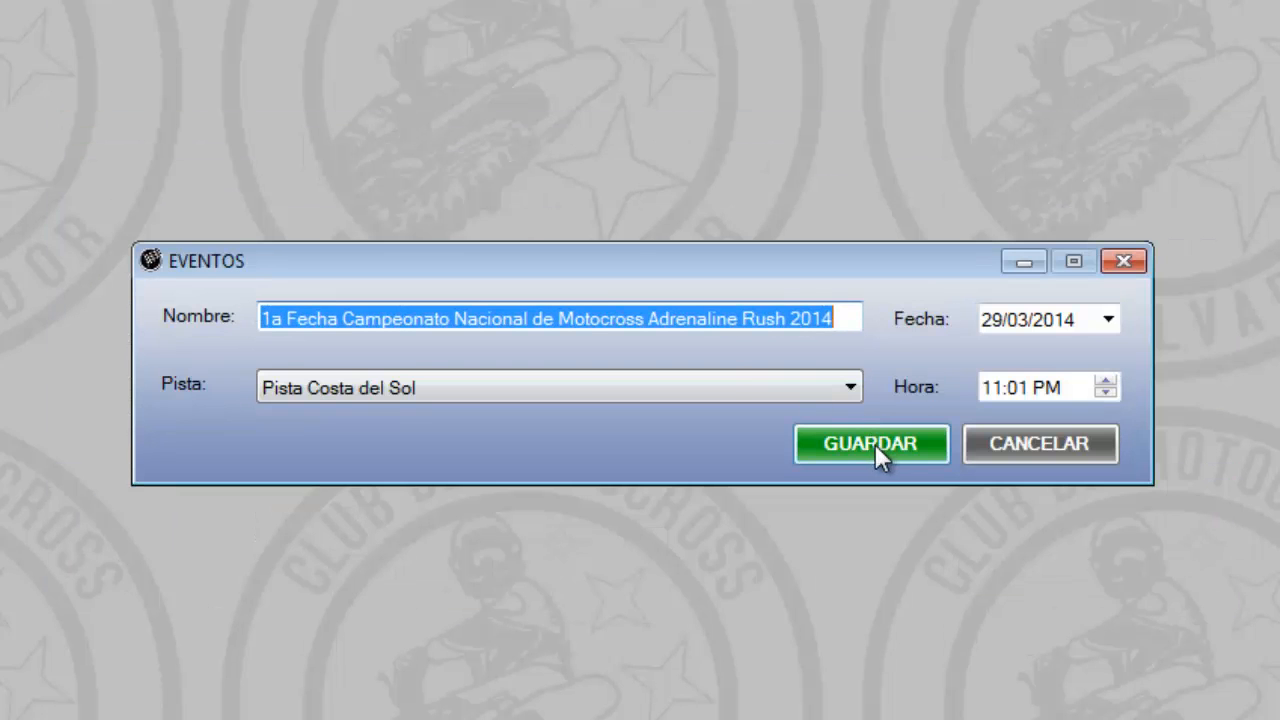
{"action": "left_click", "coordinate": [756, 382]}
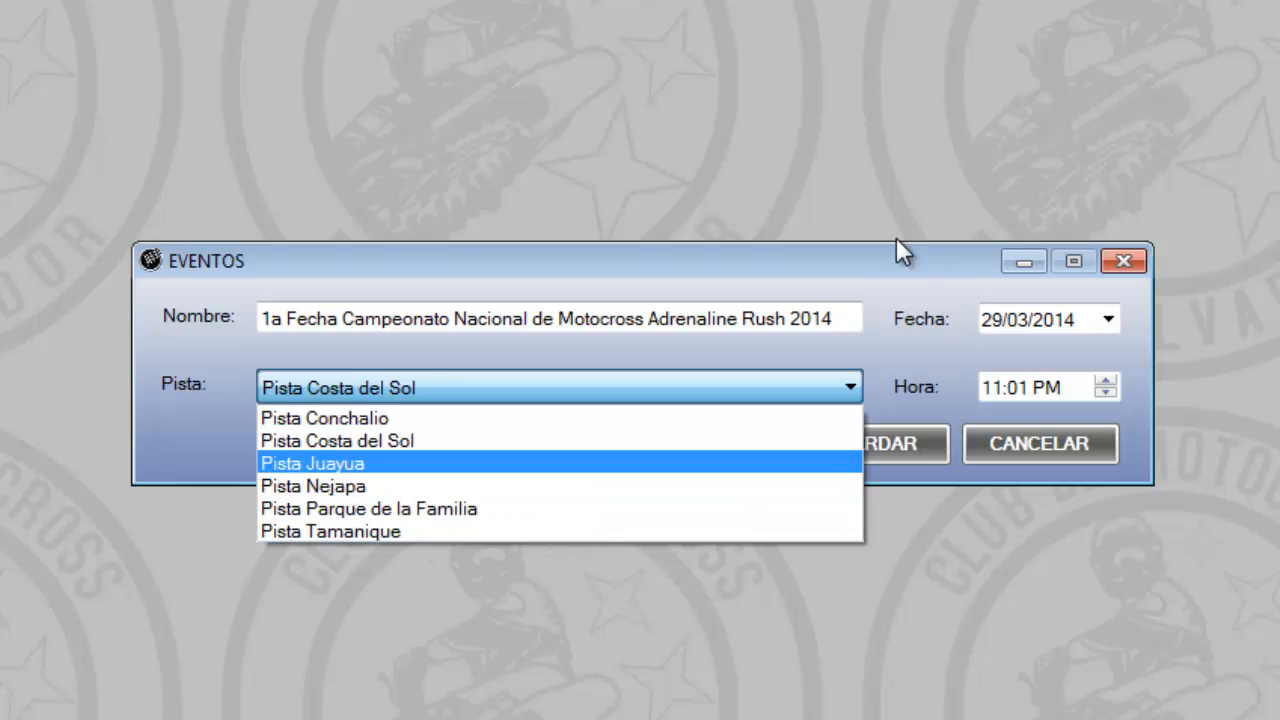
{"action": "left_click", "coordinate": [799, 264]}
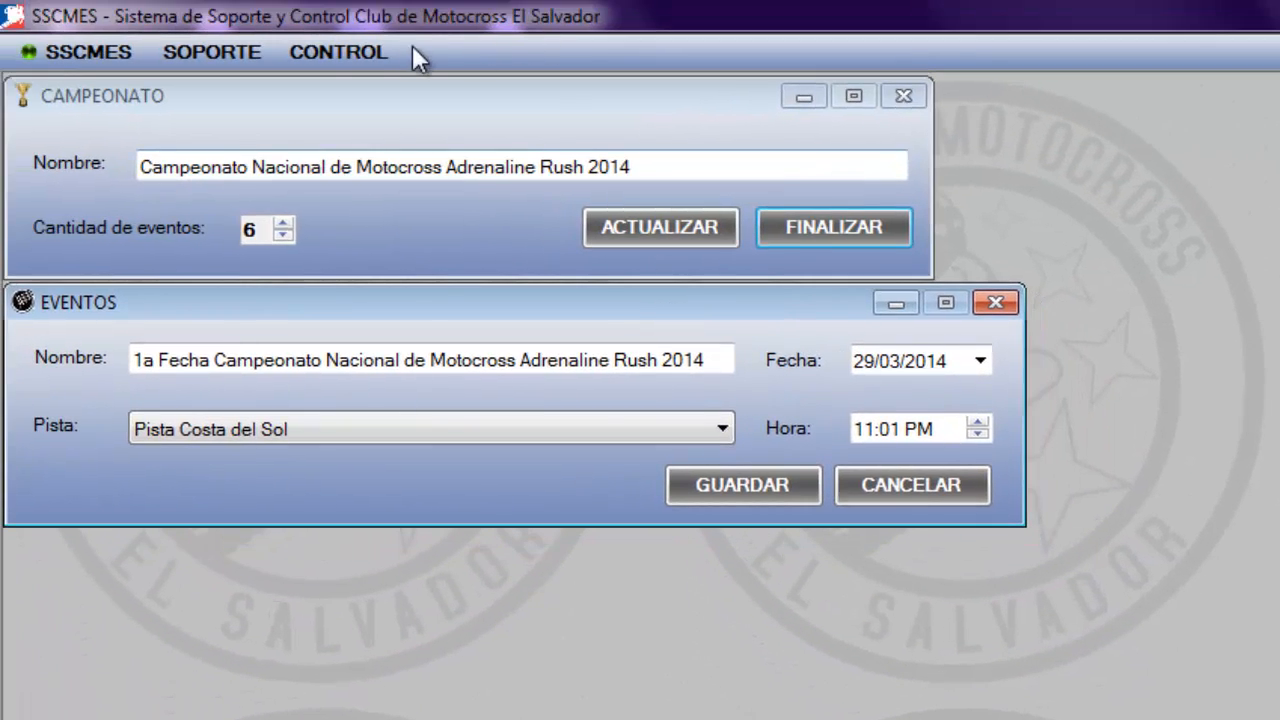
Open the tracks catalogue, list all tracks and look through them to the end
{"action": "left_click", "coordinate": [352, 56]}
{"action": "left_click", "coordinate": [450, 176]}
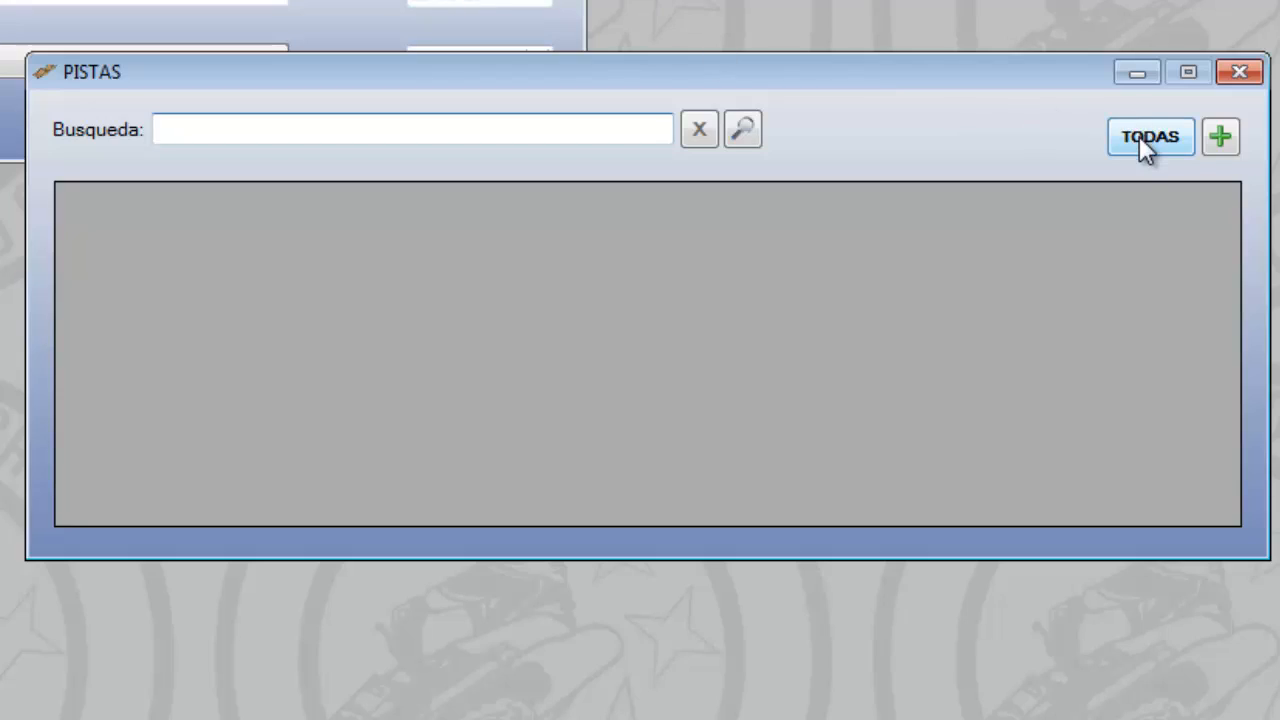
{"action": "left_click", "coordinate": [1139, 136]}
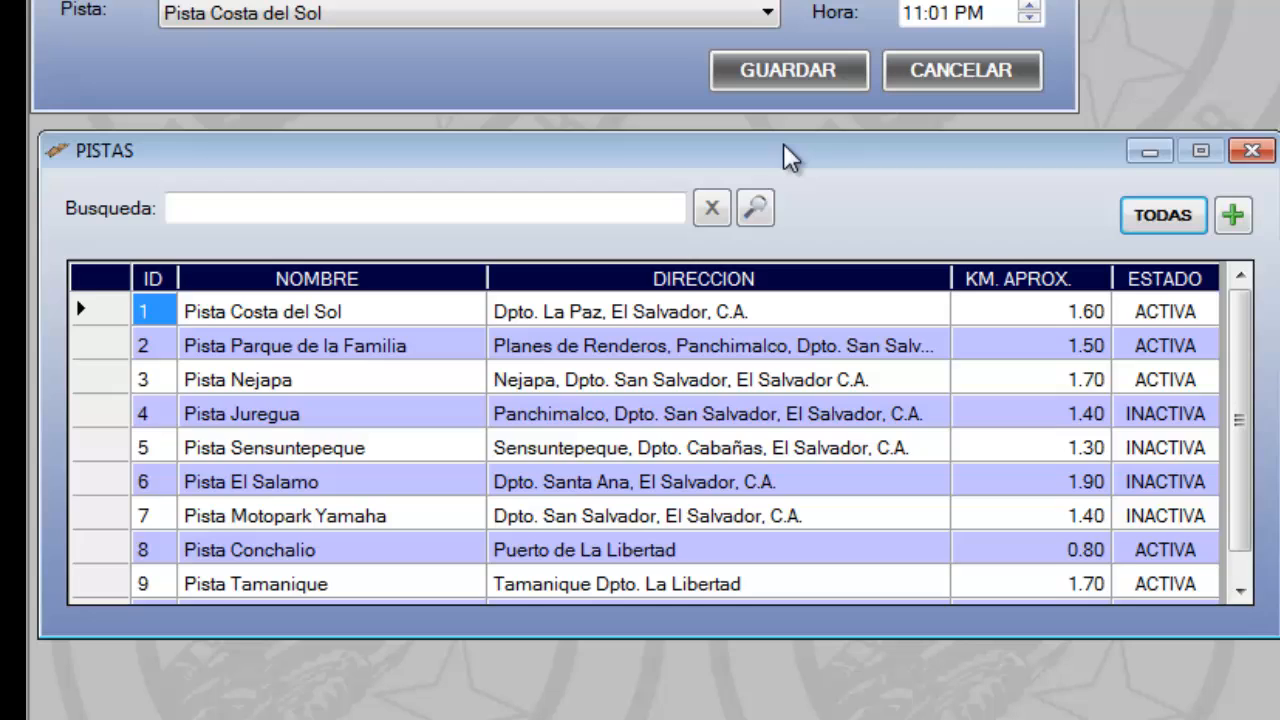
{"action": "left_click_drag", "start_coordinate": [785, 147], "coordinate": [779, 140]}
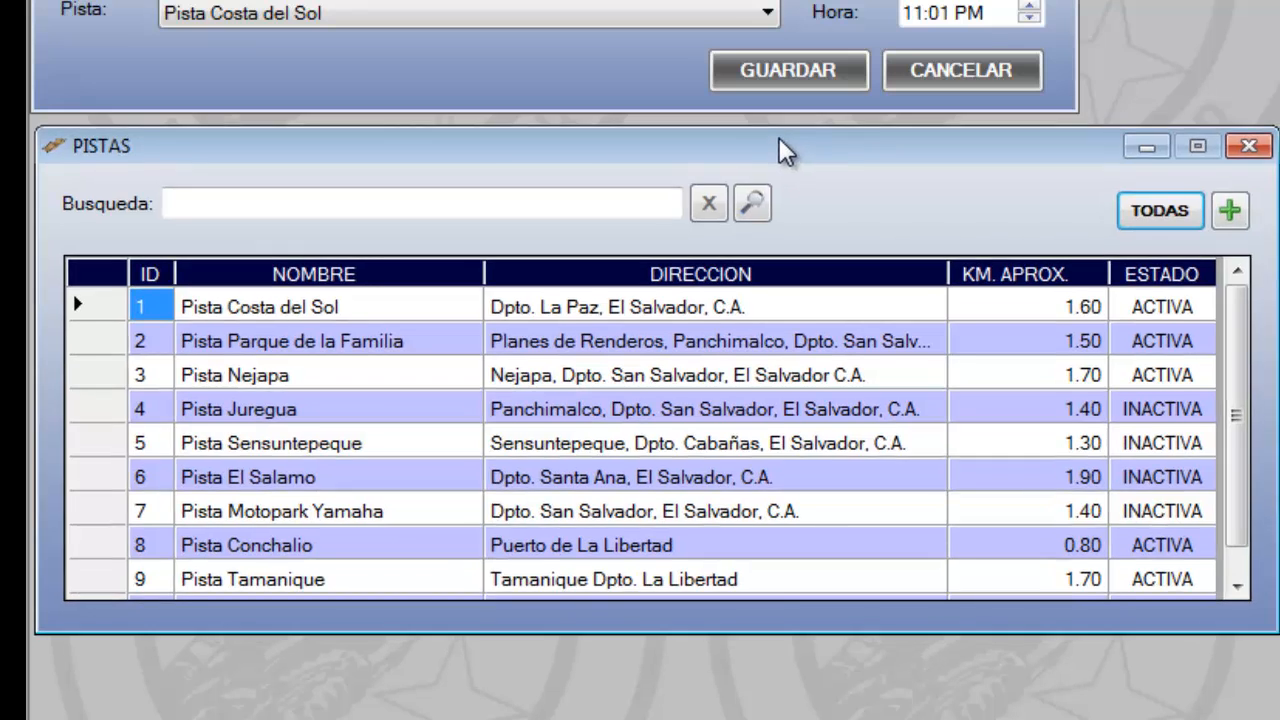
{"action": "left_click_drag", "start_coordinate": [1243, 425], "coordinate": [1249, 471]}
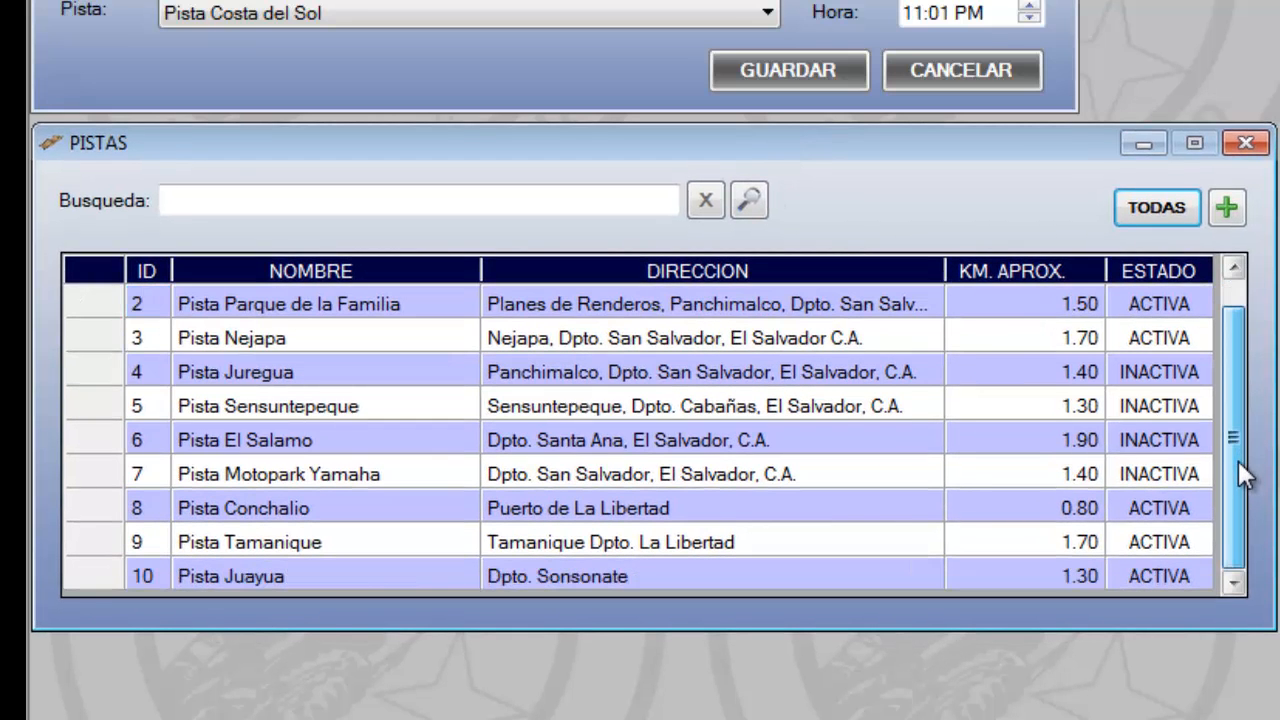
Sort the tracks by name and by address, ending with the address in descending order
{"action": "left_click", "coordinate": [403, 272]}
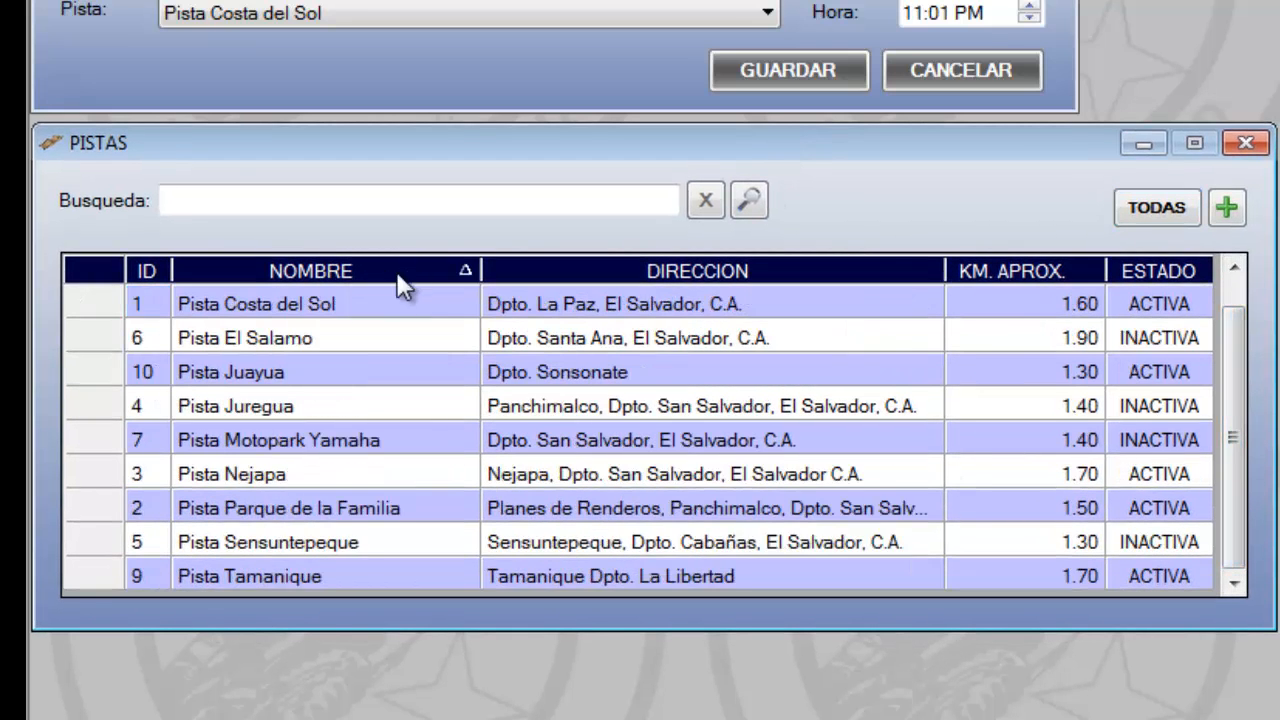
{"action": "left_click", "coordinate": [811, 271]}
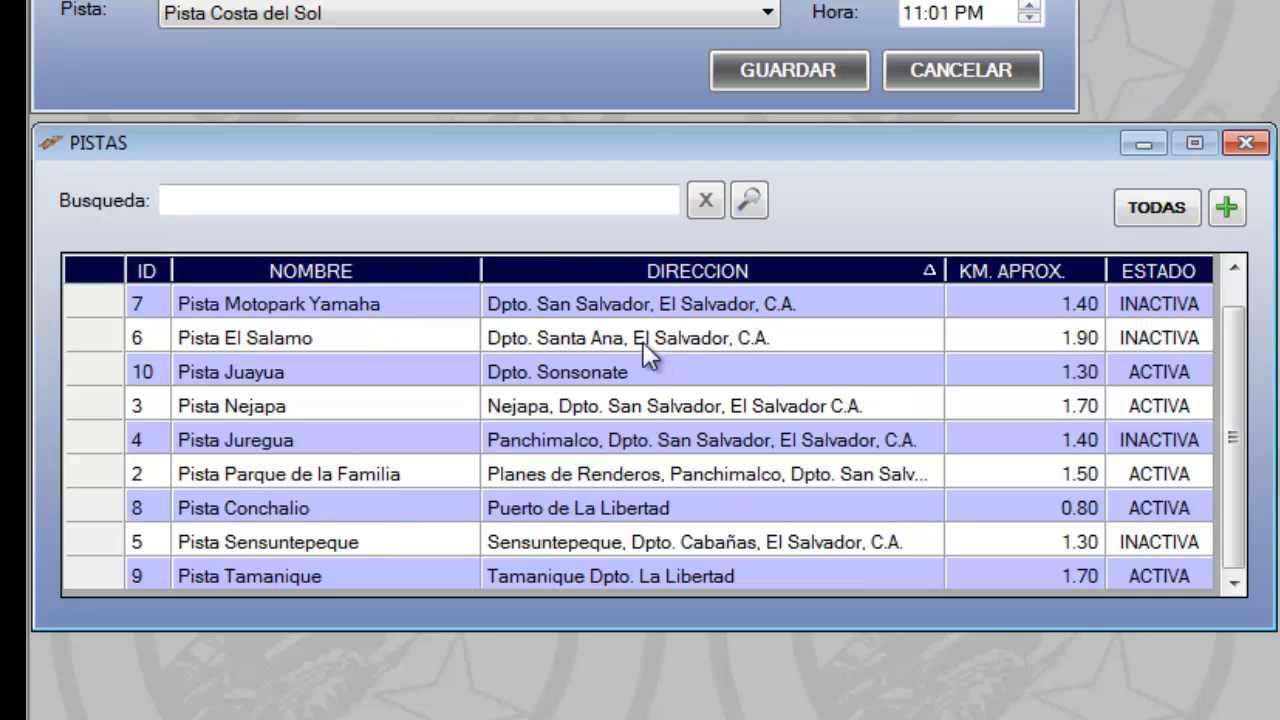
{"action": "left_click", "coordinate": [926, 272]}
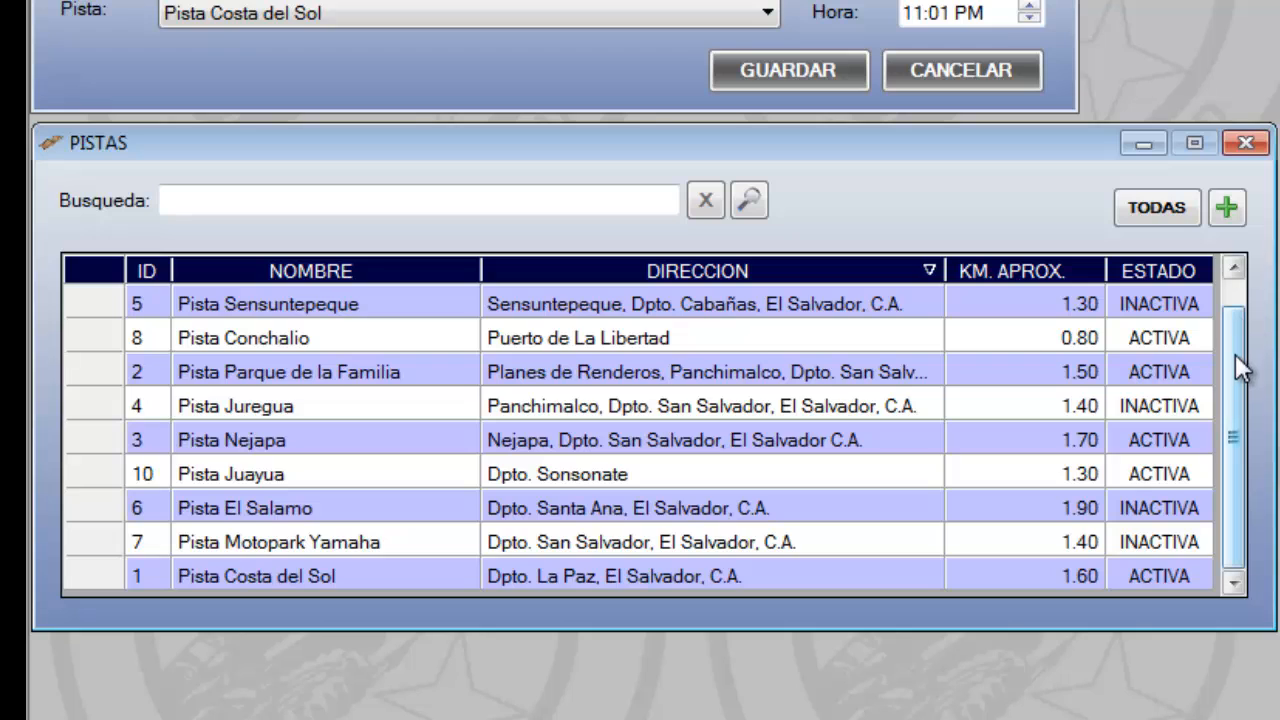
{"action": "left_click_drag", "start_coordinate": [1237, 363], "coordinate": [1237, 330]}
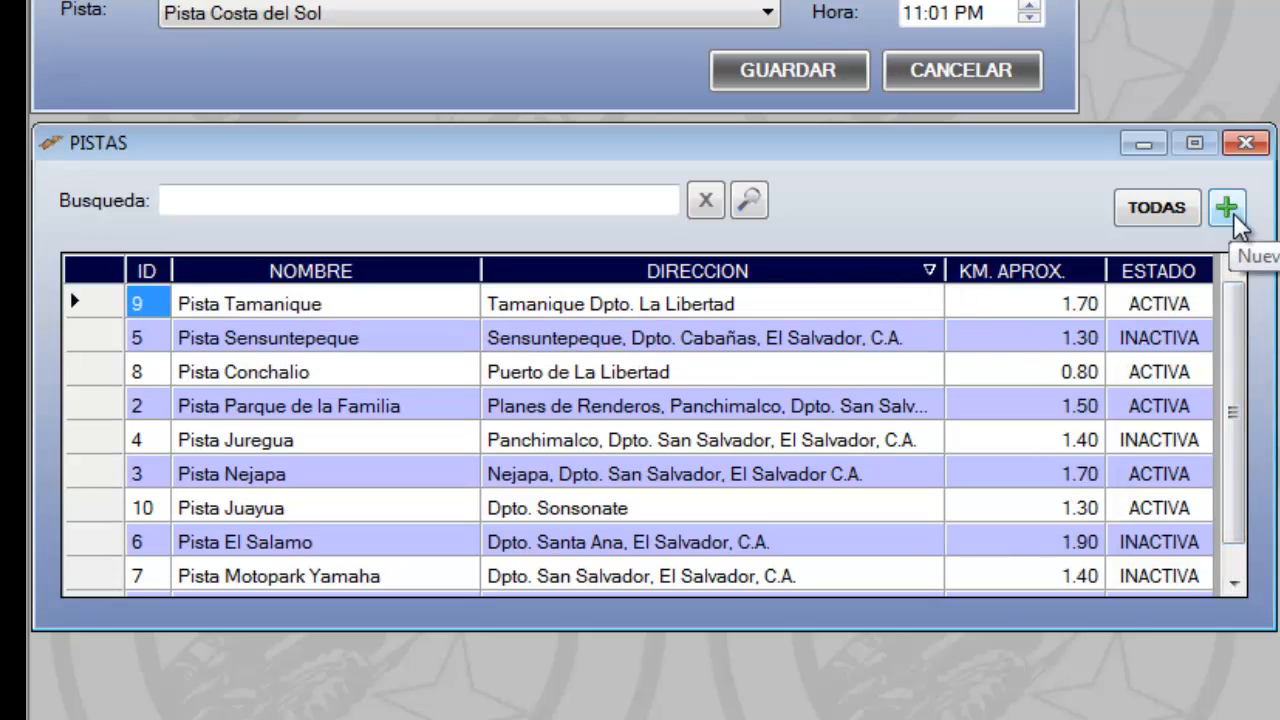
Fill in a new track named "texto textojkjknjkdfn blablablabla" with address "Direccion pista", cancel it and list all tracks again
{"action": "left_click", "coordinate": [1227, 210]}
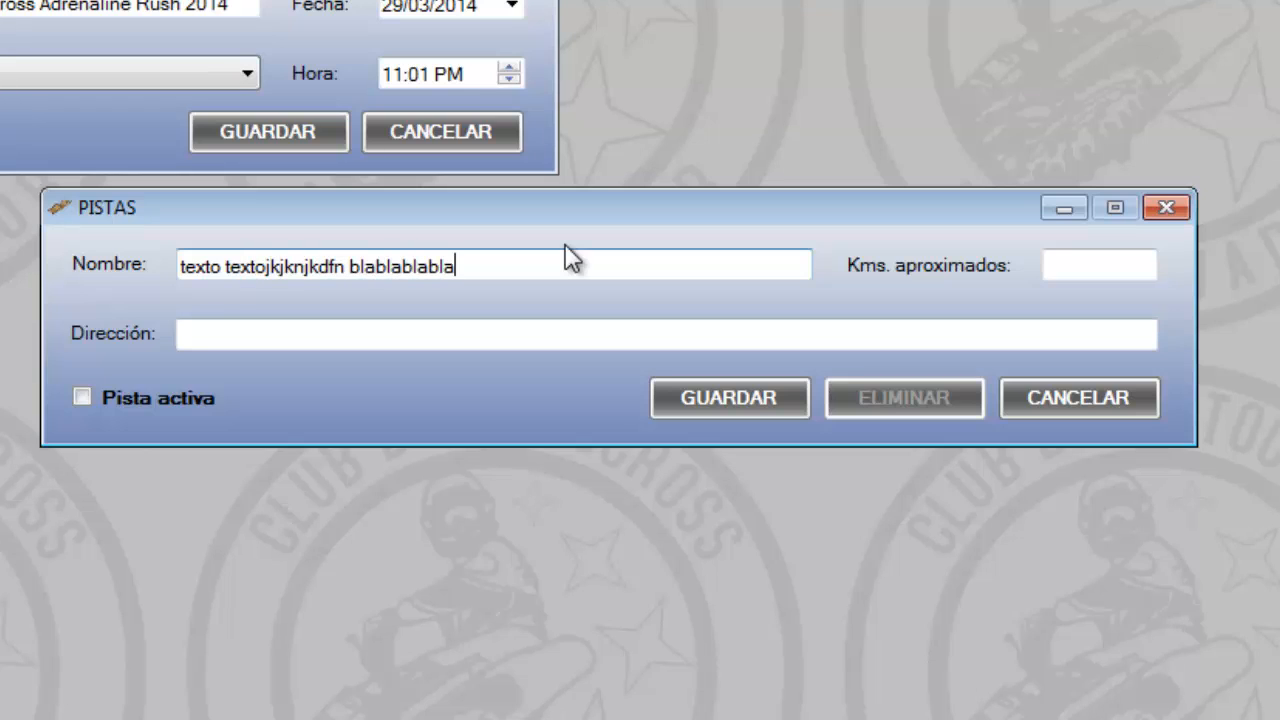
{"action": "key", "text": "Tab"}
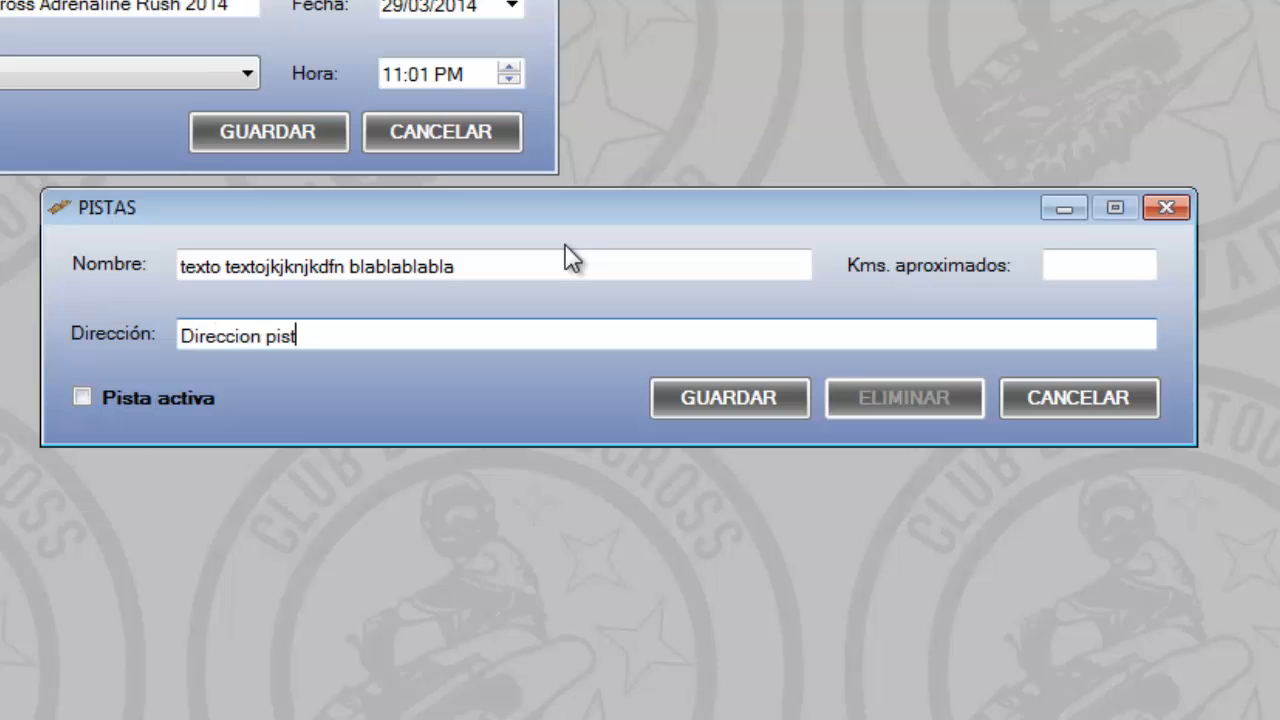
{"action": "left_click", "coordinate": [86, 398]}
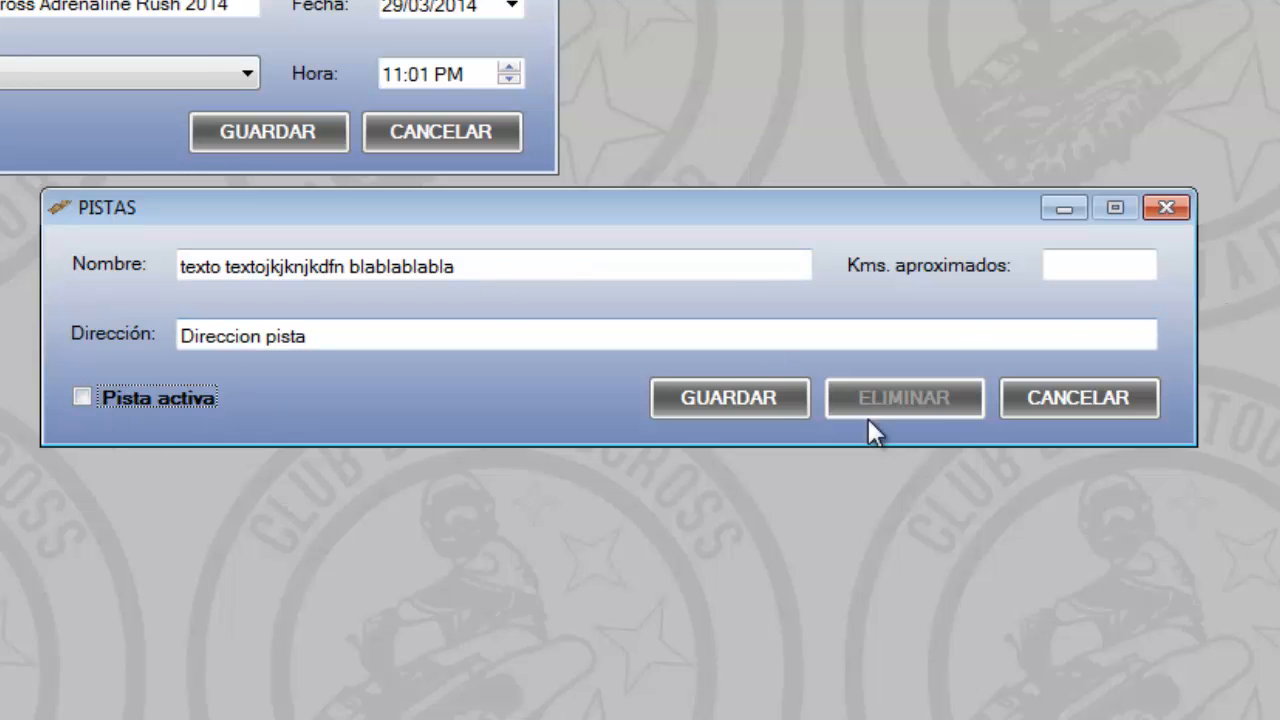
{"action": "left_click", "coordinate": [1047, 401]}
{"action": "left_click", "coordinate": [1151, 147]}
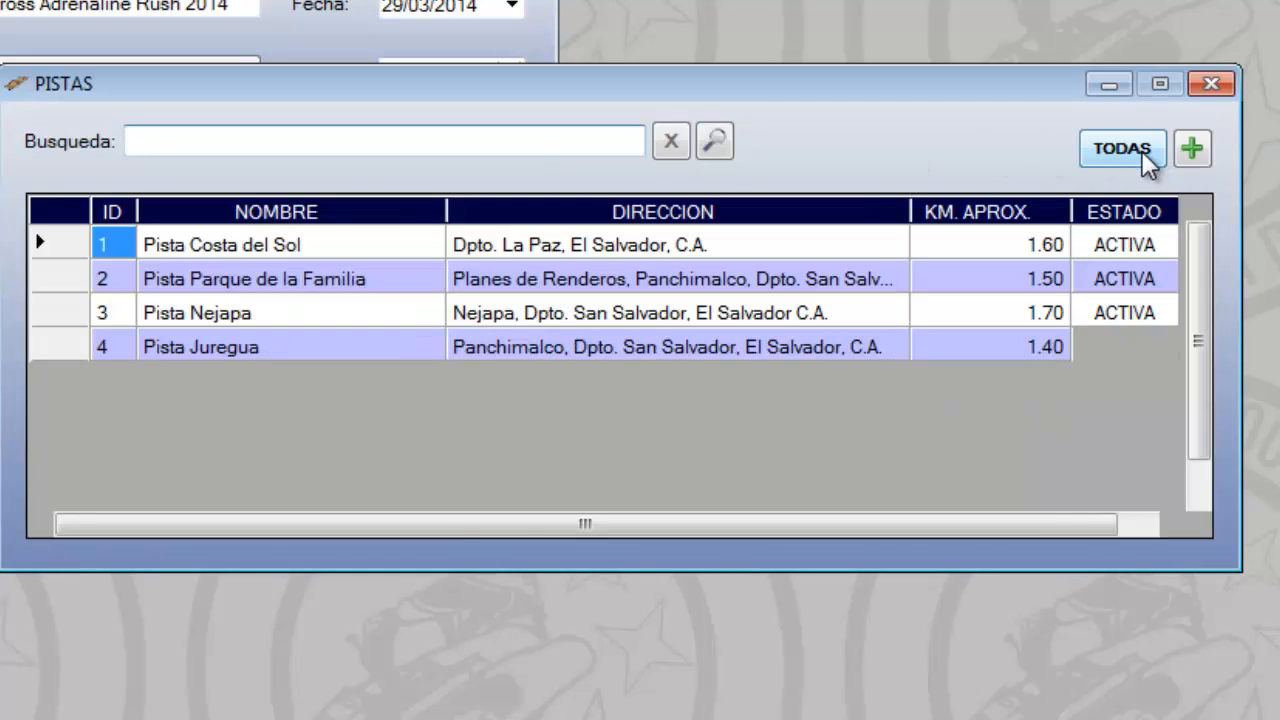
Close the tracks catalogue, check the tracks available for the first event and cancel editing it
{"action": "left_click", "coordinate": [1211, 85]}
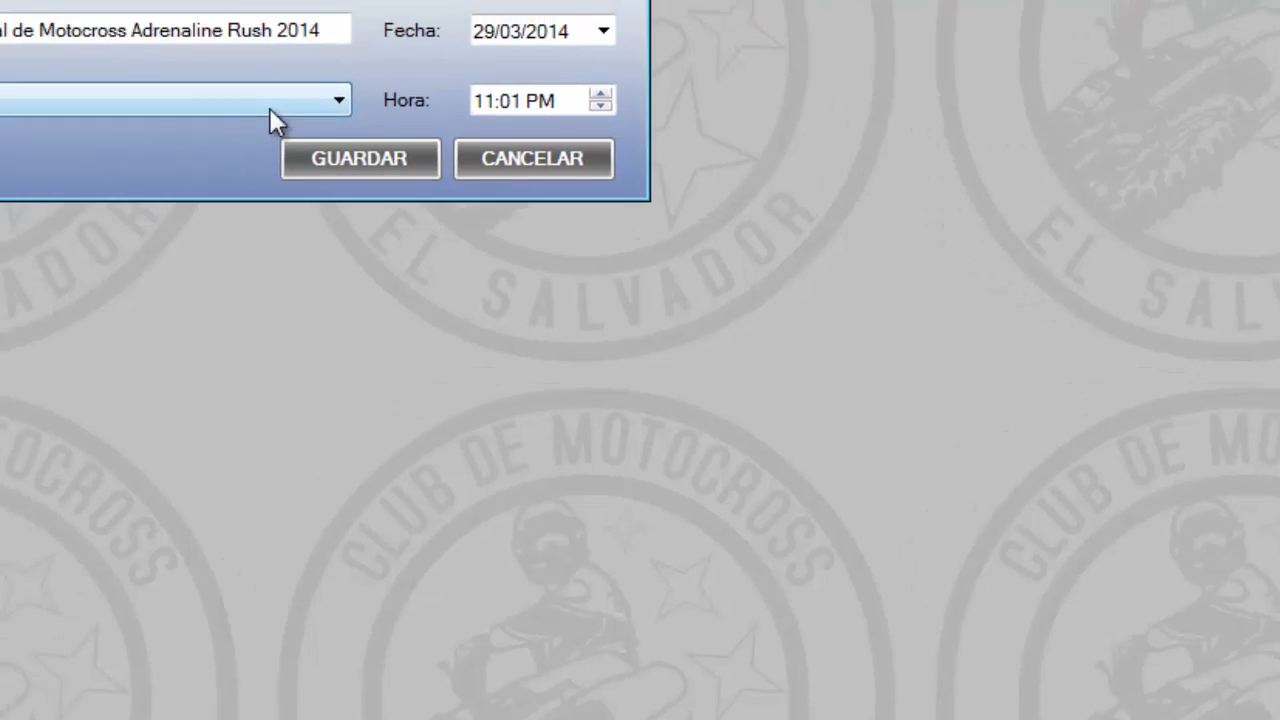
{"action": "left_click", "coordinate": [175, 74]}
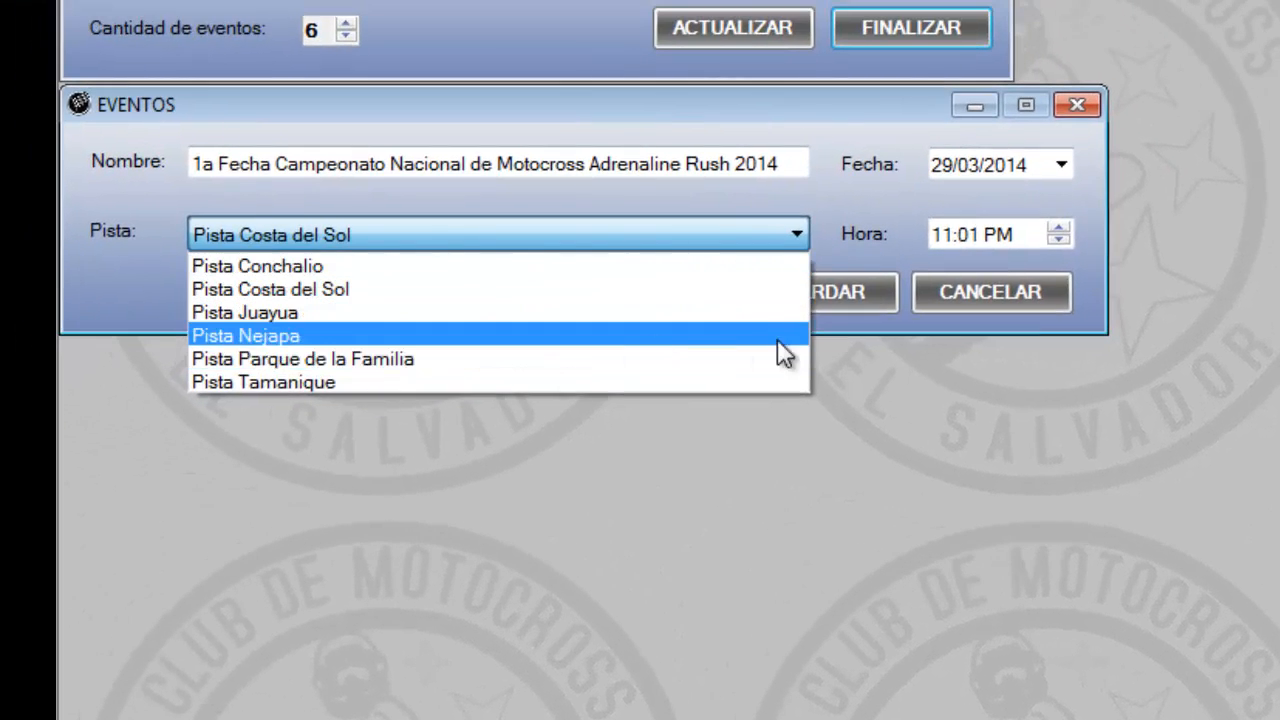
{"action": "left_click", "coordinate": [989, 290]}
{"action": "left_click", "coordinate": [989, 290]}
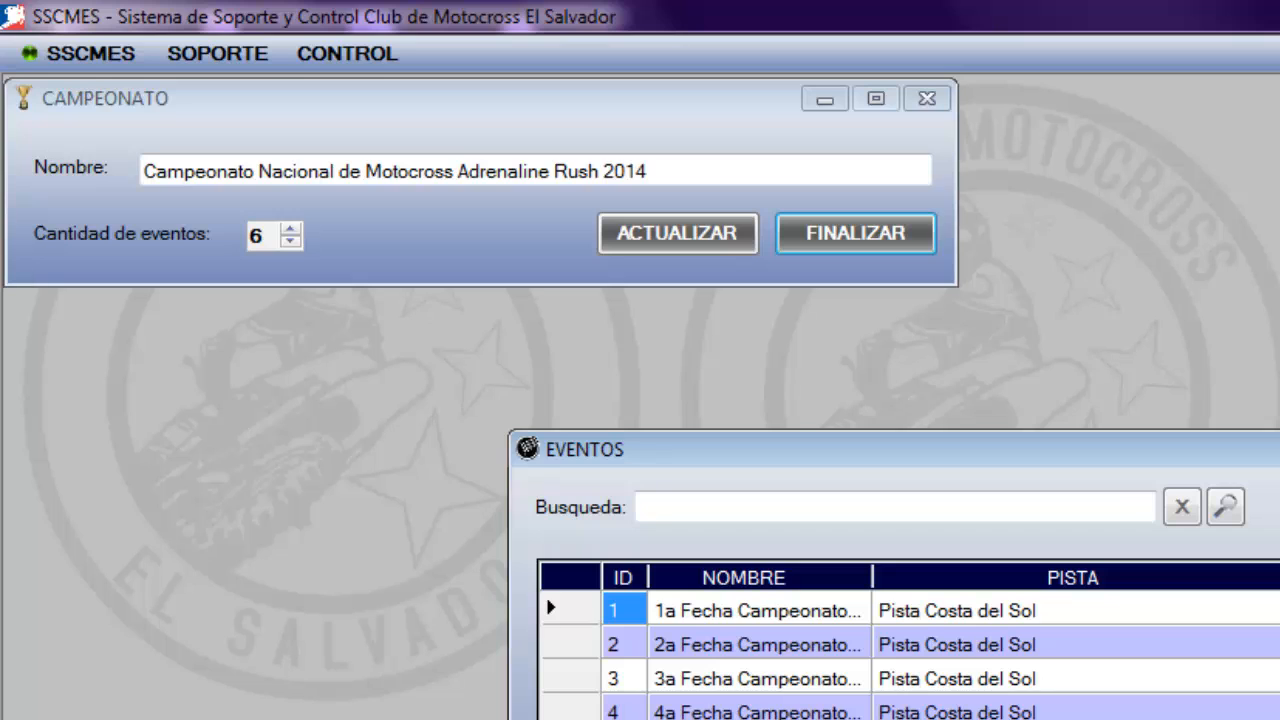
Set the championship's number of events to 9 and update its record
{"action": "triple_click", "coordinate": [296, 228]}
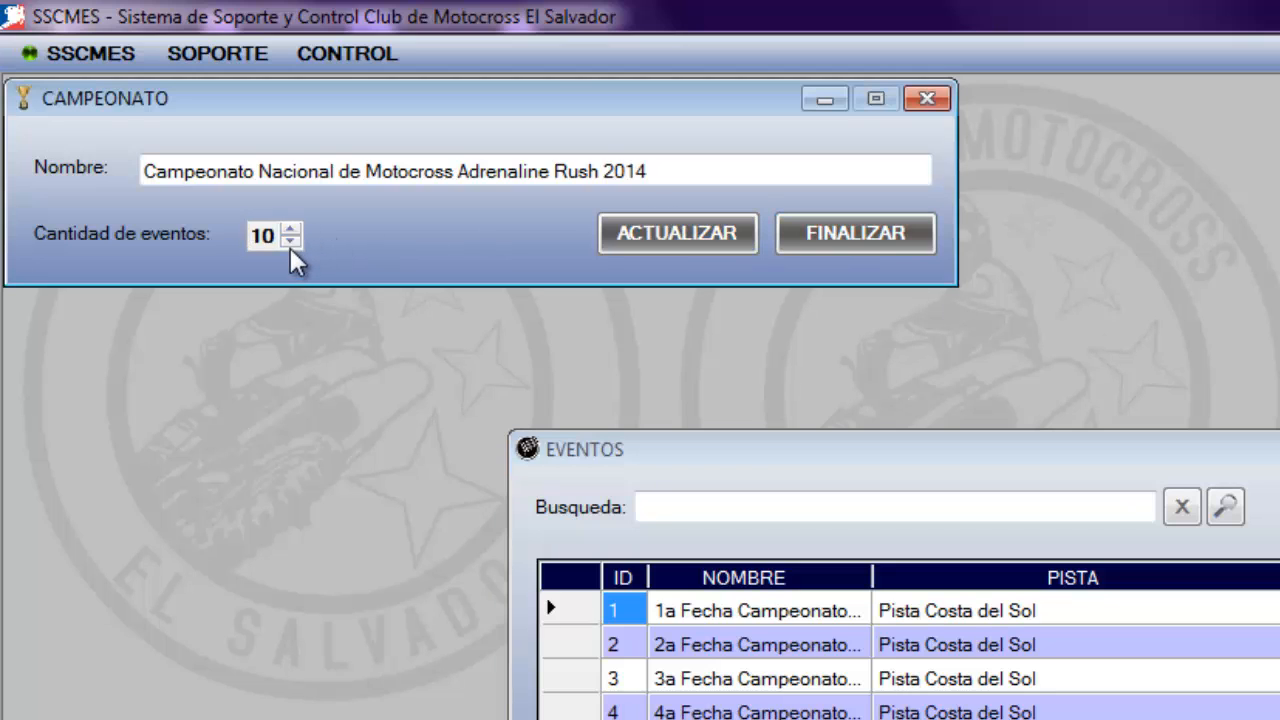
{"action": "left_click", "coordinate": [666, 240]}
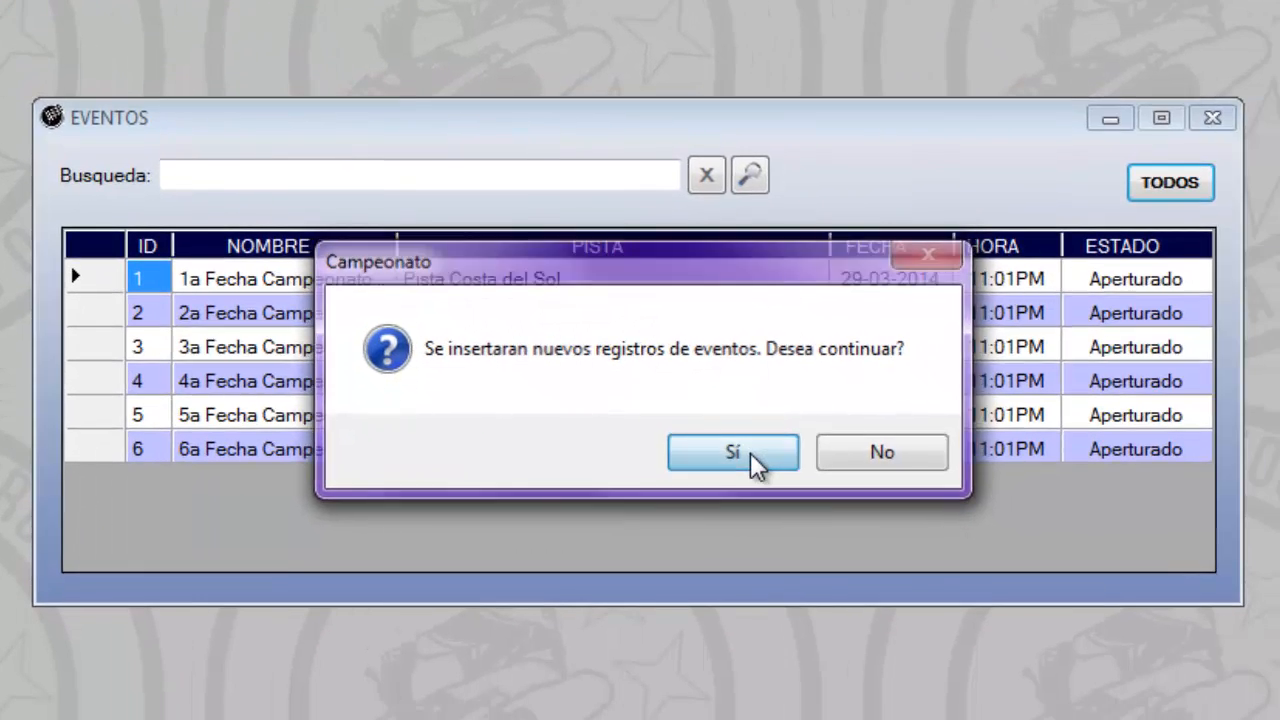
{"action": "left_click", "coordinate": [1128, 714]}
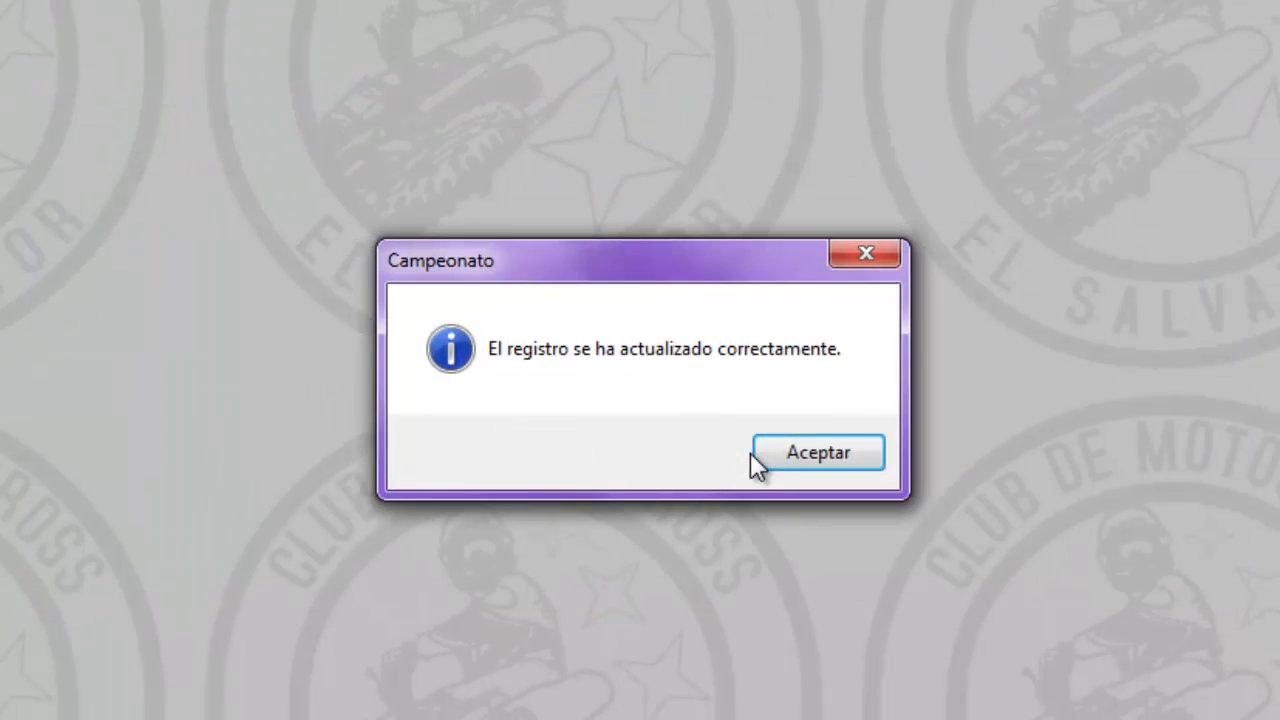
{"action": "left_click", "coordinate": [818, 453]}
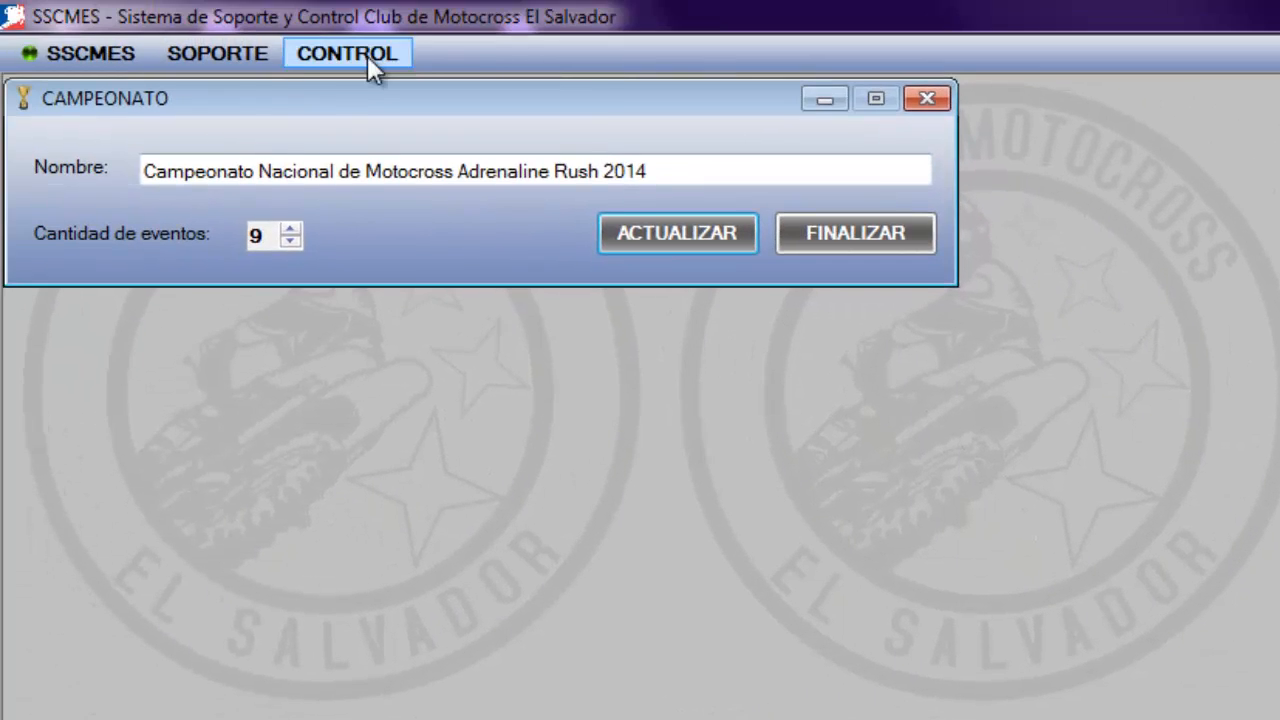
Open the events catalogue, list all events and select the ninth one
{"action": "left_click", "coordinate": [355, 54]}
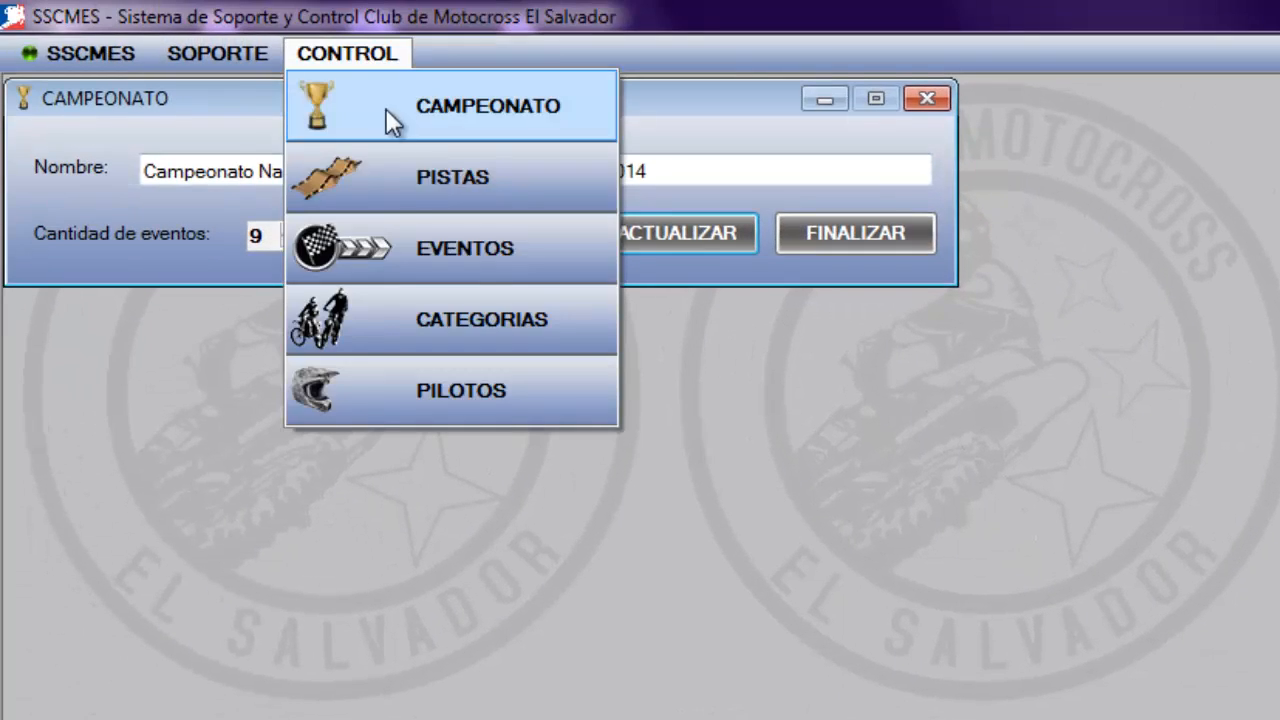
{"action": "left_click", "coordinate": [418, 255]}
{"action": "left_click", "coordinate": [1279, 513]}
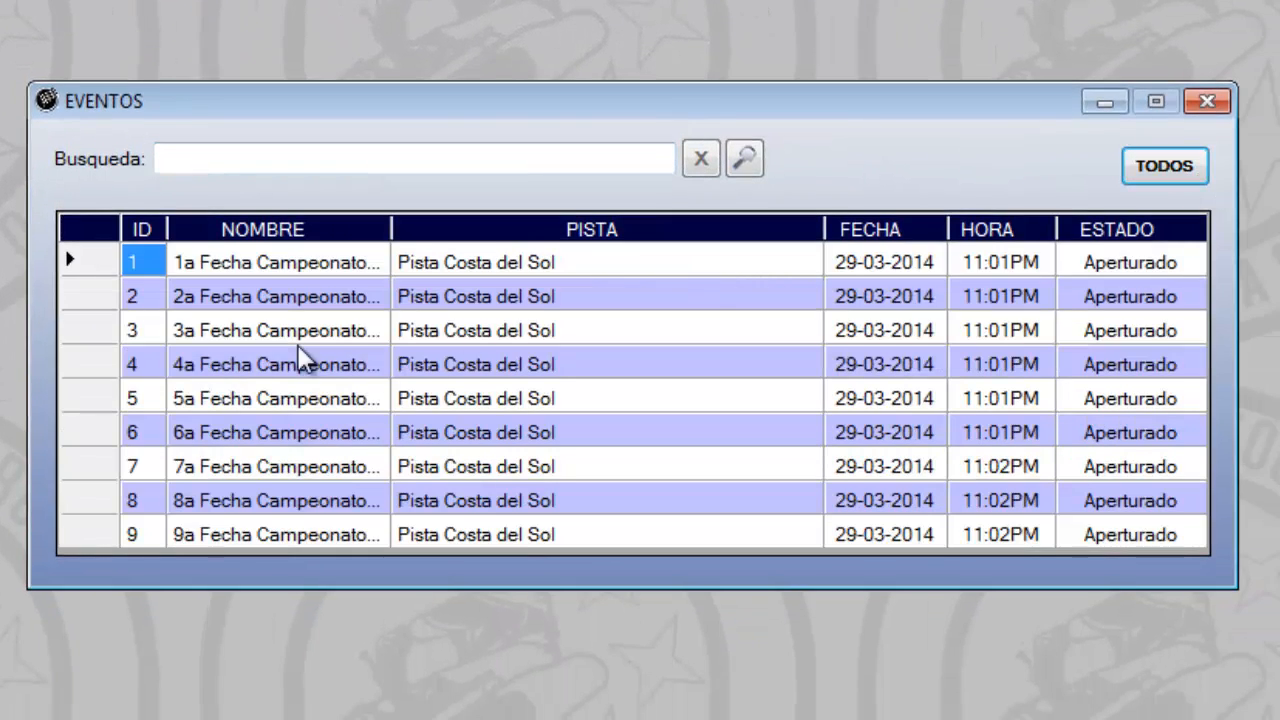
{"action": "left_click", "coordinate": [146, 538]}
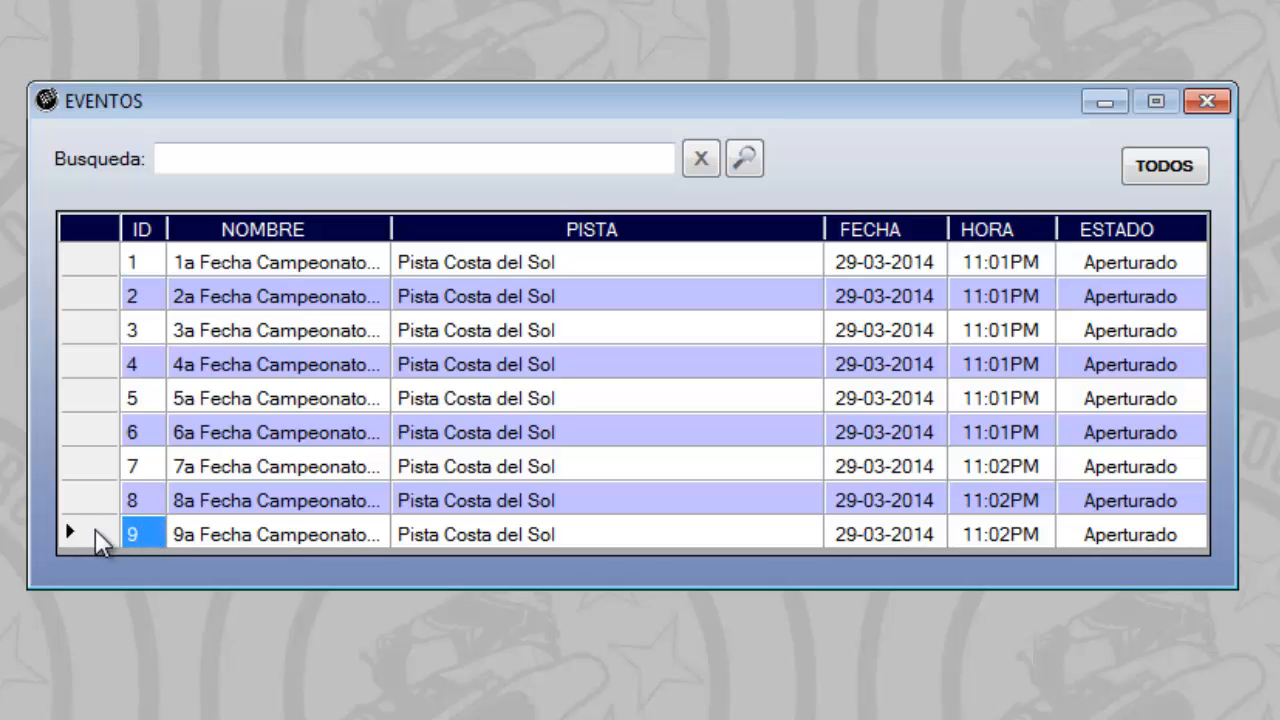
{"action": "left_click", "coordinate": [95, 532]}
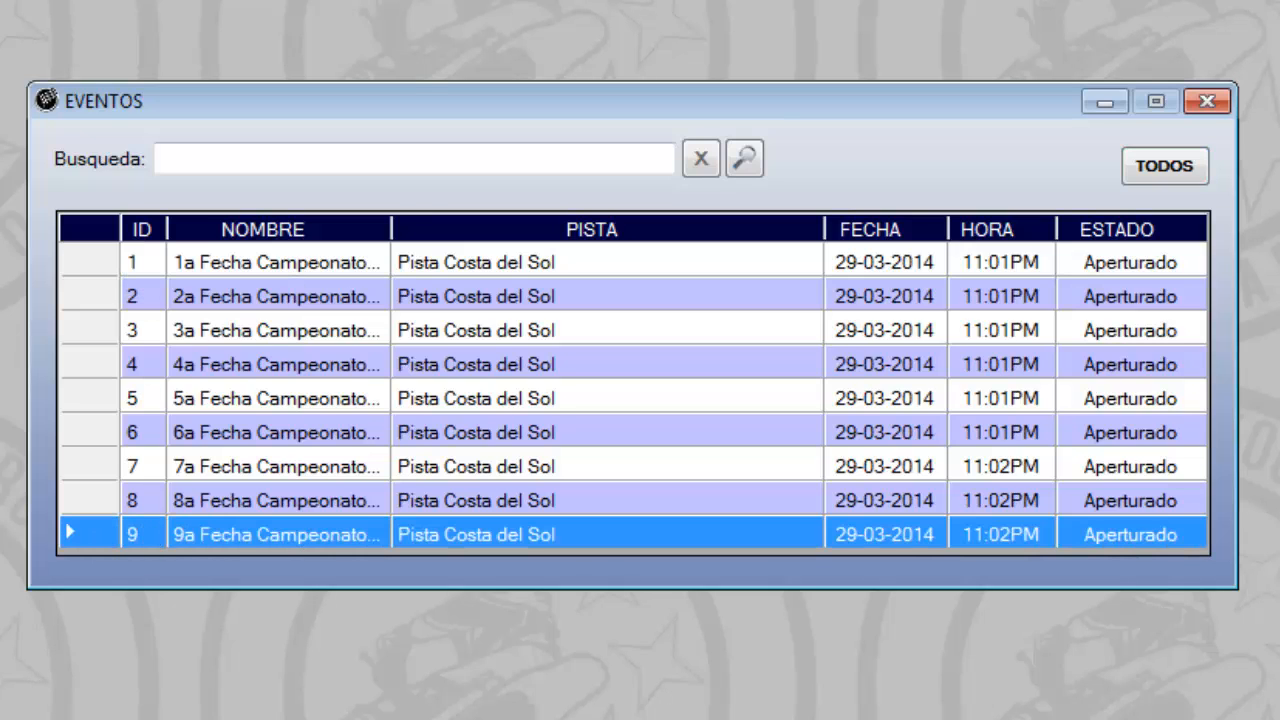
Open the first championship event for editing and set its date to 23/03/2014
{"action": "double_click", "coordinate": [427, 261]}
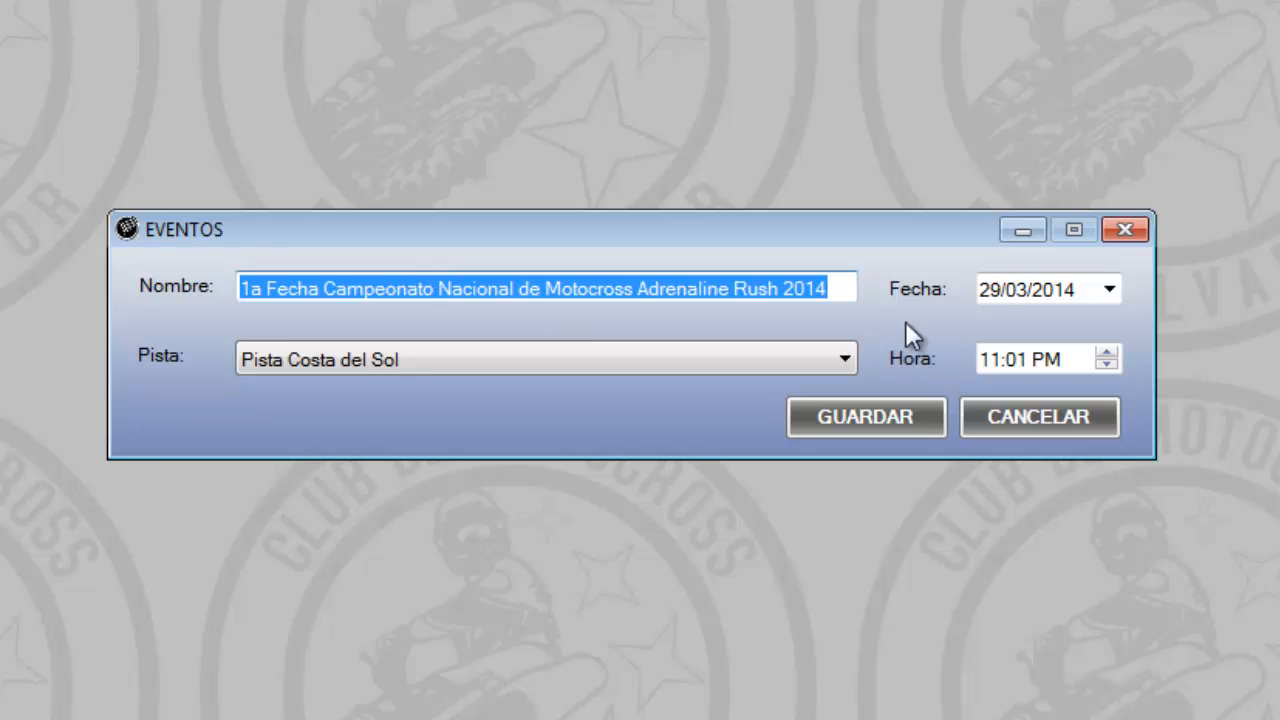
{"action": "key", "text": "Tab"}
{"action": "key", "text": "Tab"}
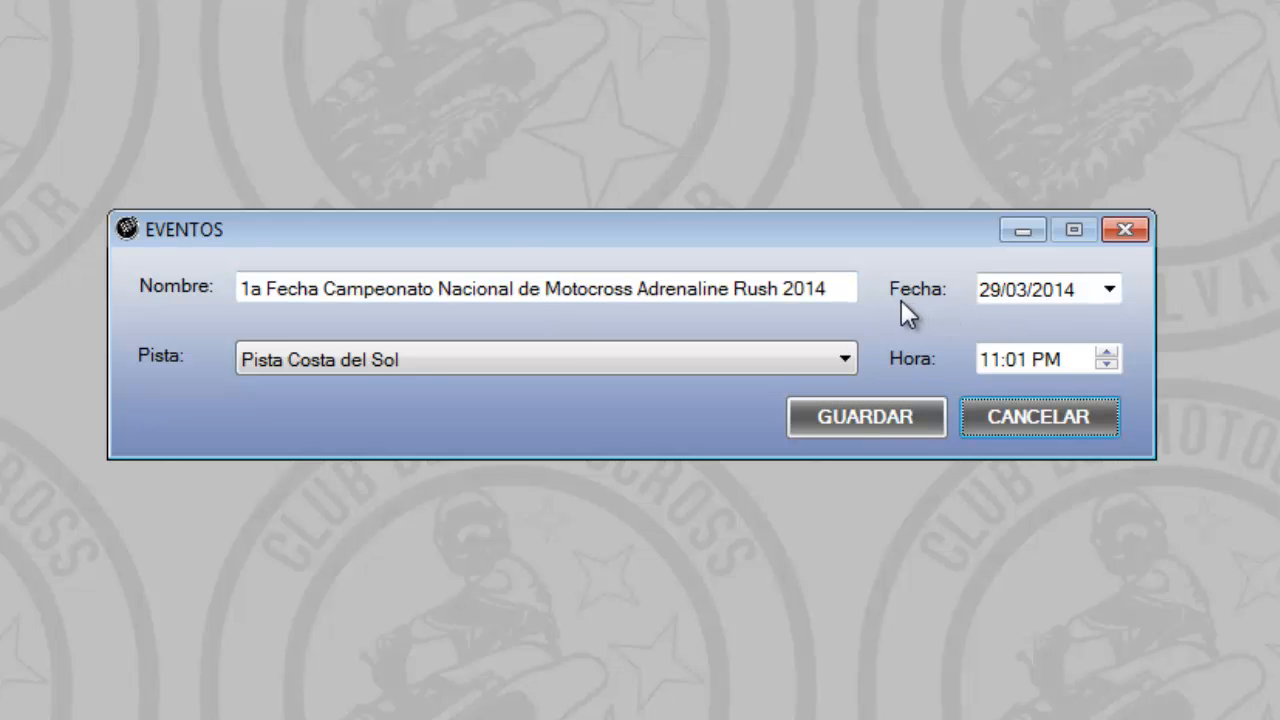
{"action": "left_click", "coordinate": [1018, 283]}
{"action": "key", "text": "Left"}
{"action": "key", "text": "Left"}
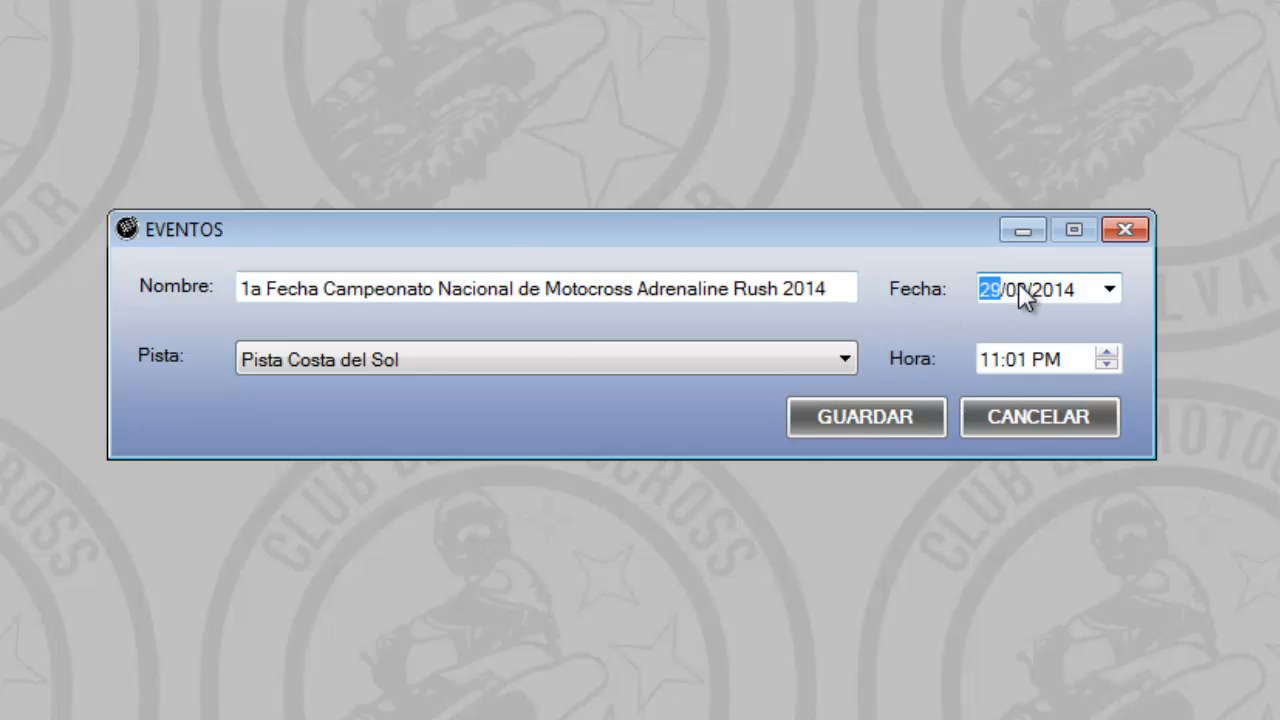
{"action": "left_click", "coordinate": [1108, 290]}
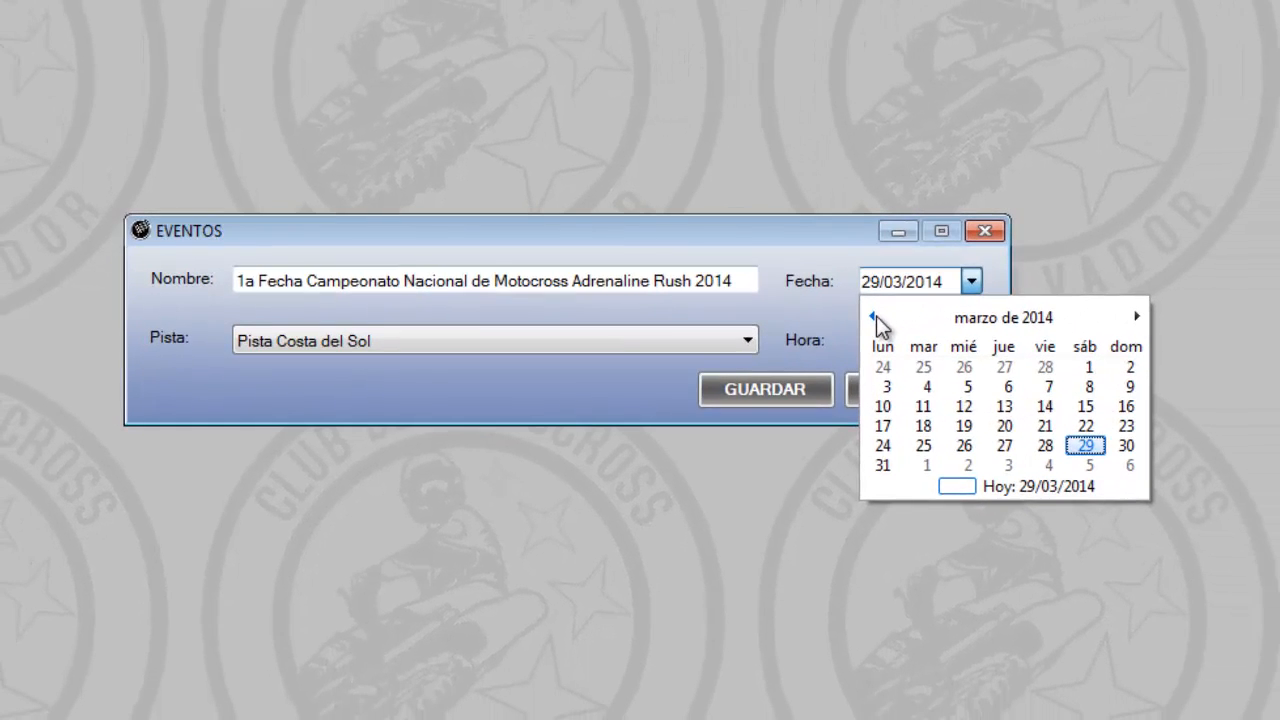
{"action": "left_click", "coordinate": [1124, 427]}
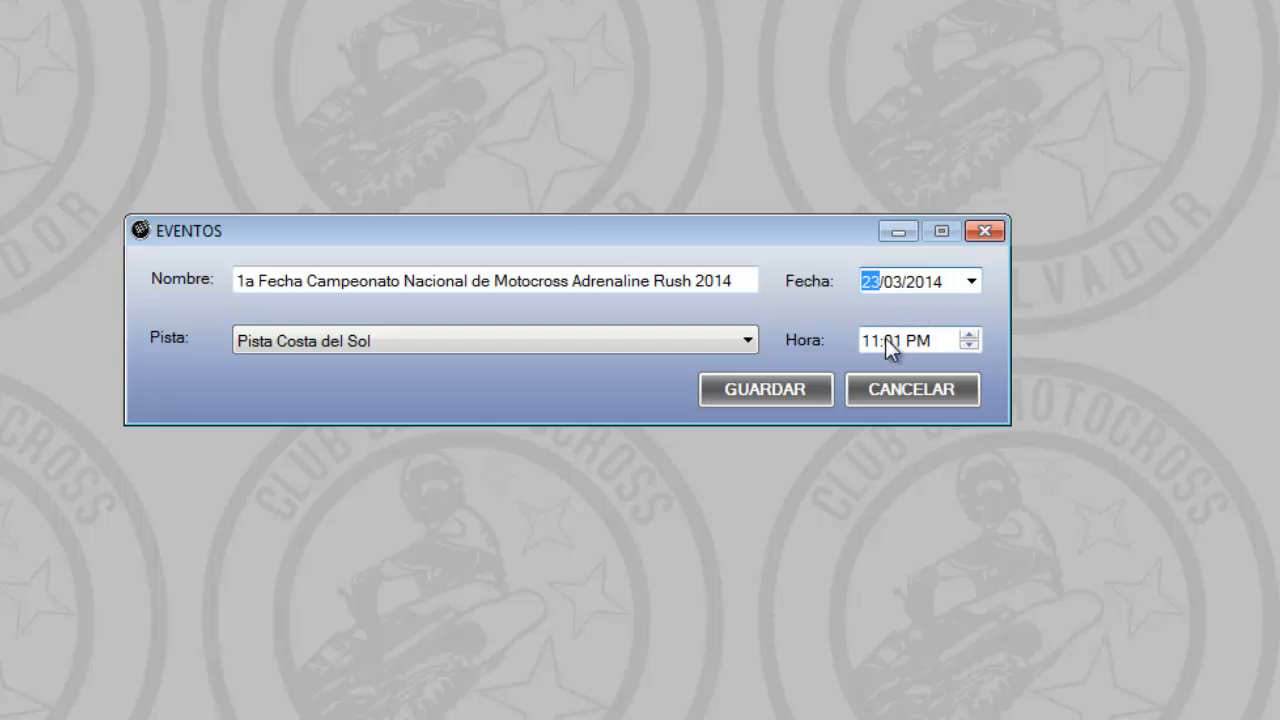
Set the first event's time to 10:00 AM and save the record, confirming the update
{"action": "key", "text": "Tab"}
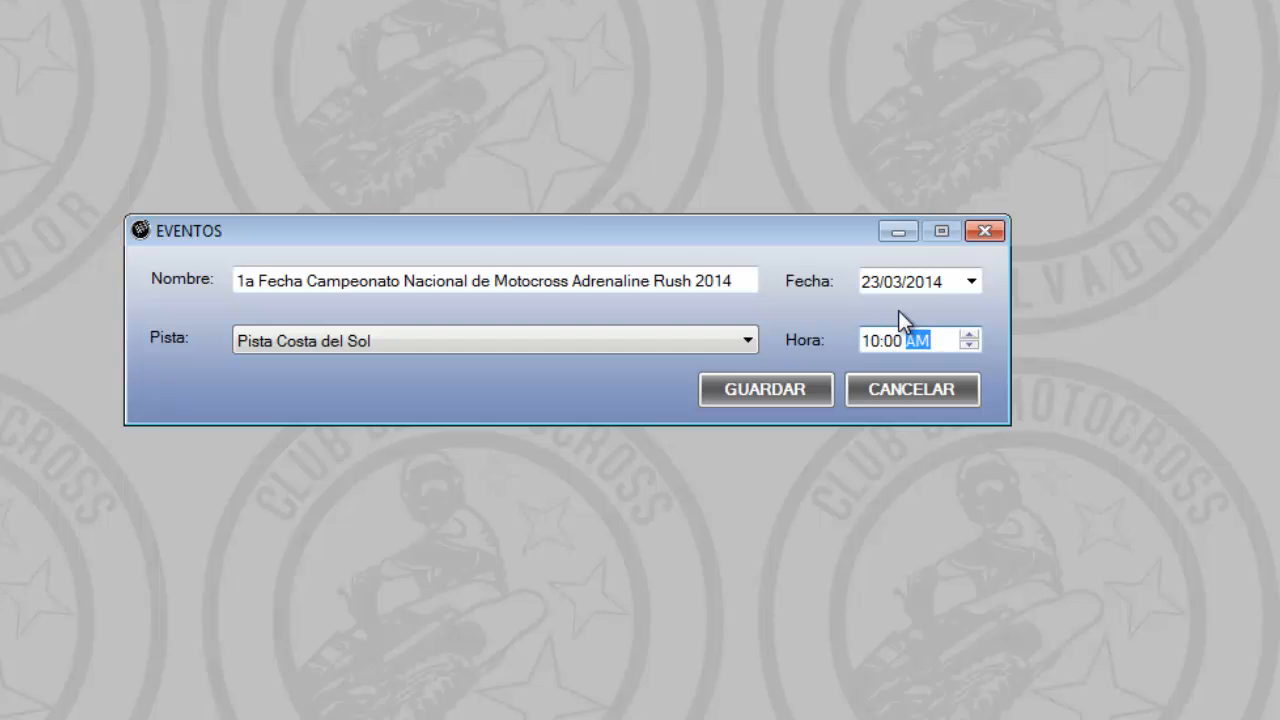
{"action": "left_click", "coordinate": [777, 389]}
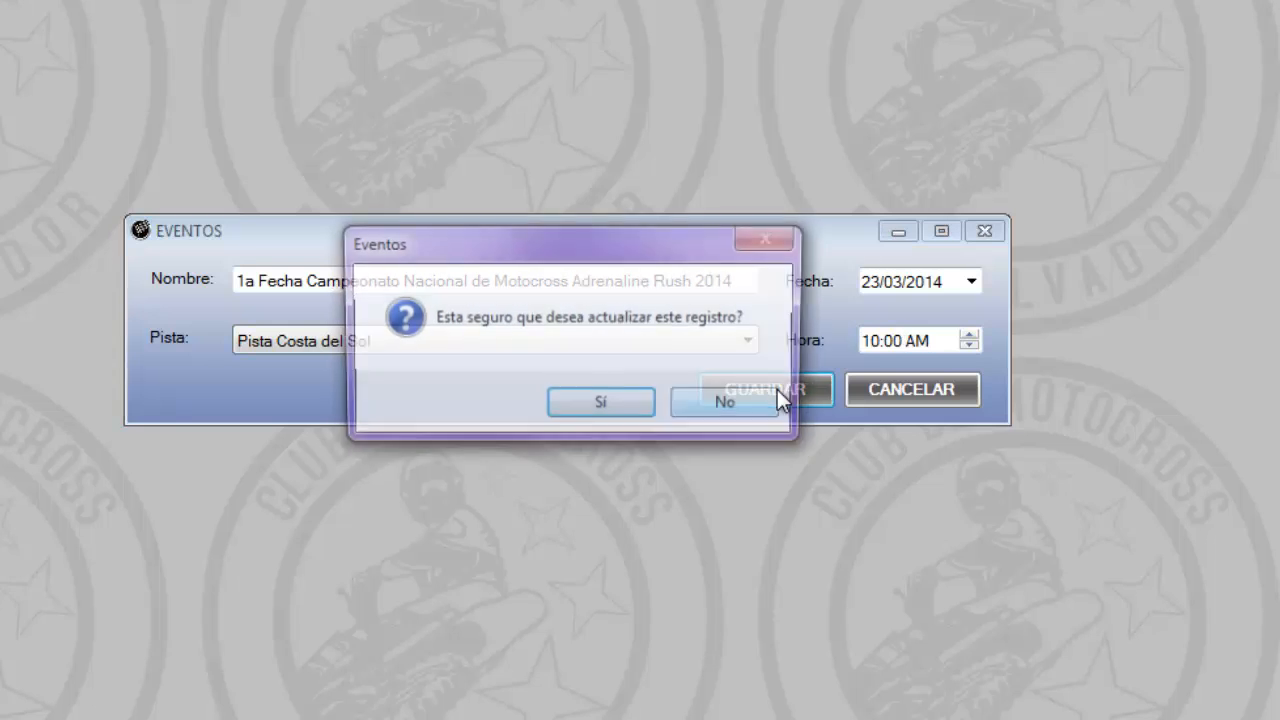
{"action": "left_click", "coordinate": [628, 400]}
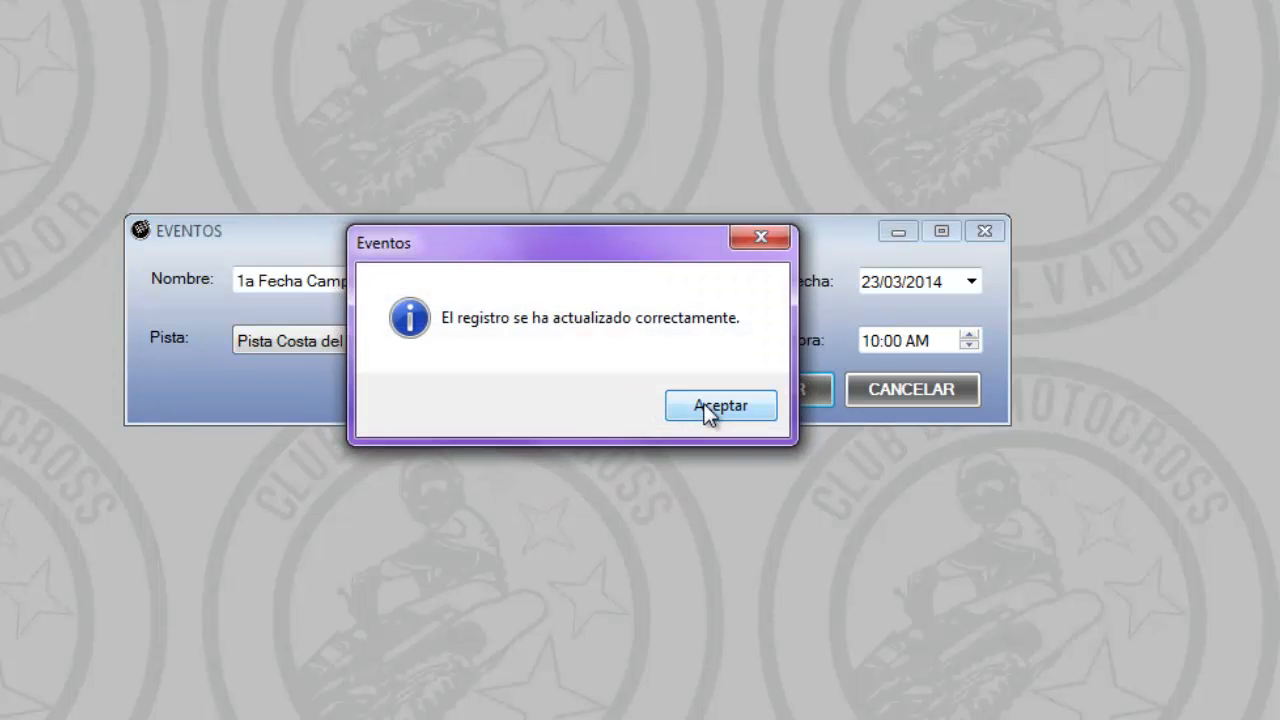
{"action": "left_click", "coordinate": [708, 414]}
List all events again and check the first event's date, time and status
{"action": "left_click", "coordinate": [1033, 178]}
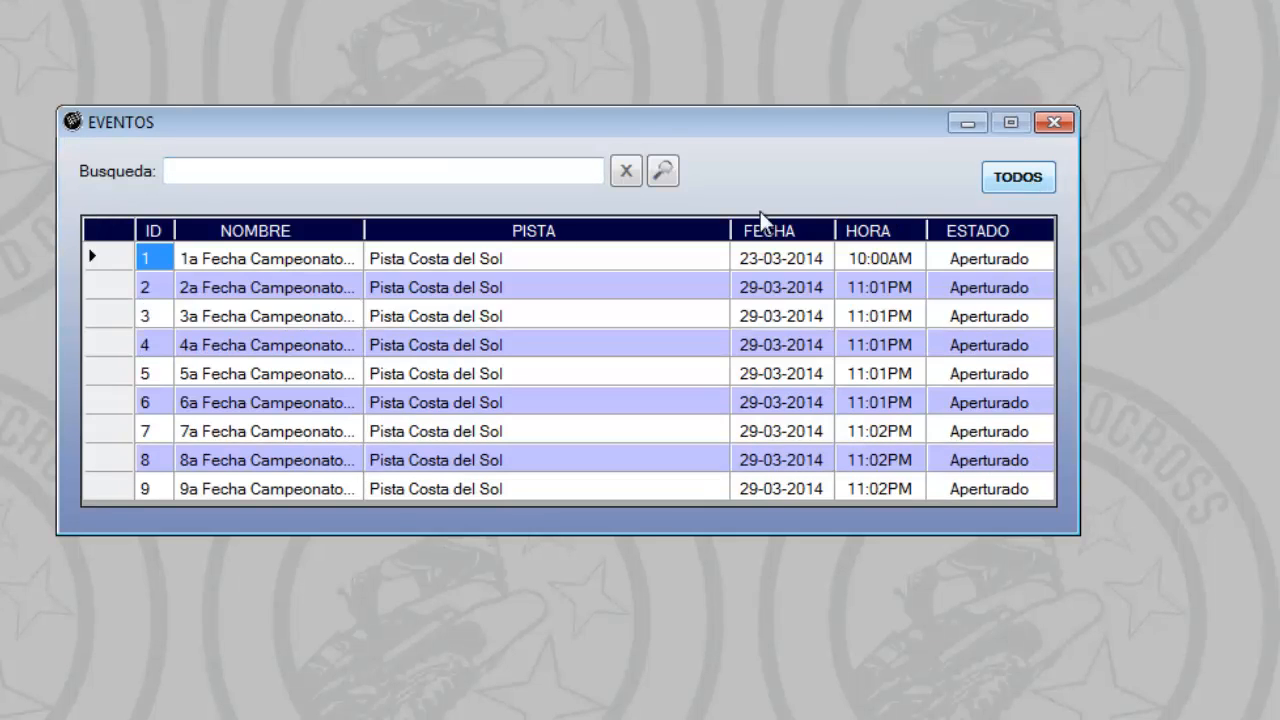
{"action": "left_click", "coordinate": [779, 262]}
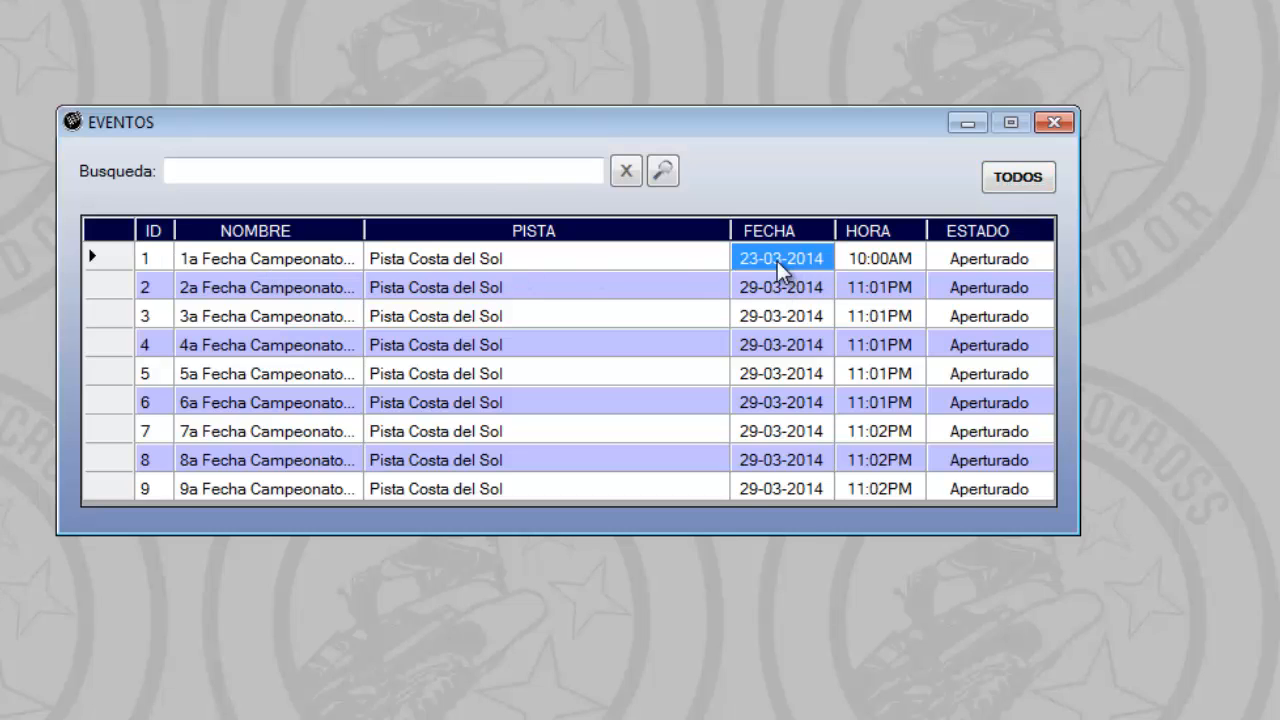
{"action": "left_click", "coordinate": [866, 266]}
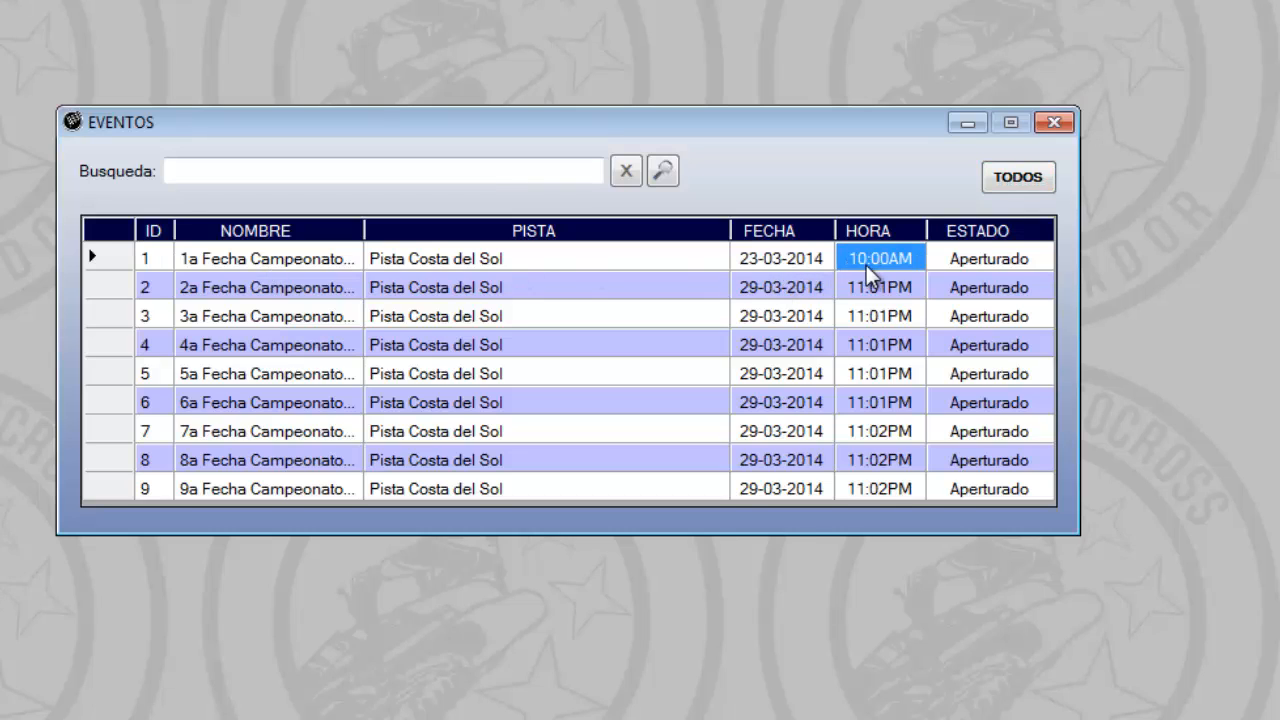
{"action": "left_click", "coordinate": [975, 266]}
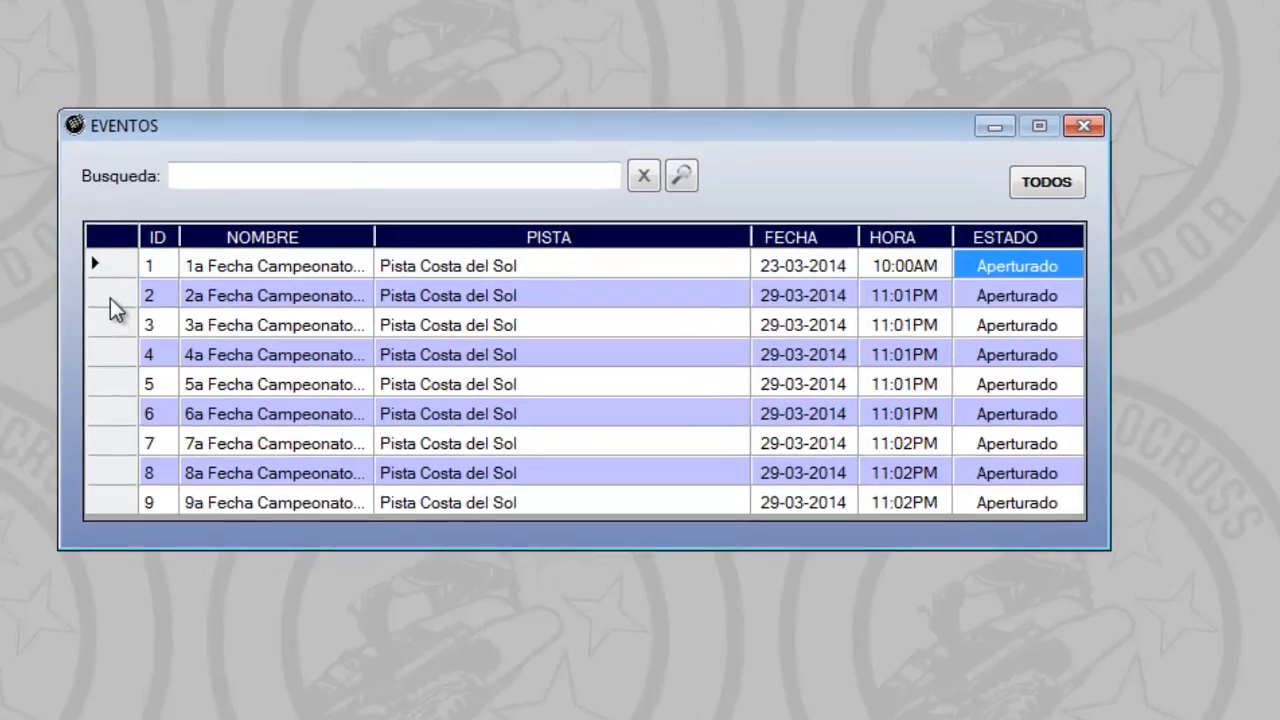
Open the second championship event for editing and set its date to 13/04/2014
{"action": "left_click", "coordinate": [110, 287]}
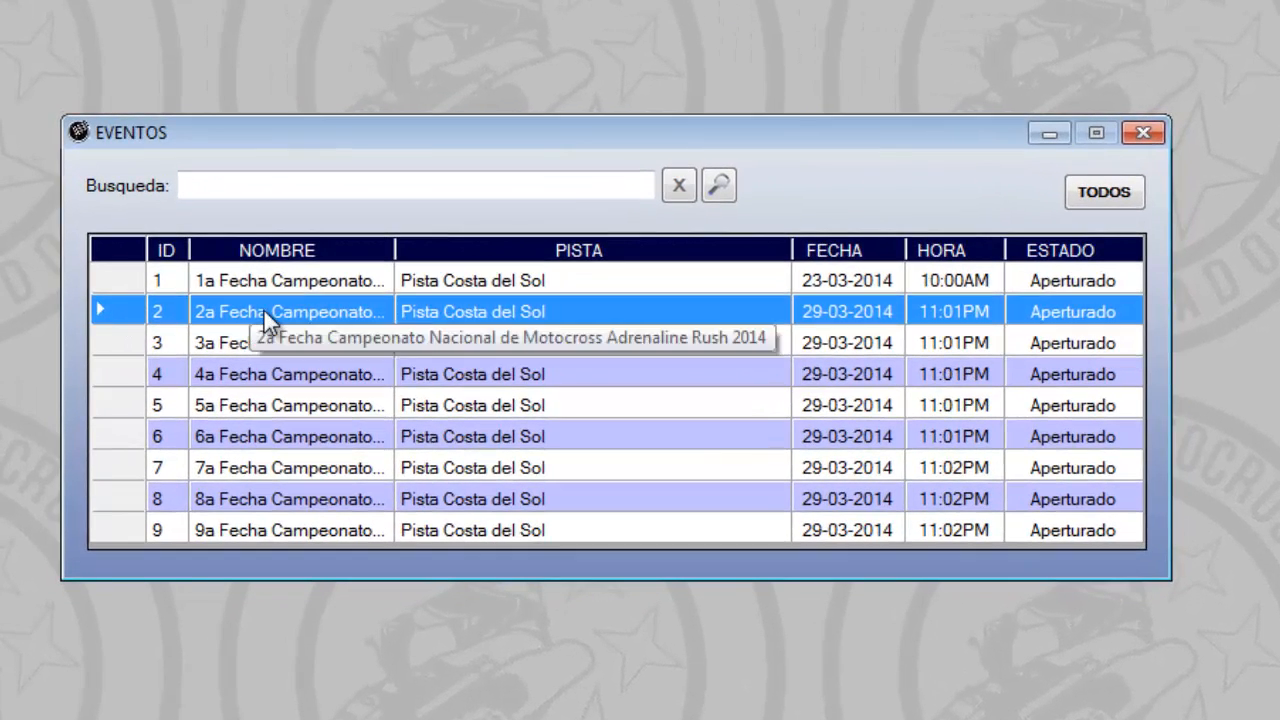
{"action": "double_click", "coordinate": [263, 308]}
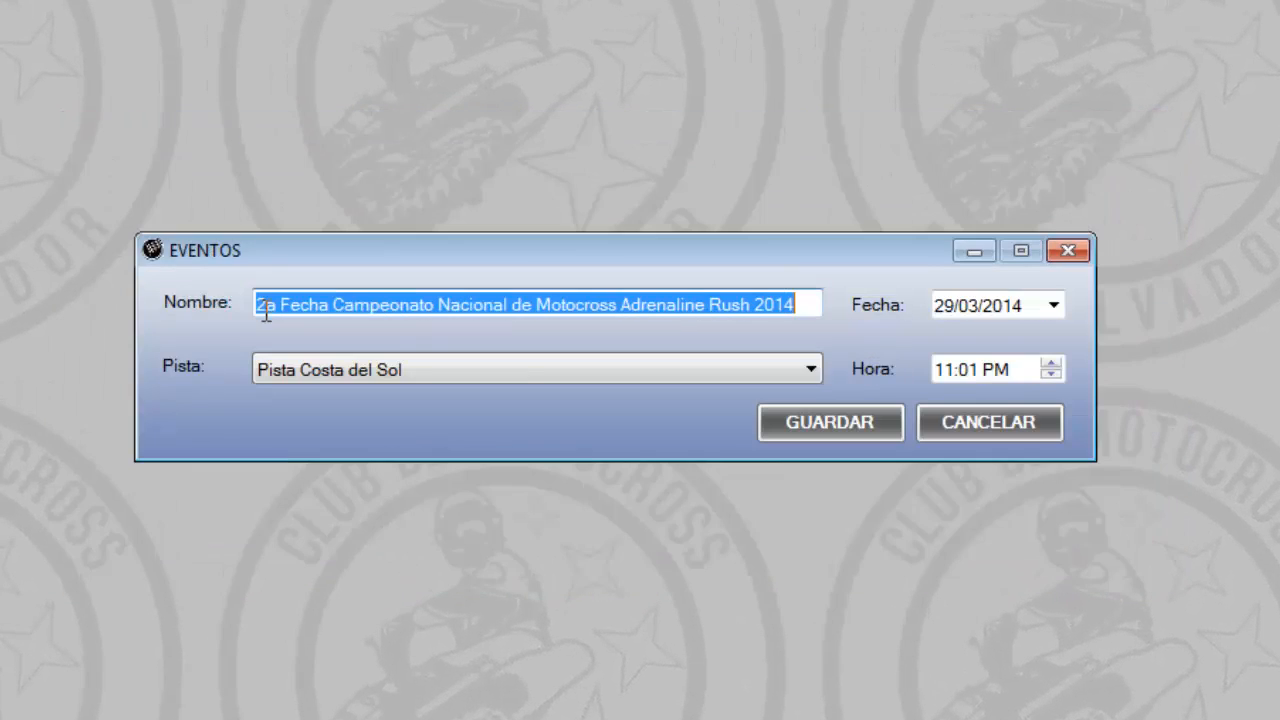
{"action": "left_click", "coordinate": [807, 304]}
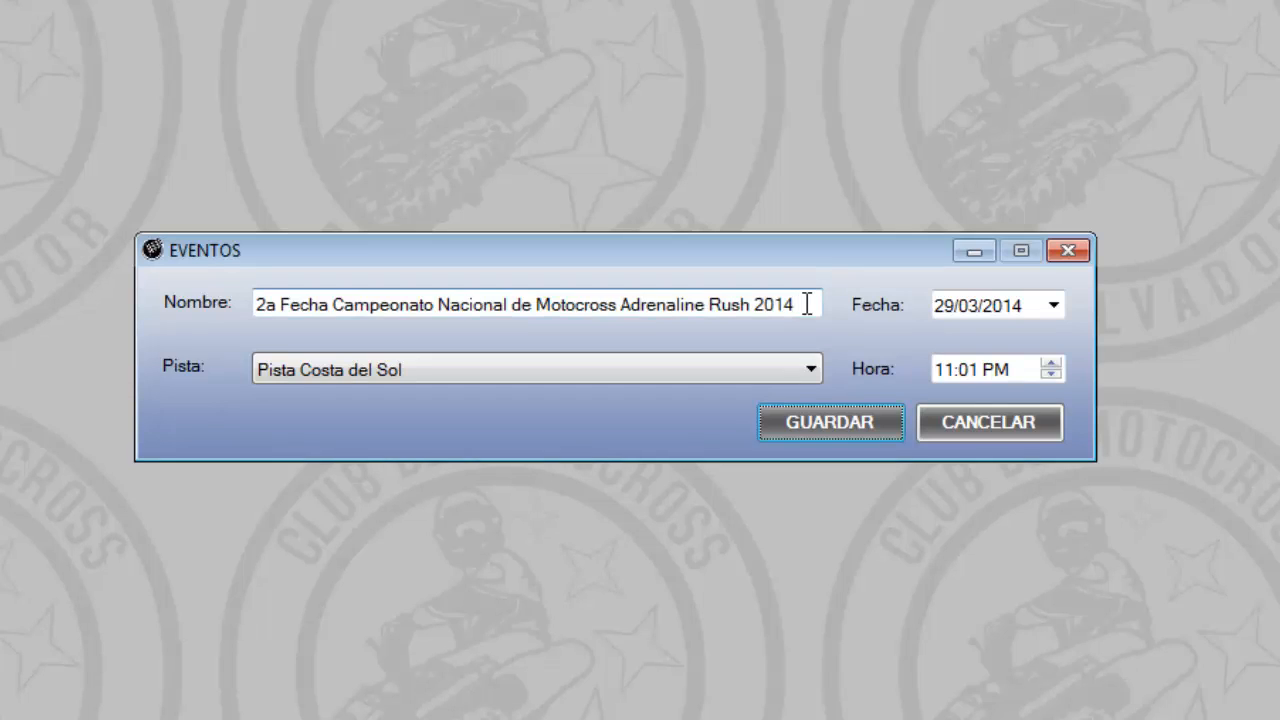
{"action": "left_click", "coordinate": [949, 305]}
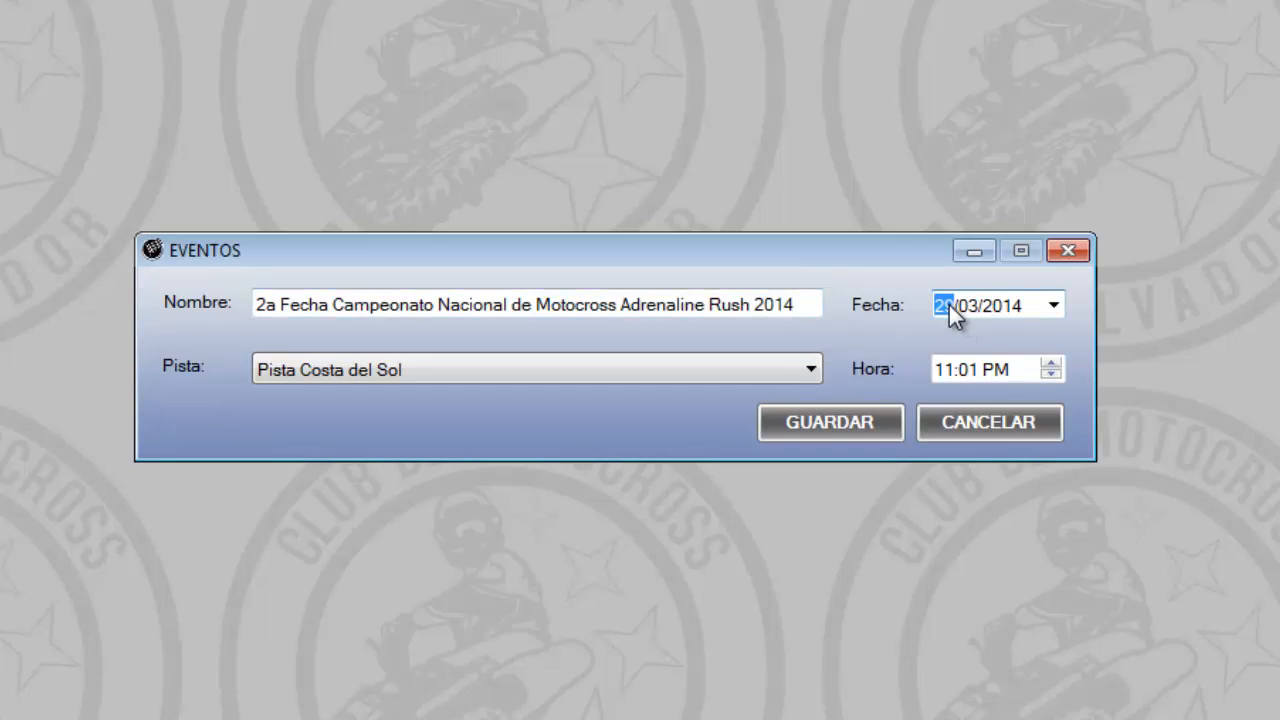
{"action": "left_click", "coordinate": [1054, 305]}
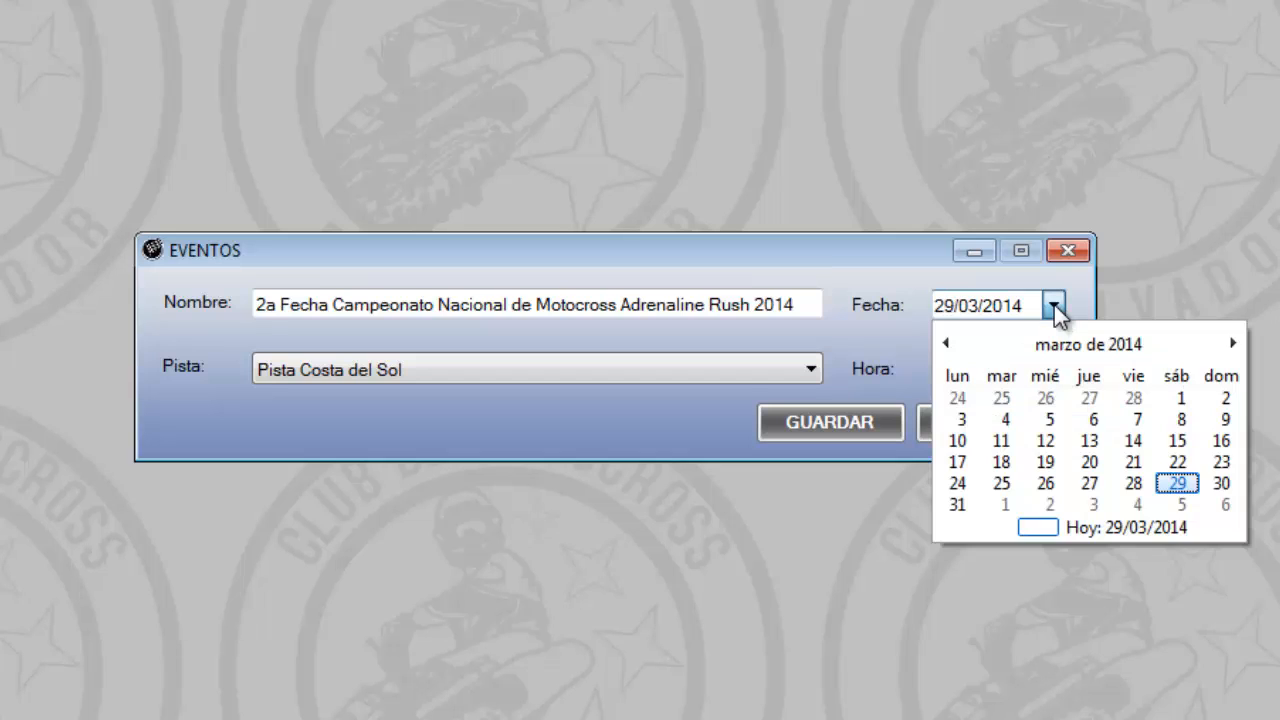
{"action": "left_click", "coordinate": [1233, 344]}
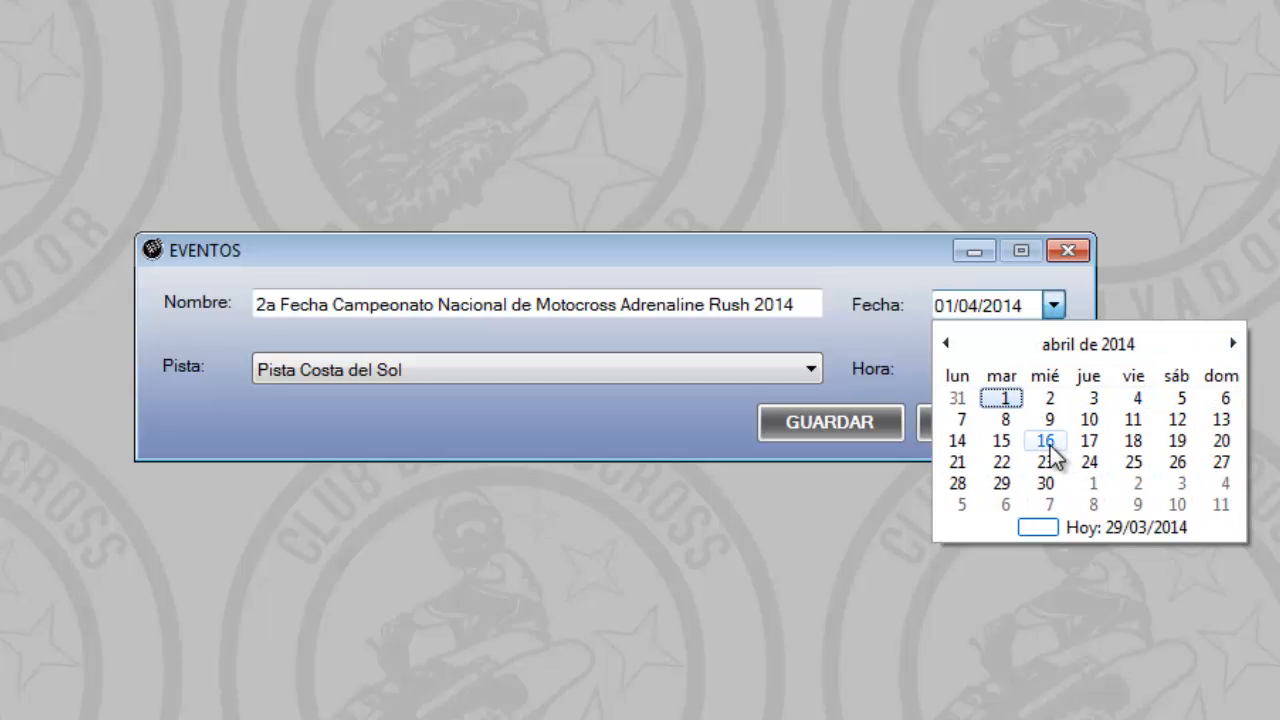
{"action": "left_click", "coordinate": [1224, 420]}
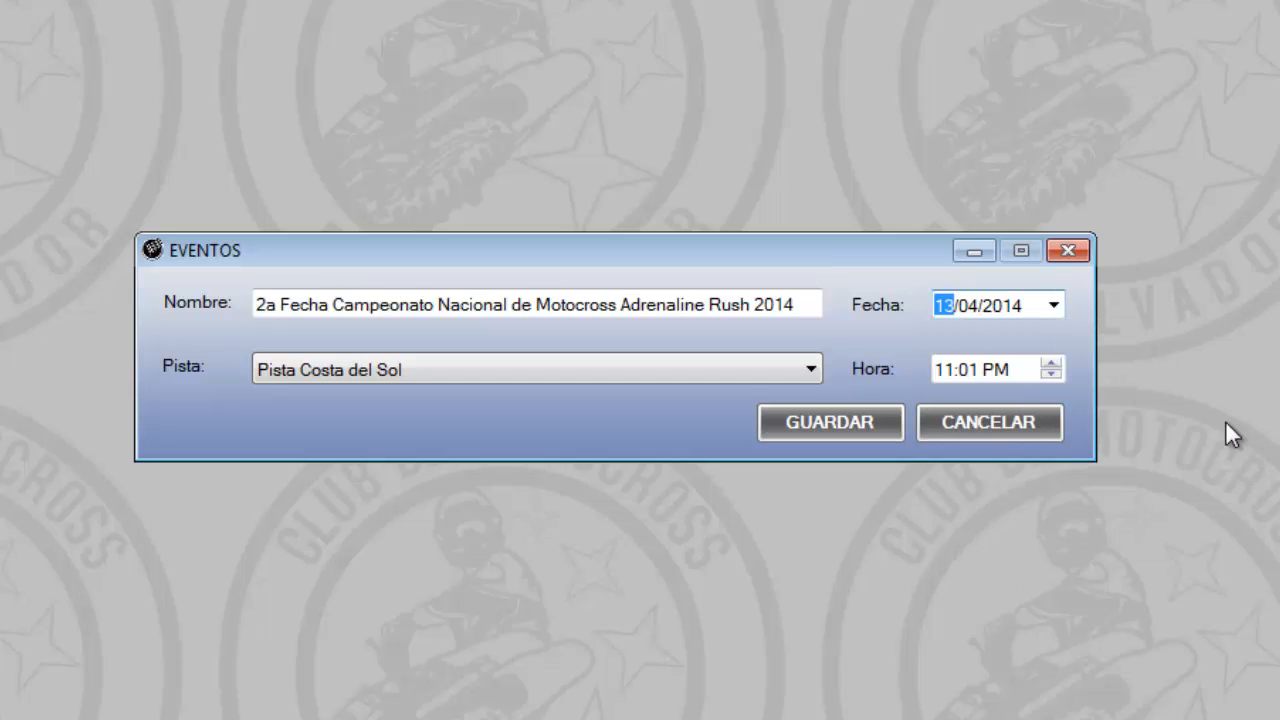
Change the second event's date to 13/03/2014 and set its time to 10:00 AM
{"action": "key", "text": "Right"}
{"action": "key", "text": "Right"}
{"action": "key", "text": "Right"}
{"action": "key", "text": "Right"}
{"action": "key", "text": "Down"}
{"action": "key", "text": "Tab"}
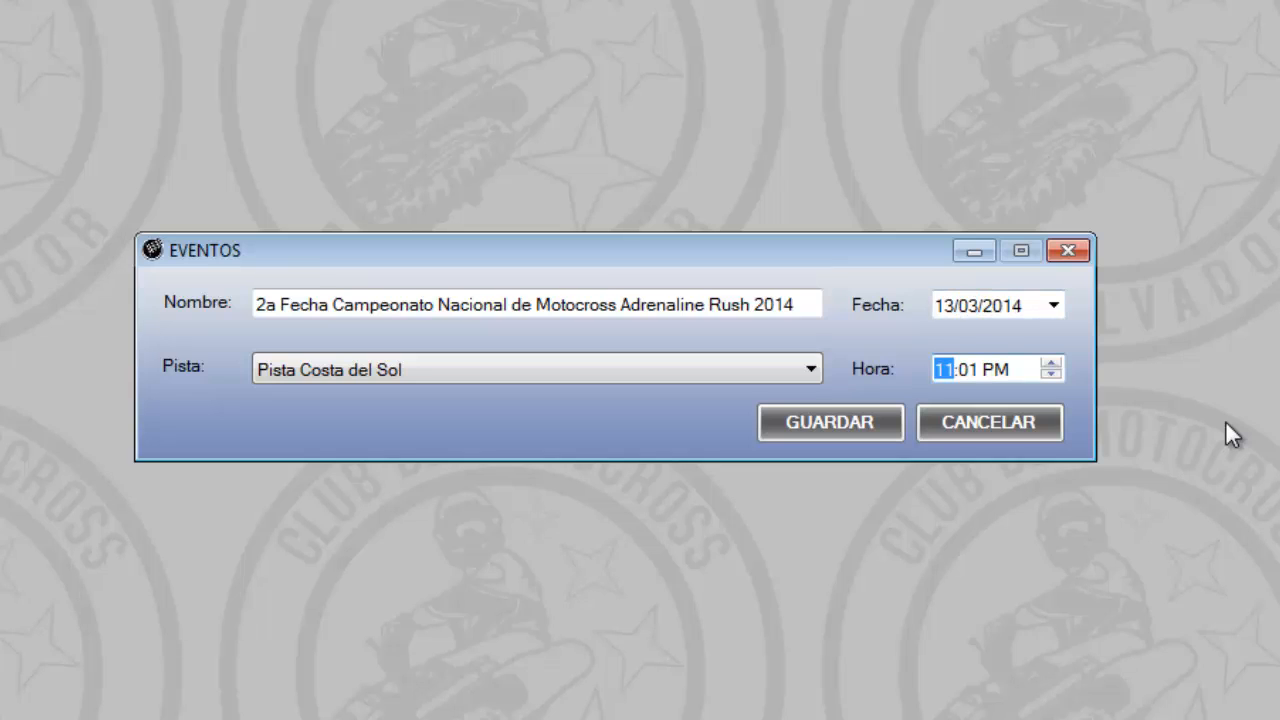
{"action": "key", "text": "Right"}
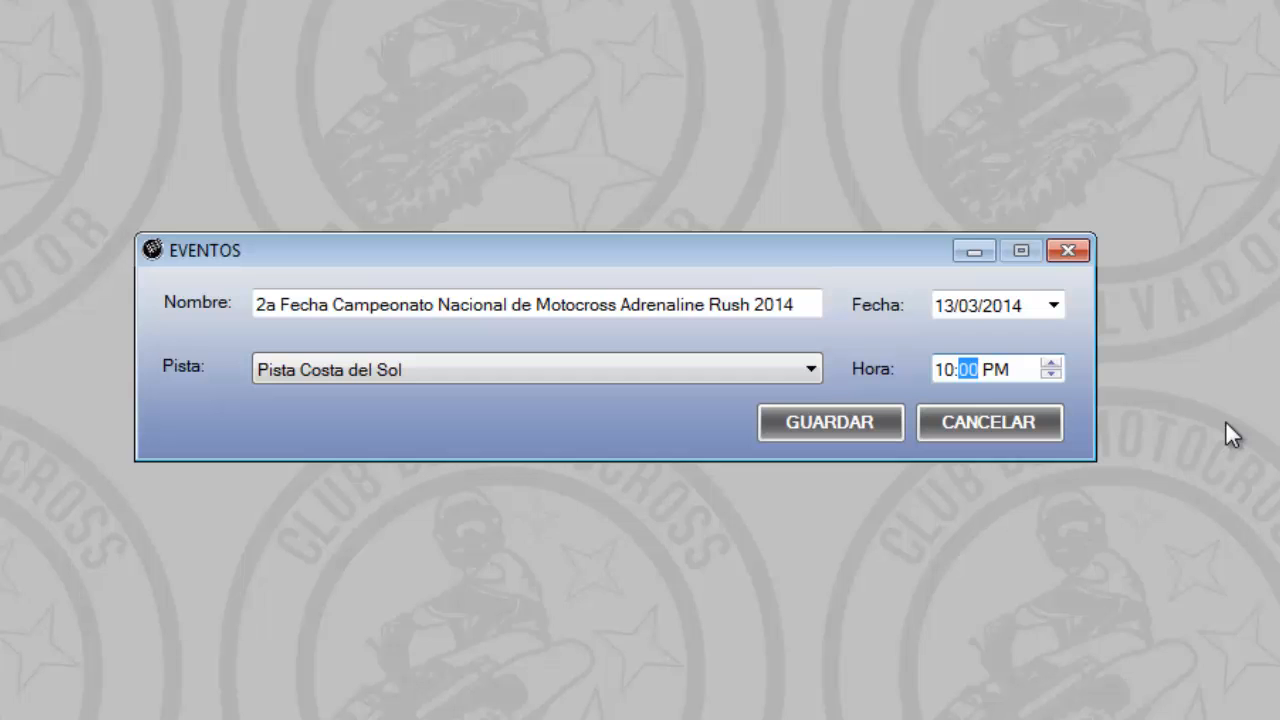
{"action": "key", "text": "Right"}
{"action": "key", "text": "Down"}
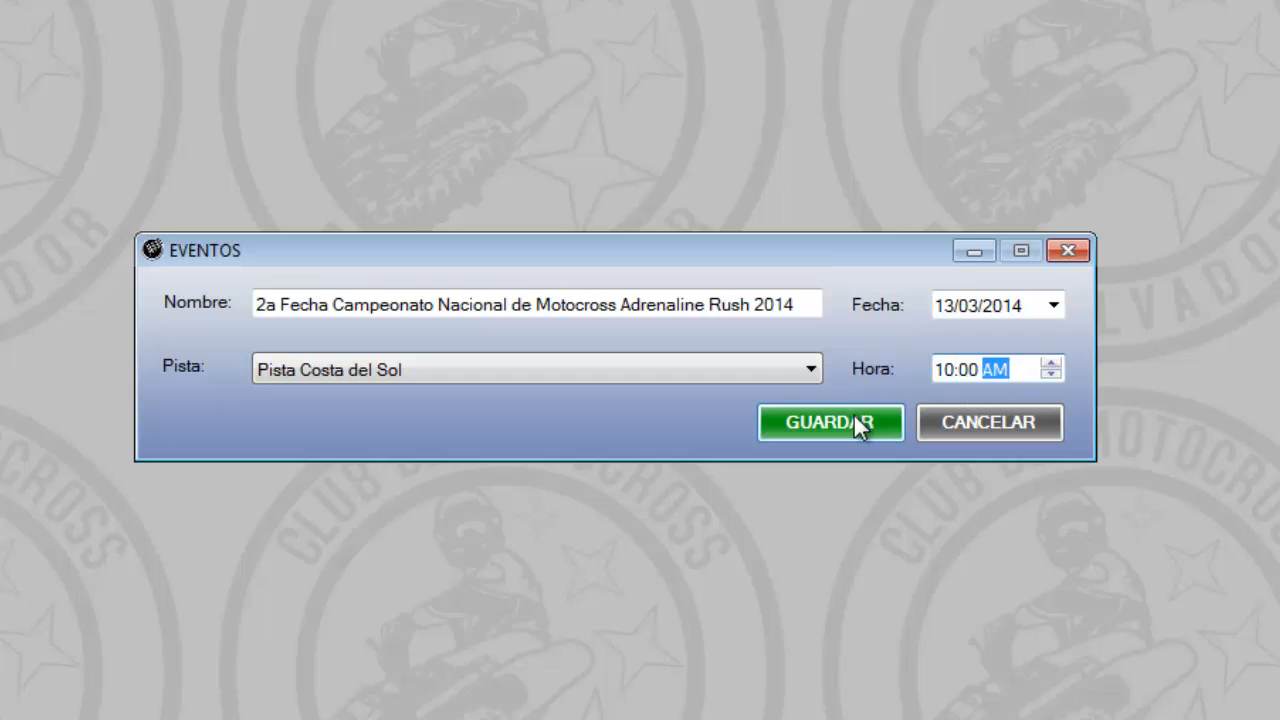
Select Pista Costa del Sol as the second event's track and save the record, confirming the update
{"action": "left_click", "coordinate": [770, 365]}
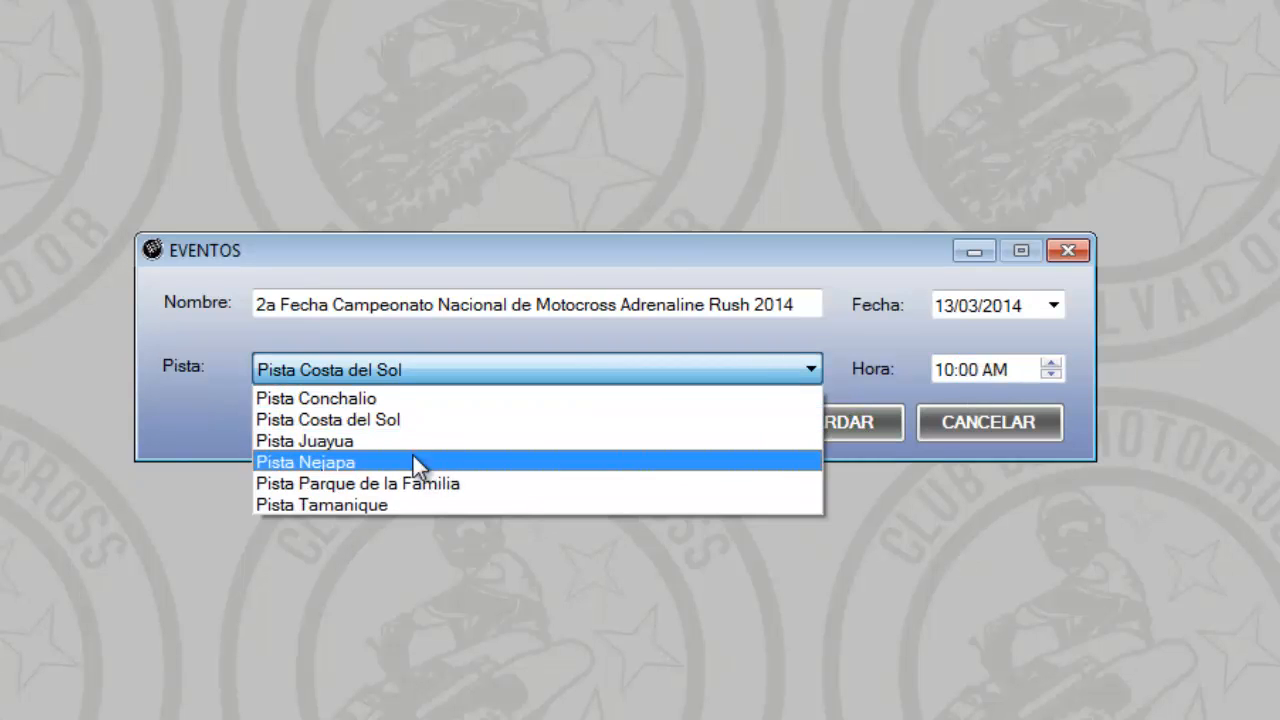
{"action": "left_click", "coordinate": [408, 424]}
{"action": "left_click", "coordinate": [822, 421]}
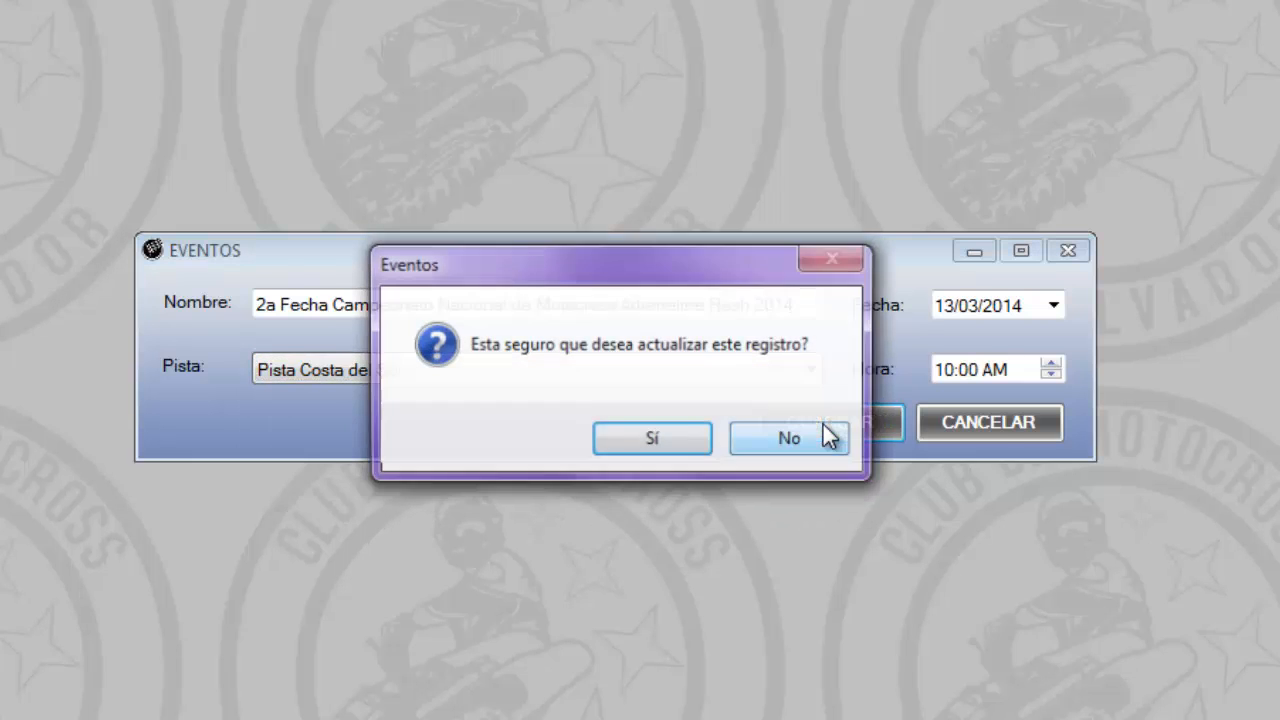
{"action": "left_click", "coordinate": [672, 436]}
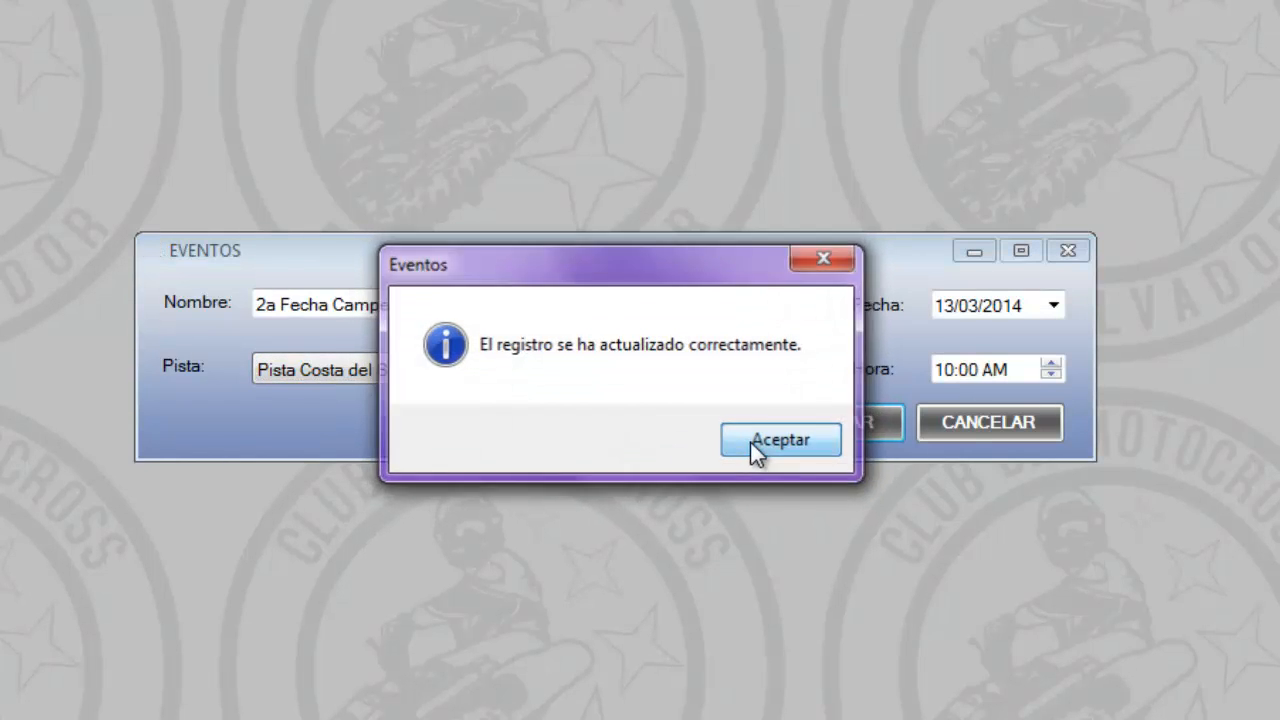
{"action": "left_click", "coordinate": [752, 445]}
List all events, open the third championship event for editing and set its track to Pista Nejapa
{"action": "left_click", "coordinate": [1102, 200]}
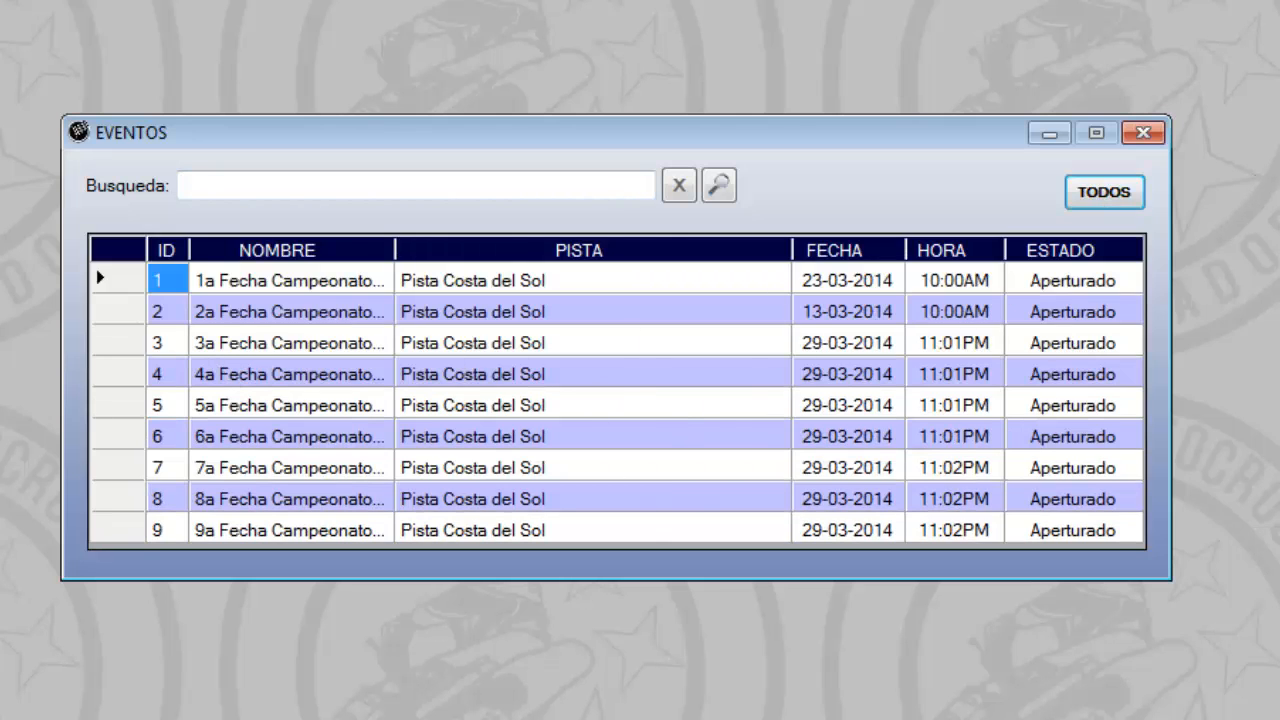
{"action": "left_click", "coordinate": [245, 340]}
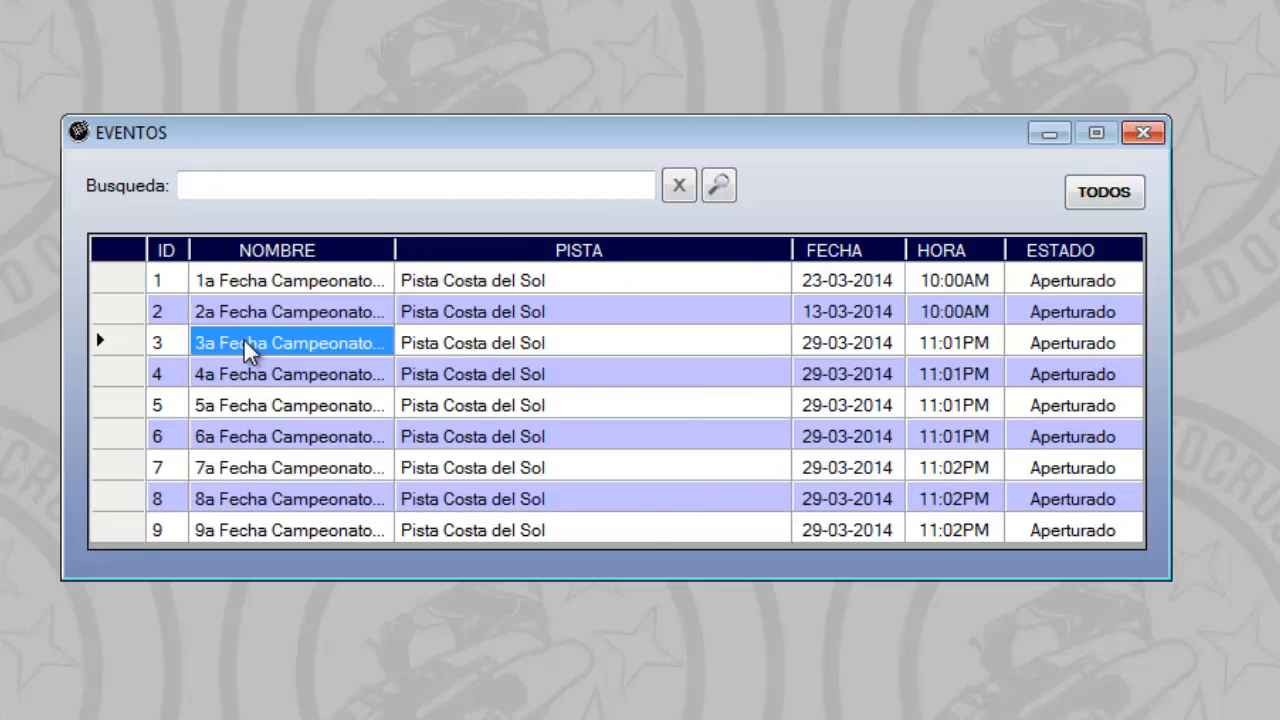
{"action": "double_click", "coordinate": [243, 338]}
{"action": "left_click", "coordinate": [619, 368]}
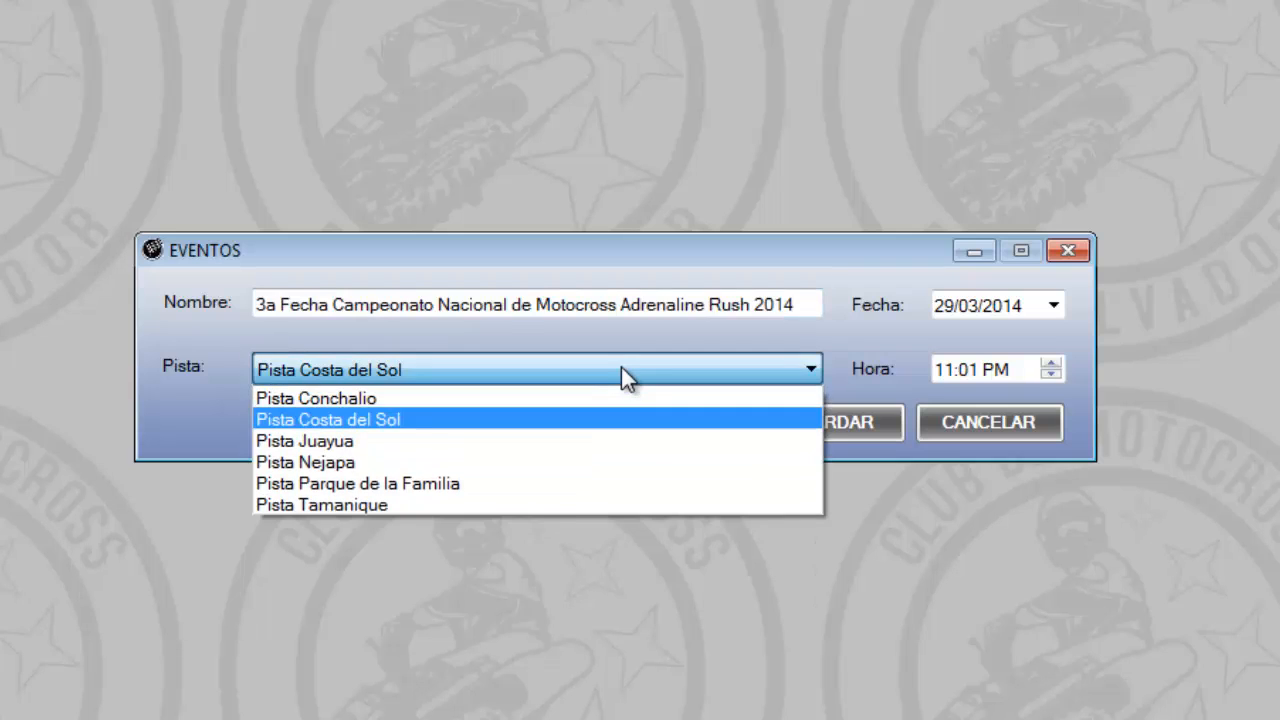
{"action": "left_click", "coordinate": [393, 462]}
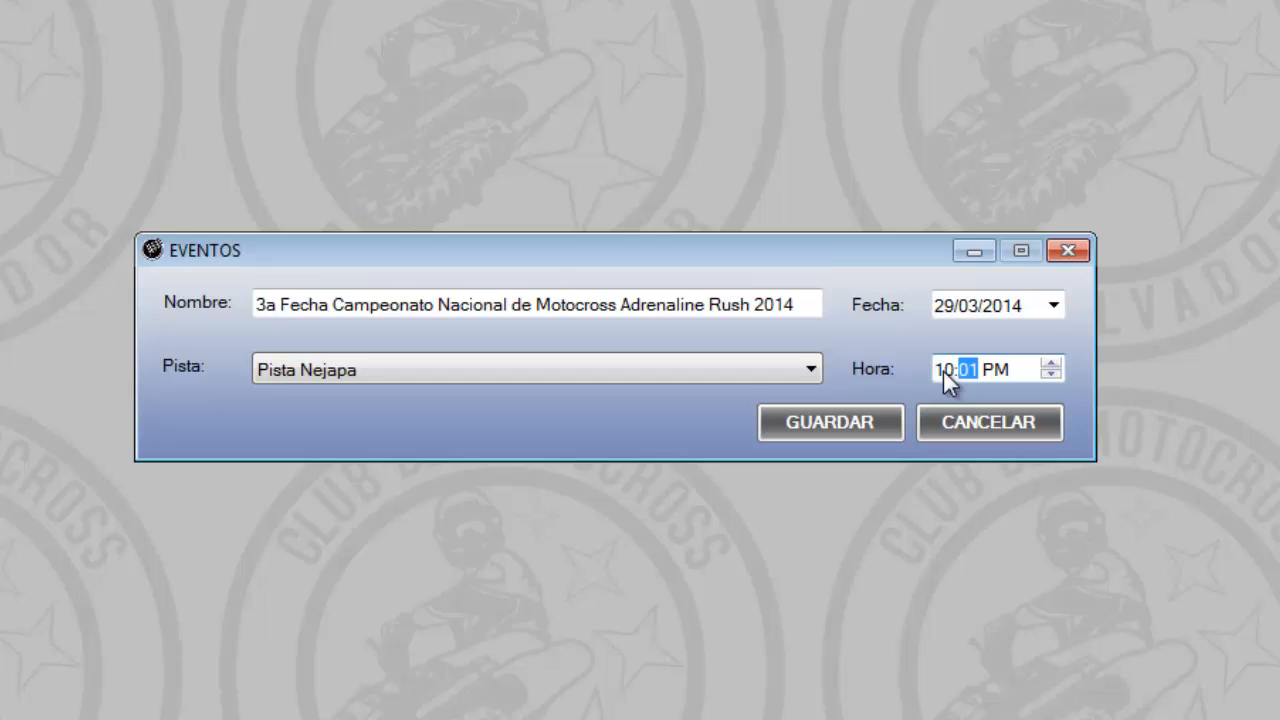
Set the third event's time to 10:00 AM and save the record, confirming the update
{"action": "type", "text": "0a"}
{"action": "left_click", "coordinate": [843, 418]}
{"action": "left_click", "coordinate": [674, 435]}
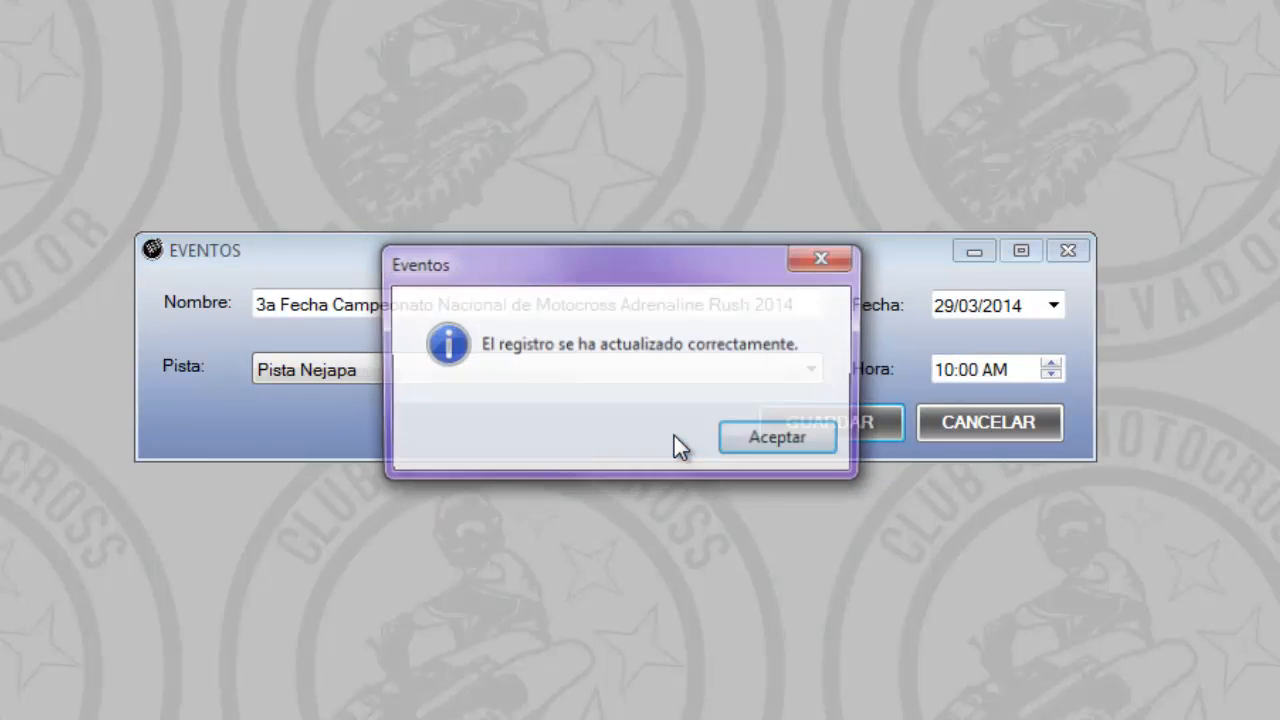
{"action": "left_click", "coordinate": [766, 447]}
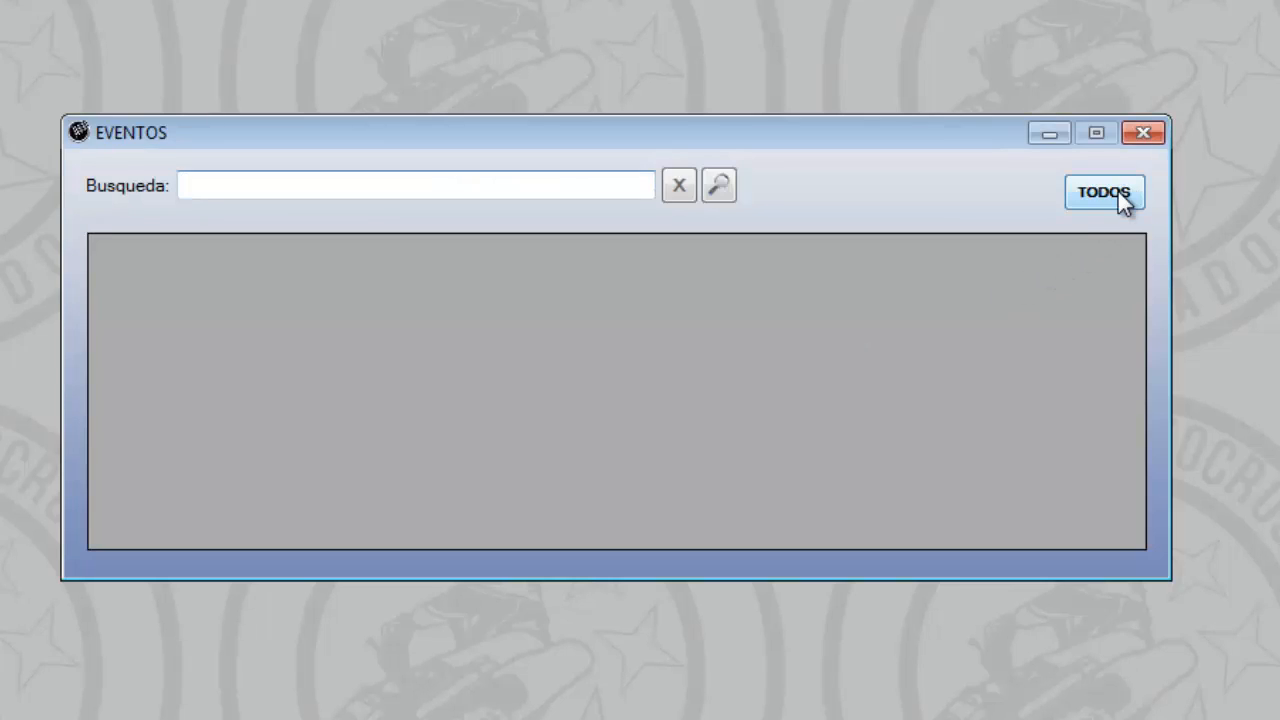
List all events again, check the third event's track and time, and close the events list
{"action": "left_click", "coordinate": [1118, 193]}
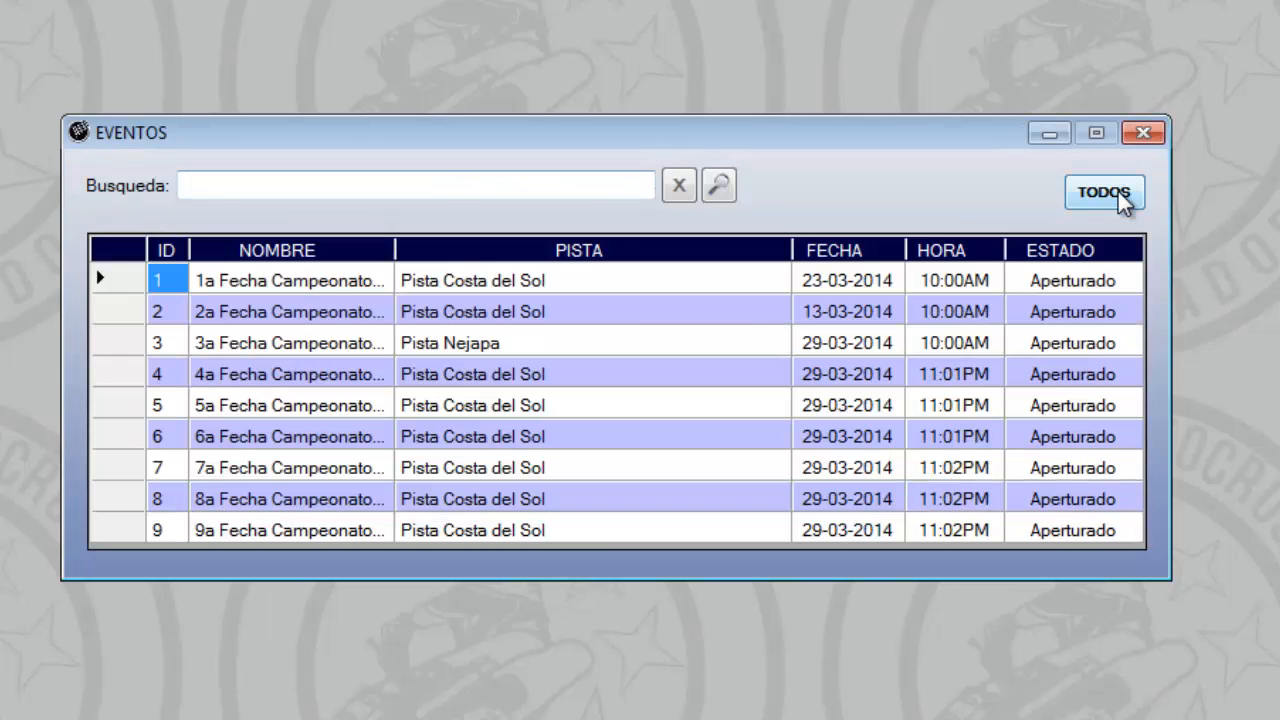
{"action": "left_click", "coordinate": [116, 358]}
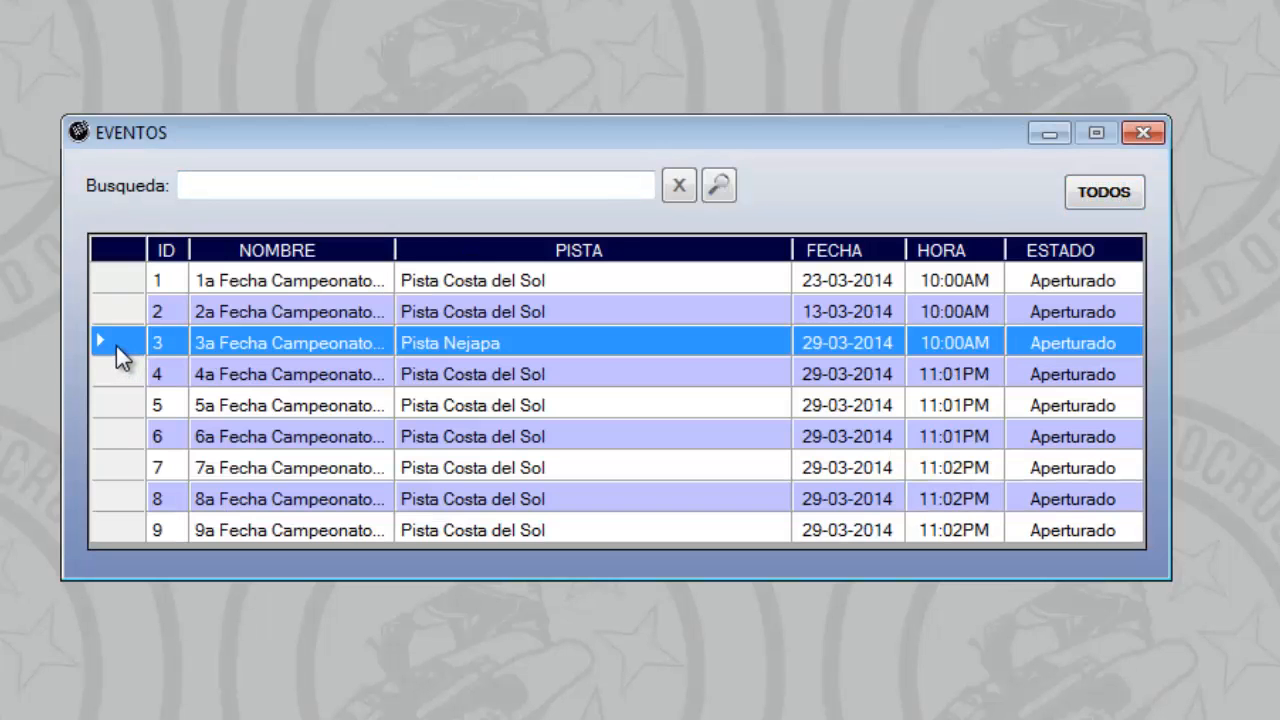
{"action": "left_click", "coordinate": [1141, 133]}
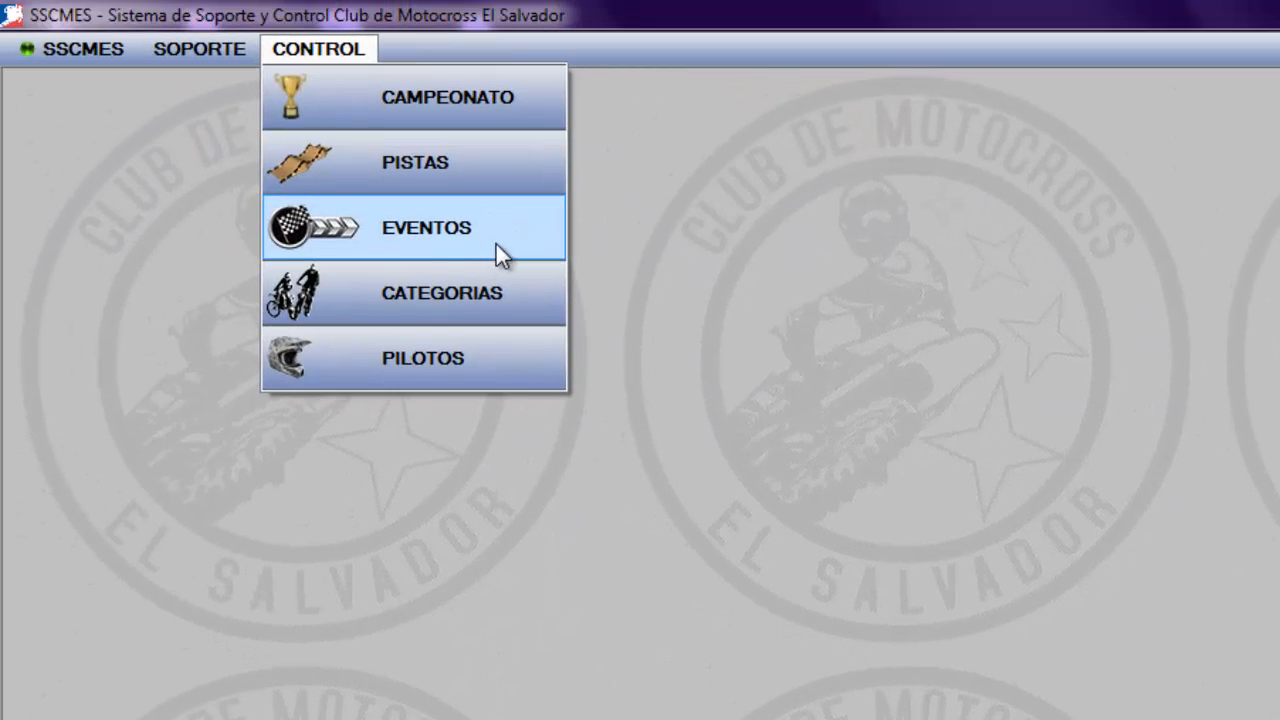
Open the categories, list them all, sort them by name in descending and ascending order, and review the whole list
{"action": "left_click", "coordinate": [494, 306]}
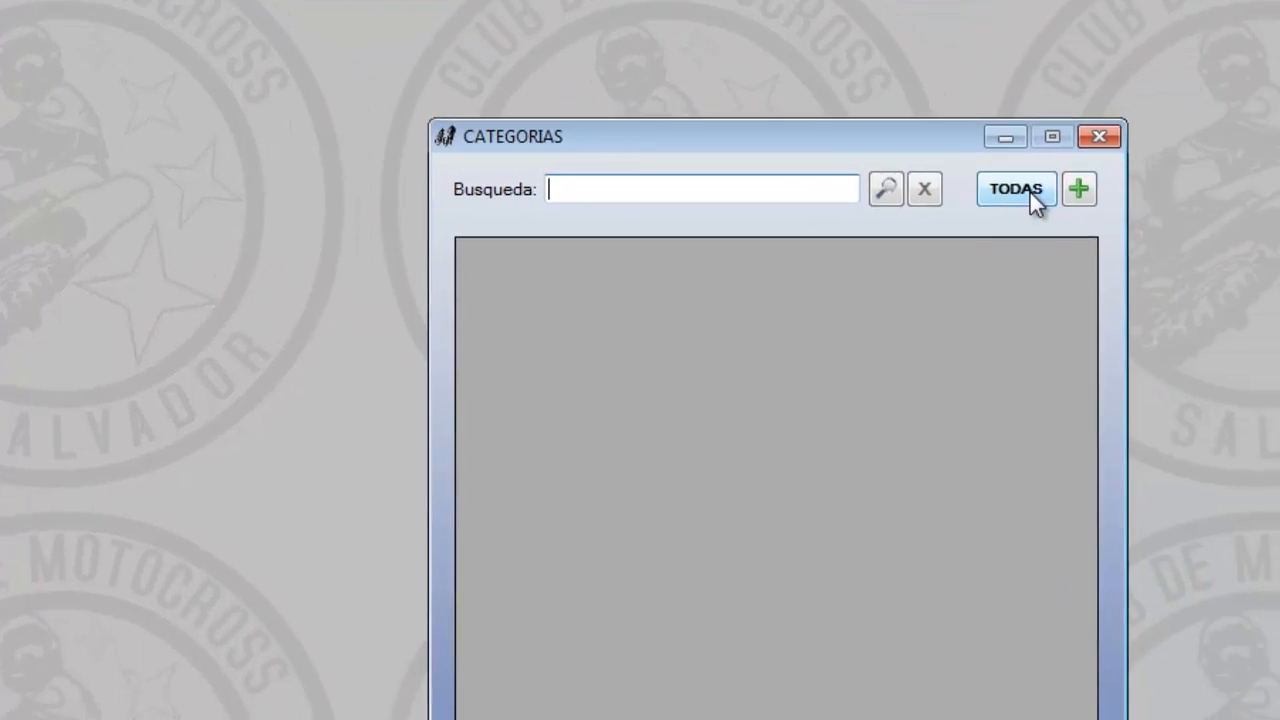
{"action": "left_click", "coordinate": [1257, 343]}
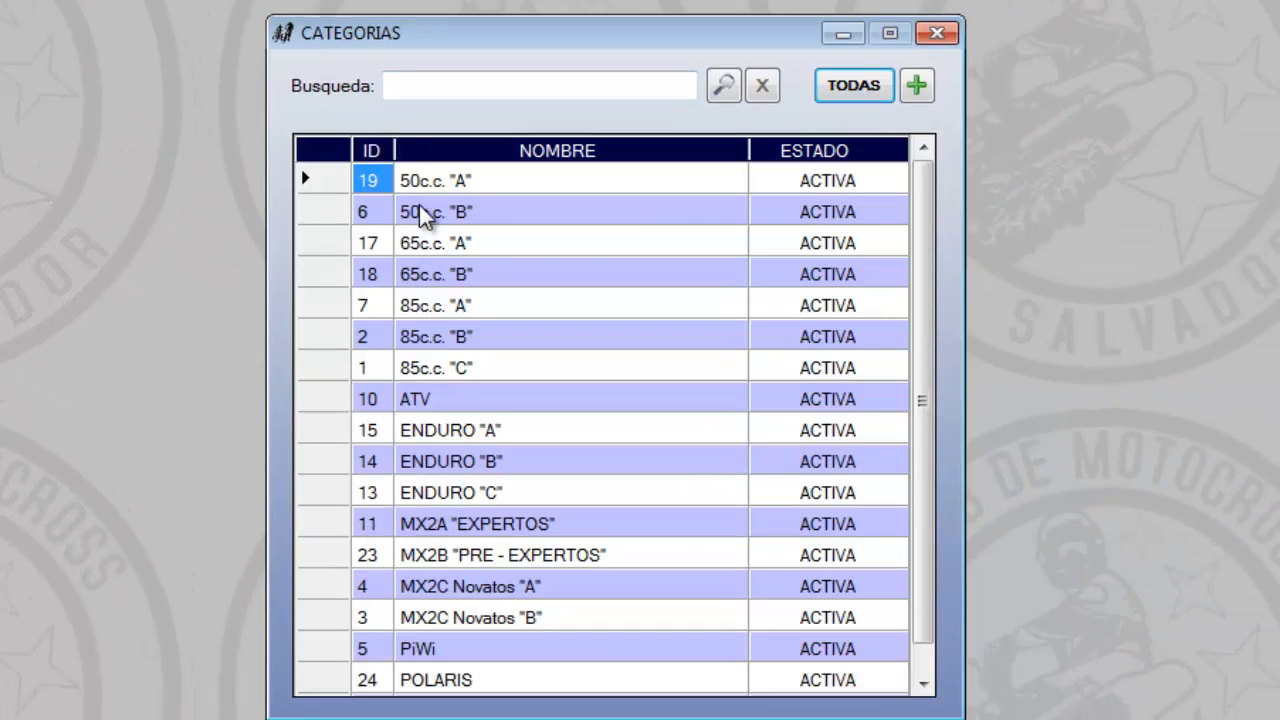
{"action": "left_click", "coordinate": [735, 152]}
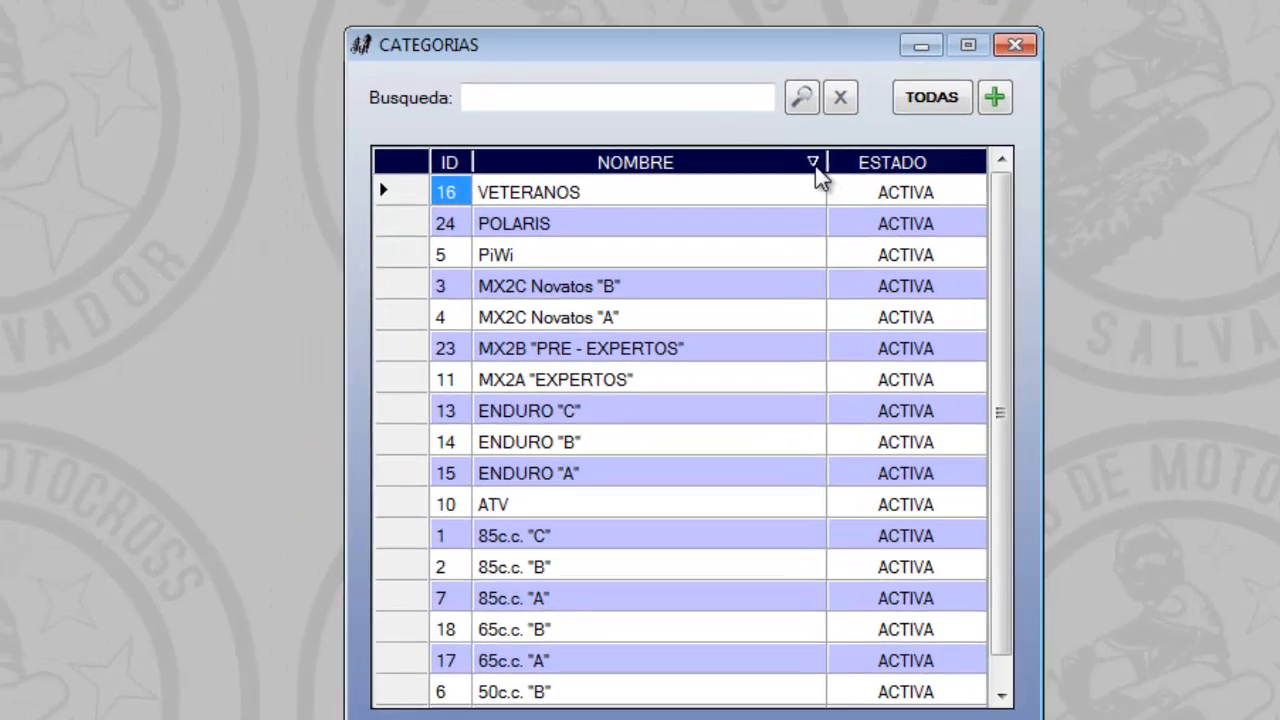
{"action": "left_click", "coordinate": [738, 152]}
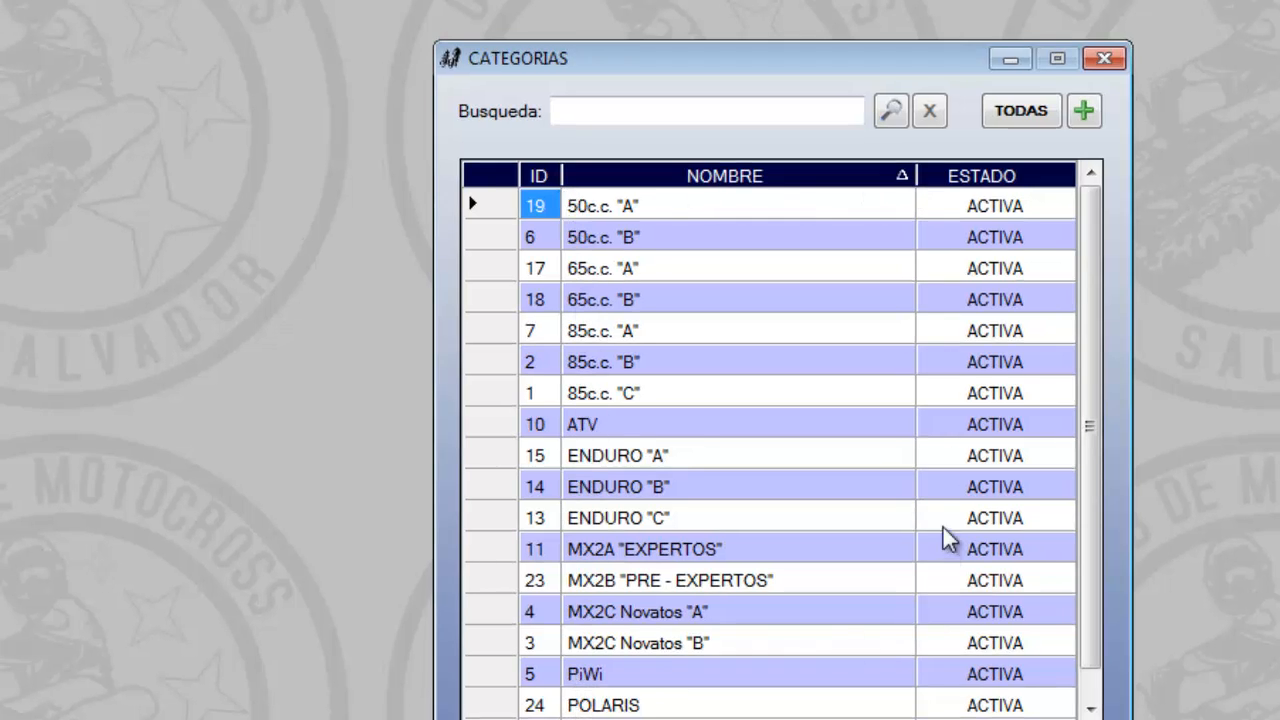
{"action": "left_click", "coordinate": [1019, 366]}
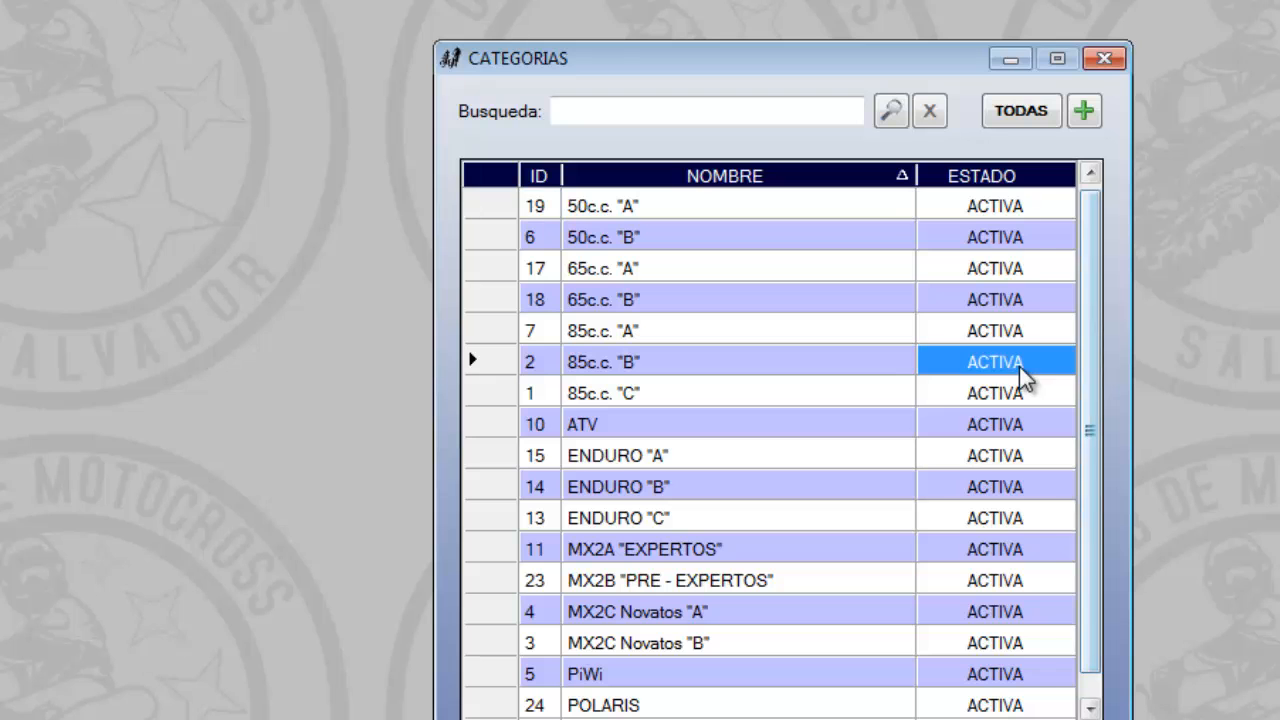
{"action": "scroll", "coordinate": [1074, 503], "scroll_direction": "down", "scroll_amount": 1}
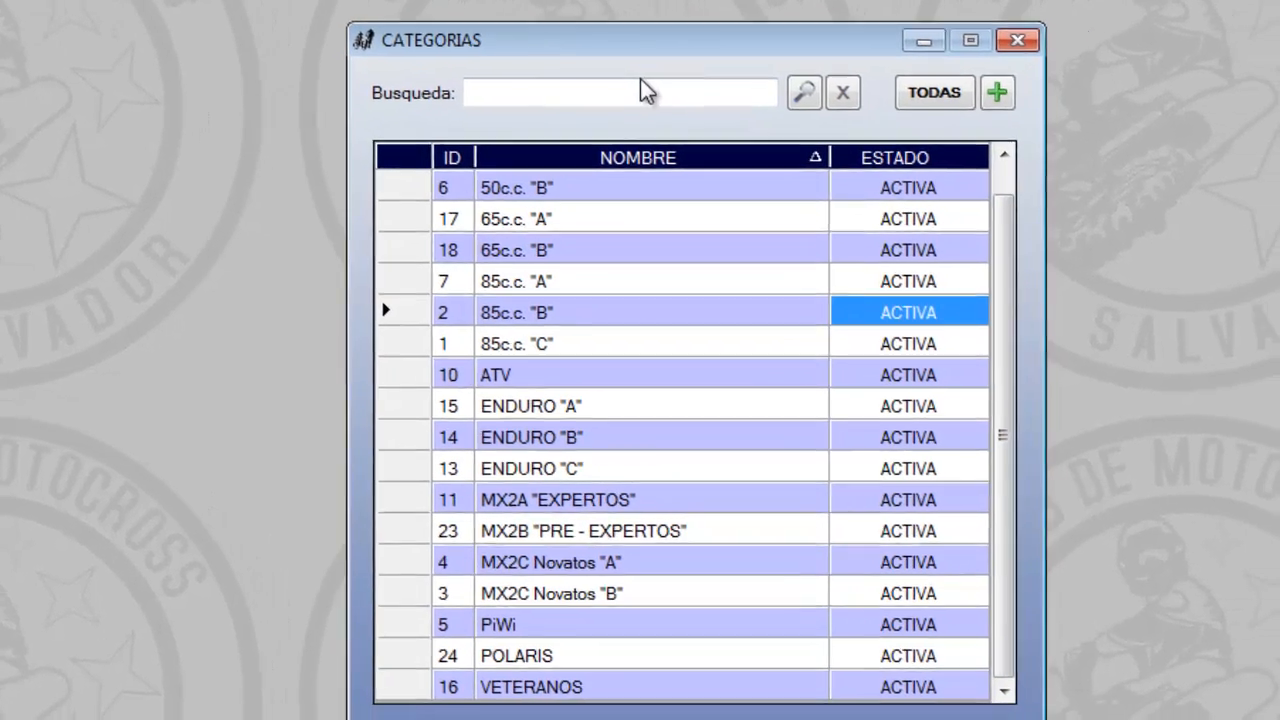
Search the categories for "exper", and view the blank form for a new category, leaving it without saving
{"action": "left_click", "coordinate": [741, 107]}
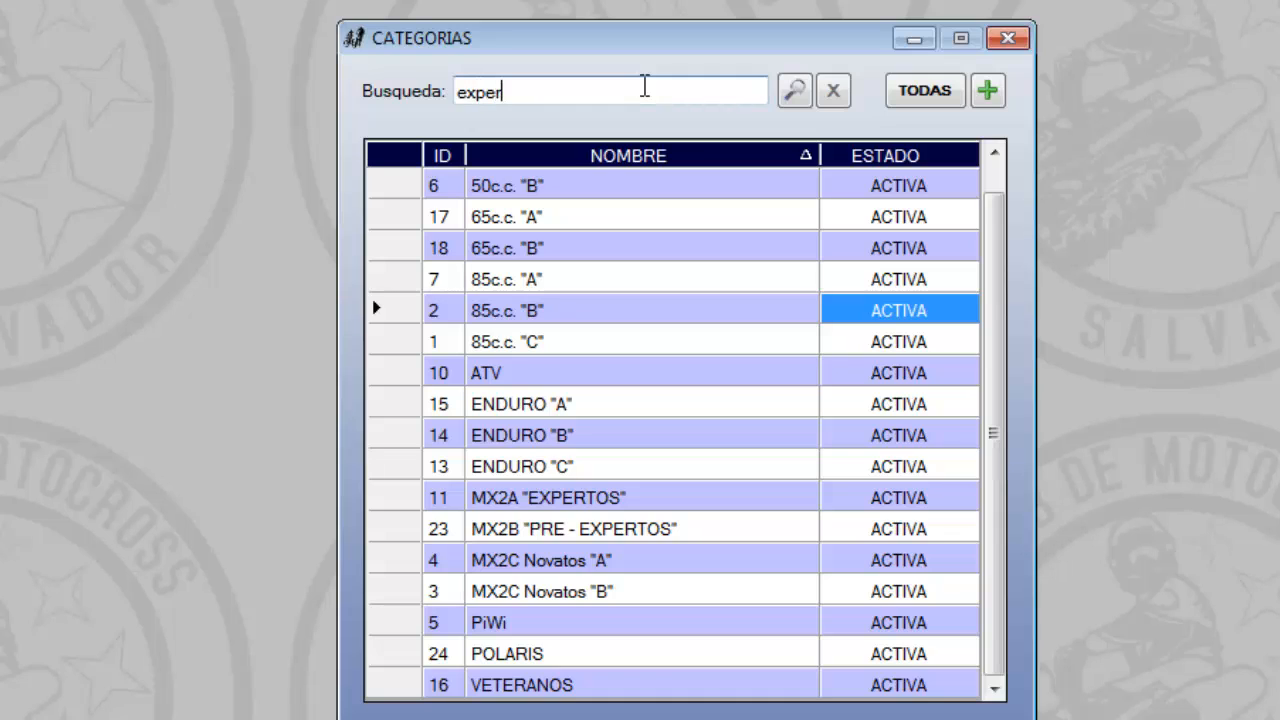
{"action": "key", "text": "Return"}
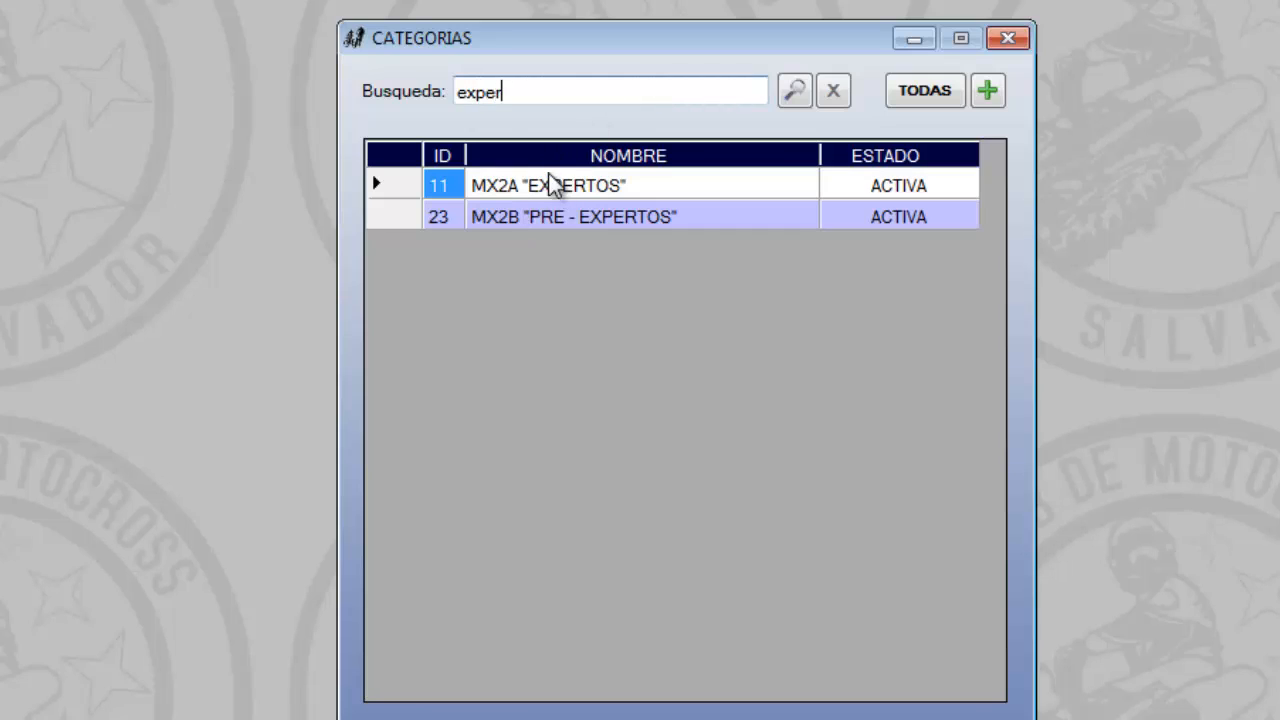
{"action": "left_click", "coordinate": [995, 98]}
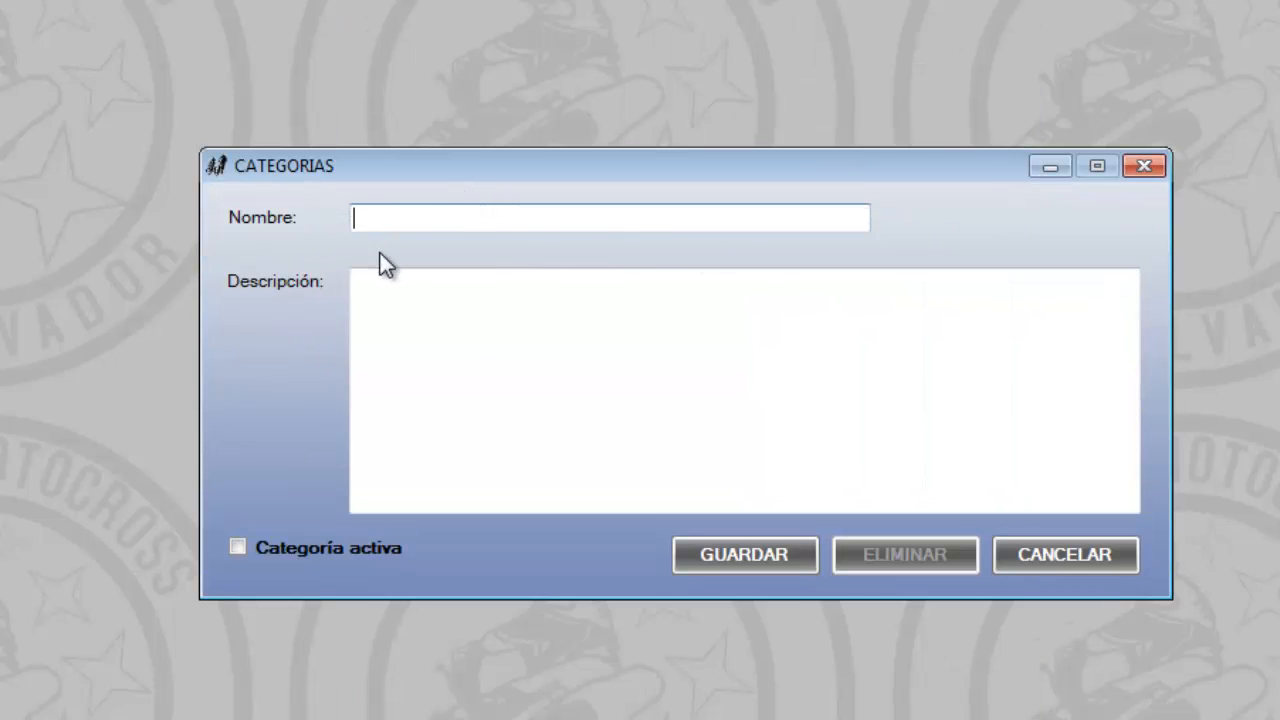
{"action": "left_click", "coordinate": [1110, 557]}
List all categories and view the descriptions of 50c.c. "A" and 85c.c. "B", leaving each record without changes
{"action": "left_click", "coordinate": [915, 92]}
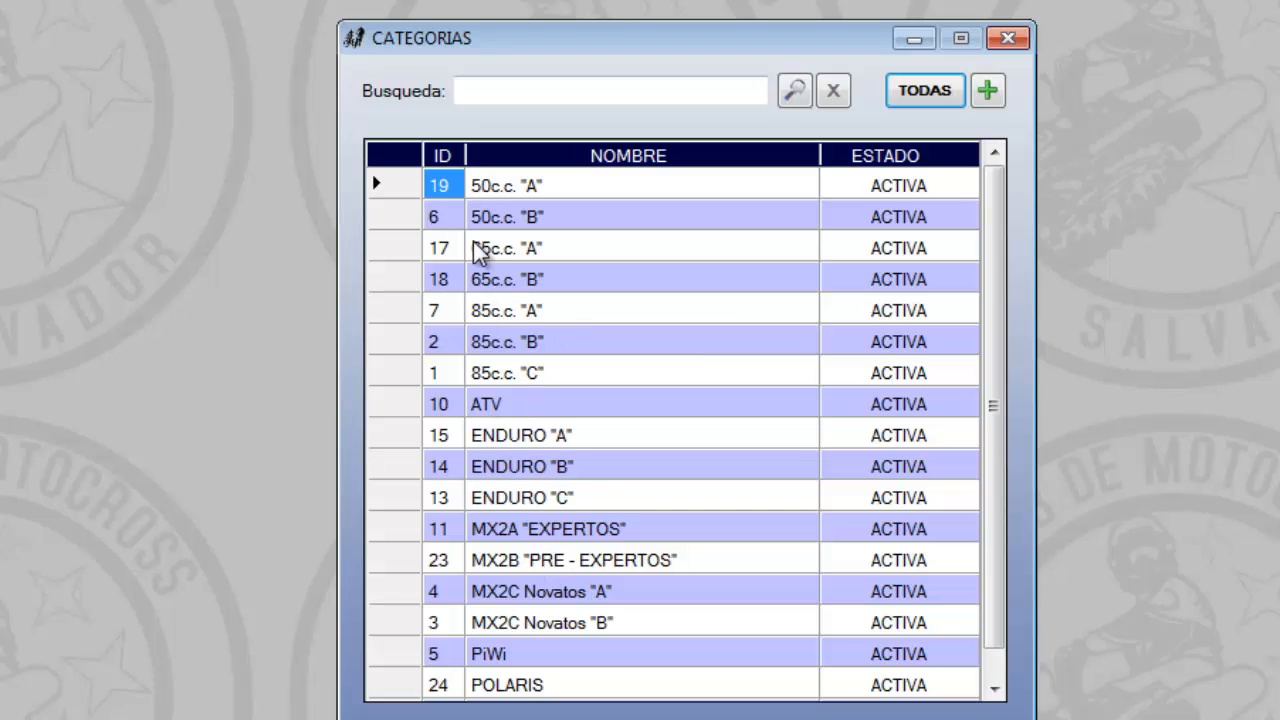
{"action": "double_click", "coordinate": [500, 187]}
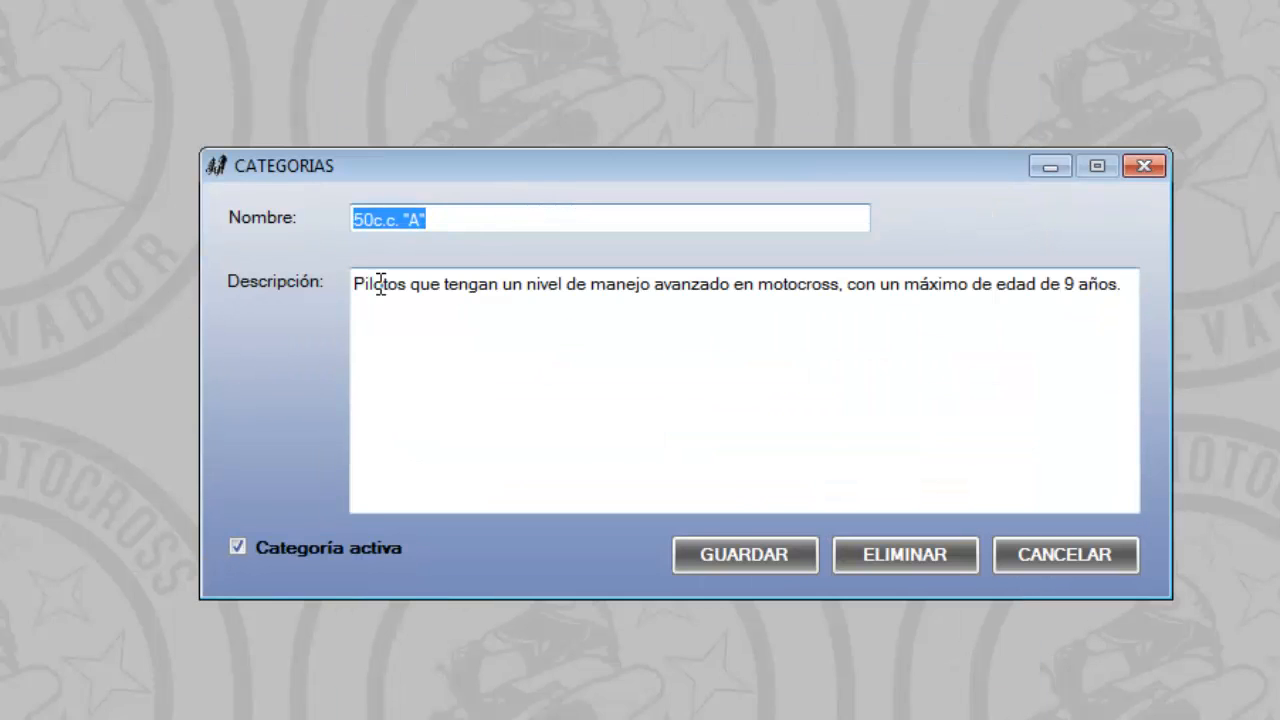
{"action": "left_click", "coordinate": [1050, 552]}
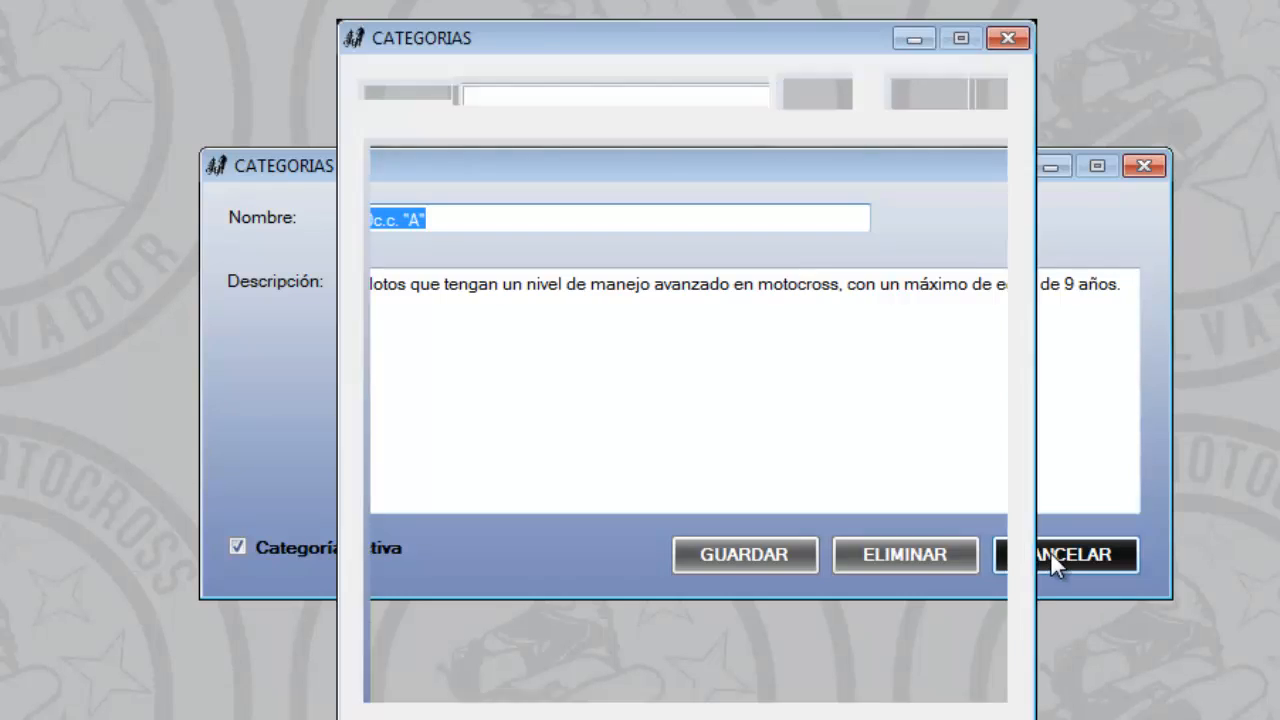
{"action": "left_click", "coordinate": [920, 92]}
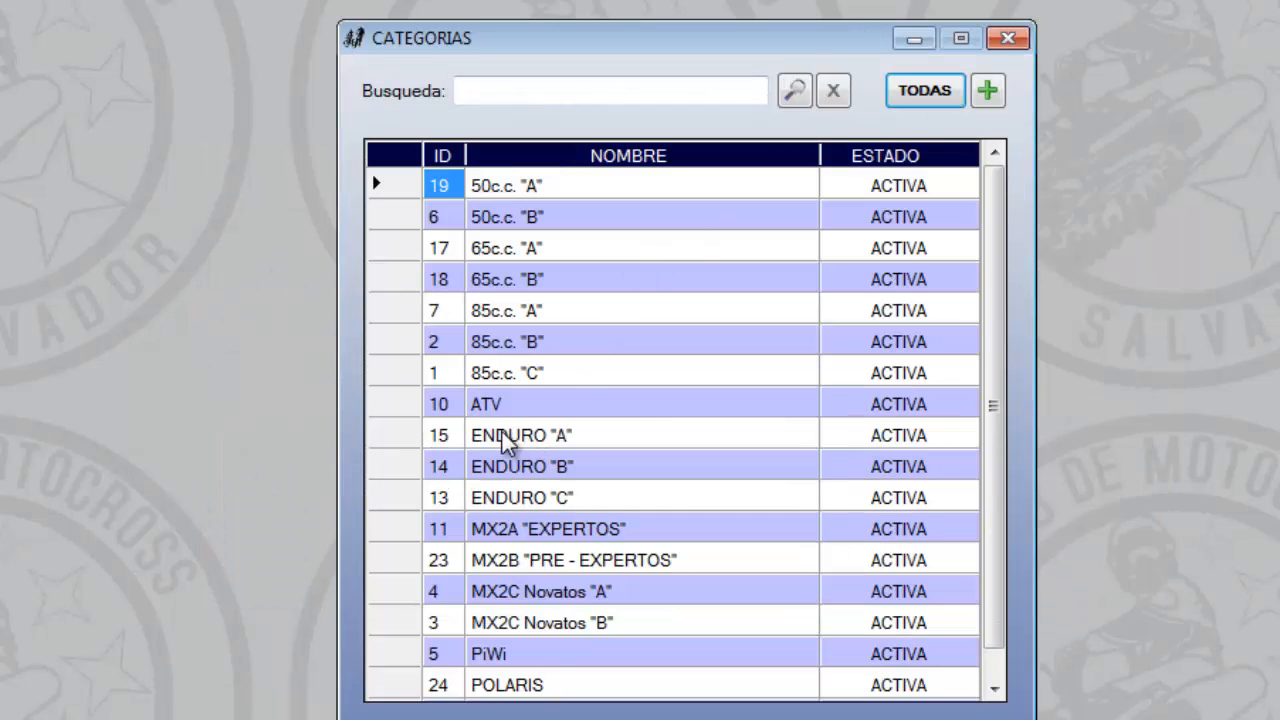
{"action": "double_click", "coordinate": [496, 345]}
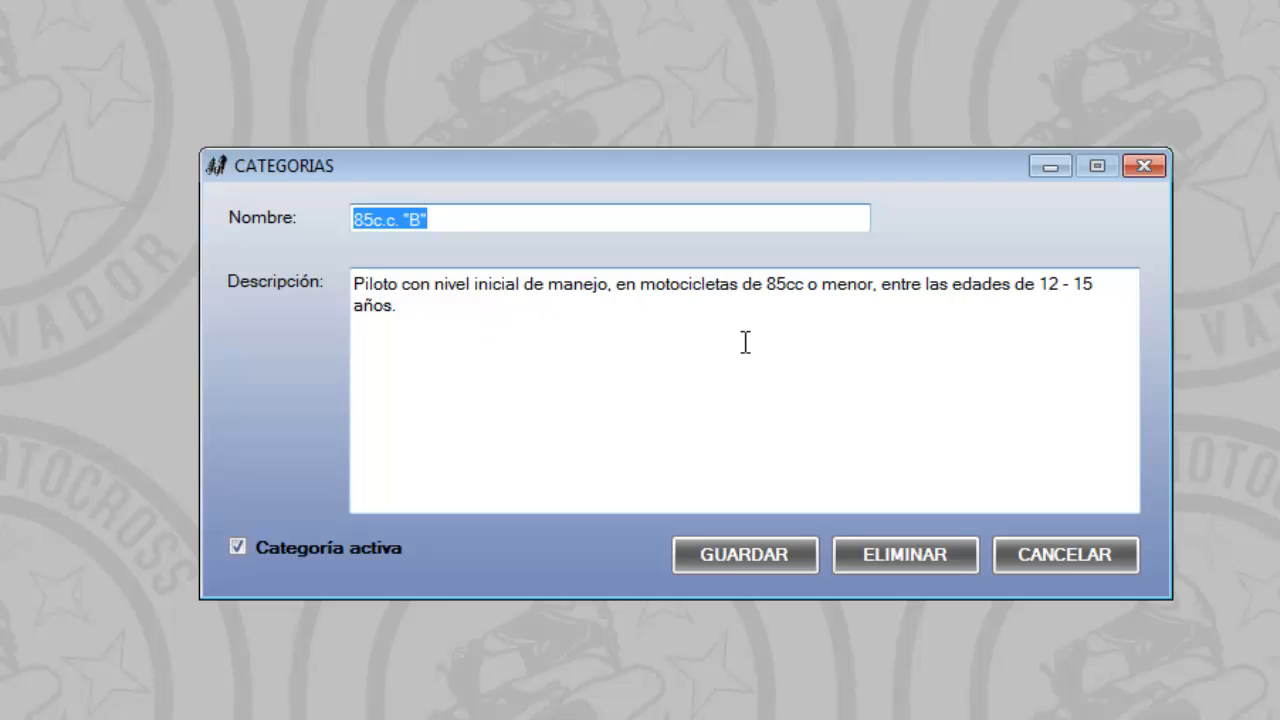
{"action": "left_click", "coordinate": [1026, 552]}
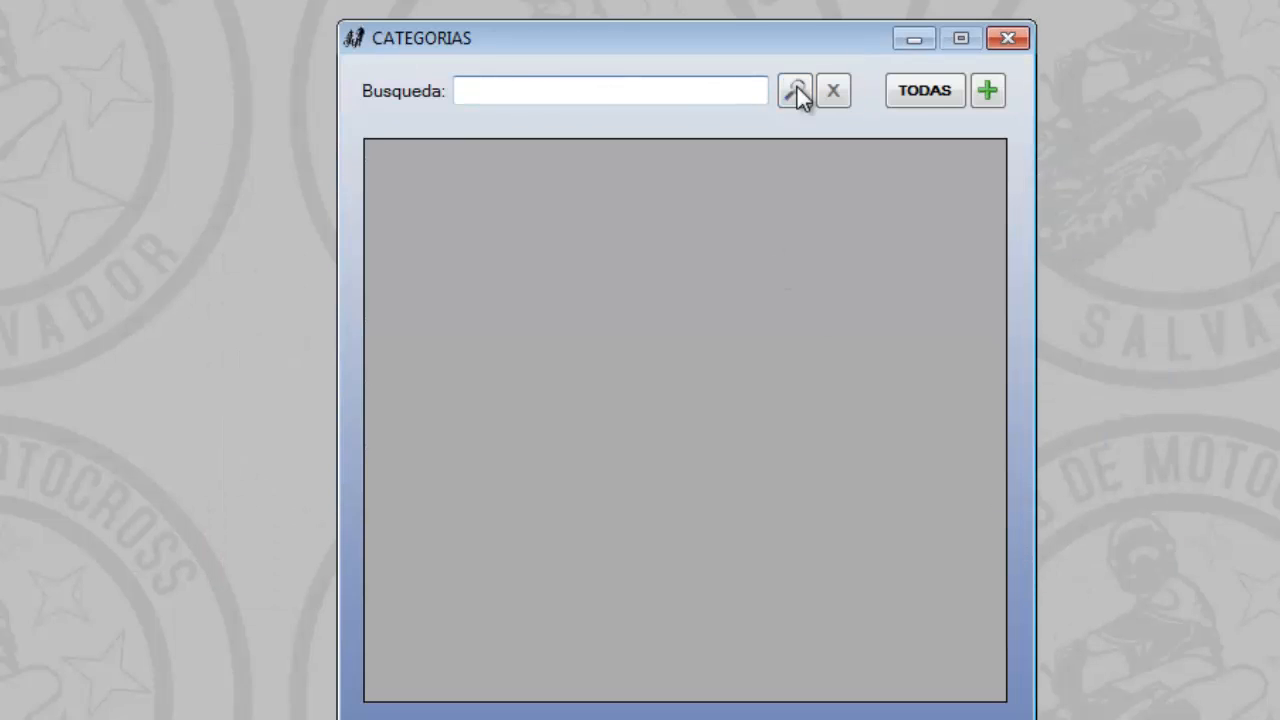
View the ATV category's description, leave the record without changes and list all categories again
{"action": "left_click", "coordinate": [930, 92]}
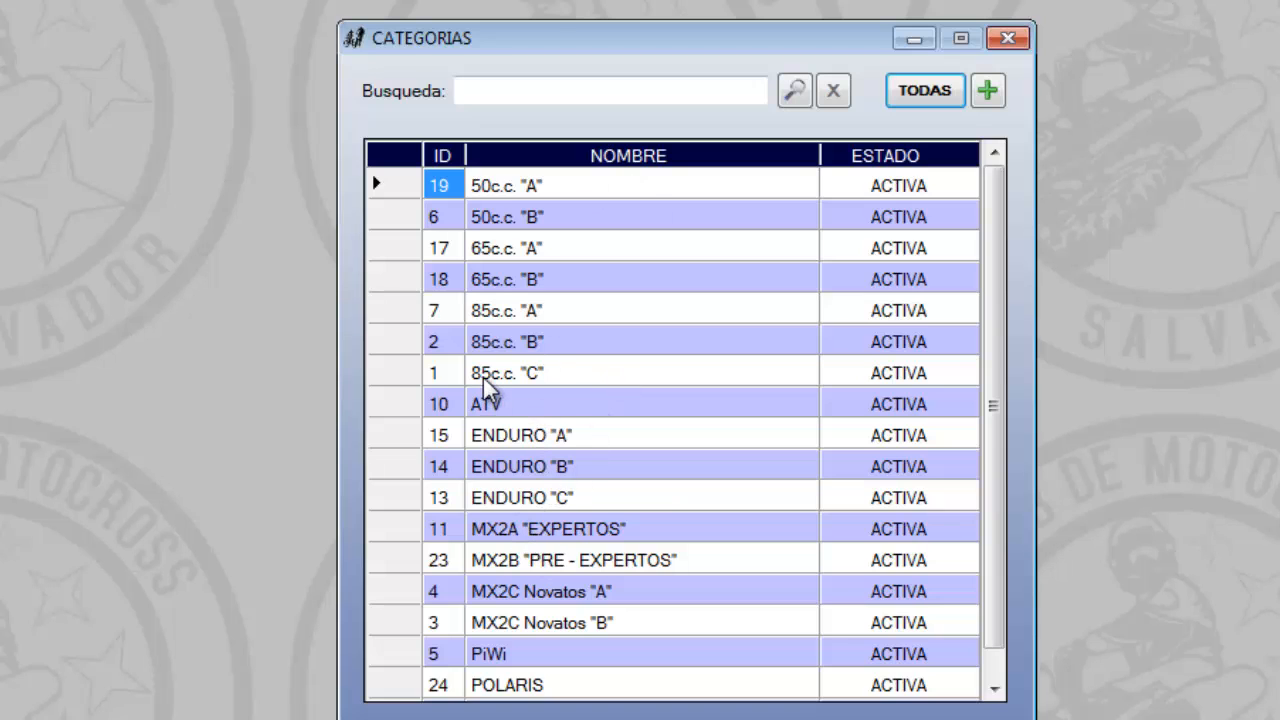
{"action": "double_click", "coordinate": [487, 405]}
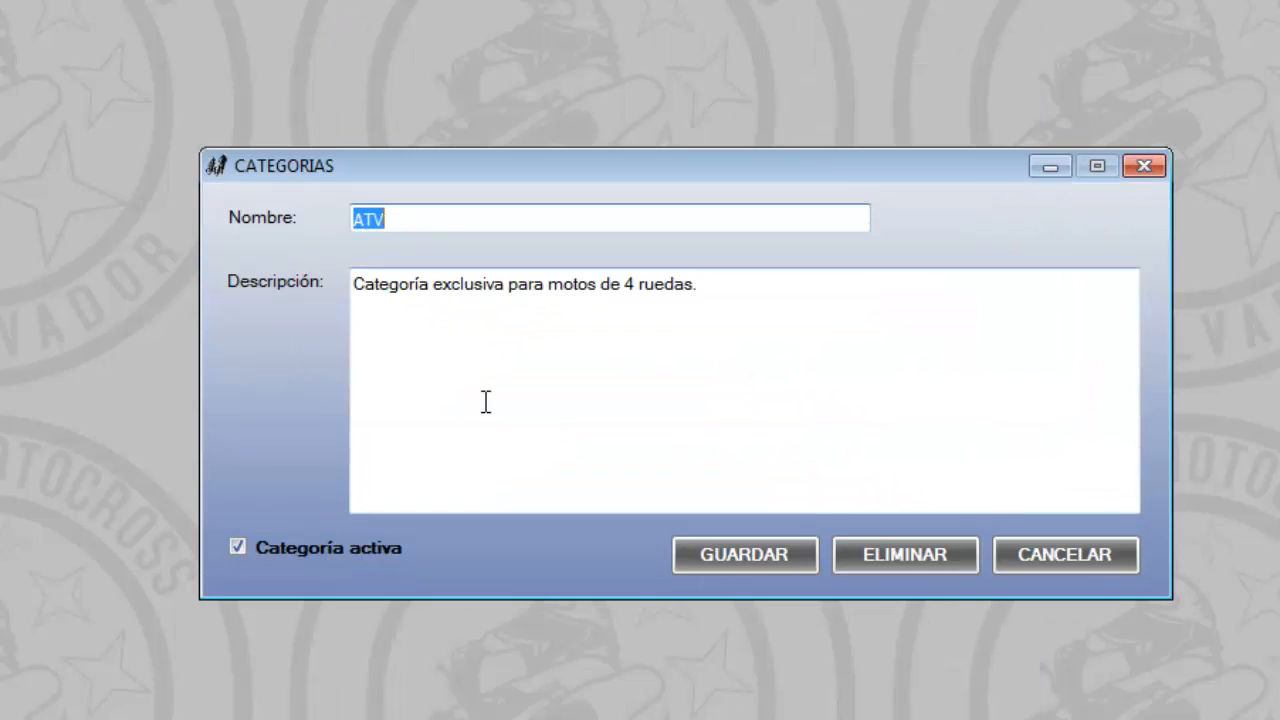
{"action": "left_click", "coordinate": [1036, 552]}
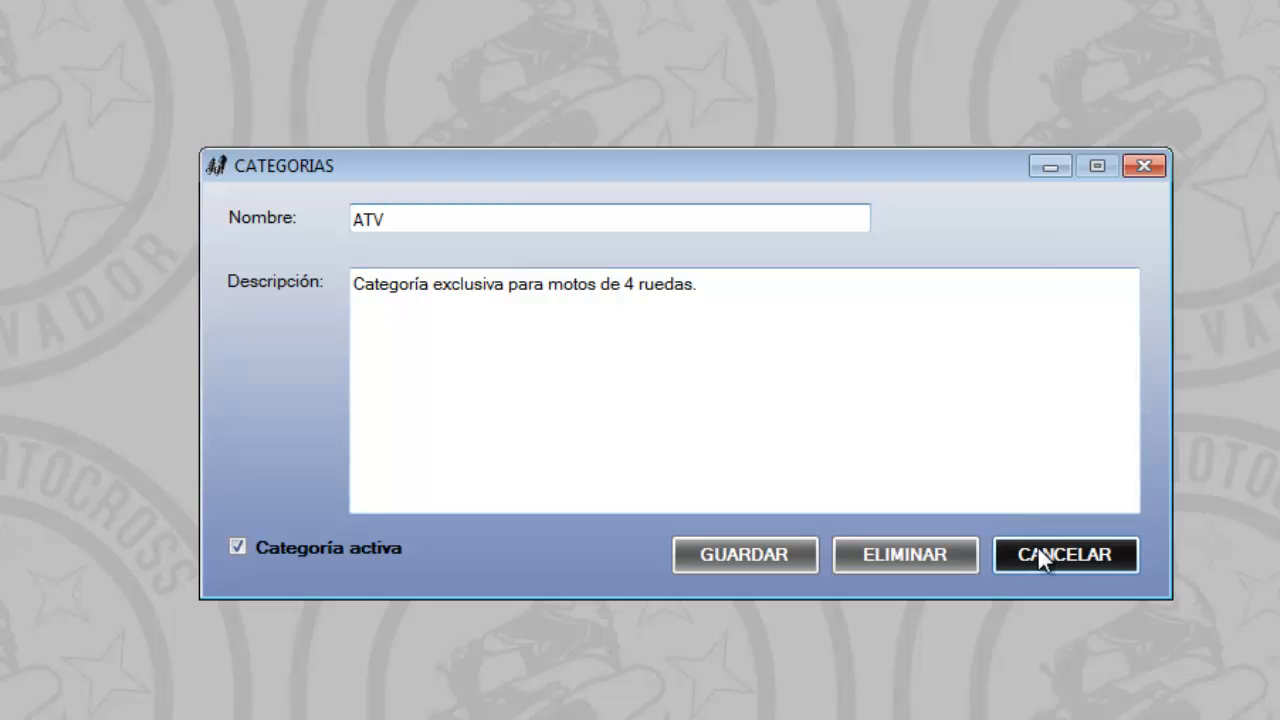
{"action": "left_click", "coordinate": [937, 98]}
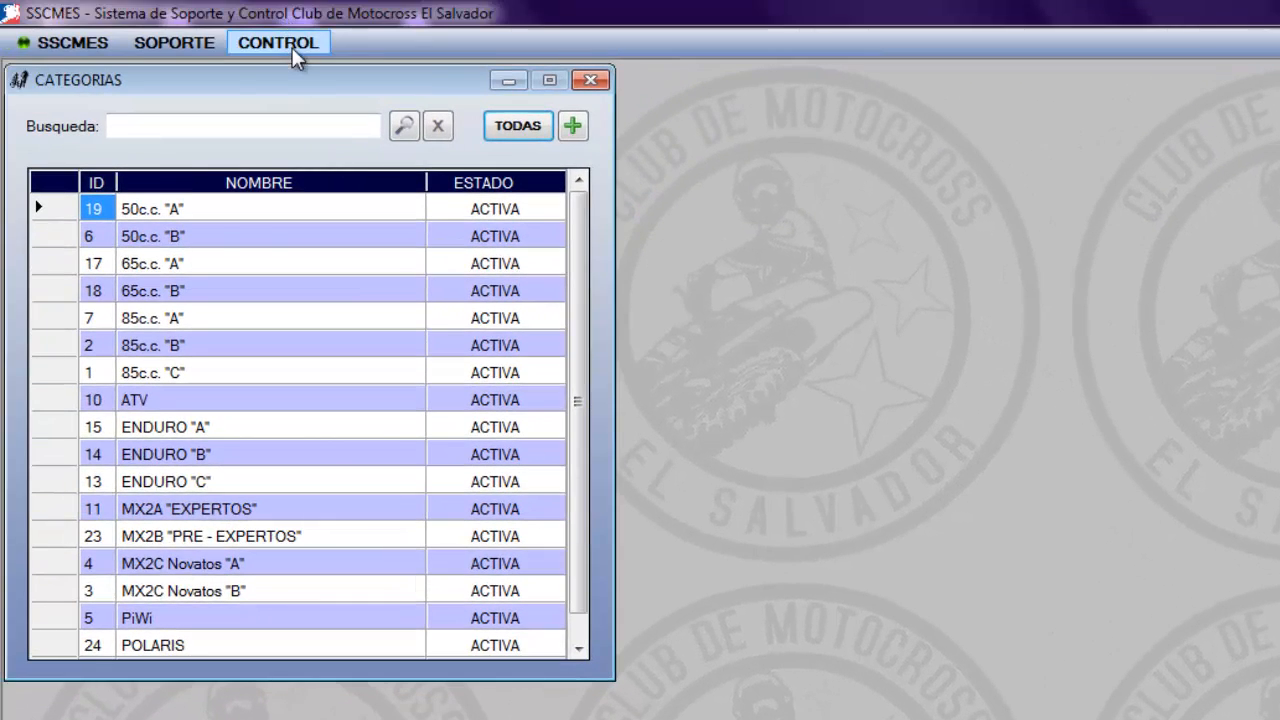
Open the pilots register, list all pilots and sort them by name in descending and then ascending order
{"action": "left_click", "coordinate": [292, 47]}
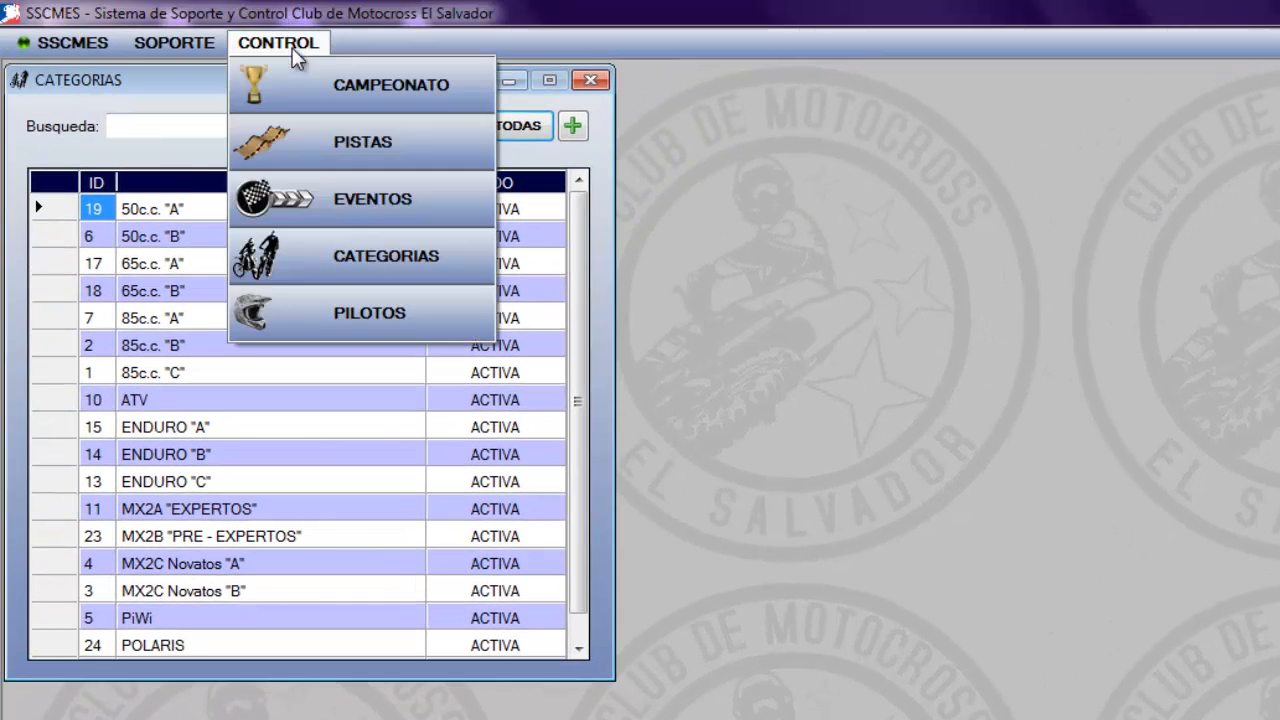
{"action": "left_click", "coordinate": [388, 307]}
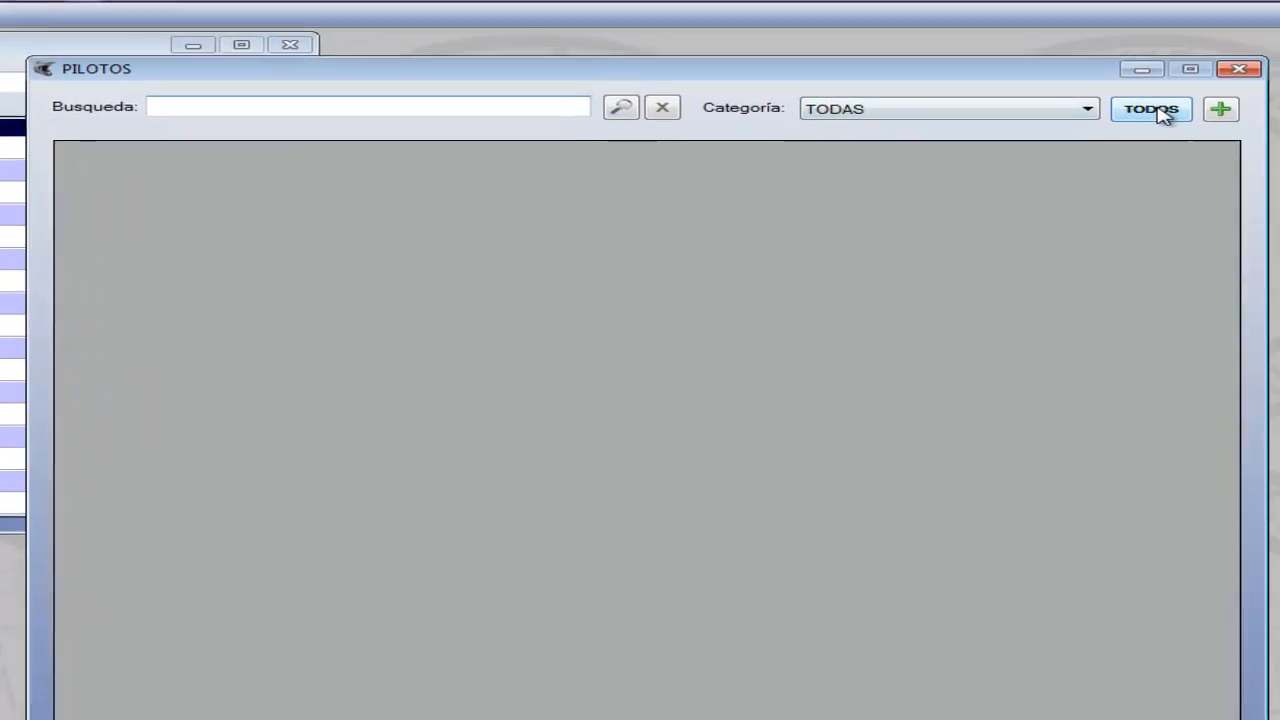
{"action": "left_click", "coordinate": [1155, 110]}
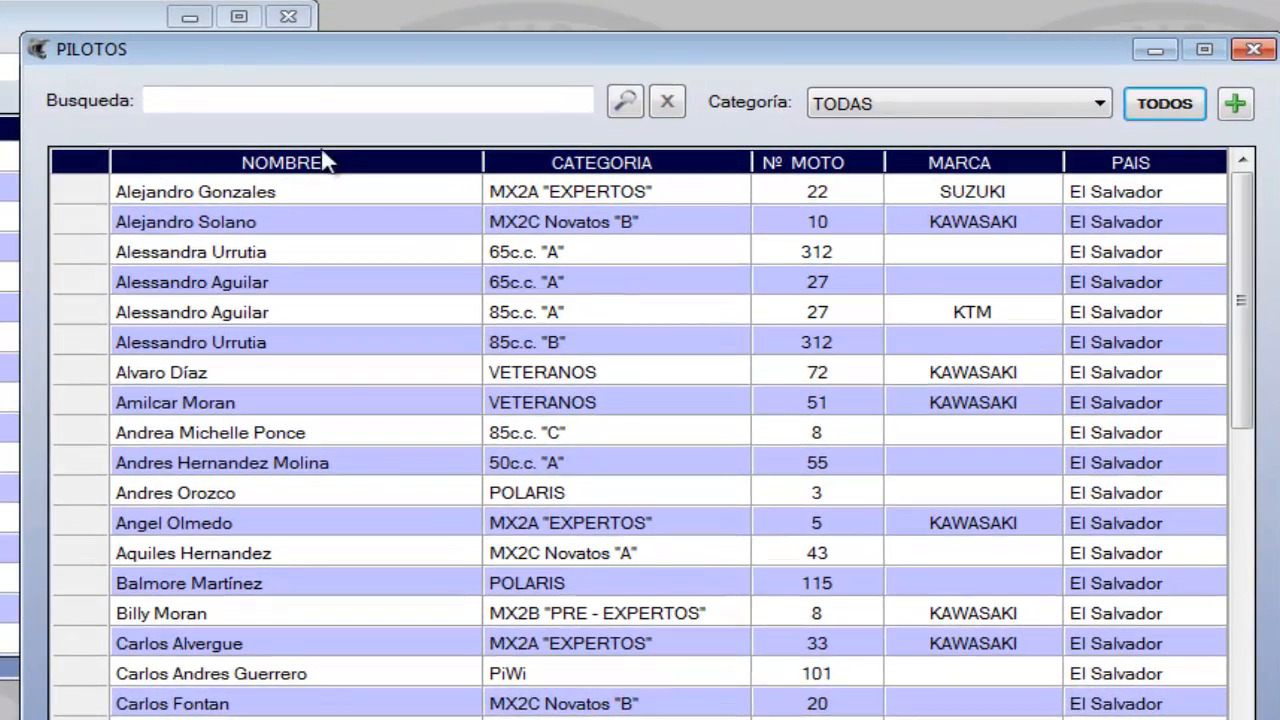
{"action": "left_click", "coordinate": [455, 160]}
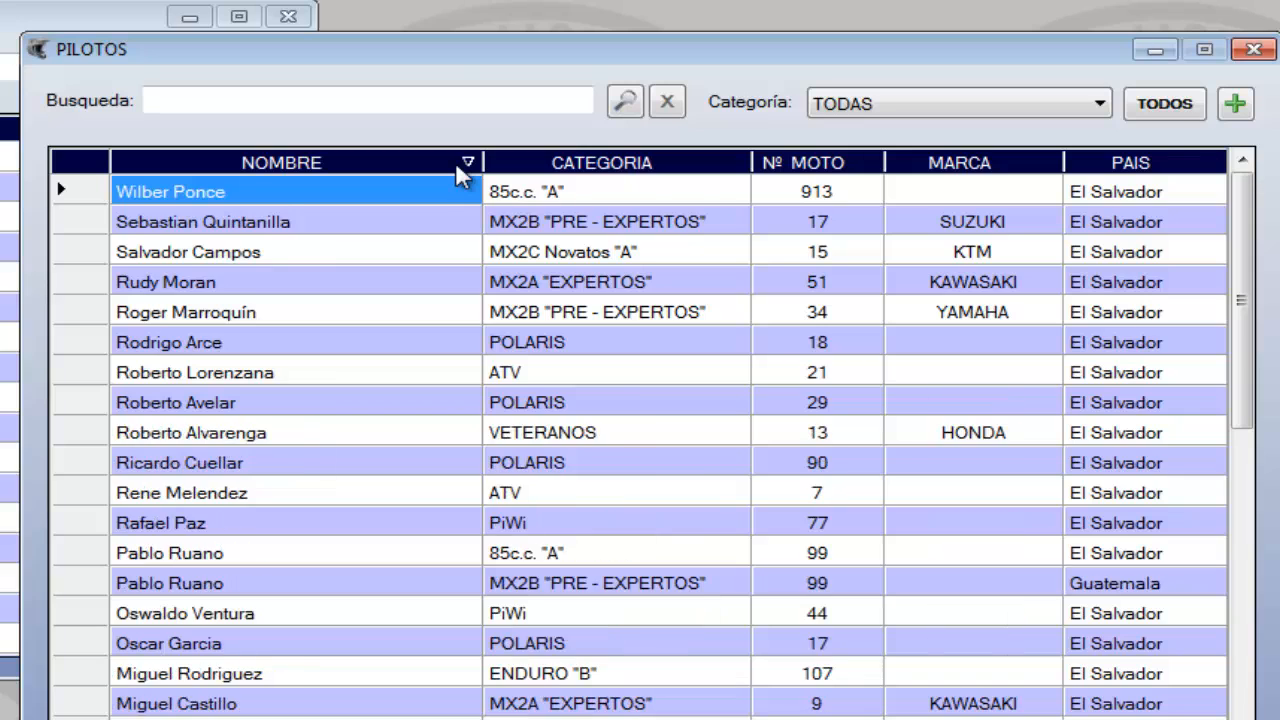
{"action": "left_click", "coordinate": [455, 162]}
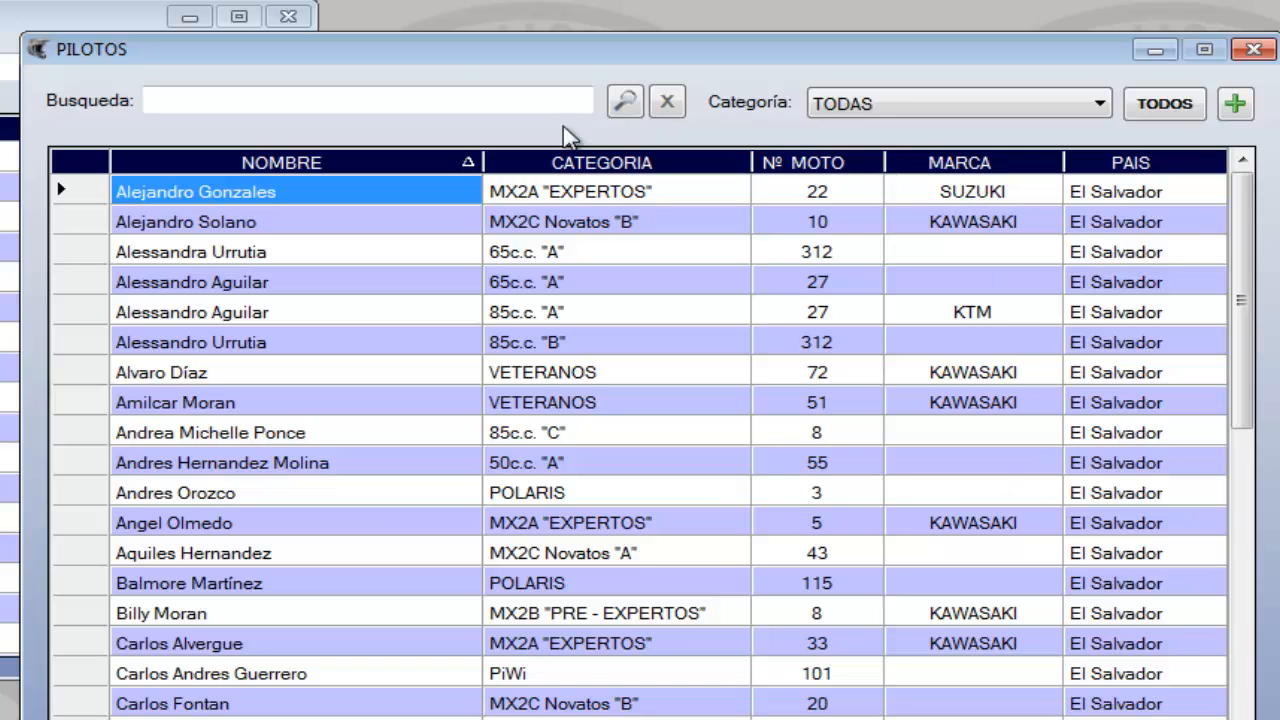
Sort the pilots by category in ascending and descending order, and look through the list in category order
{"action": "left_click", "coordinate": [730, 166]}
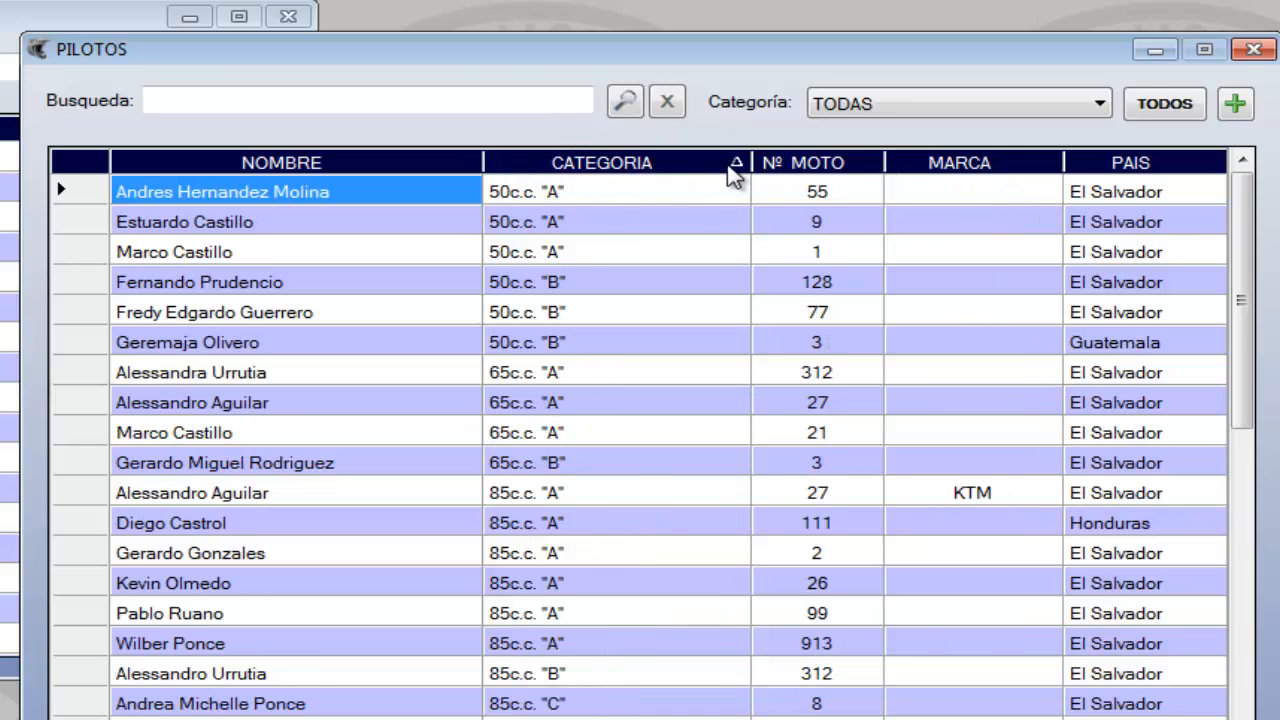
{"action": "left_click", "coordinate": [731, 168]}
{"action": "left_click", "coordinate": [731, 168]}
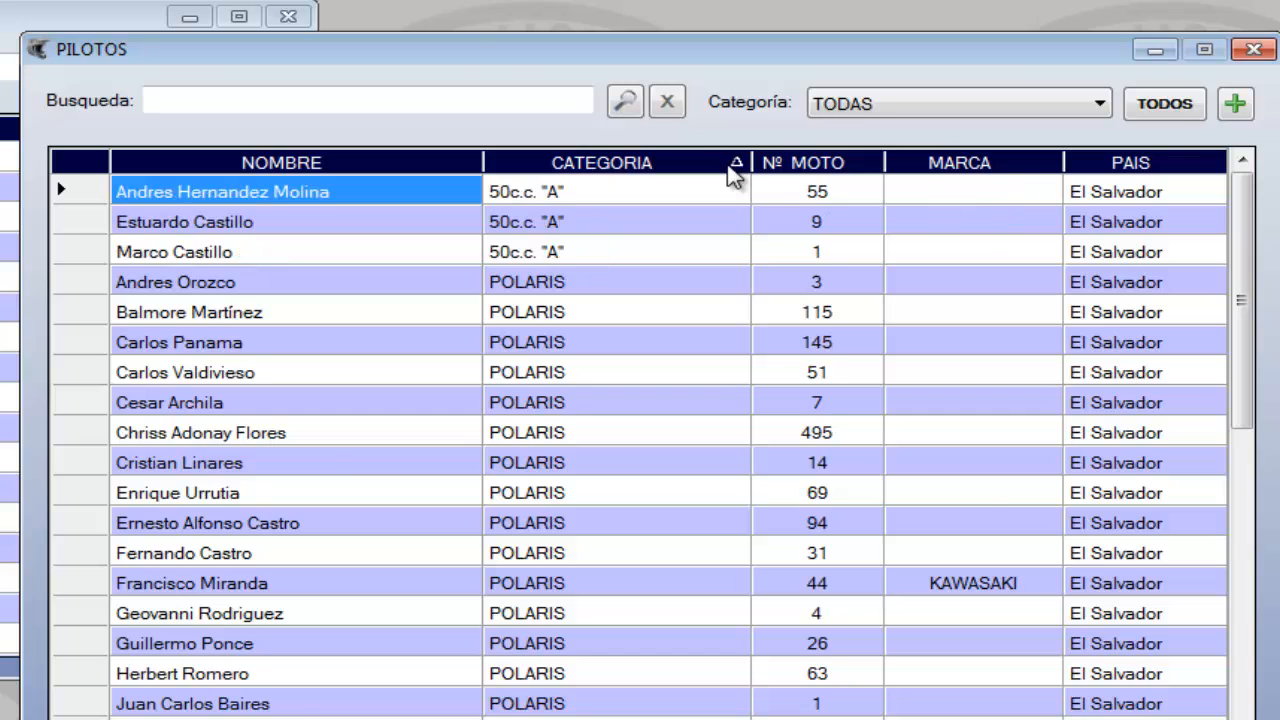
{"action": "left_click", "coordinate": [519, 195]}
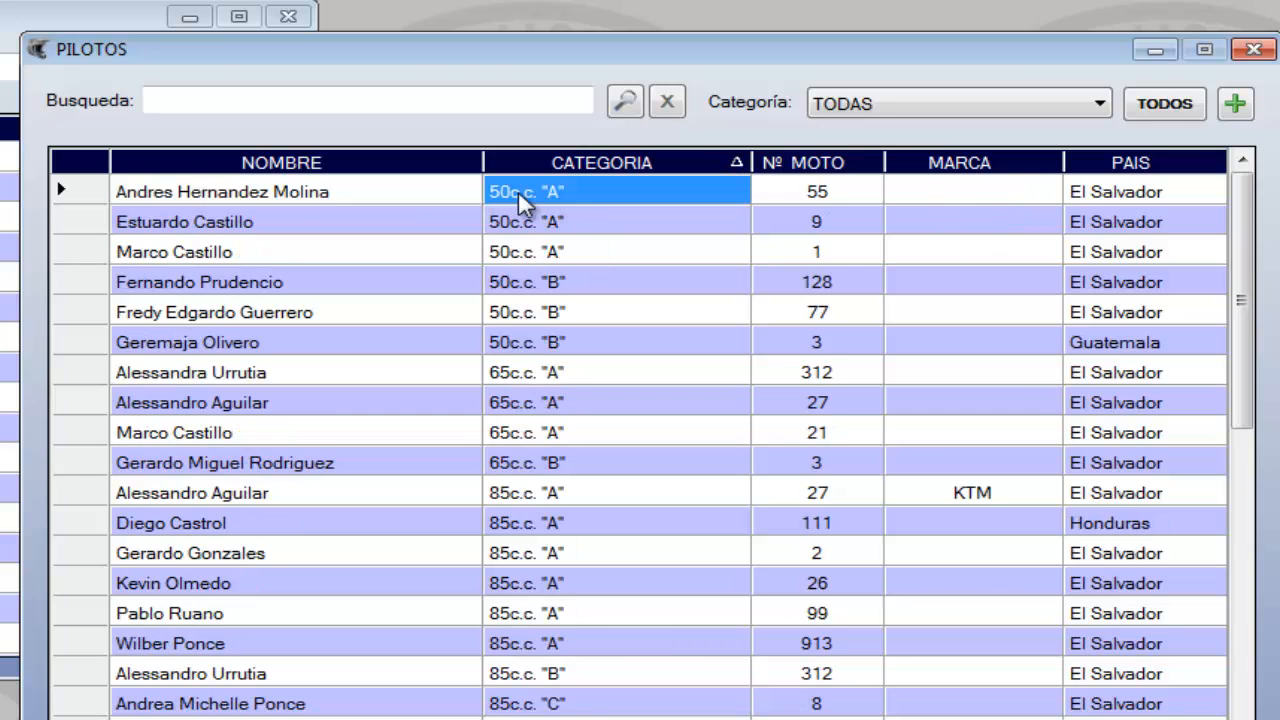
{"action": "key", "text": "Down"}
{"action": "key", "text": "Down"}
{"action": "key", "text": "Down"}
{"action": "key", "text": "Down"}
{"action": "key", "text": "Down"}
{"action": "key", "text": "Down"}
{"action": "key", "text": "Down"}
{"action": "key", "text": "Down"}
{"action": "key", "text": "Down"}
{"action": "key", "text": "Down"}
{"action": "key", "text": "Down"}
{"action": "key", "text": "Down"}
{"action": "key", "text": "Down"}
{"action": "key", "text": "Down"}
{"action": "key", "text": "Down"}
{"action": "key", "text": "Down"}
{"action": "key", "text": "Down"}
{"action": "key", "text": "Down"}
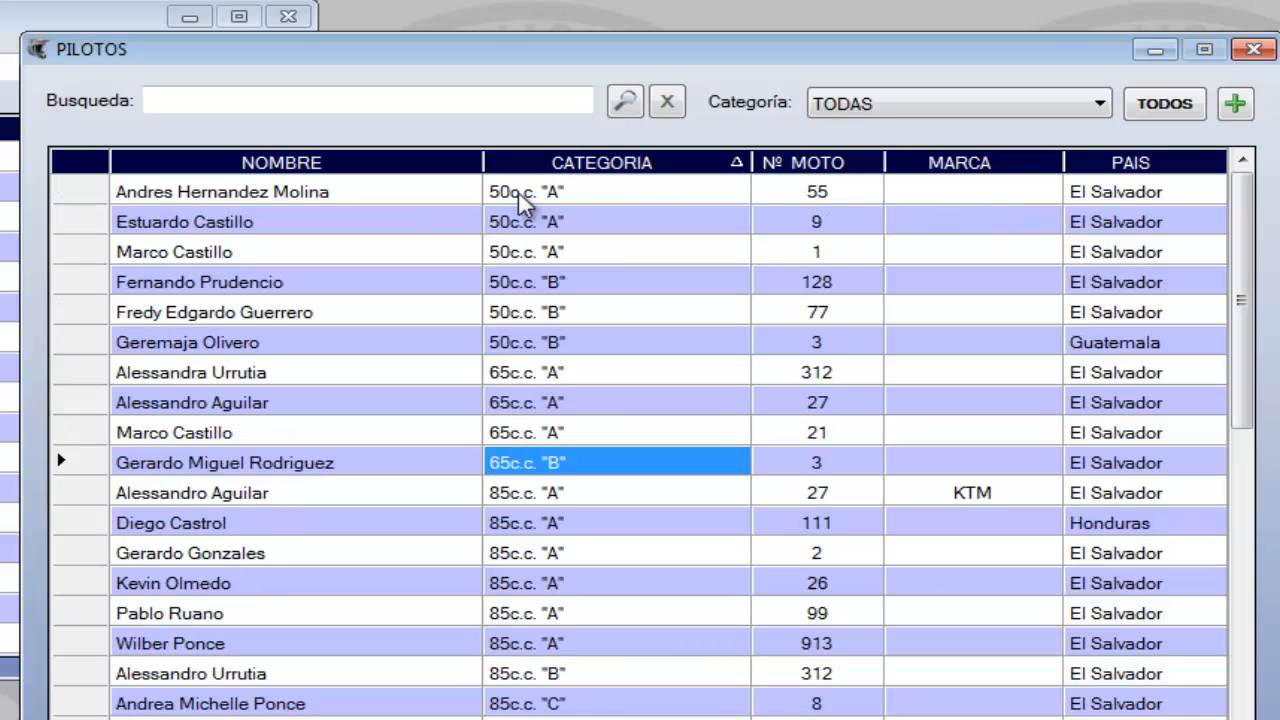
{"action": "key", "text": "Down"}
{"action": "key", "text": "Down"}
{"action": "key", "text": "Down"}
{"action": "key", "text": "Down"}
{"action": "key", "text": "Down"}
{"action": "key", "text": "Down"}
{"action": "key", "text": "Down"}
{"action": "key", "text": "Down"}
{"action": "key", "text": "Down"}
{"action": "key", "text": "Down"}
{"action": "key", "text": "Down"}
{"action": "key", "text": "Down"}
{"action": "key", "text": "Down"}
{"action": "key", "text": "Down"}
{"action": "key", "text": "Down"}
{"action": "key", "text": "Down"}
{"action": "key", "text": "Down"}
{"action": "key", "text": "Down"}
{"action": "key", "text": "Down"}
{"action": "key", "text": "Down"}
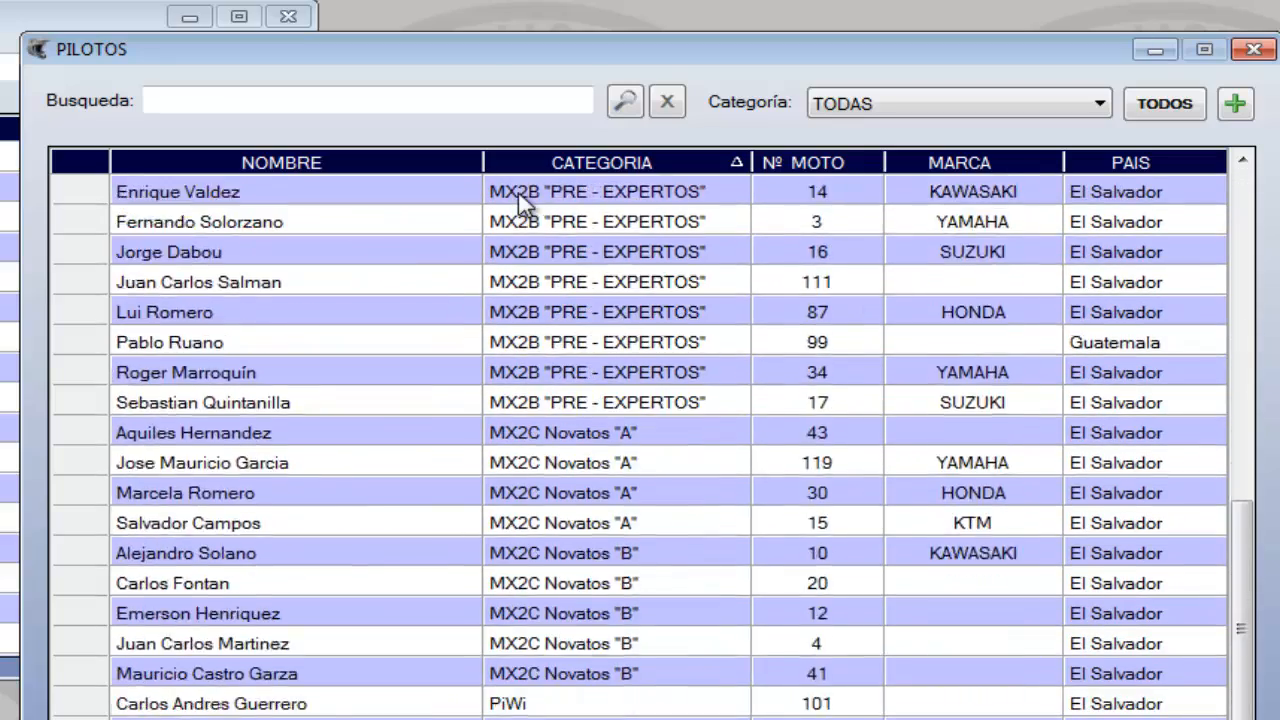
Sort the pilots by motorcycle number in descending and then ascending order
{"action": "left_click_drag", "start_coordinate": [1241, 645], "coordinate": [1245, 195]}
{"action": "left_click", "coordinate": [845, 163]}
{"action": "left_click", "coordinate": [845, 163]}
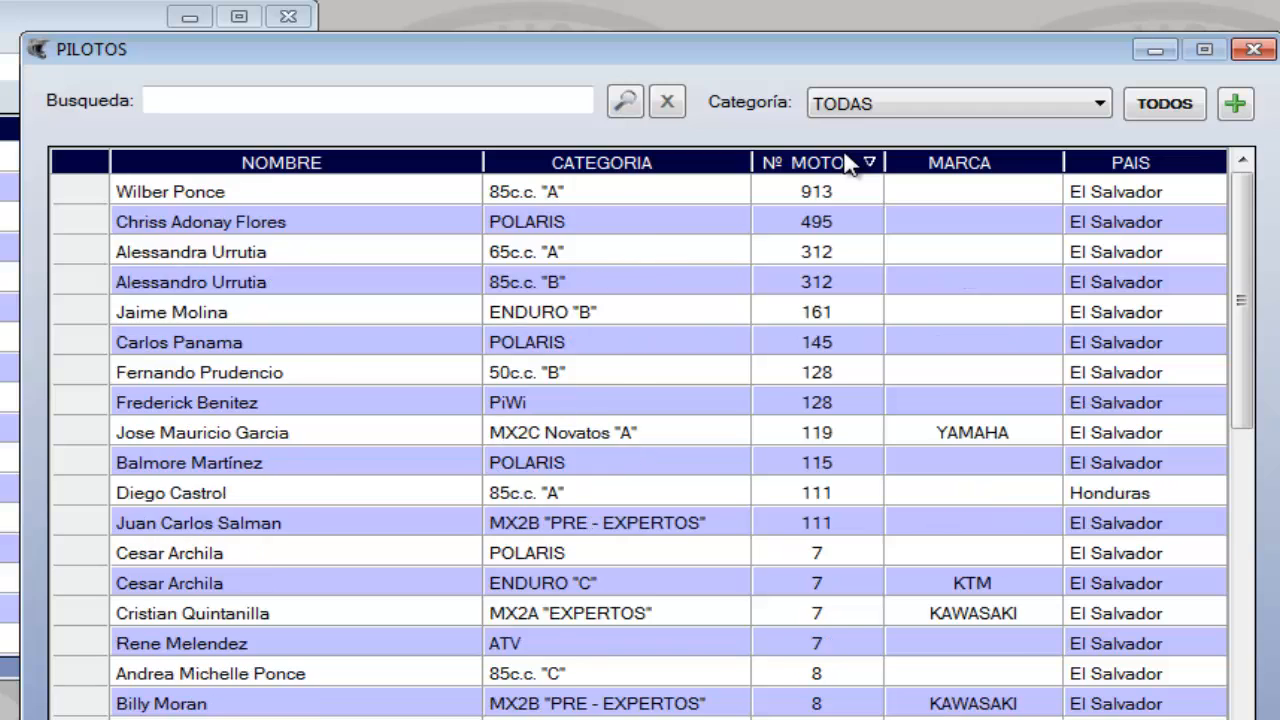
{"action": "left_click", "coordinate": [845, 163]}
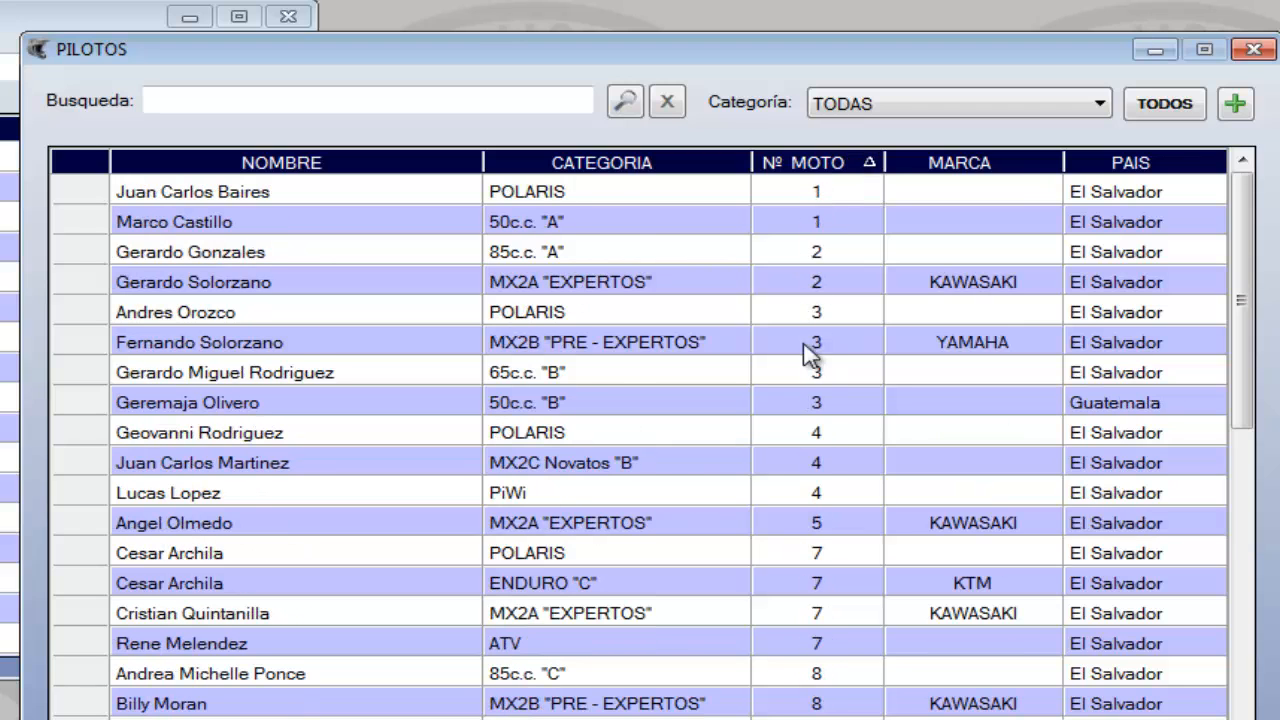
Sort the pilots by motorcycle brand and then by country, each ending in descending order
{"action": "left_click", "coordinate": [1014, 168]}
{"action": "left_click", "coordinate": [1015, 170]}
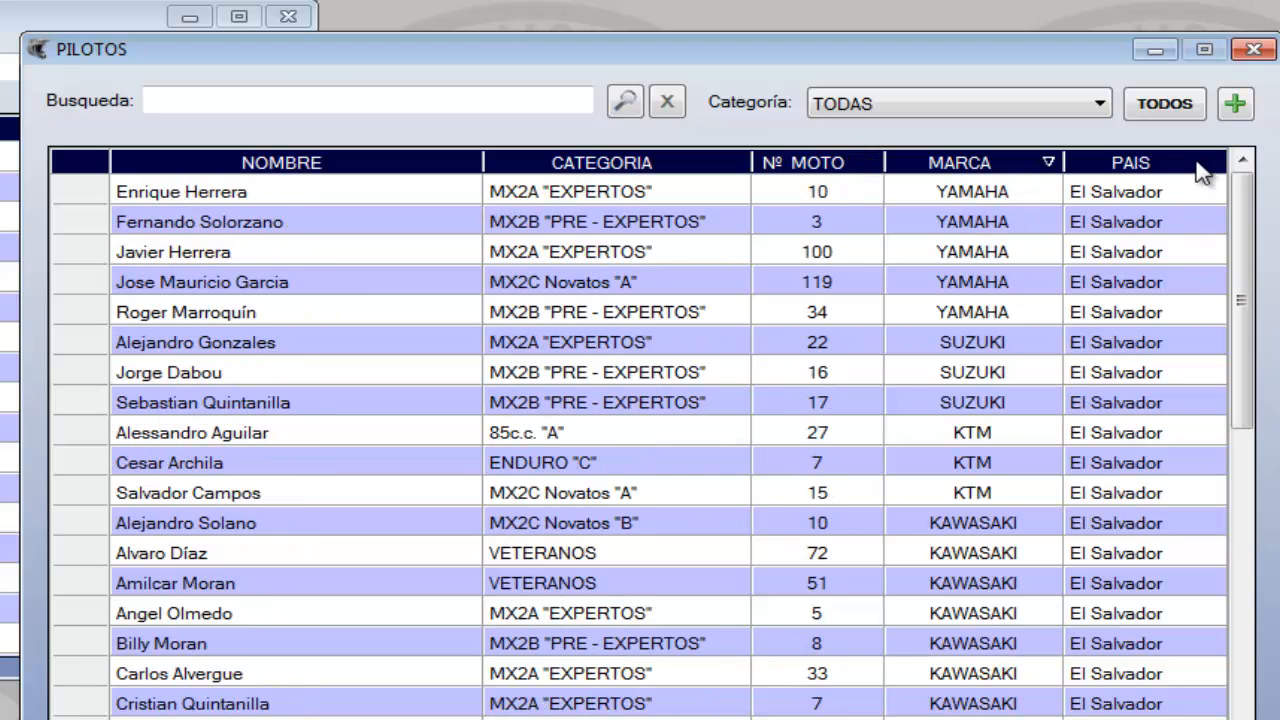
{"action": "left_click", "coordinate": [1198, 166]}
{"action": "left_click", "coordinate": [1201, 168]}
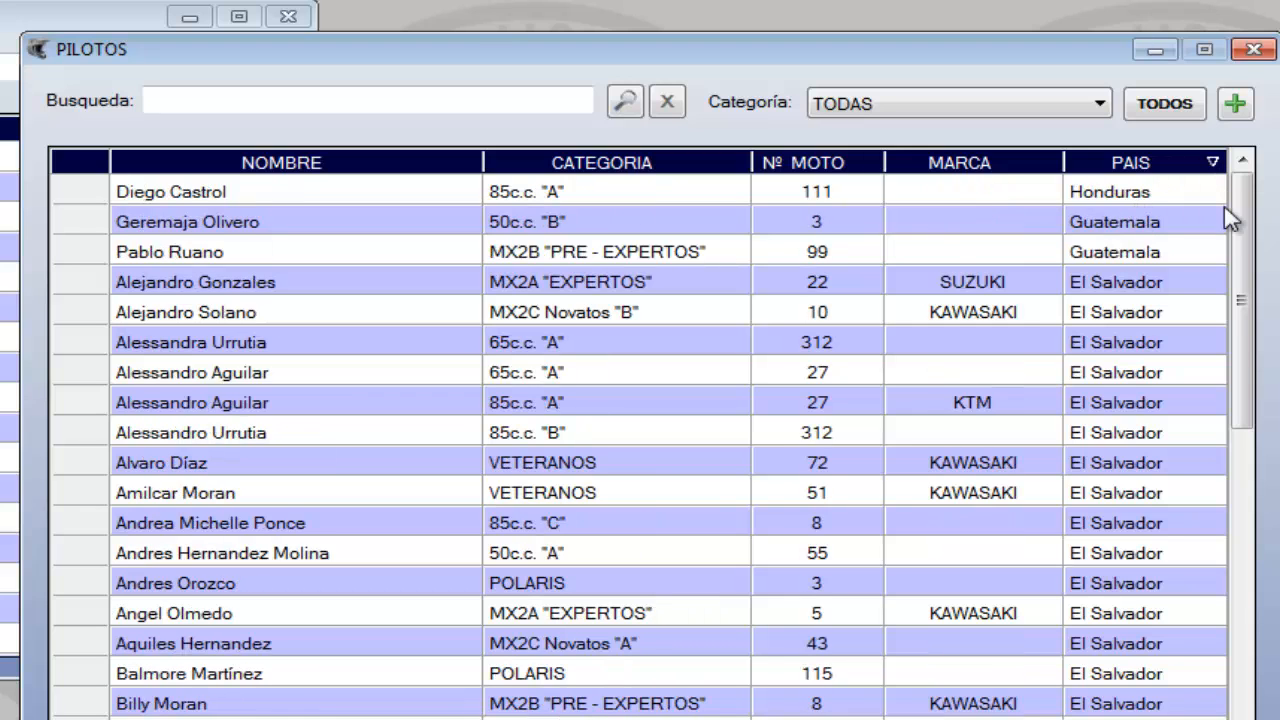
Start a new pilot record and enter the pilot's name
{"action": "left_click", "coordinate": [1234, 106]}
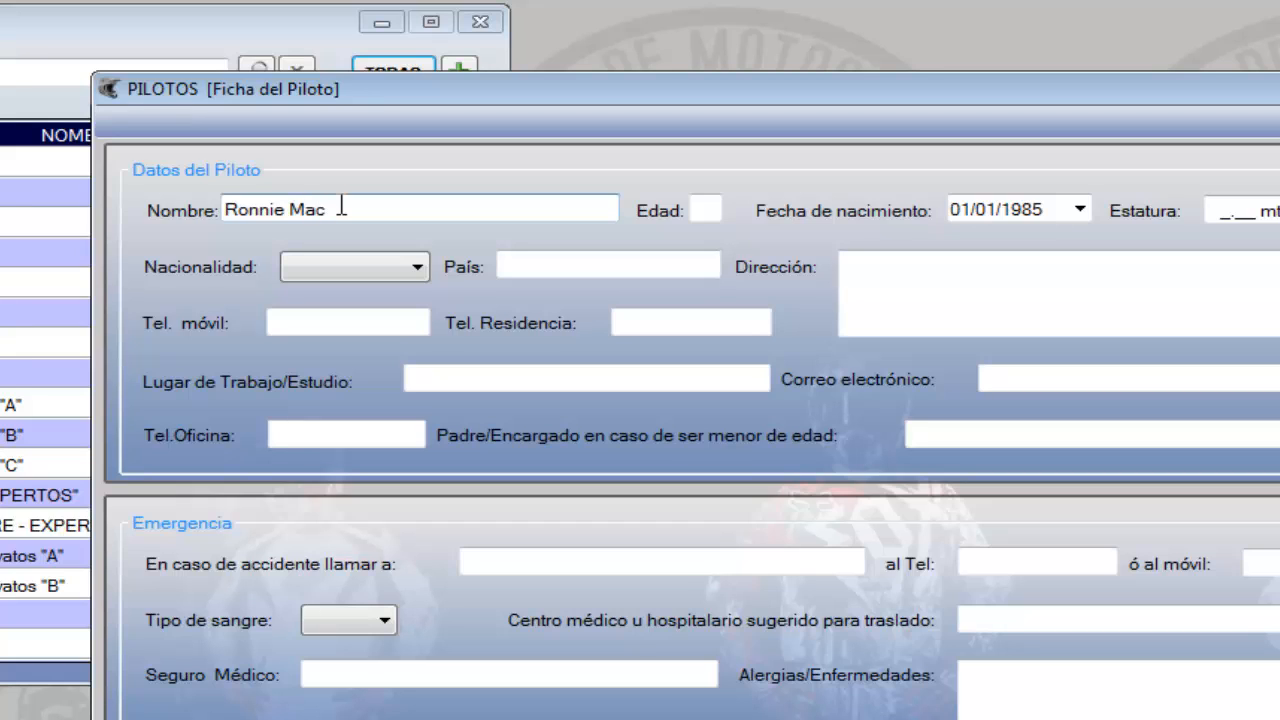
{"action": "key", "text": "Tab"}
{"action": "key", "text": "Tab"}
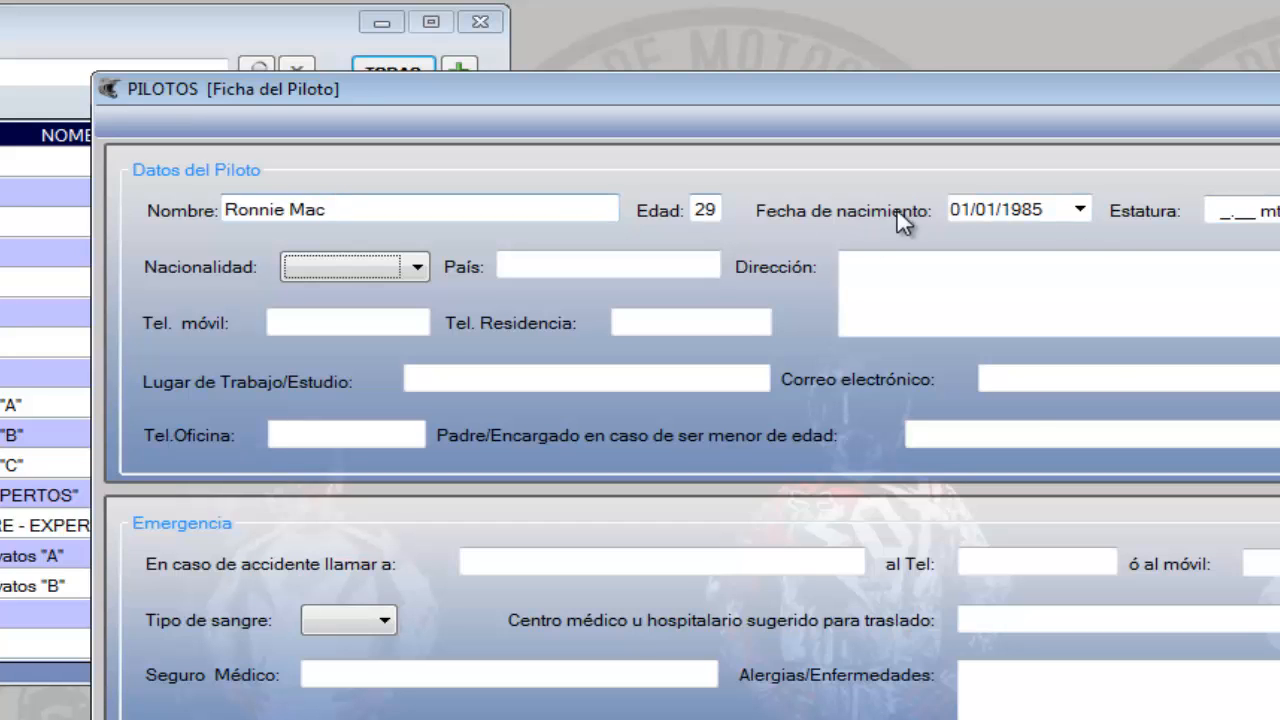
Choose a date of birth for the new pilot from the calendar, advancing it month by month
{"action": "left_click", "coordinate": [1081, 211]}
{"action": "left_click", "coordinate": [1083, 362]}
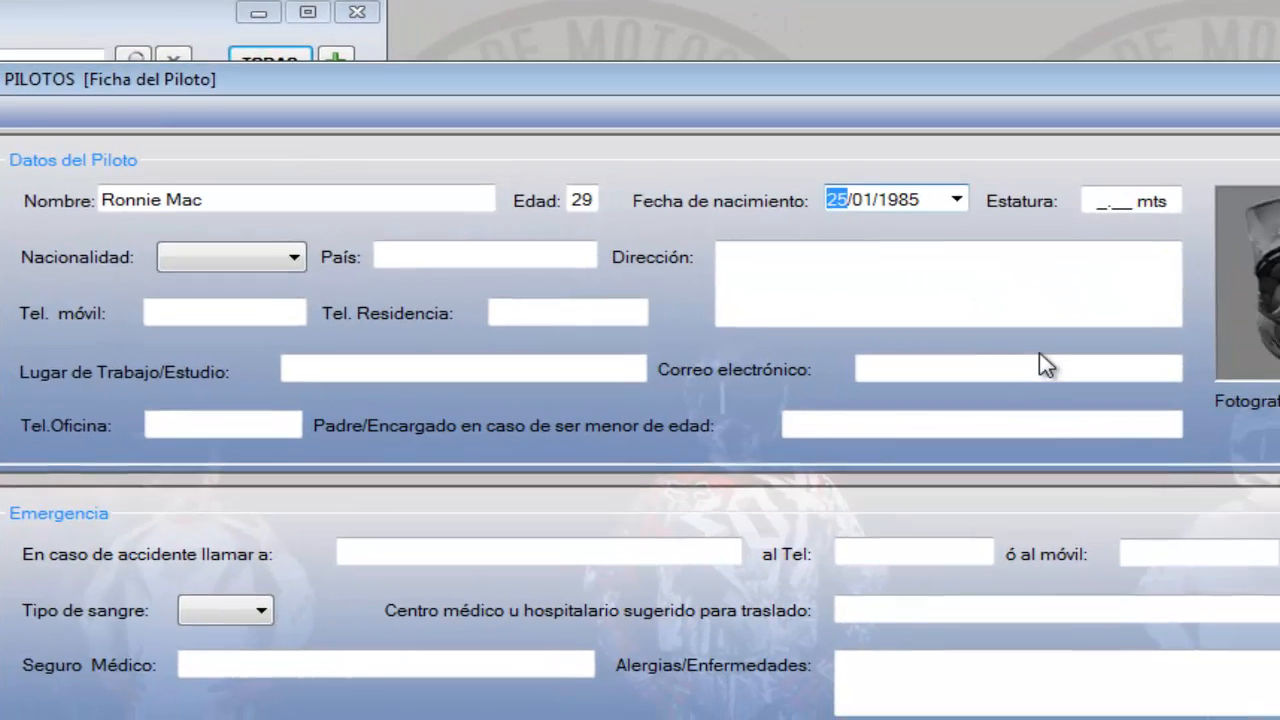
{"action": "left_click", "coordinate": [788, 186]}
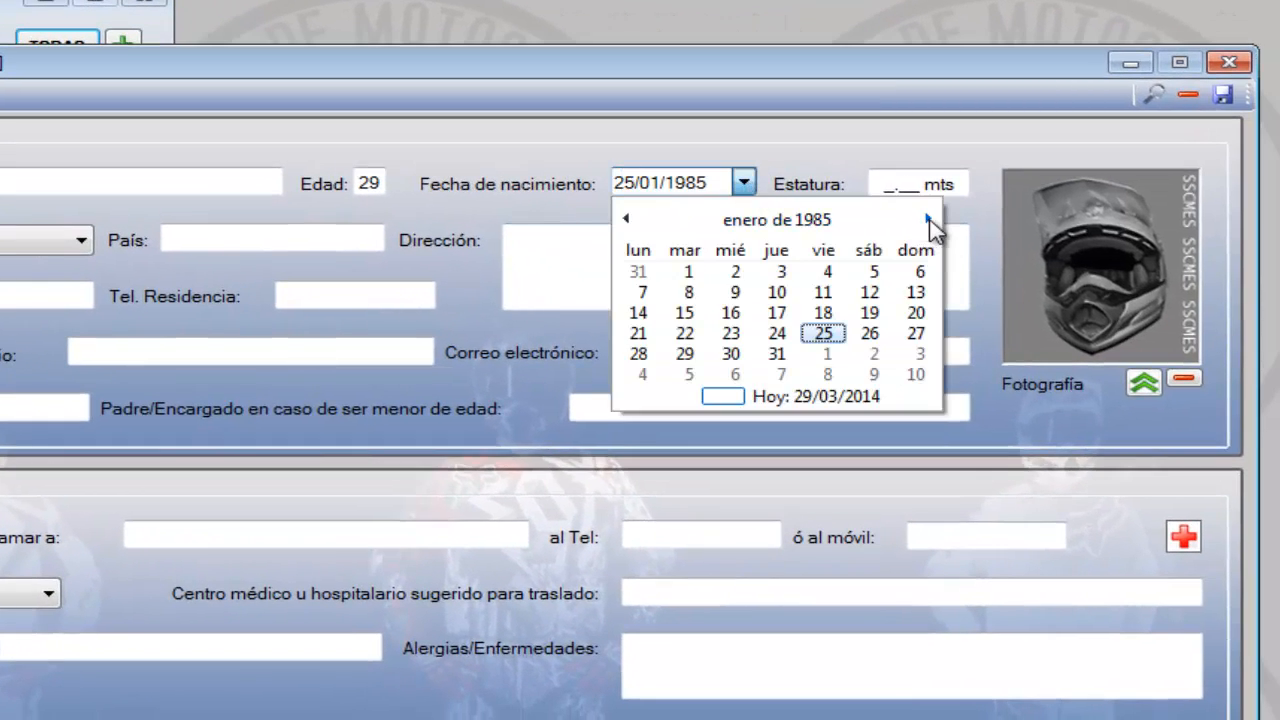
{"action": "left_click", "coordinate": [973, 222]}
{"action": "left_click", "coordinate": [973, 222]}
{"action": "left_click", "coordinate": [973, 222]}
{"action": "double_click", "coordinate": [928, 220]}
{"action": "double_click", "coordinate": [928, 220]}
{"action": "double_click", "coordinate": [928, 220]}
{"action": "double_click", "coordinate": [928, 220]}
{"action": "left_click", "coordinate": [928, 220]}
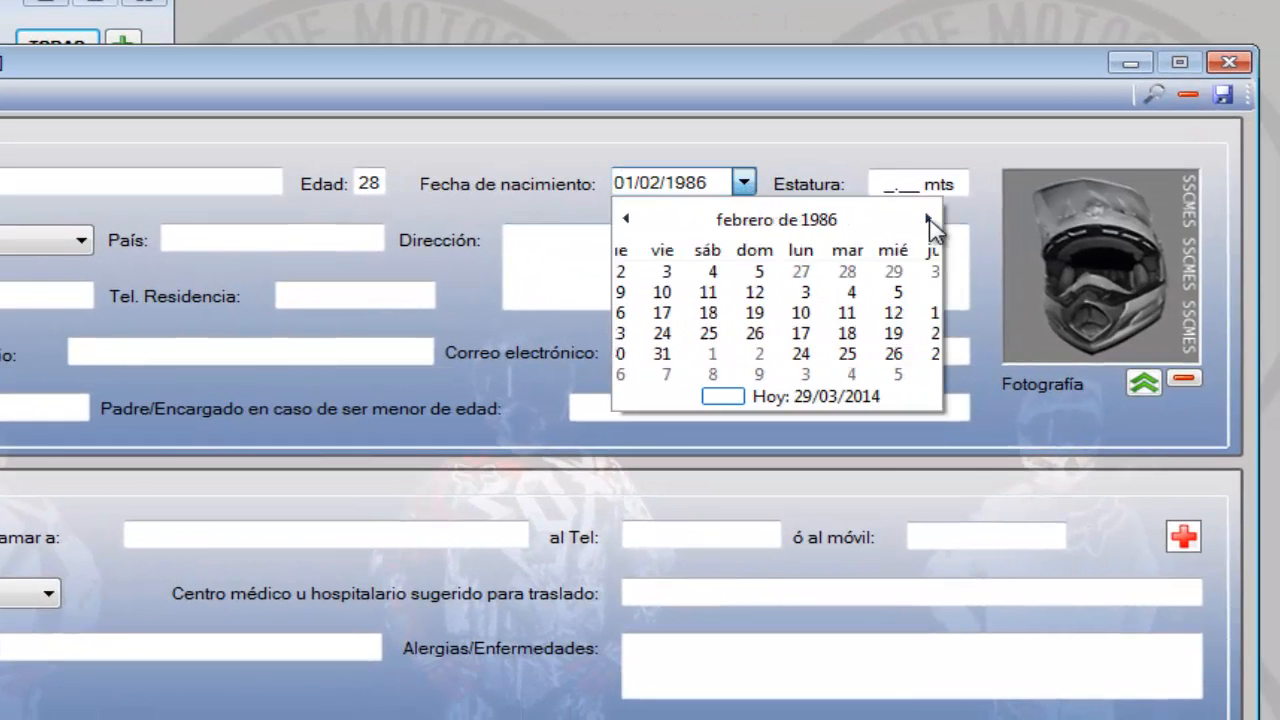
{"action": "left_click", "coordinate": [928, 220]}
{"action": "double_click", "coordinate": [928, 220]}
{"action": "left_click", "coordinate": [928, 220]}
{"action": "double_click", "coordinate": [928, 220]}
{"action": "left_click", "coordinate": [928, 220]}
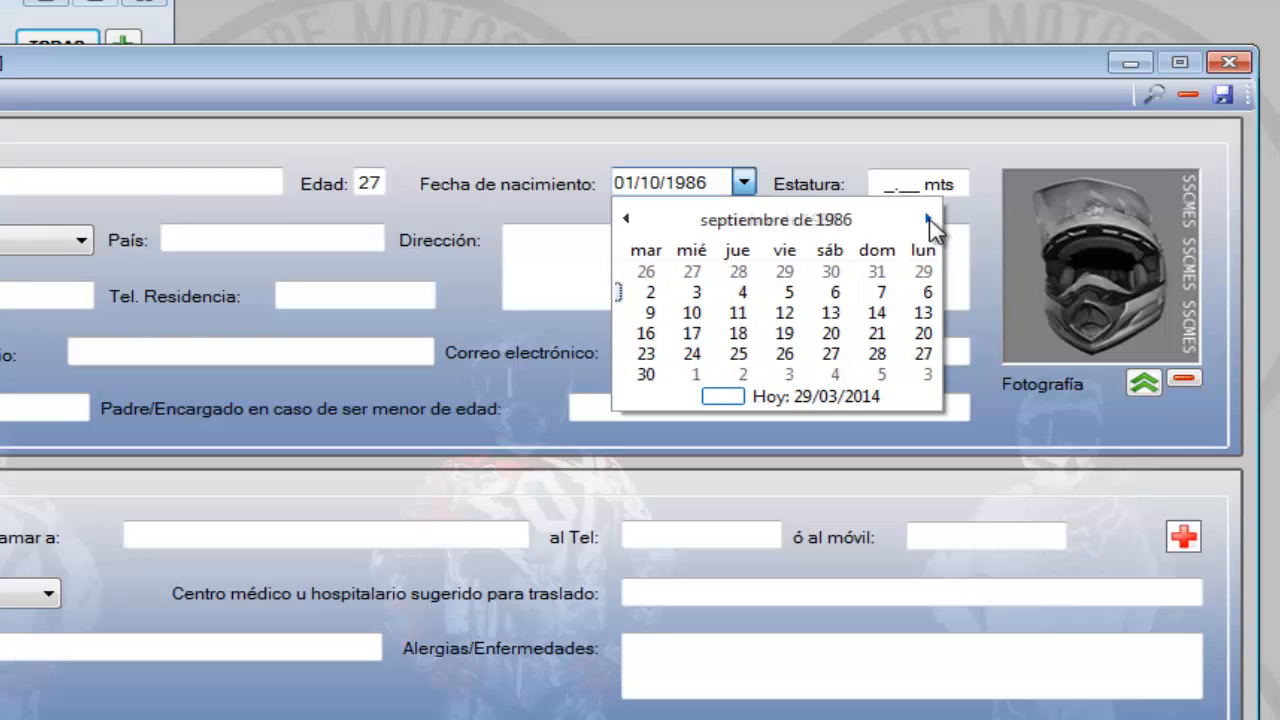
{"action": "double_click", "coordinate": [928, 220]}
{"action": "left_click", "coordinate": [928, 220]}
{"action": "left_click", "coordinate": [869, 333]}
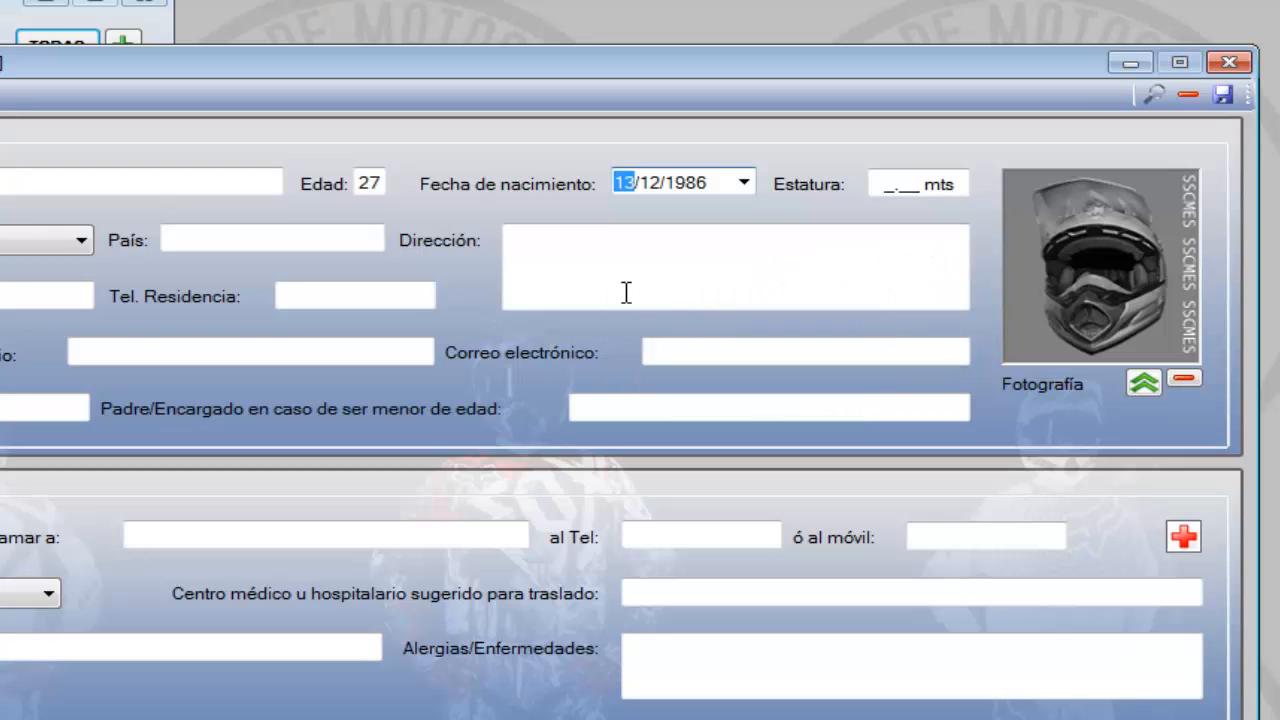
Correct the year and the day of the pilot's date of birth
{"action": "left_click", "coordinate": [744, 183]}
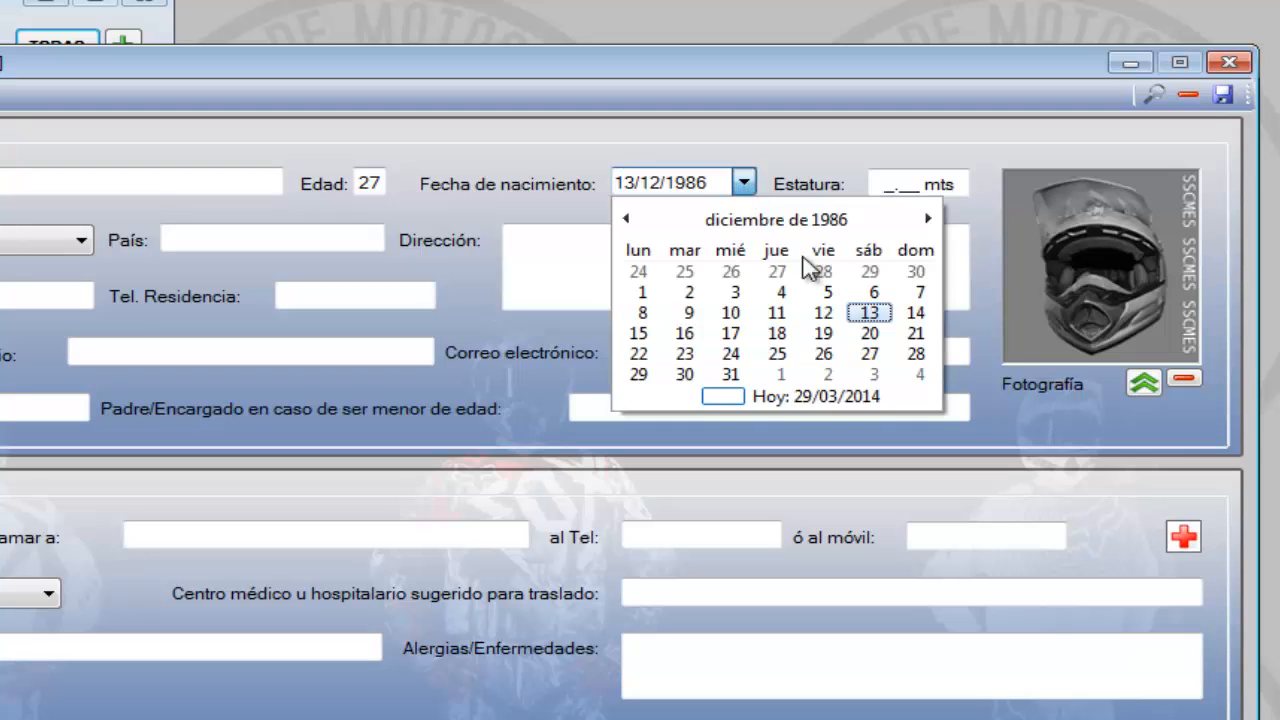
{"action": "left_click", "coordinate": [707, 184]}
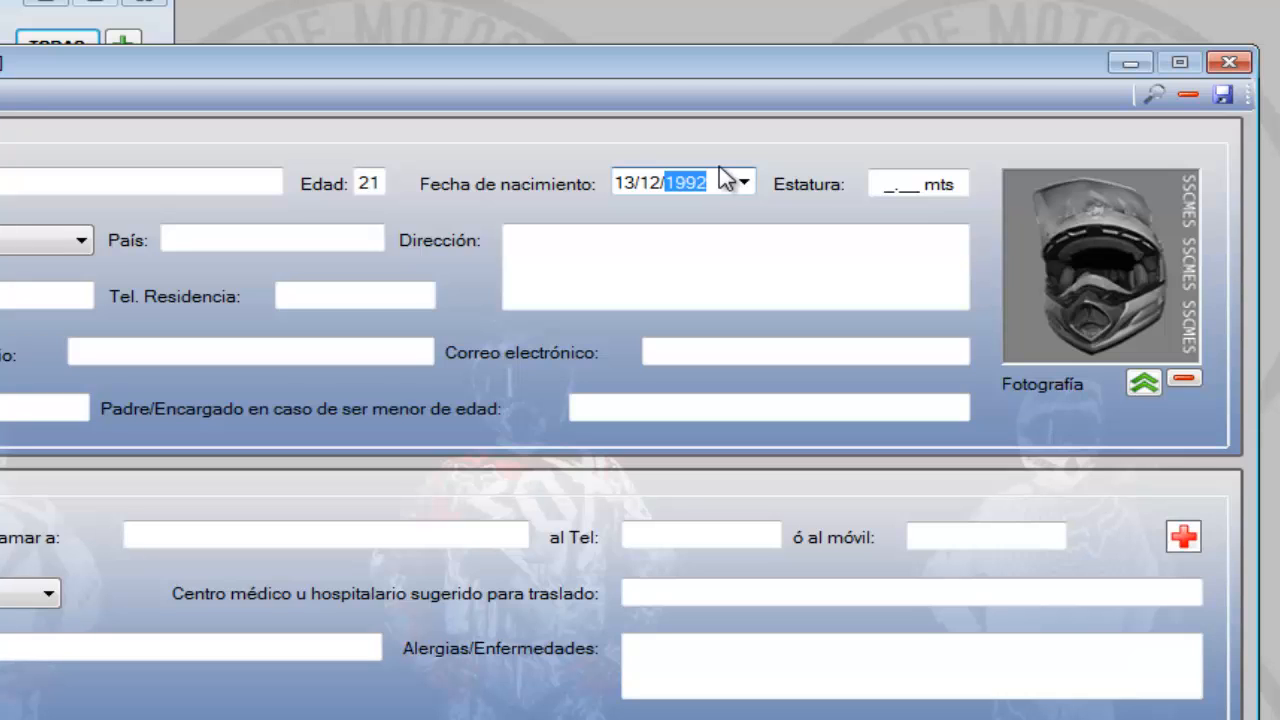
{"action": "left_click", "coordinate": [723, 229]}
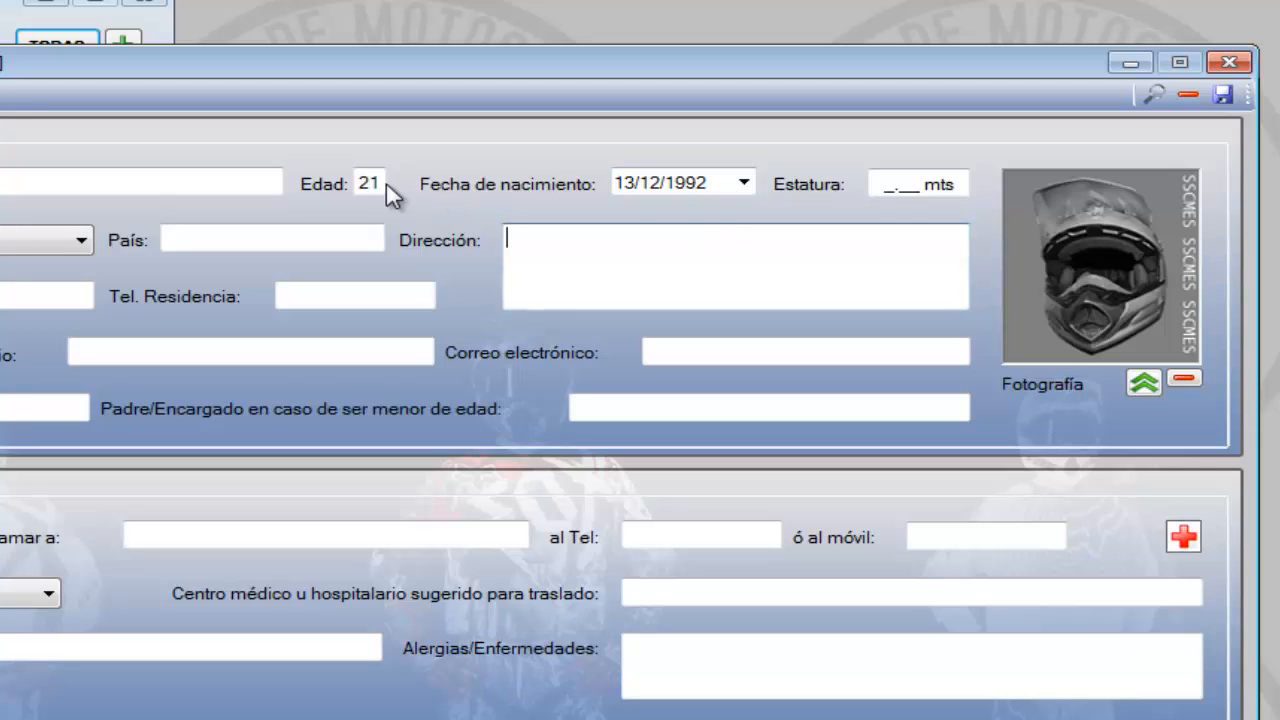
{"action": "left_click", "coordinate": [743, 183]}
{"action": "left_click", "coordinate": [869, 312]}
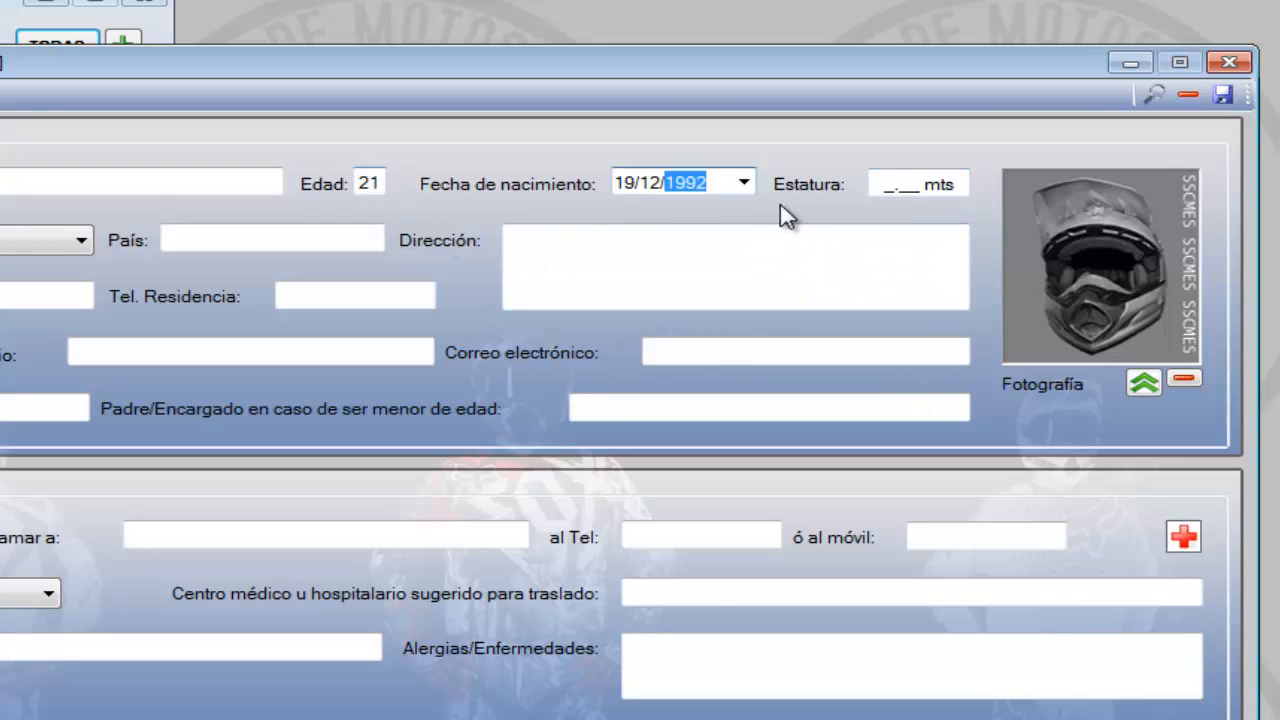
Set the pilot's height to 1.65 mts and the nationality to Extranjera, with Estados Unidos as the country
{"action": "left_click", "coordinate": [883, 188]}
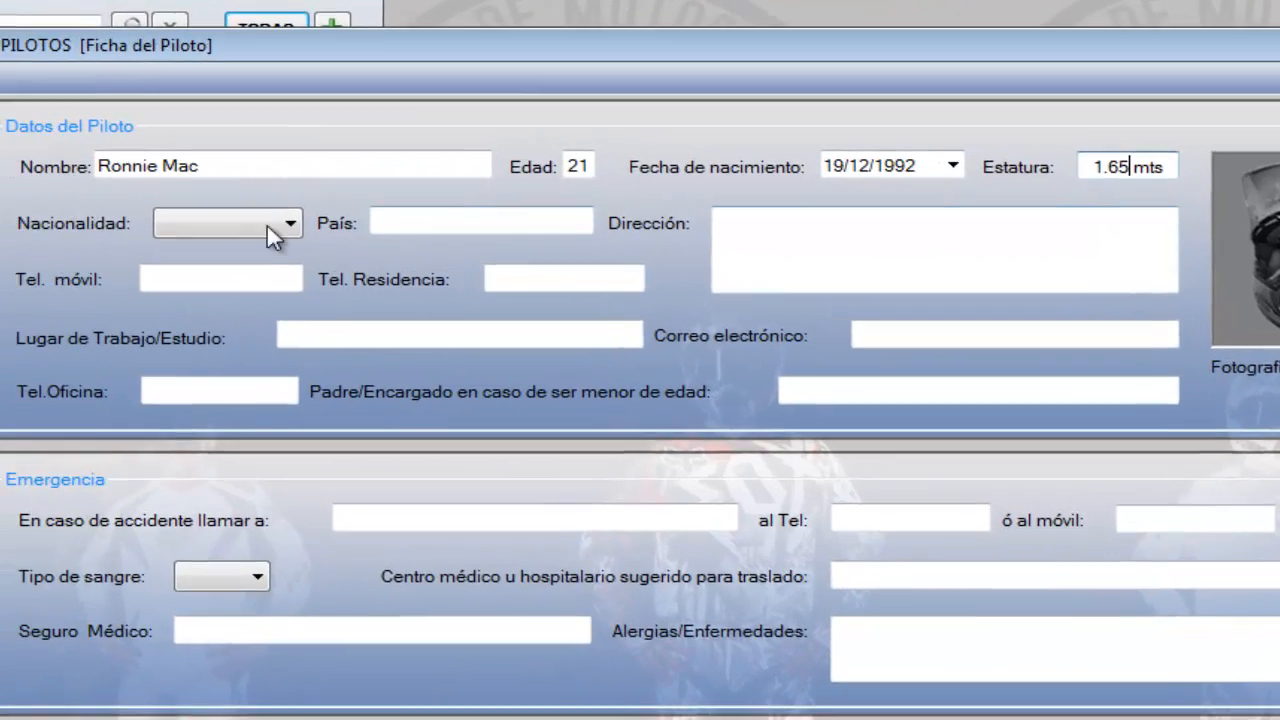
{"action": "left_click", "coordinate": [80, 240]}
{"action": "left_click", "coordinate": [318, 267]}
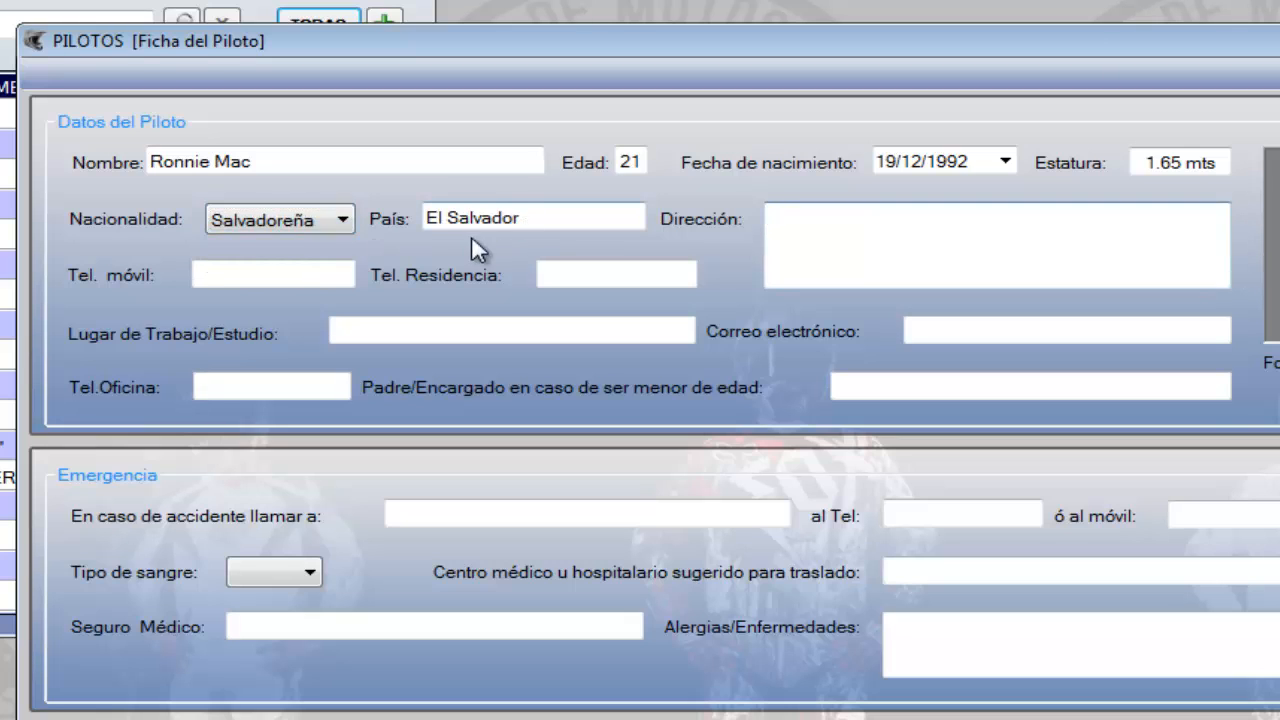
{"action": "left_click", "coordinate": [345, 218]}
{"action": "left_click", "coordinate": [297, 250]}
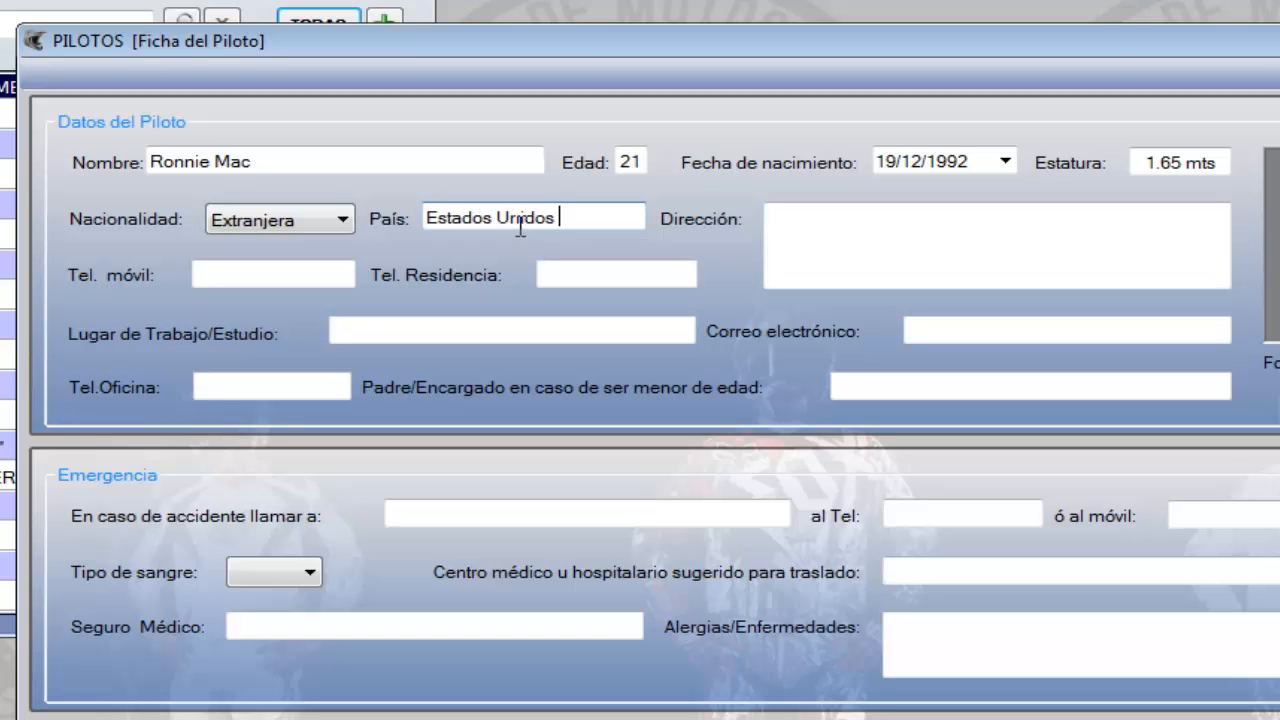
Fill the pilot's address with several lines of placeholder text
{"action": "key", "text": "Tab"}
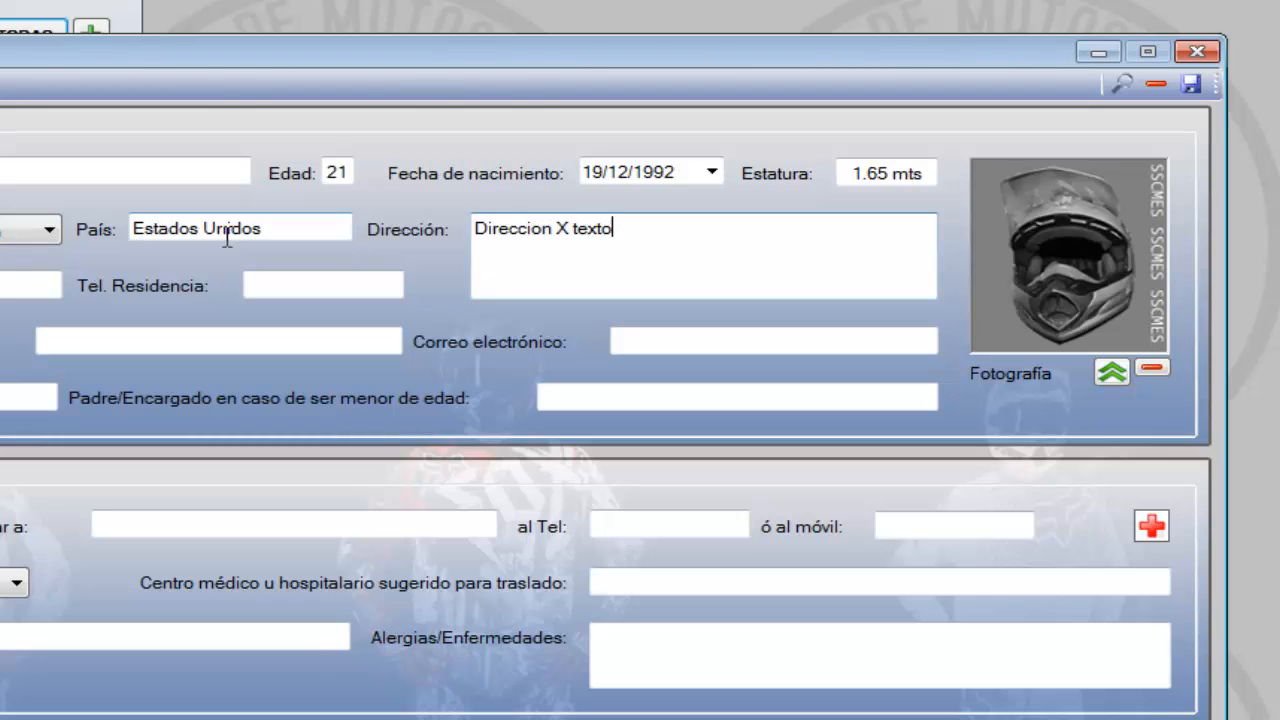
{"action": "key", "text": "shift+Left"}
{"action": "key", "text": "Left"}
{"action": "type", "text": "textotexto"}
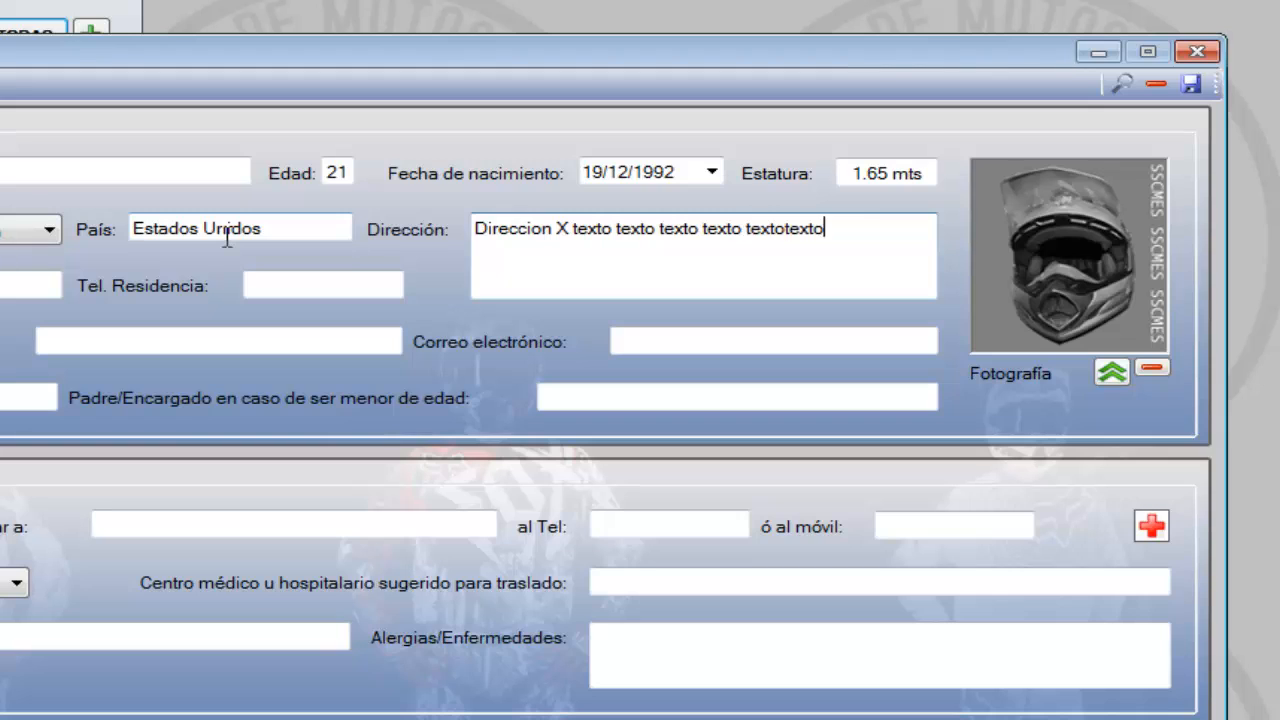
{"action": "type", "text": "textotextotextotextotextotextotextotextotextotextotexto"}
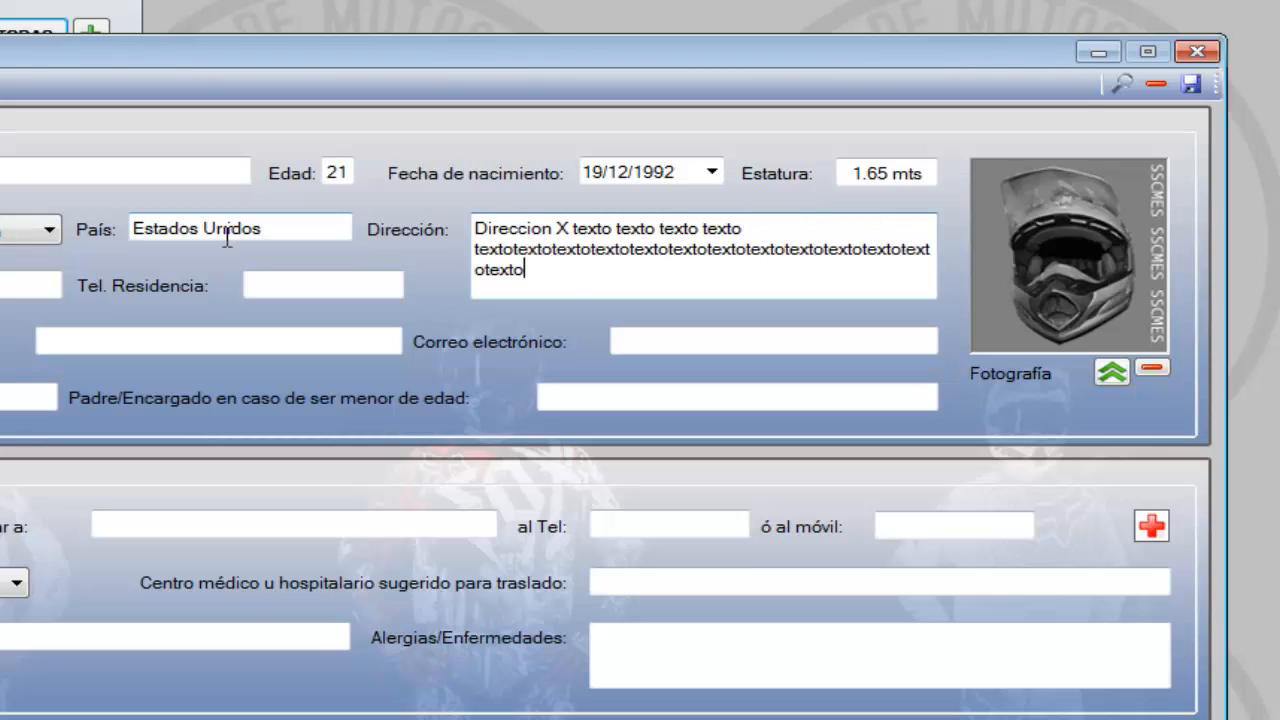
{"action": "type", "text": "jkherkjherkjherkj iuerhkjherkjher khtekjhkjethkjrthkj"}
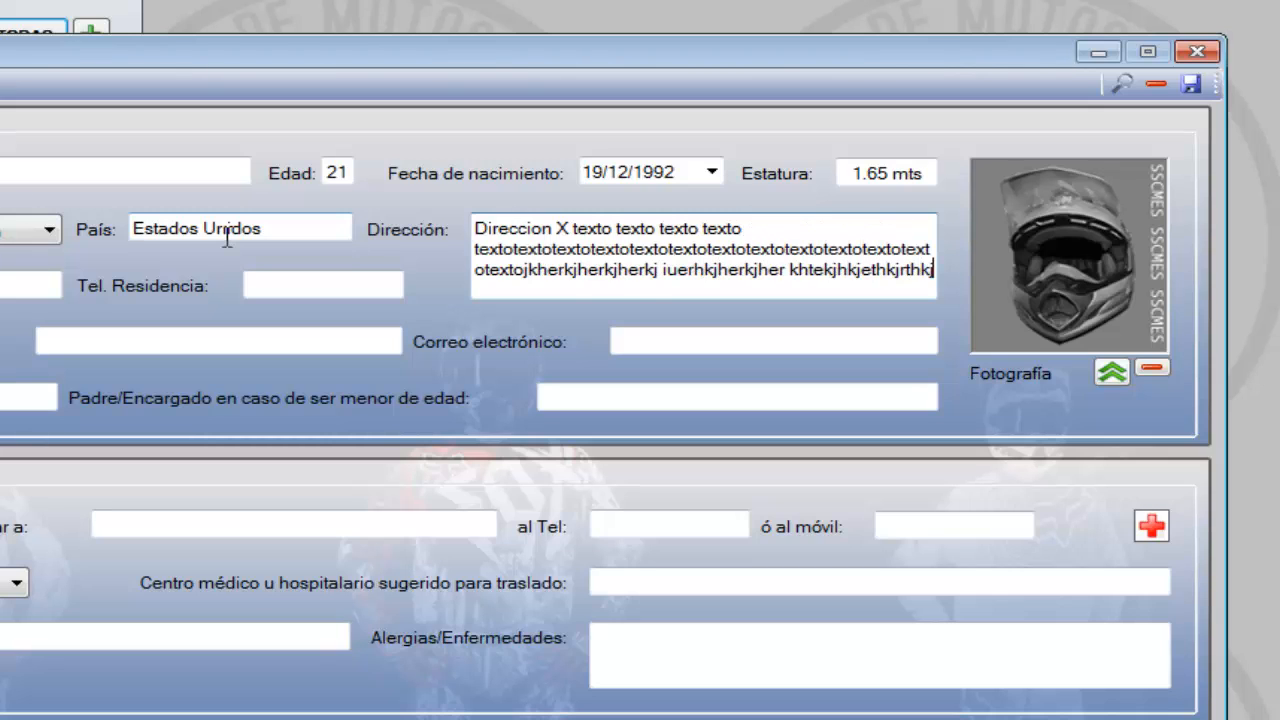
Enter the pilot's mobile and home phone numbers
{"action": "key", "text": "Tab"}
{"action": "key", "text": "Tab"}
{"action": "key", "text": "Tab"}
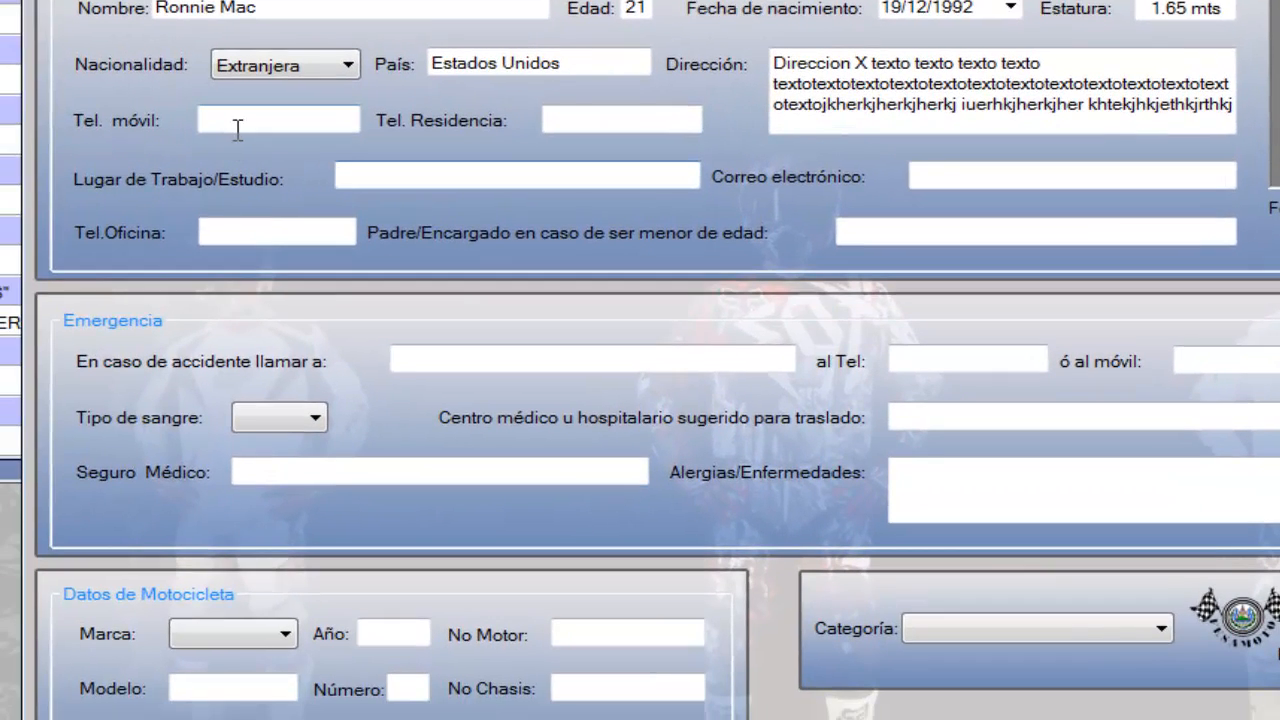
{"action": "left_click", "coordinate": [238, 130]}
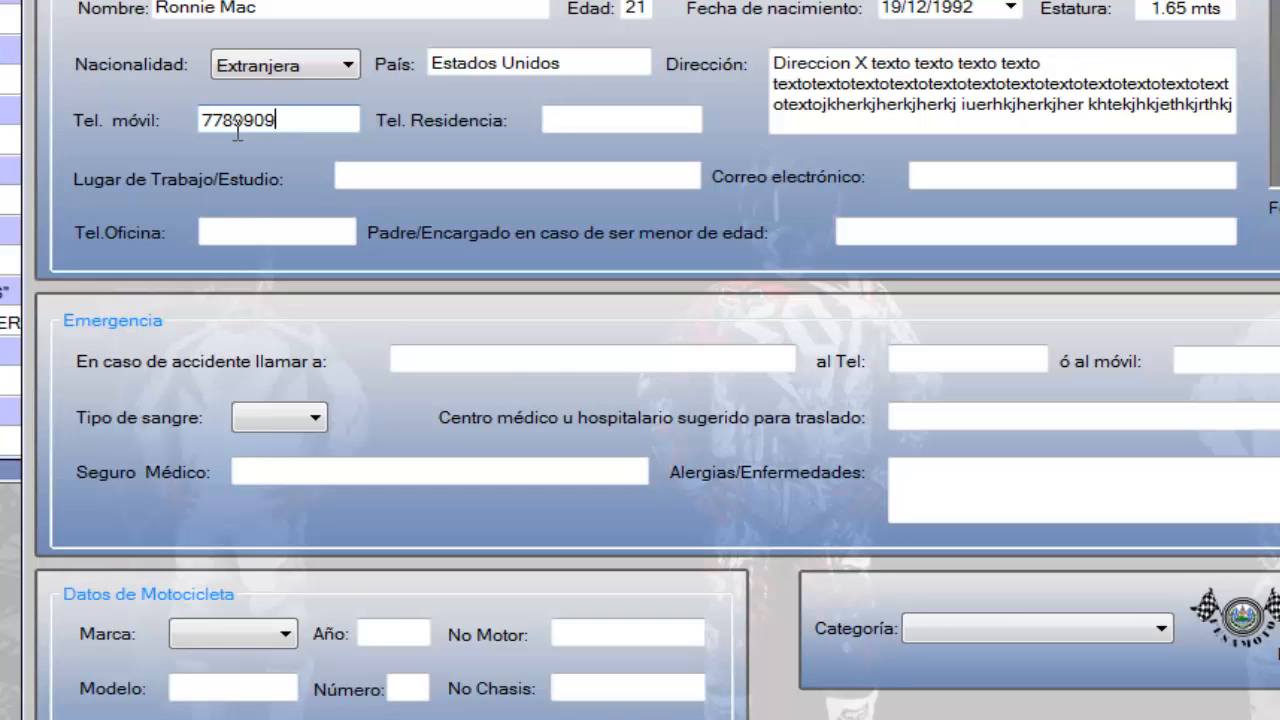
{"action": "key", "text": "Tab"}
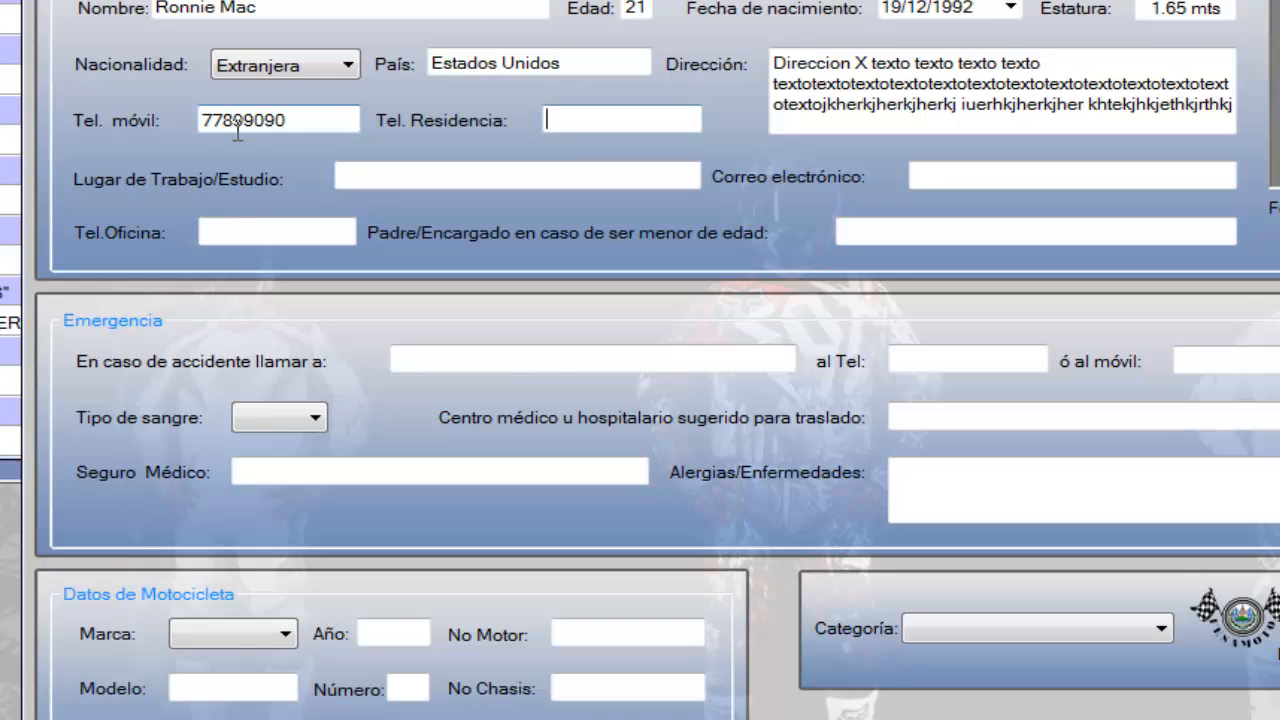
{"action": "type", "text": "2235443267567892309340983"}
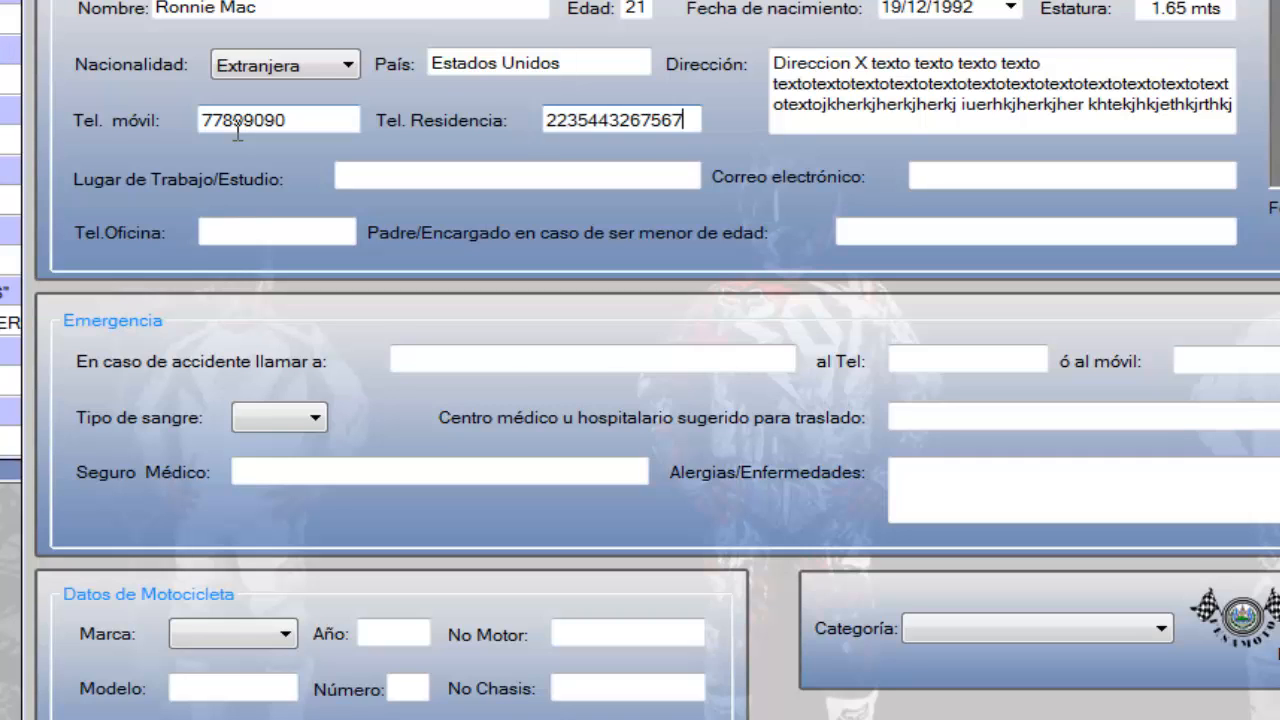
{"action": "key", "text": "BackSpace"}
{"action": "key", "text": "Home"}
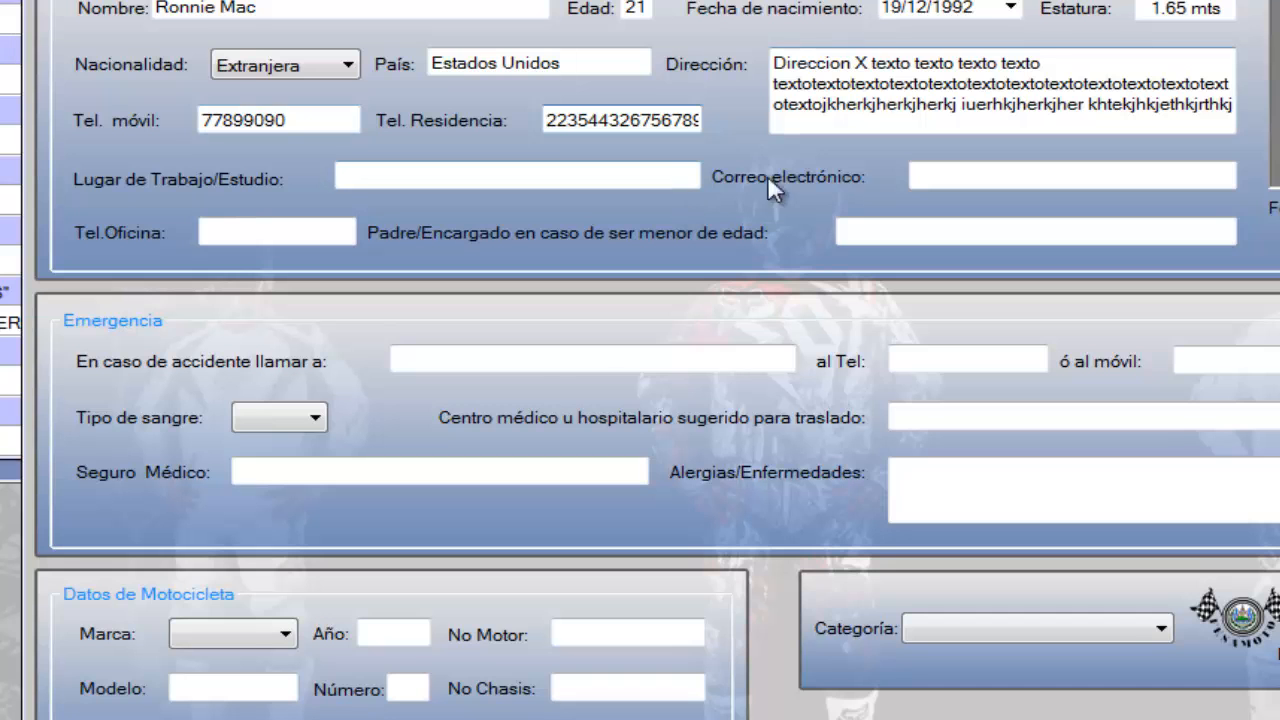
Fill in the pilot's e-mail address, leaving the workplace blank
{"action": "key", "text": "Tab"}
{"action": "key", "text": "Tab"}
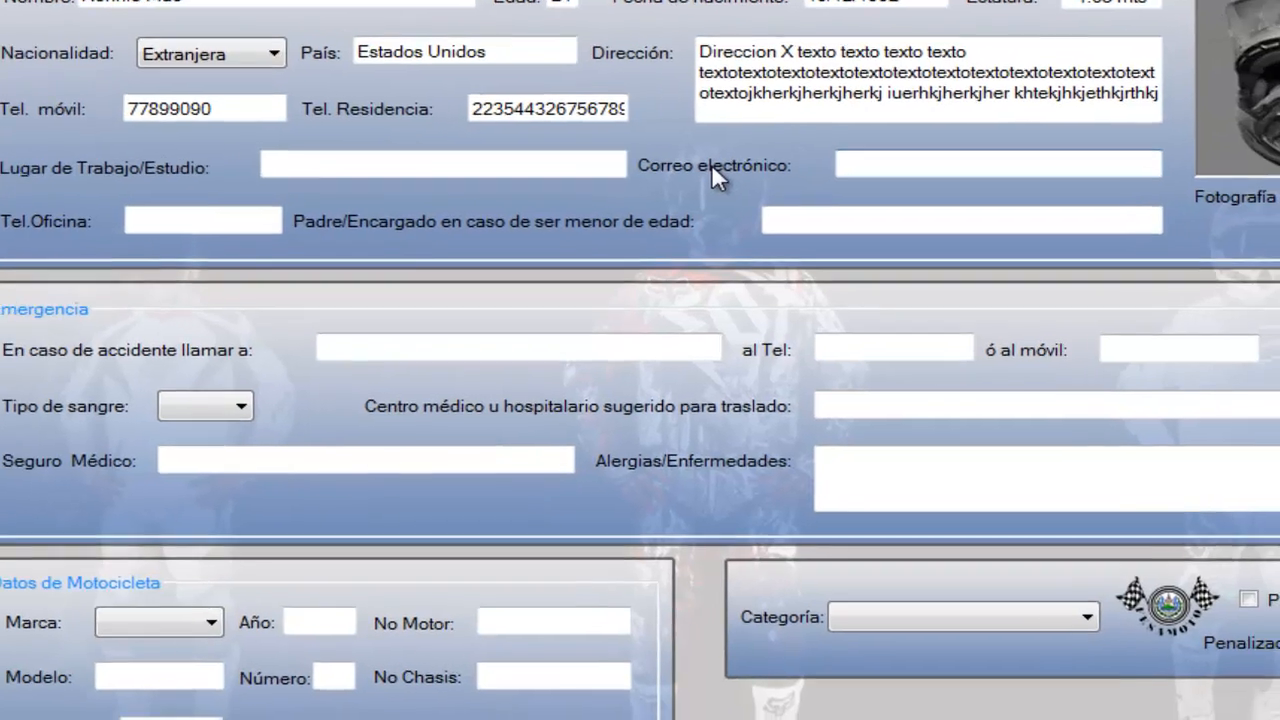
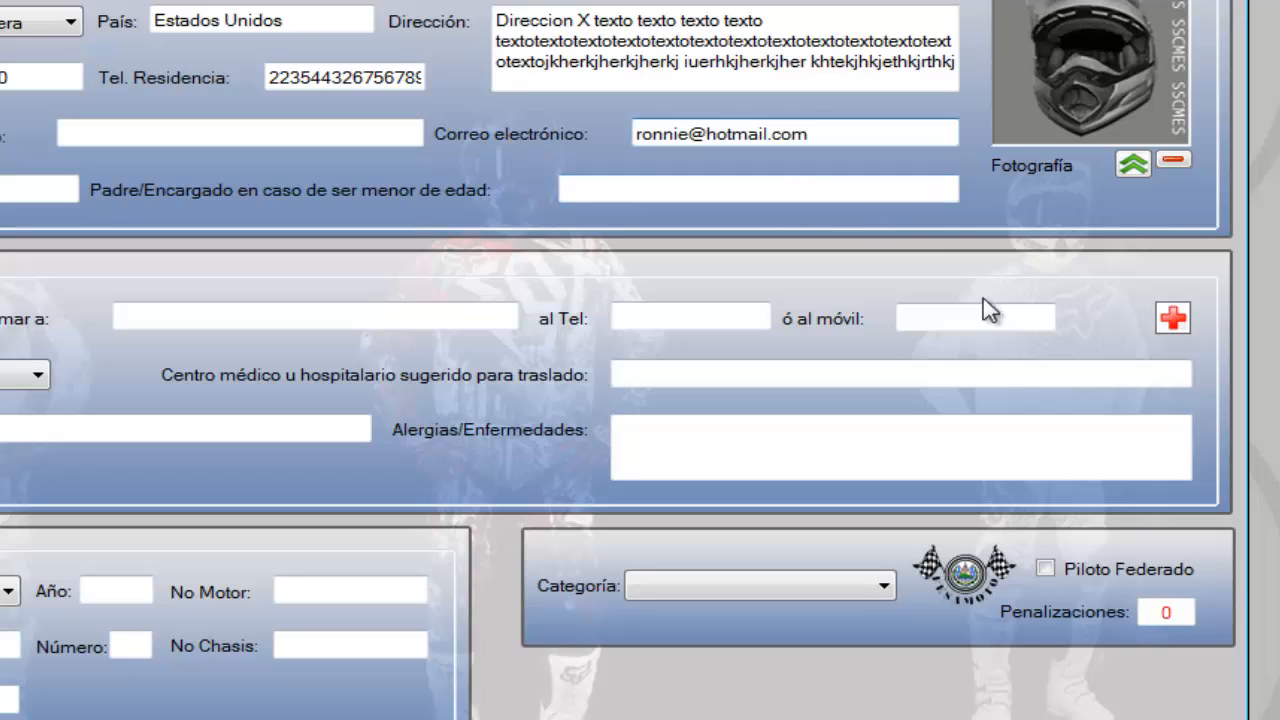
Load the JPG picture named after the pilot as the photograph, and enter "texto" as workplace and guardian plus an office phone number
{"action": "left_click", "coordinate": [1139, 163]}
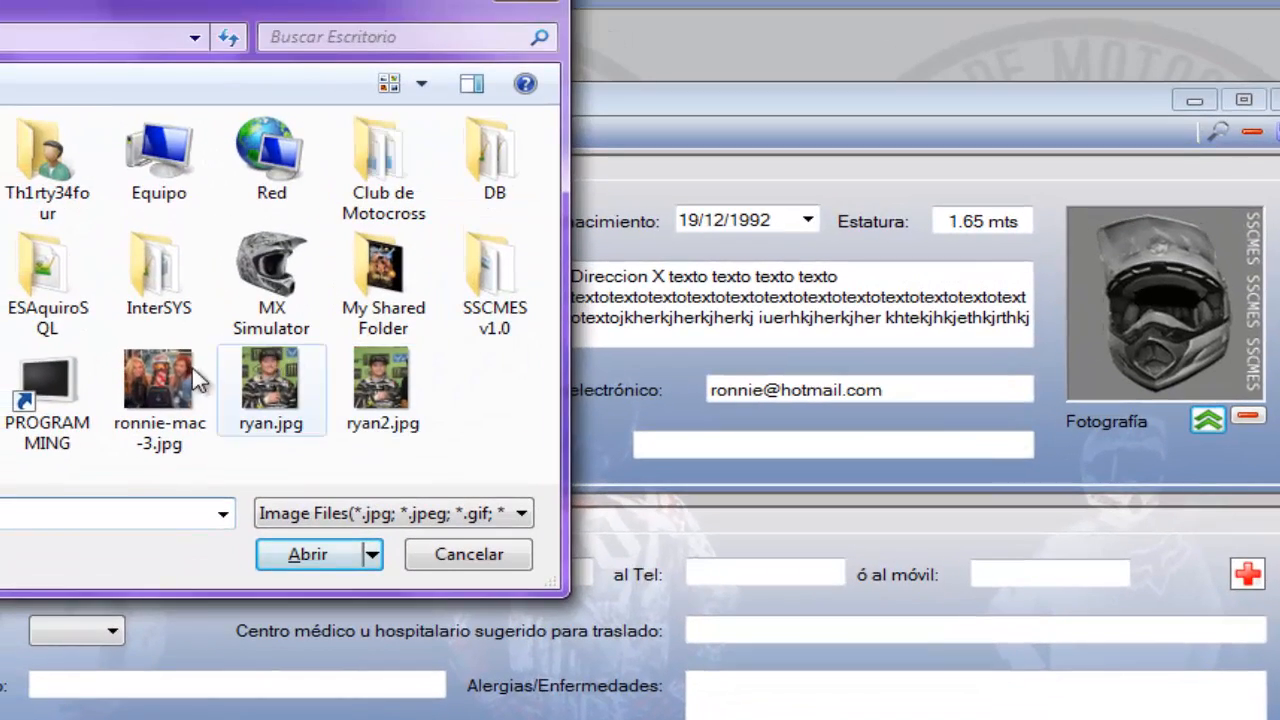
{"action": "double_click", "coordinate": [180, 380]}
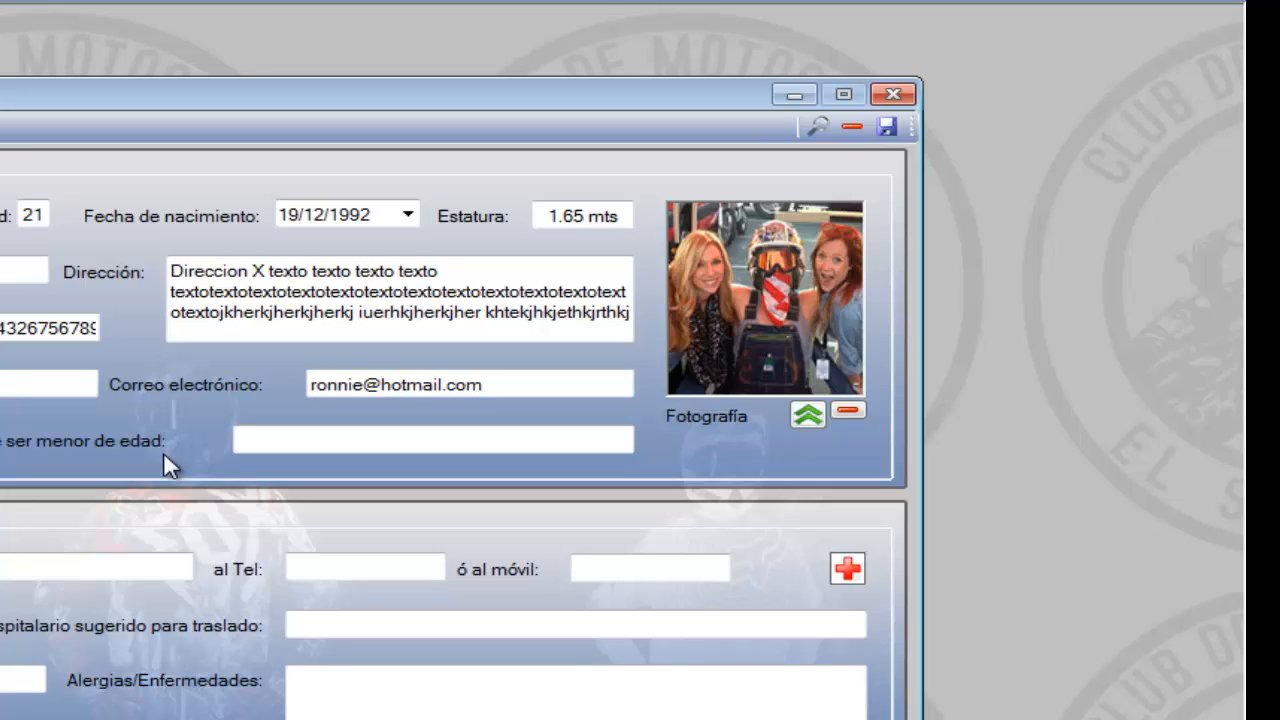
{"action": "key", "text": "Tab"}
{"action": "type", "text": "texto"}
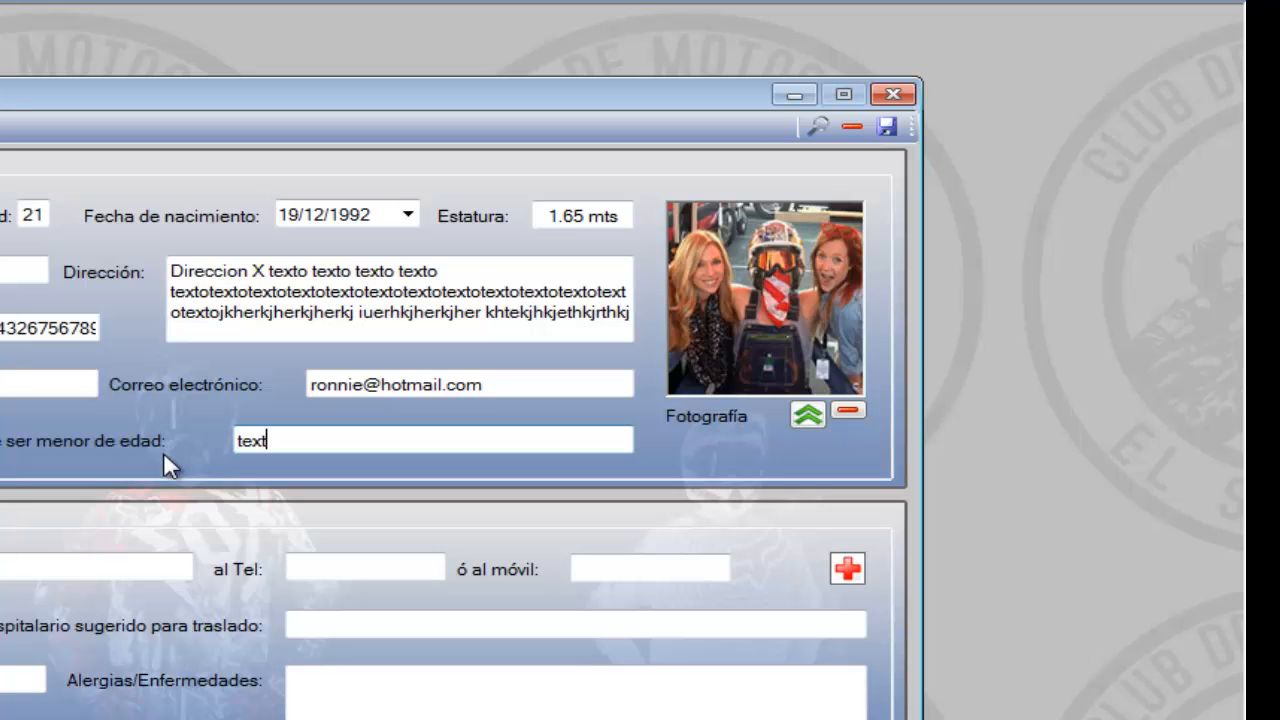
{"action": "key", "text": "Tab"}
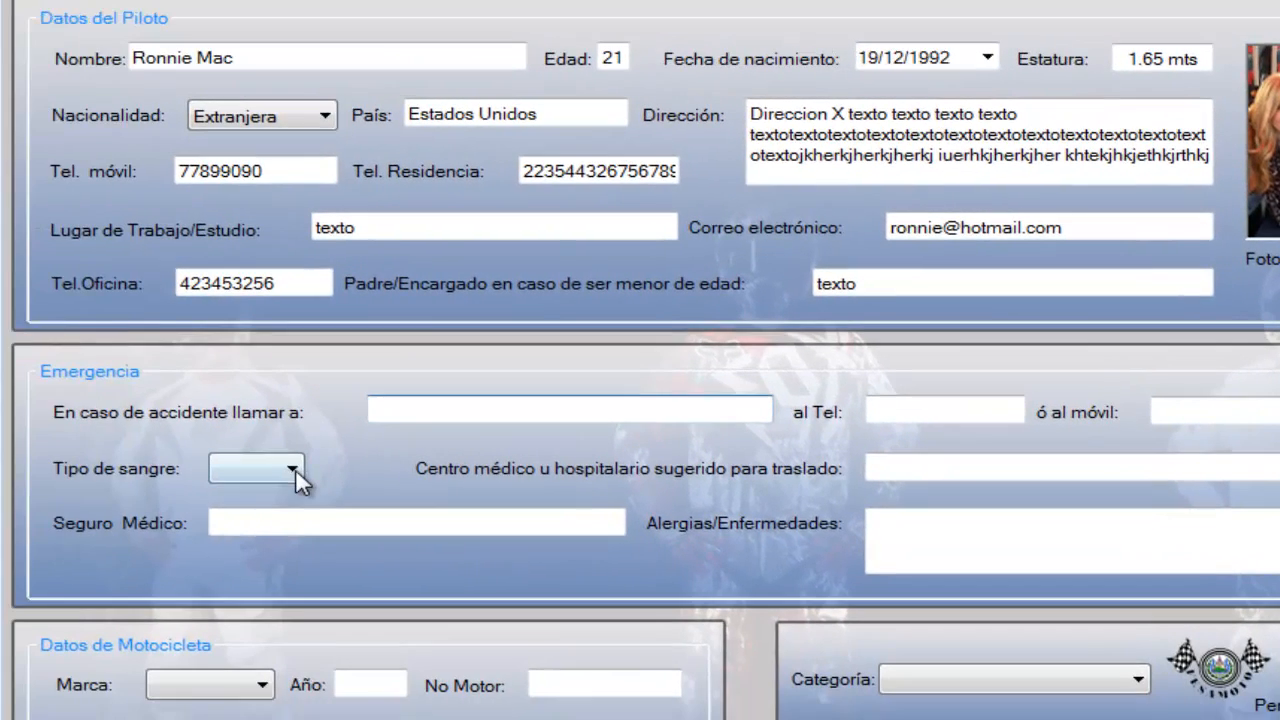
Set the pilot's blood type to B RH+ and the medical insurance to ACSA
{"action": "left_click", "coordinate": [292, 468]}
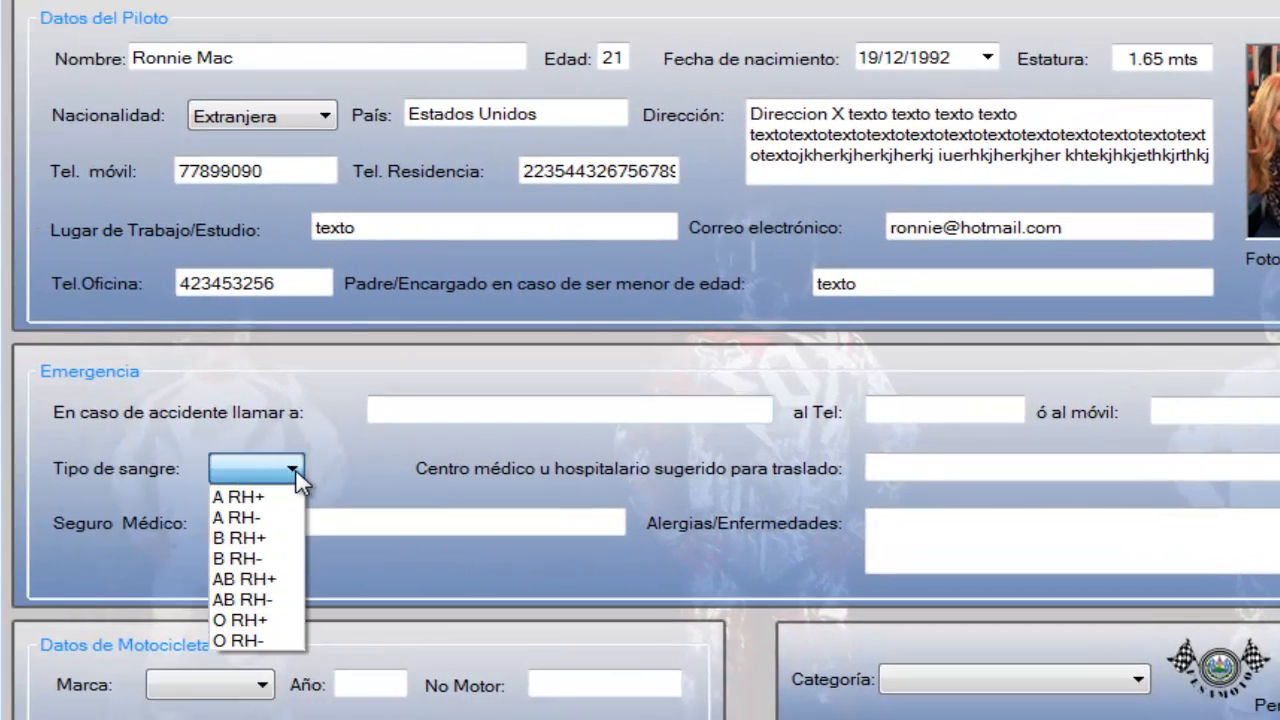
{"action": "left_click", "coordinate": [265, 538]}
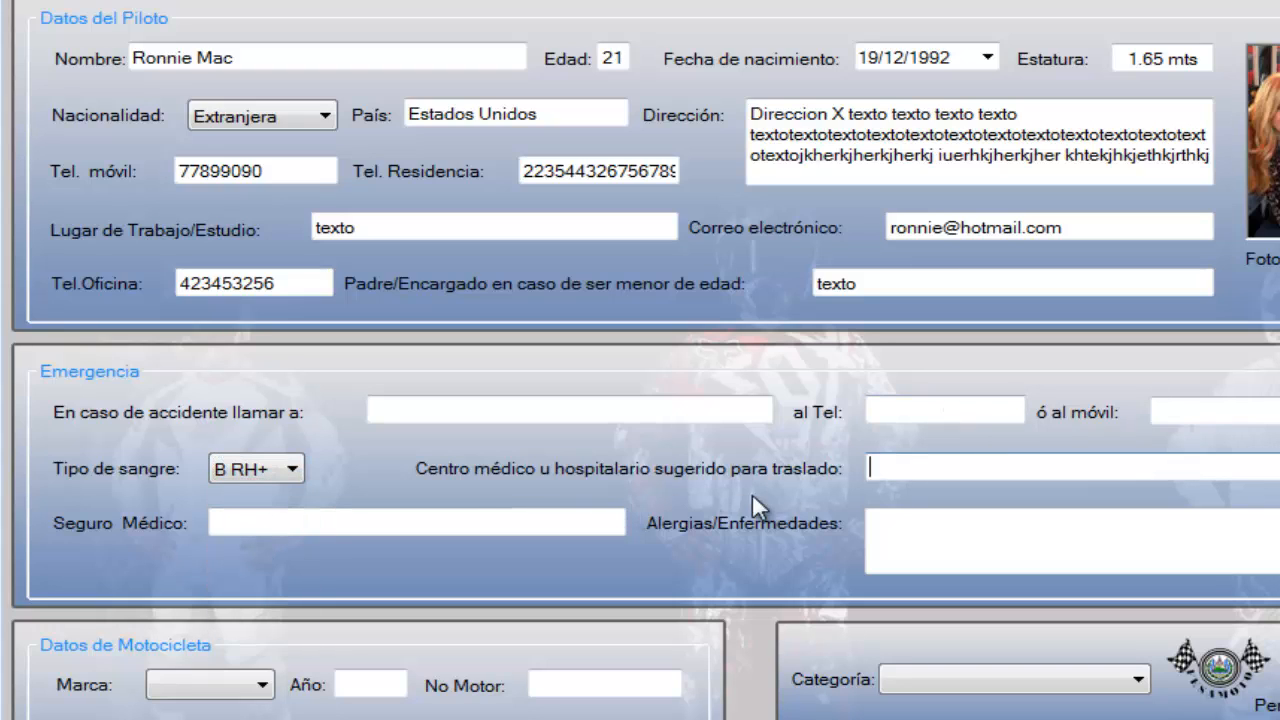
{"action": "left_click", "coordinate": [378, 521]}
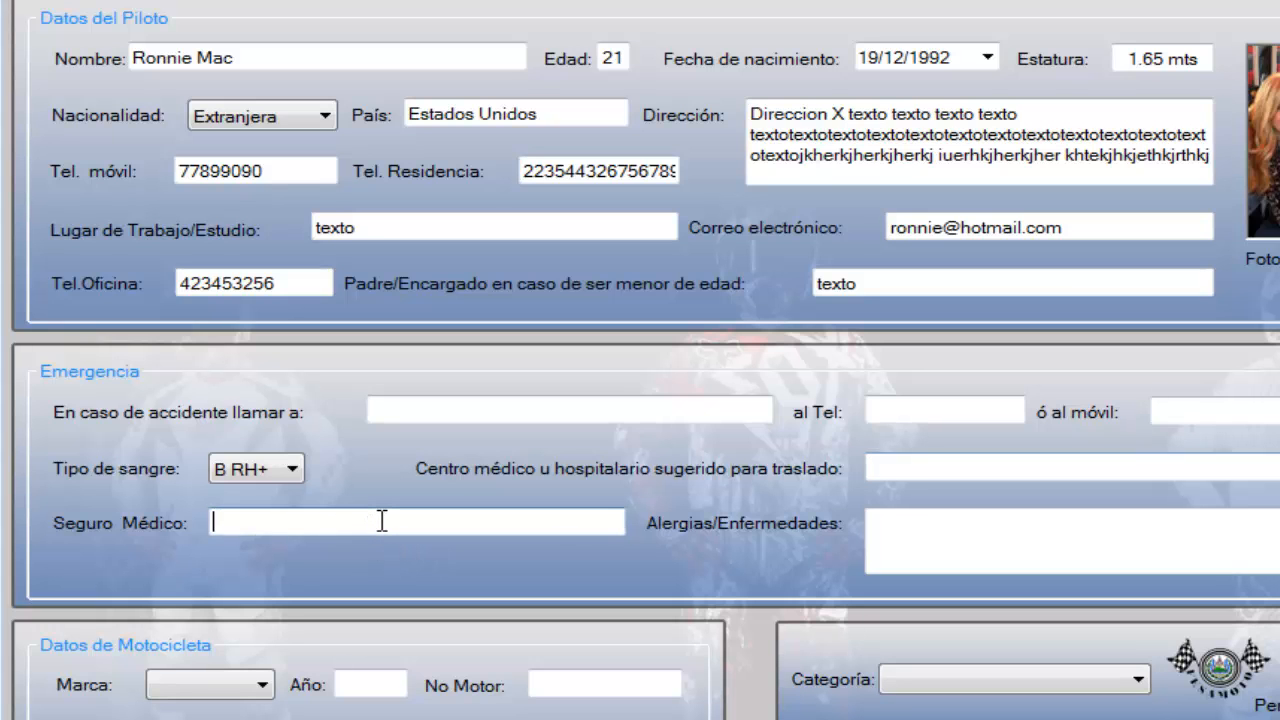
{"action": "type", "text": "ACSA"}
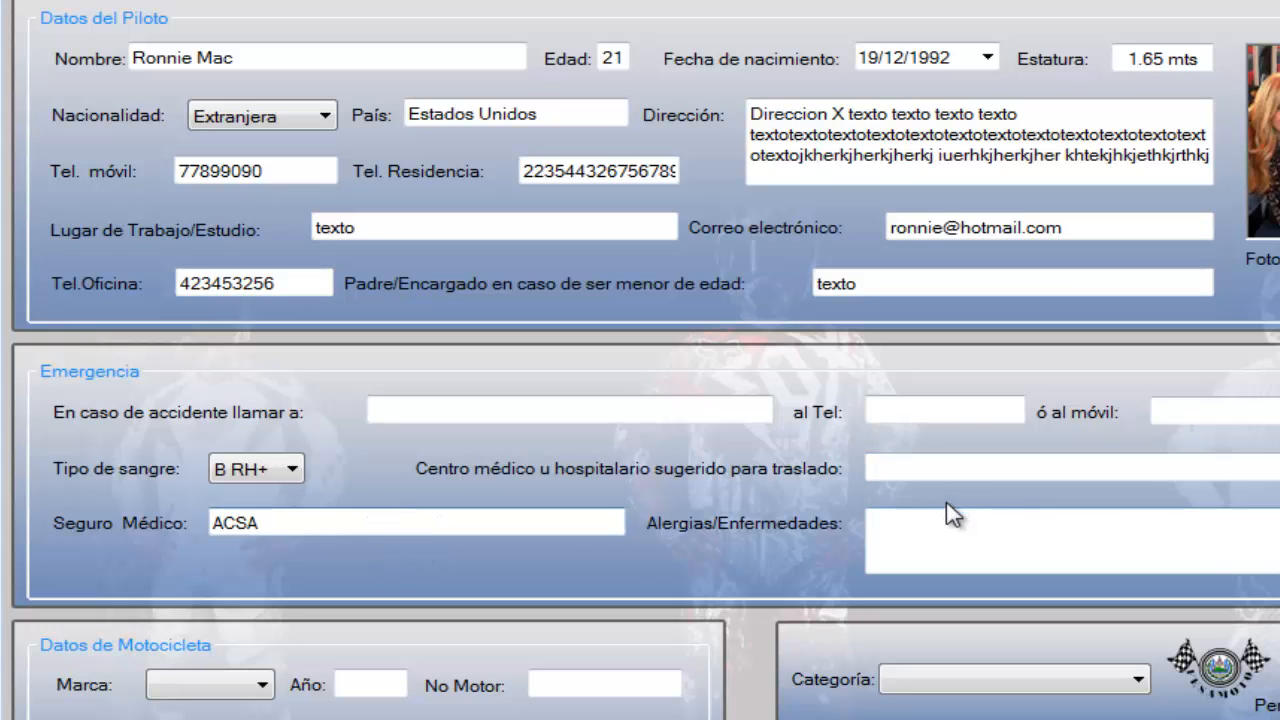
Enter "Hospital de Diagnostico, San Salvador" as the suggested medical centre for transfer, leaving allergies and illnesses blank
{"action": "left_click", "coordinate": [935, 468]}
{"action": "type", "text": "Ho"}
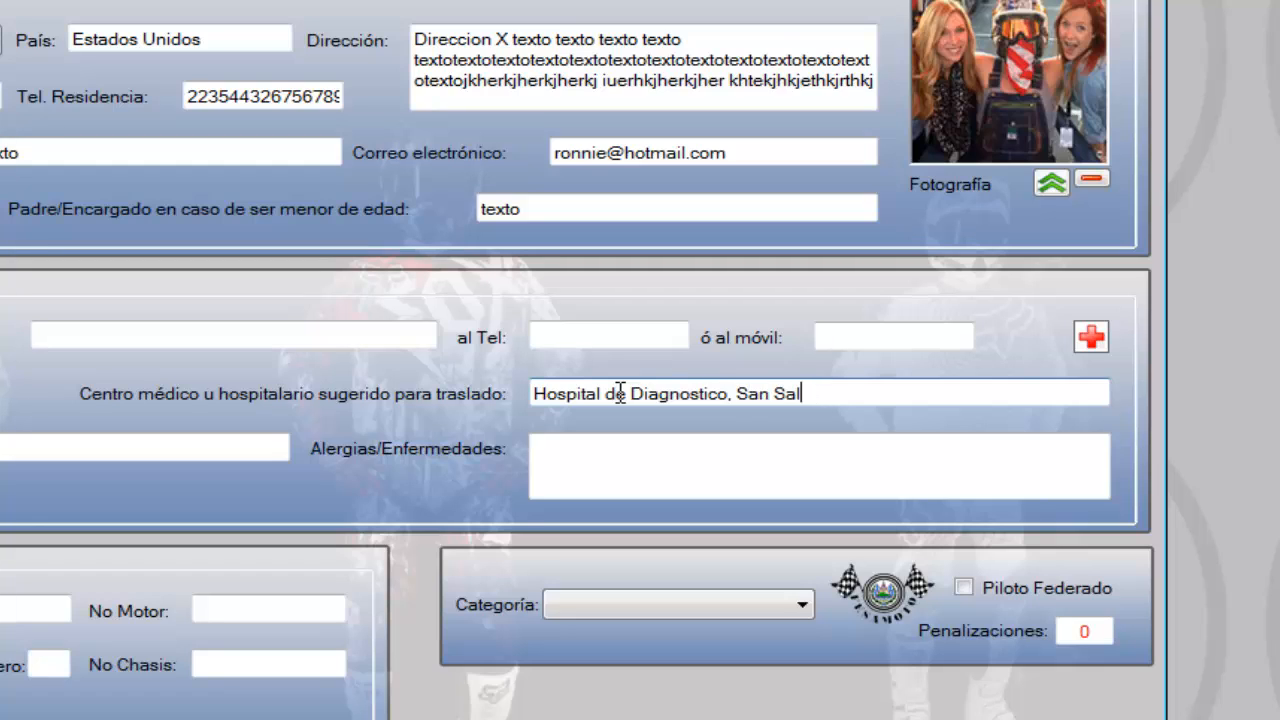
{"action": "left_click", "coordinate": [583, 462]}
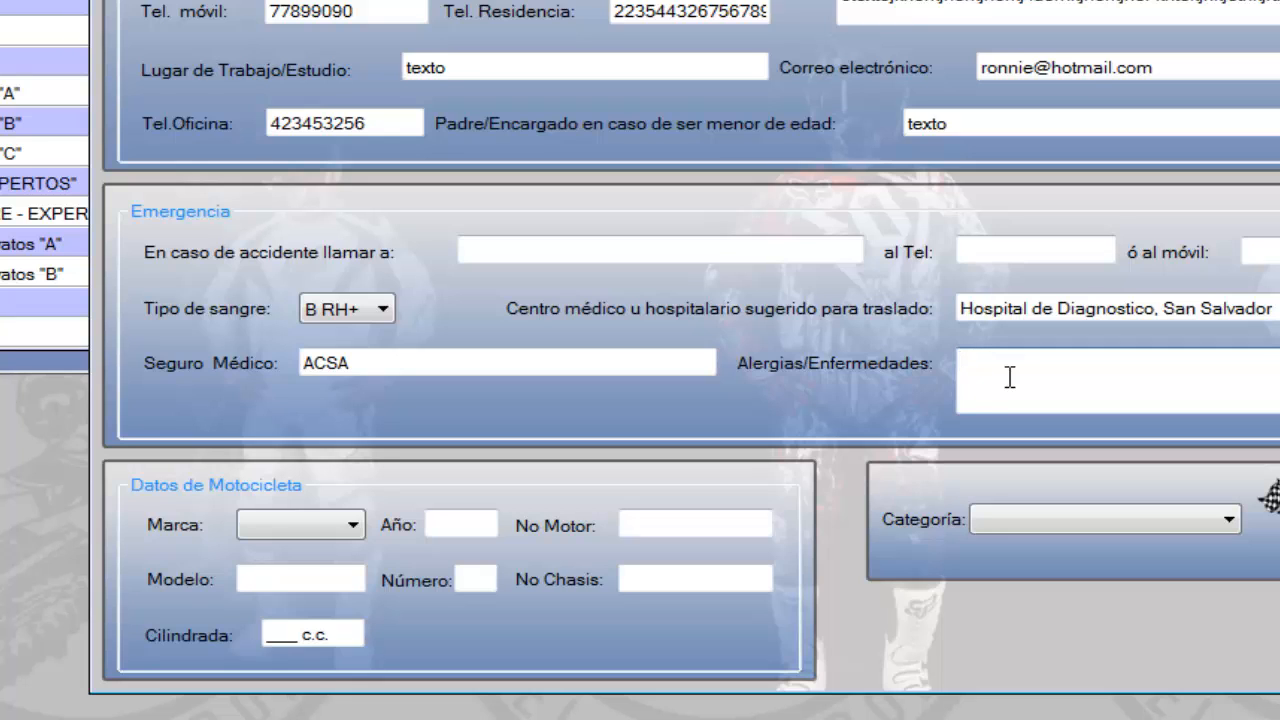
Try every motorcycle brand in turn from Yamaha through Otra..., ending on Yamaha again
{"action": "left_click", "coordinate": [289, 529]}
{"action": "left_click", "coordinate": [289, 529]}
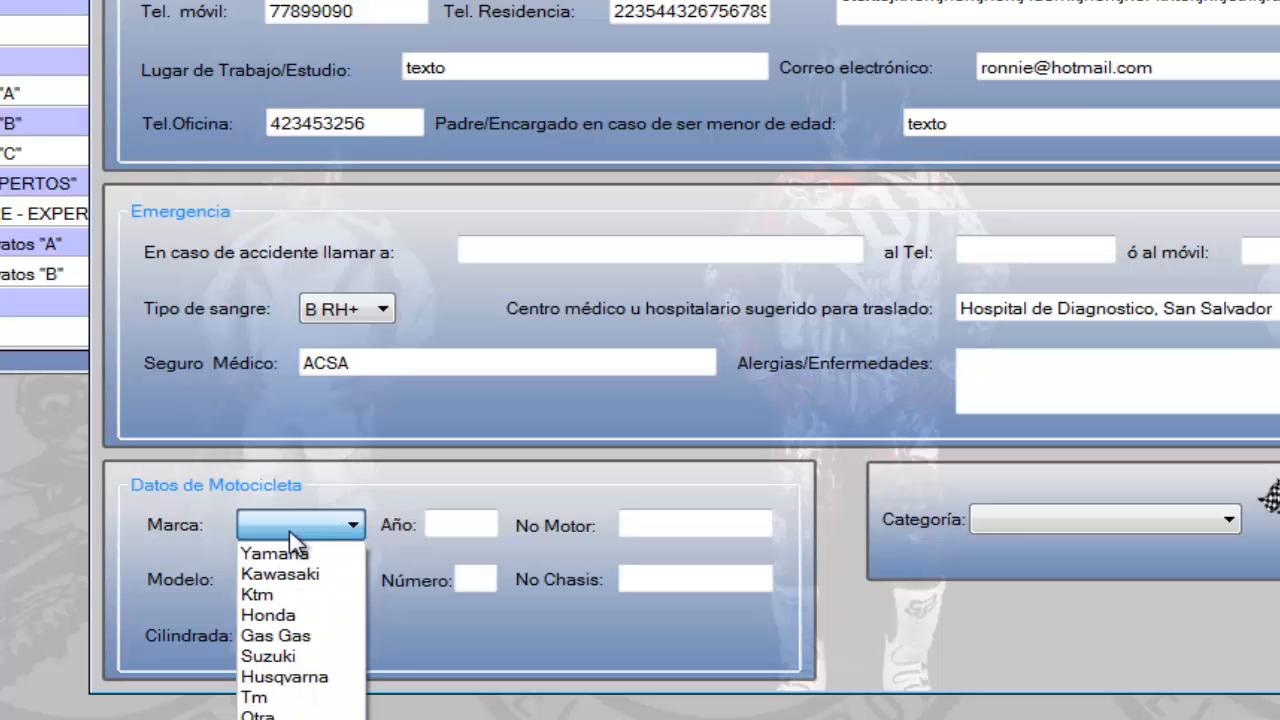
{"action": "left_click", "coordinate": [288, 551]}
{"action": "left_click", "coordinate": [345, 528]}
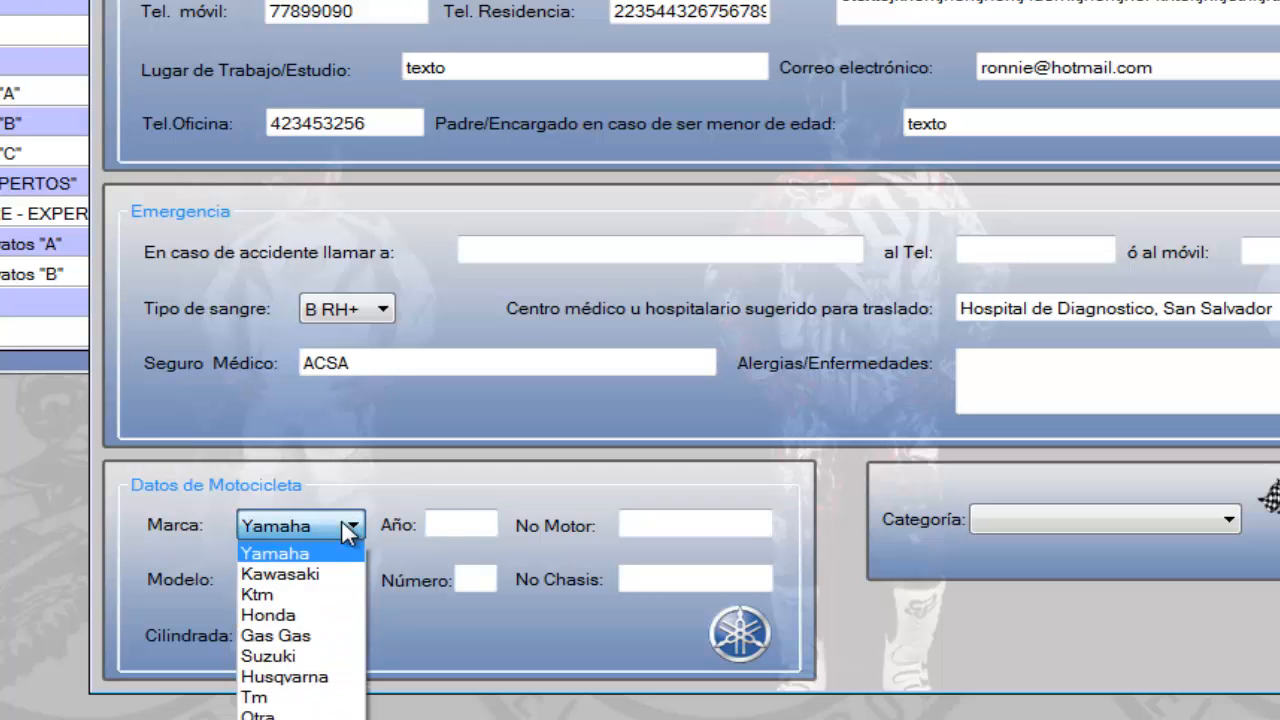
{"action": "left_click", "coordinate": [337, 573]}
{"action": "left_click", "coordinate": [355, 530]}
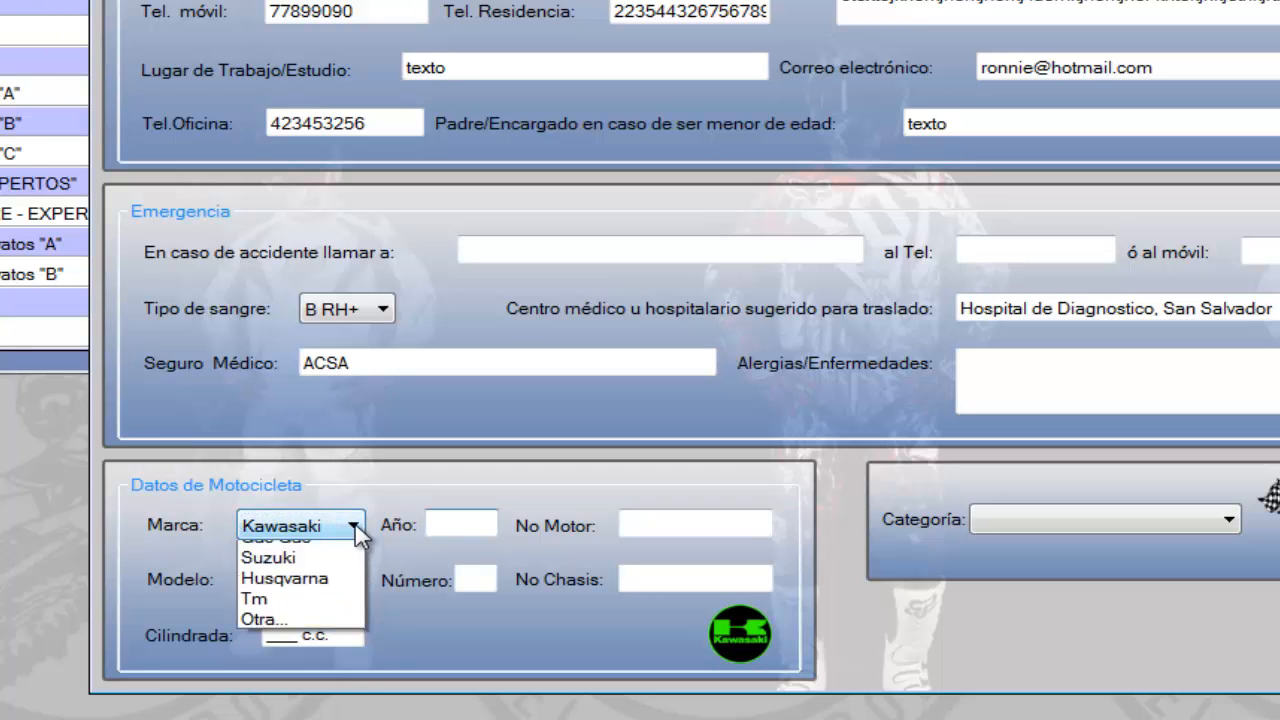
{"action": "left_click", "coordinate": [346, 597]}
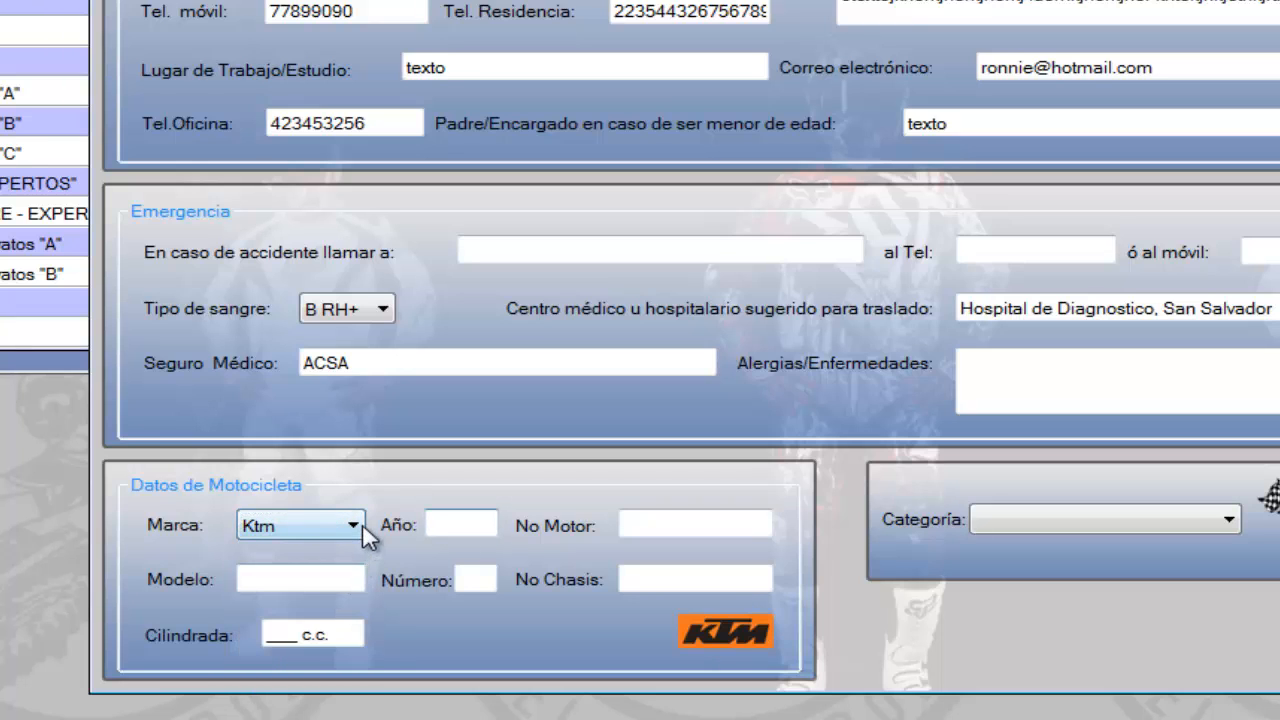
{"action": "left_click", "coordinate": [360, 524]}
{"action": "left_click", "coordinate": [320, 614]}
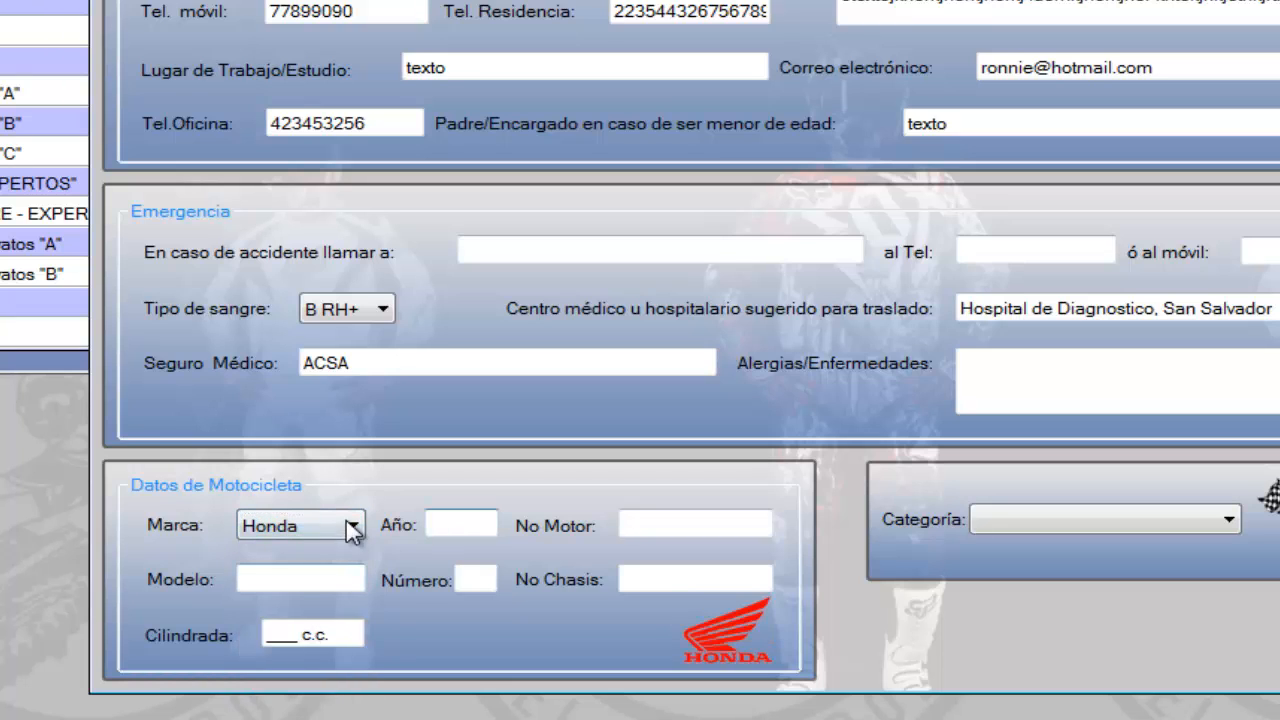
{"action": "left_click", "coordinate": [353, 530]}
{"action": "left_click", "coordinate": [325, 634]}
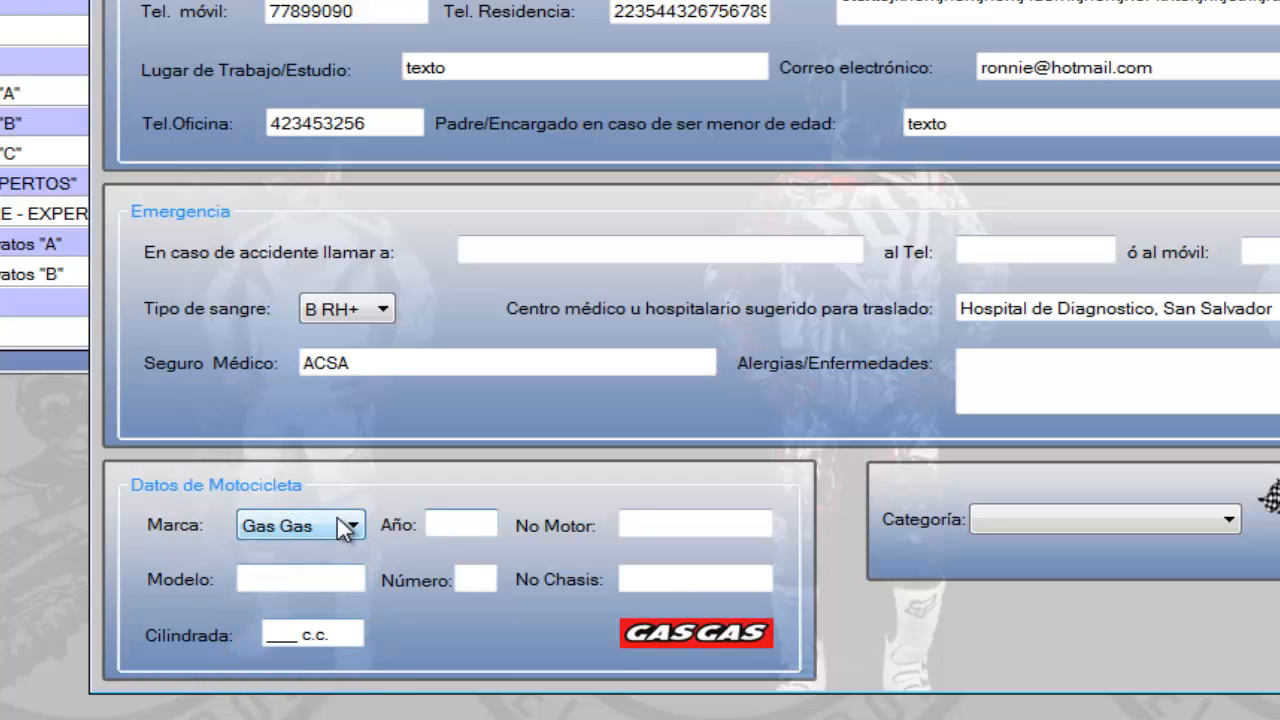
{"action": "left_click", "coordinate": [345, 528]}
{"action": "left_click", "coordinate": [300, 655]}
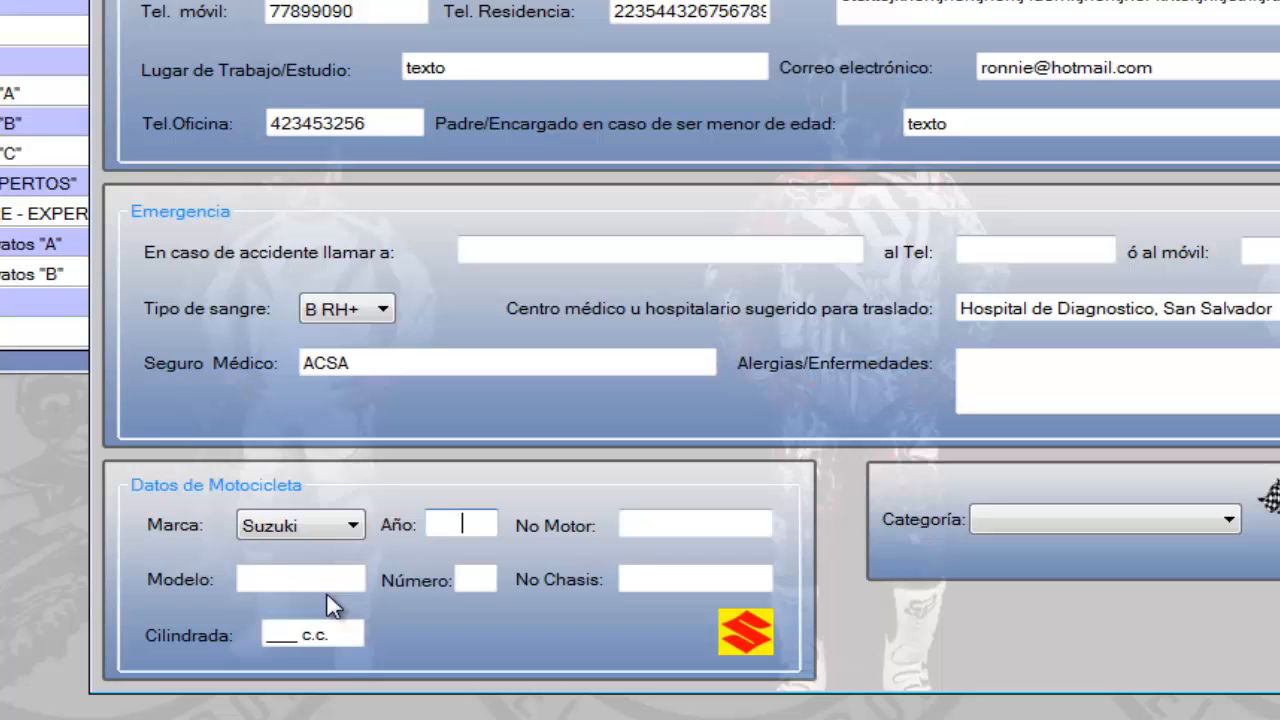
{"action": "left_click", "coordinate": [353, 528]}
{"action": "left_click", "coordinate": [315, 676]}
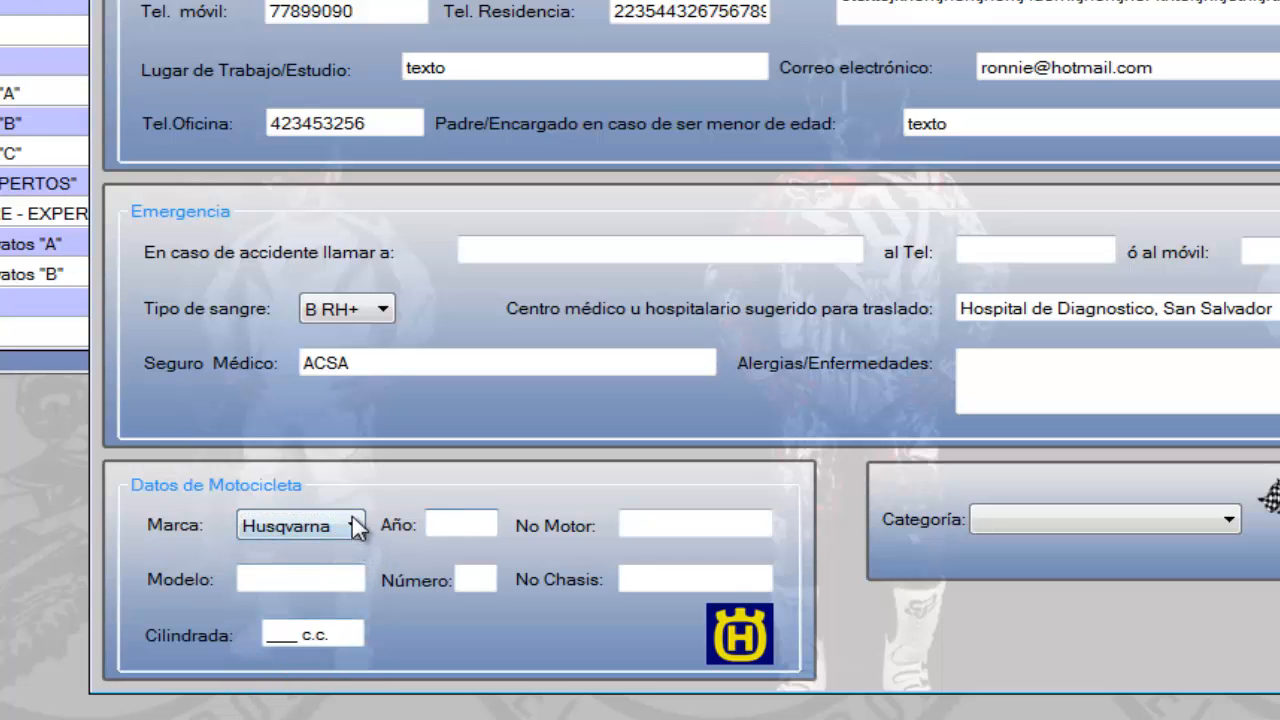
{"action": "left_click", "coordinate": [353, 528]}
{"action": "left_click", "coordinate": [305, 697]}
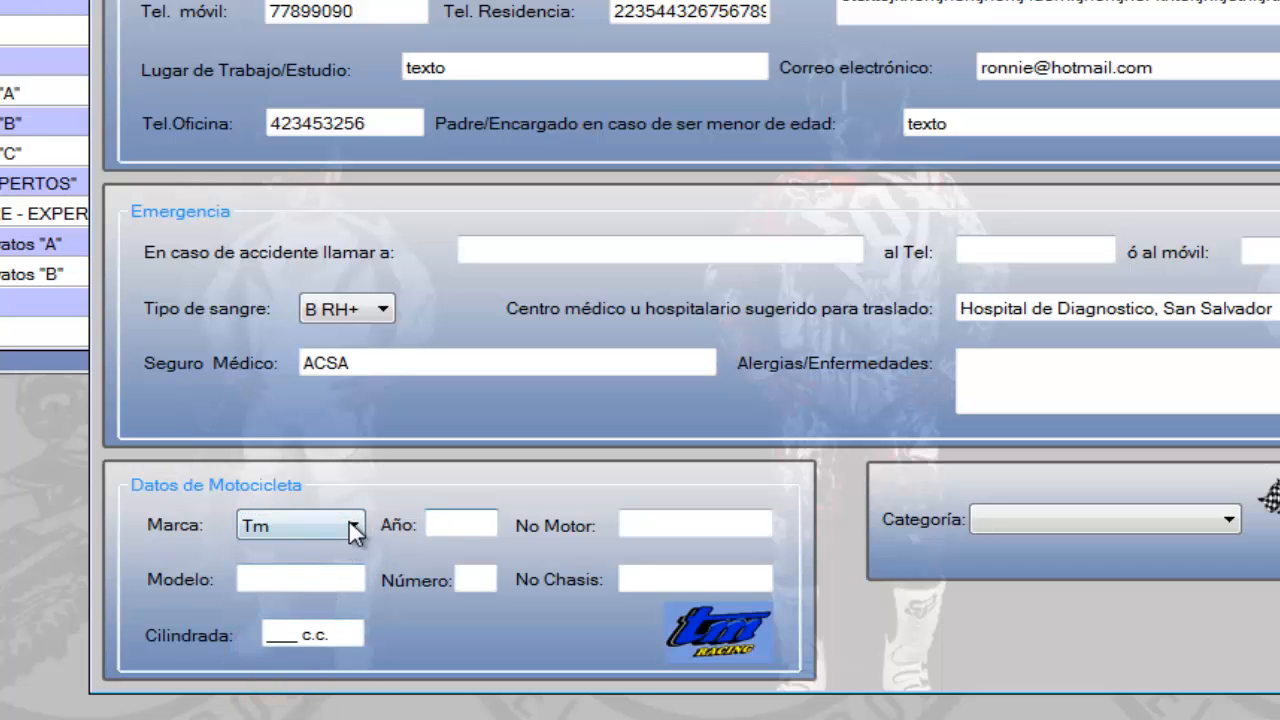
{"action": "left_click", "coordinate": [353, 528]}
{"action": "left_click", "coordinate": [330, 714]}
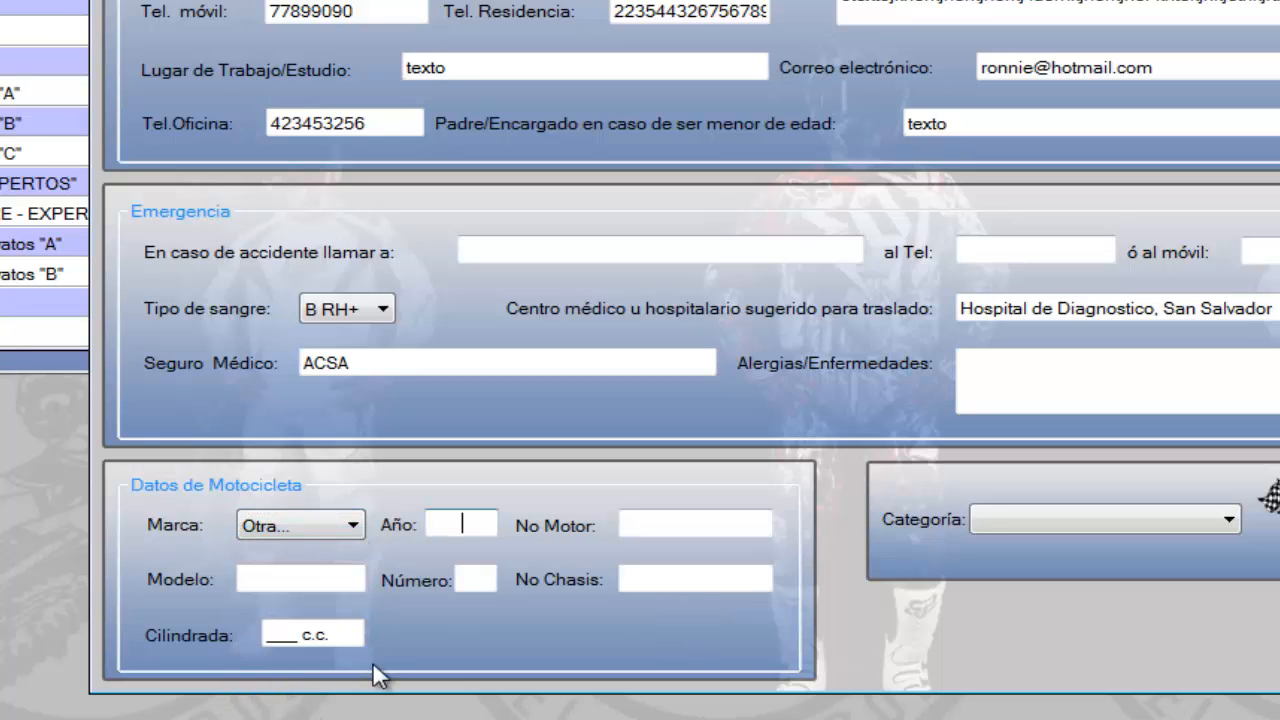
{"action": "left_click", "coordinate": [350, 526]}
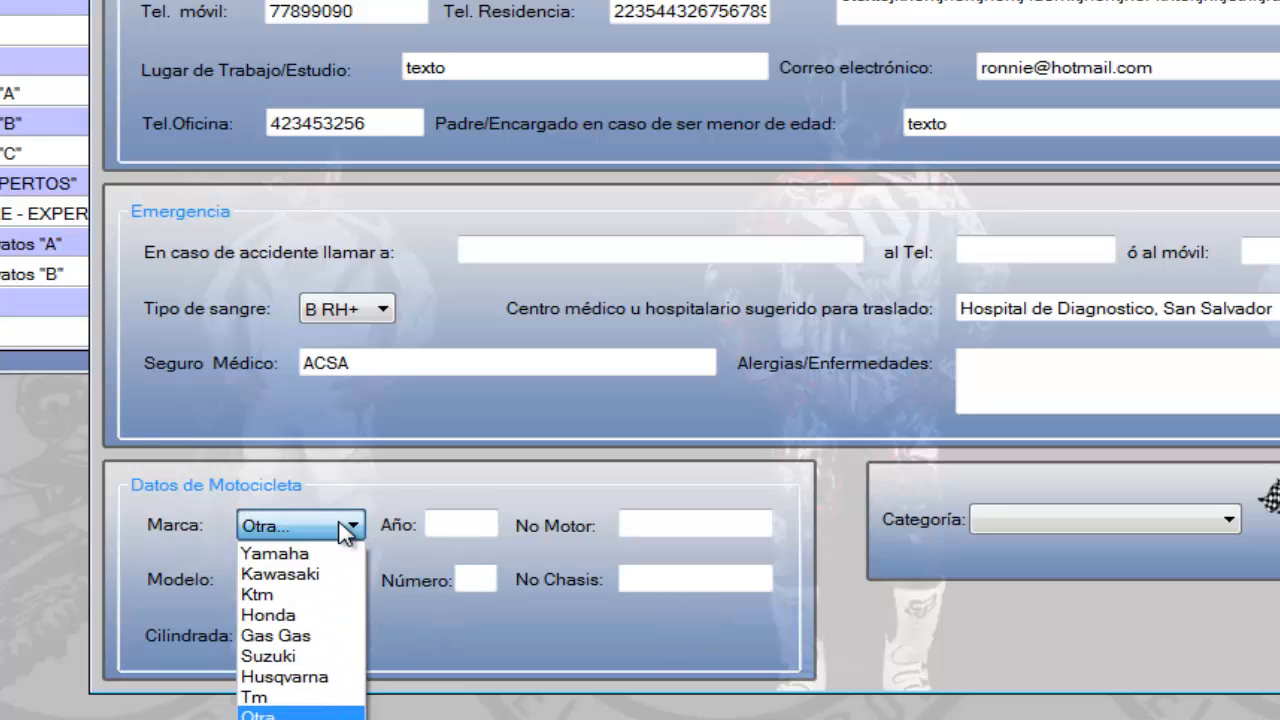
{"action": "left_click", "coordinate": [303, 560]}
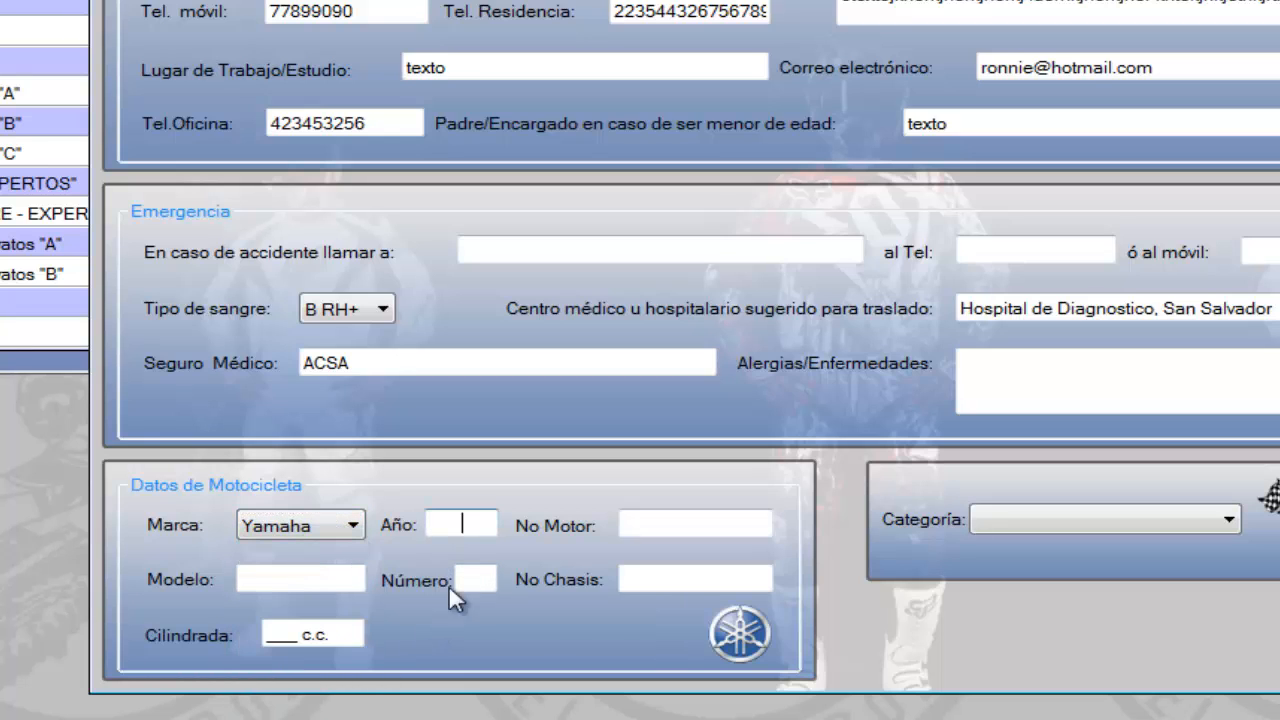
Set the motorcycle's brand to Honda and its year to 1998
{"action": "left_click", "coordinate": [348, 531]}
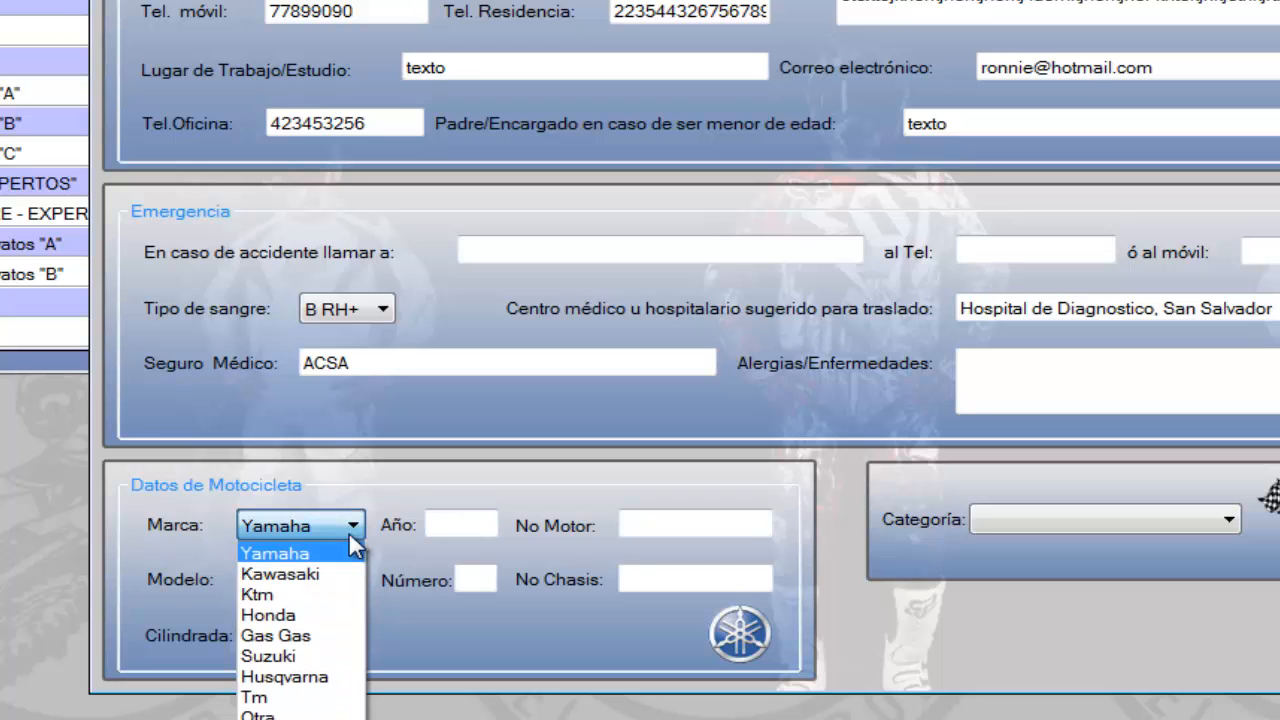
{"action": "left_click", "coordinate": [312, 616]}
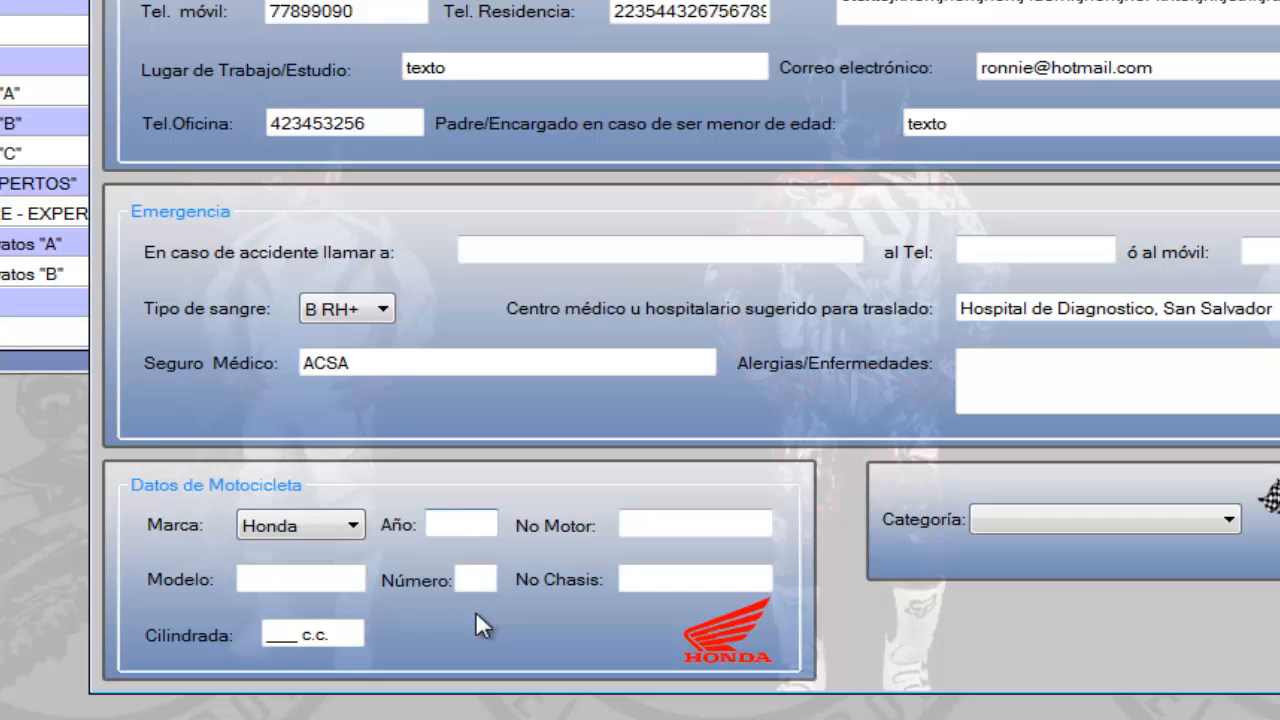
{"action": "type", "text": "1998"}
{"action": "key", "text": "Tab"}
{"action": "key", "text": "Tab"}
{"action": "key", "text": "Tab"}
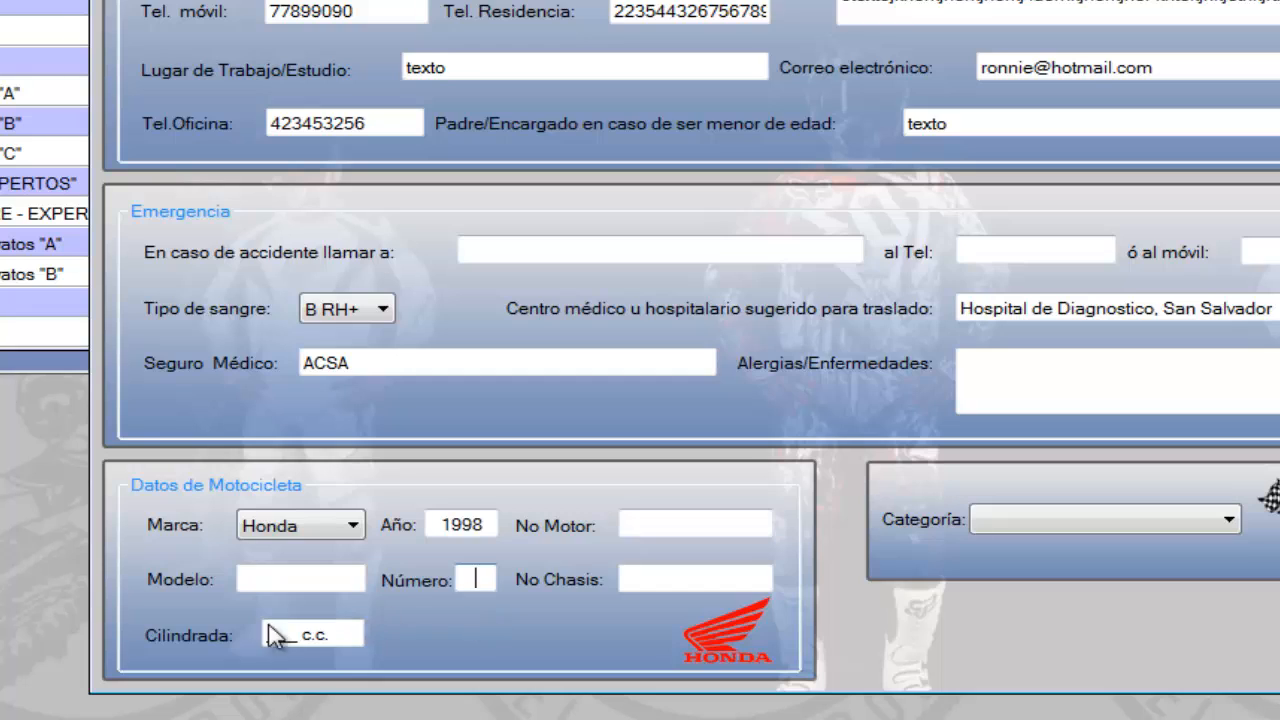
Enter CR as the motorcycle's model, with a displacement of 125 c.c. and number 69
{"action": "left_click", "coordinate": [260, 572]}
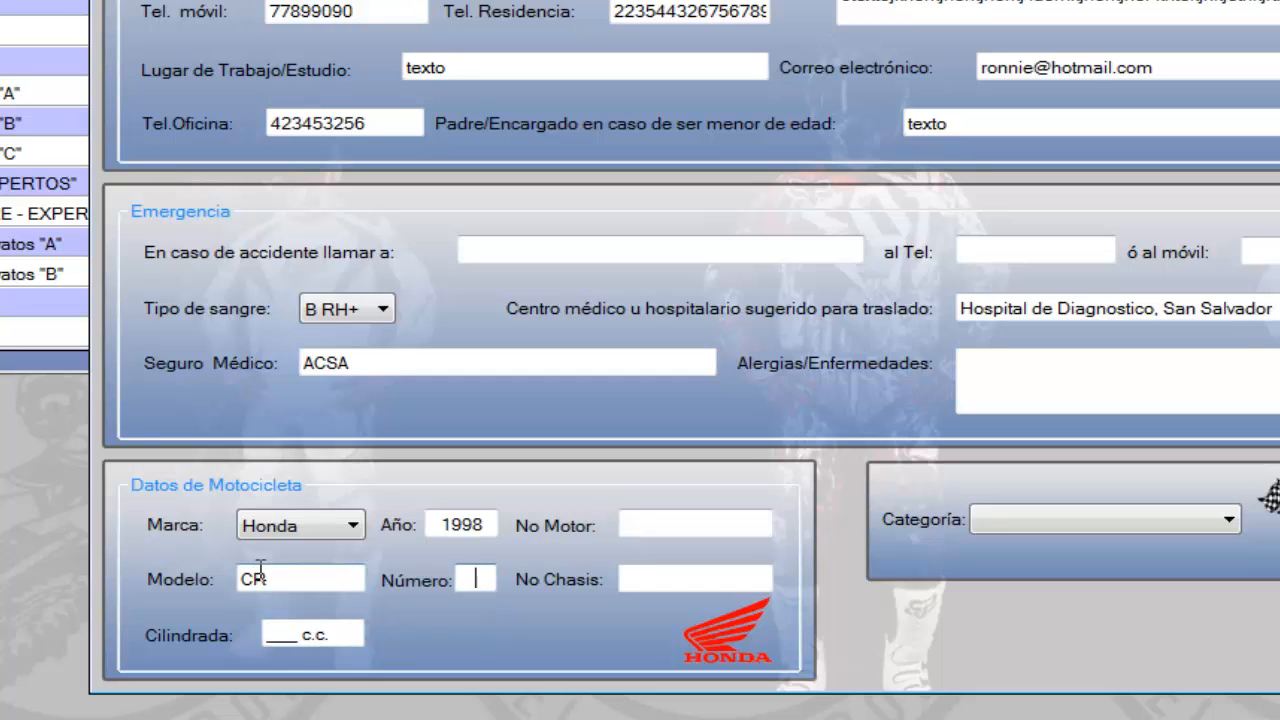
{"action": "key", "text": "Tab"}
{"action": "key", "text": "Tab"}
{"action": "key", "text": "Tab"}
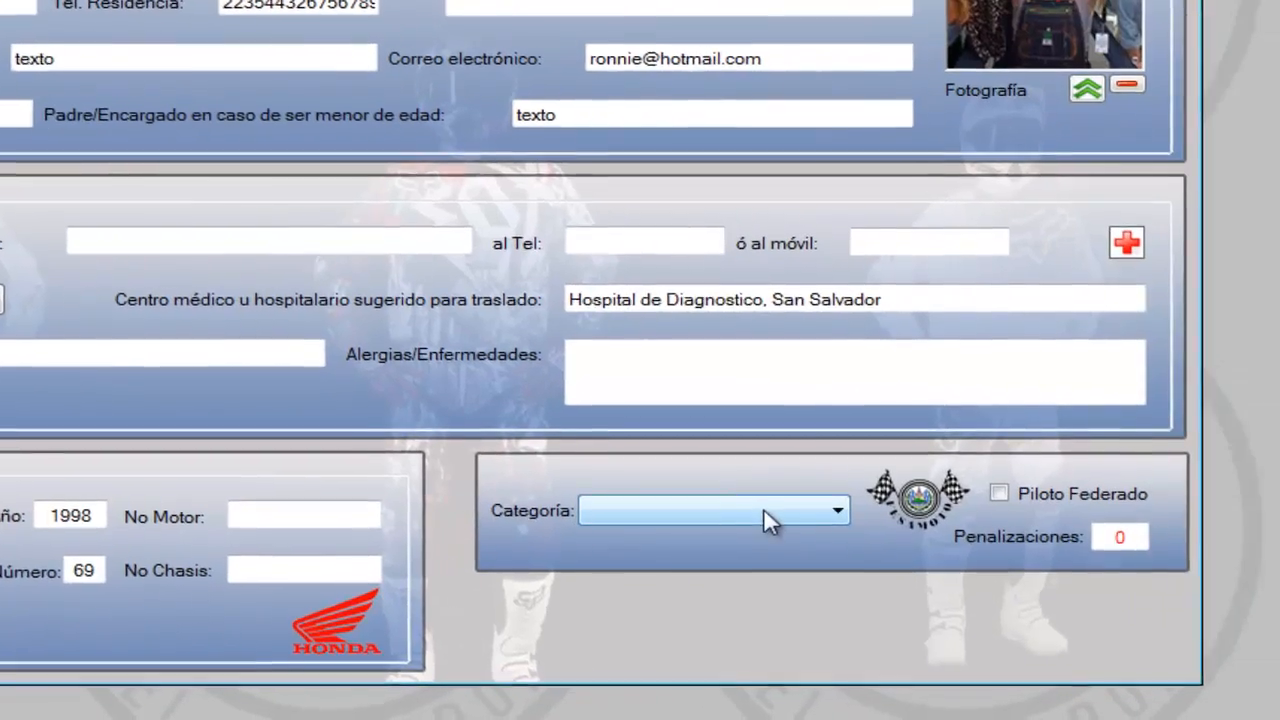
Compare the pilot's category choices with the registered categories and set the category to MX2A "EXPERTOS"
{"action": "left_click", "coordinate": [763, 508]}
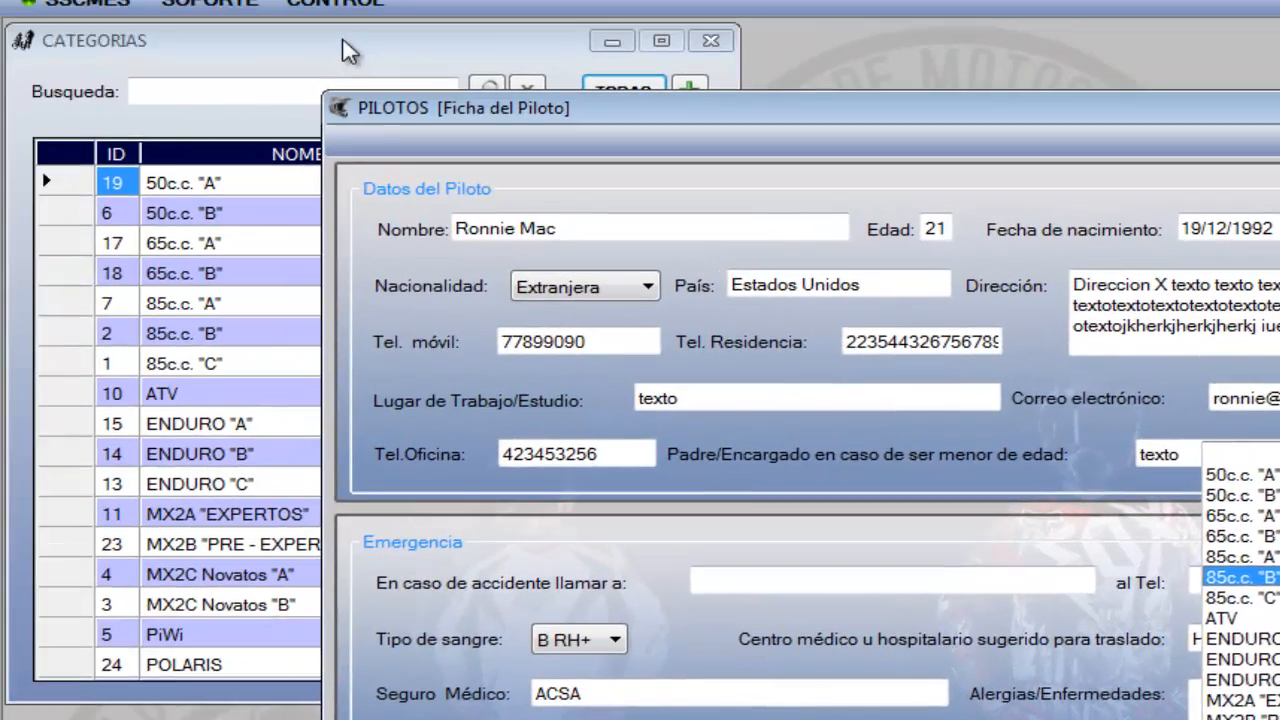
{"action": "left_click", "coordinate": [343, 41]}
{"action": "left_click", "coordinate": [348, 52]}
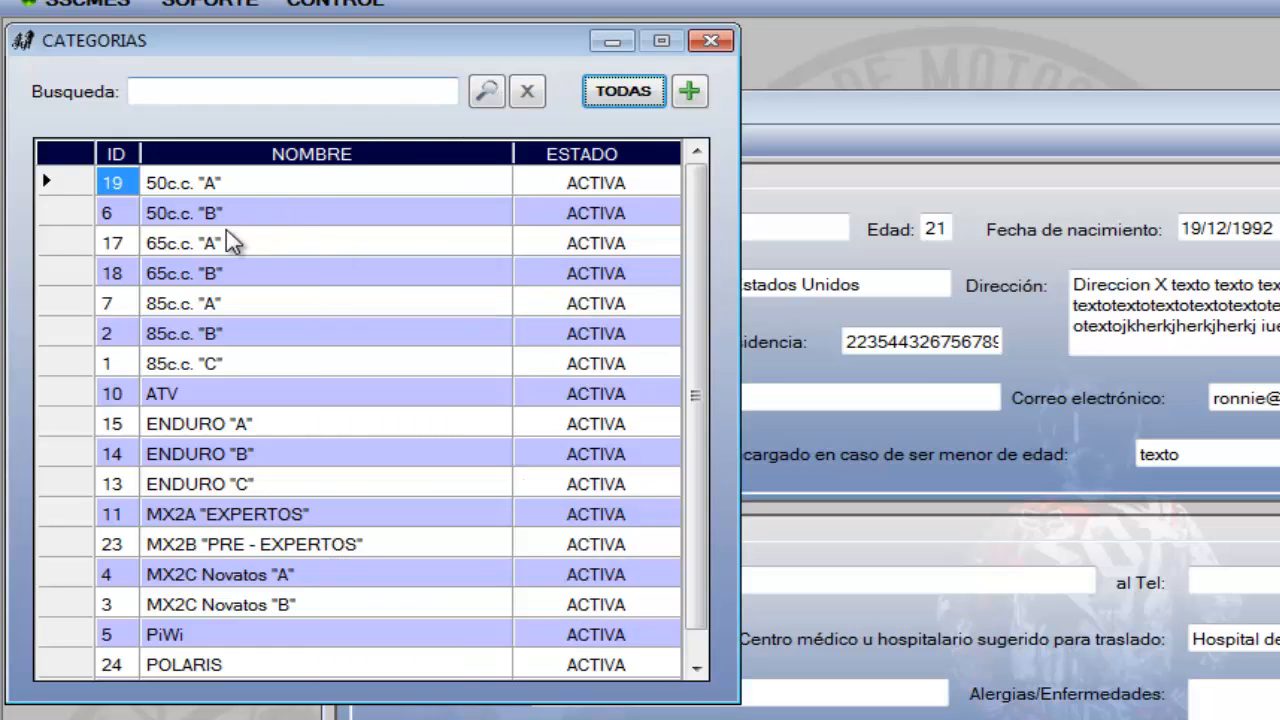
{"action": "scroll", "coordinate": [700, 227], "scroll_direction": "down", "scroll_amount": 1}
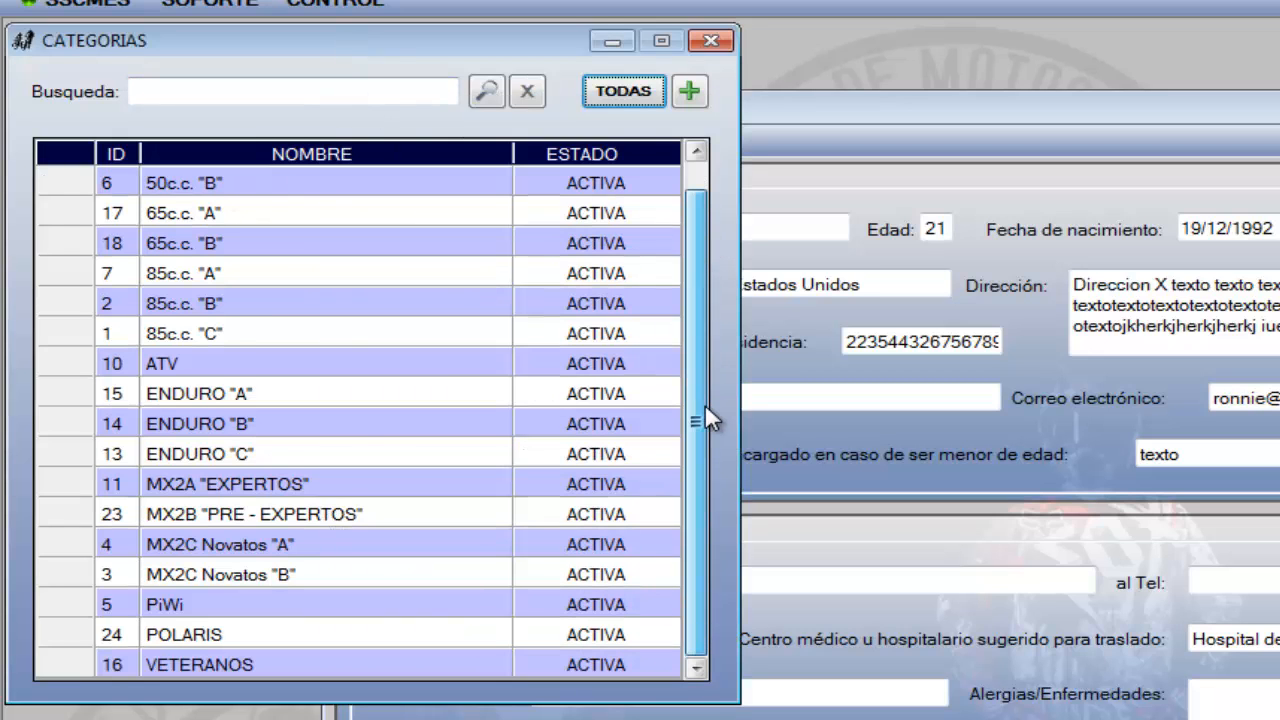
{"action": "left_click", "coordinate": [630, 215]}
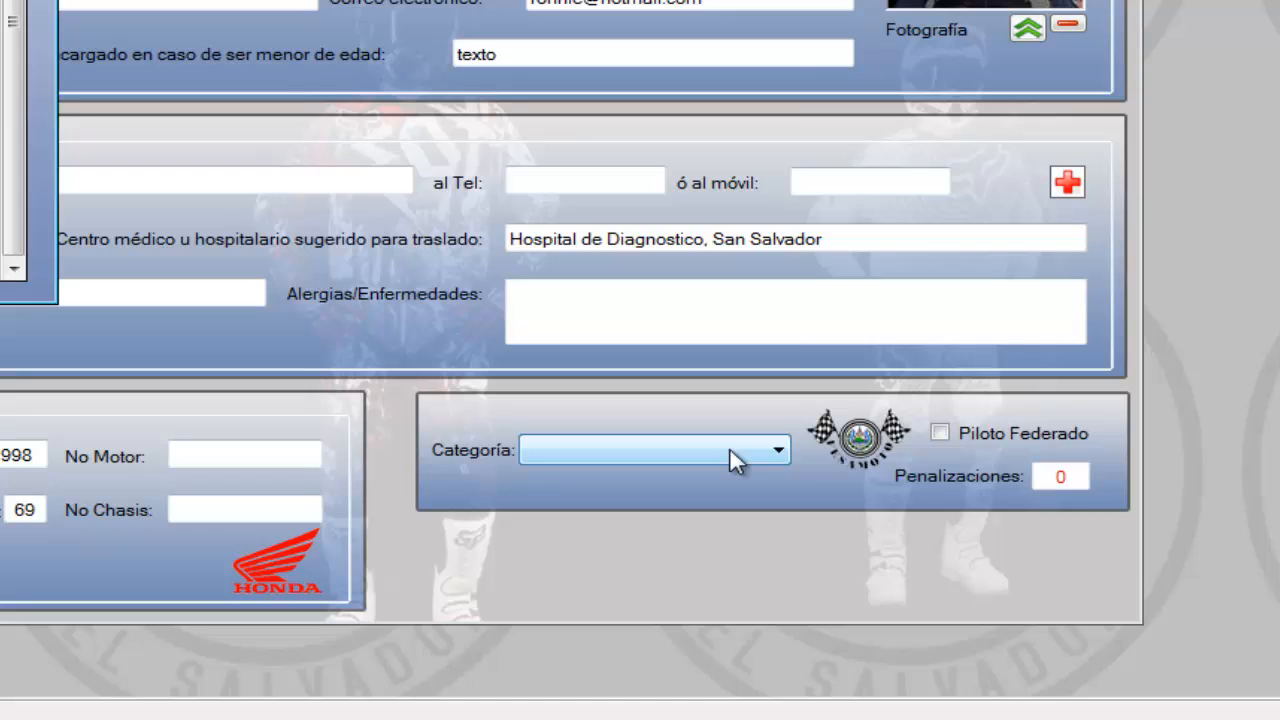
{"action": "left_click", "coordinate": [920, 562]}
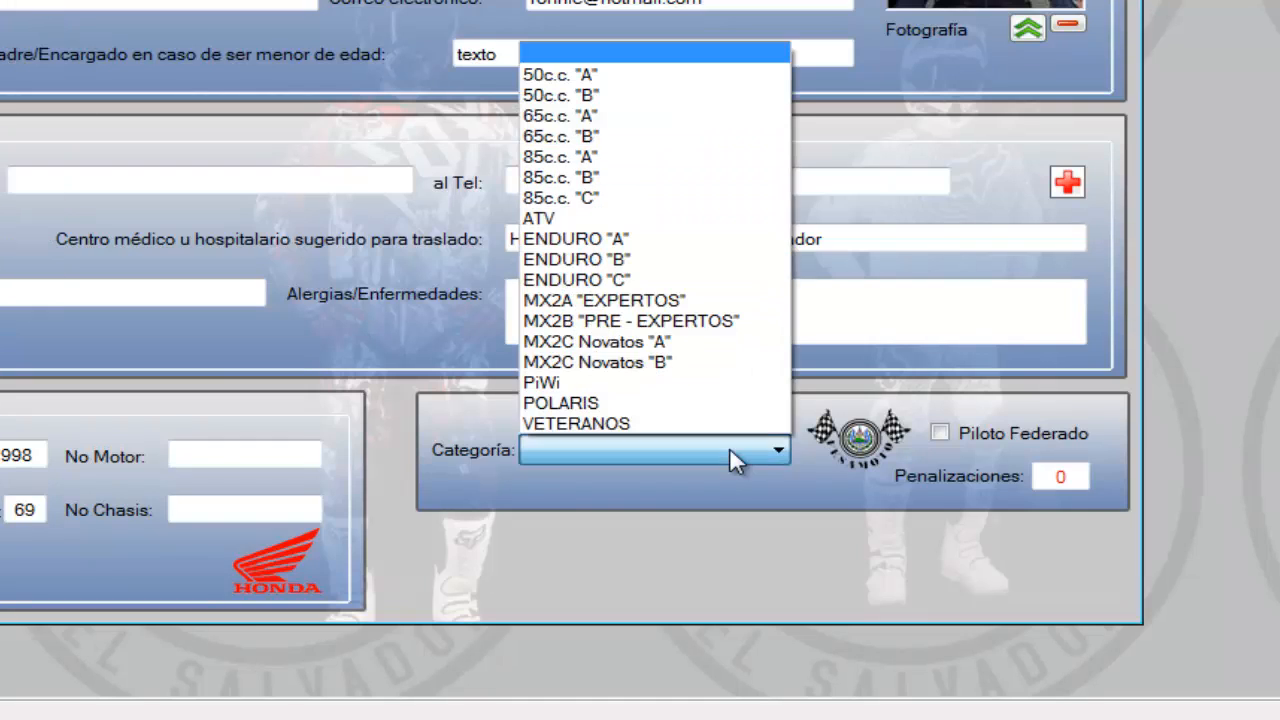
{"action": "left_click", "coordinate": [613, 301]}
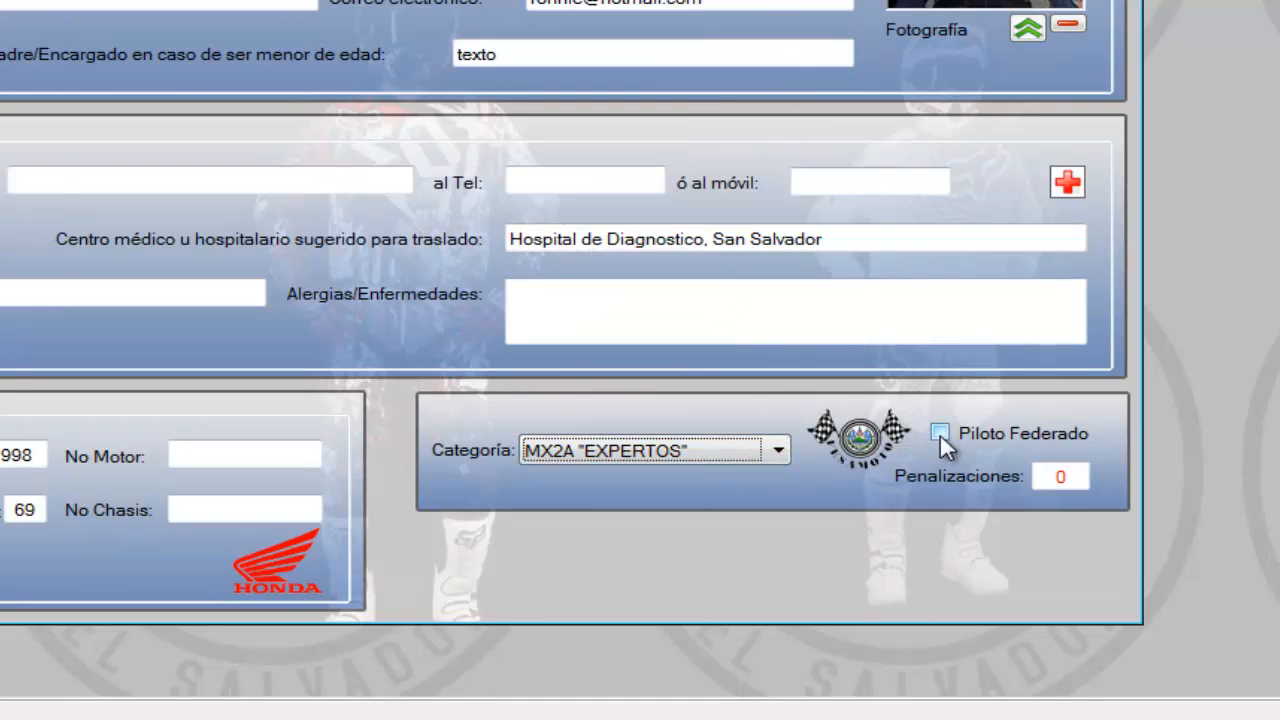
Set the pilot's penalties to 20 and save the pilot's record
{"action": "left_click", "coordinate": [939, 433]}
{"action": "left_click", "coordinate": [1030, 478]}
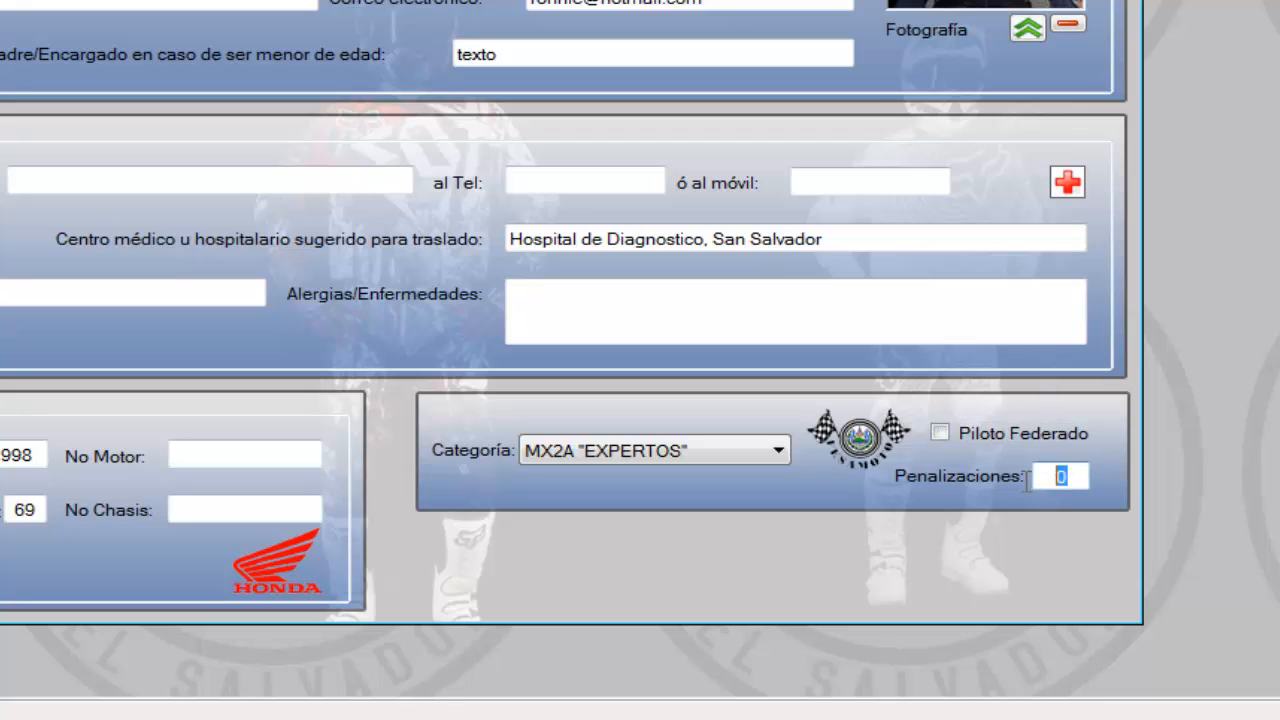
{"action": "type", "text": "56"}
{"action": "key", "text": "BackSpace"}
{"action": "key", "text": "BackSpace"}
{"action": "type", "text": "20"}
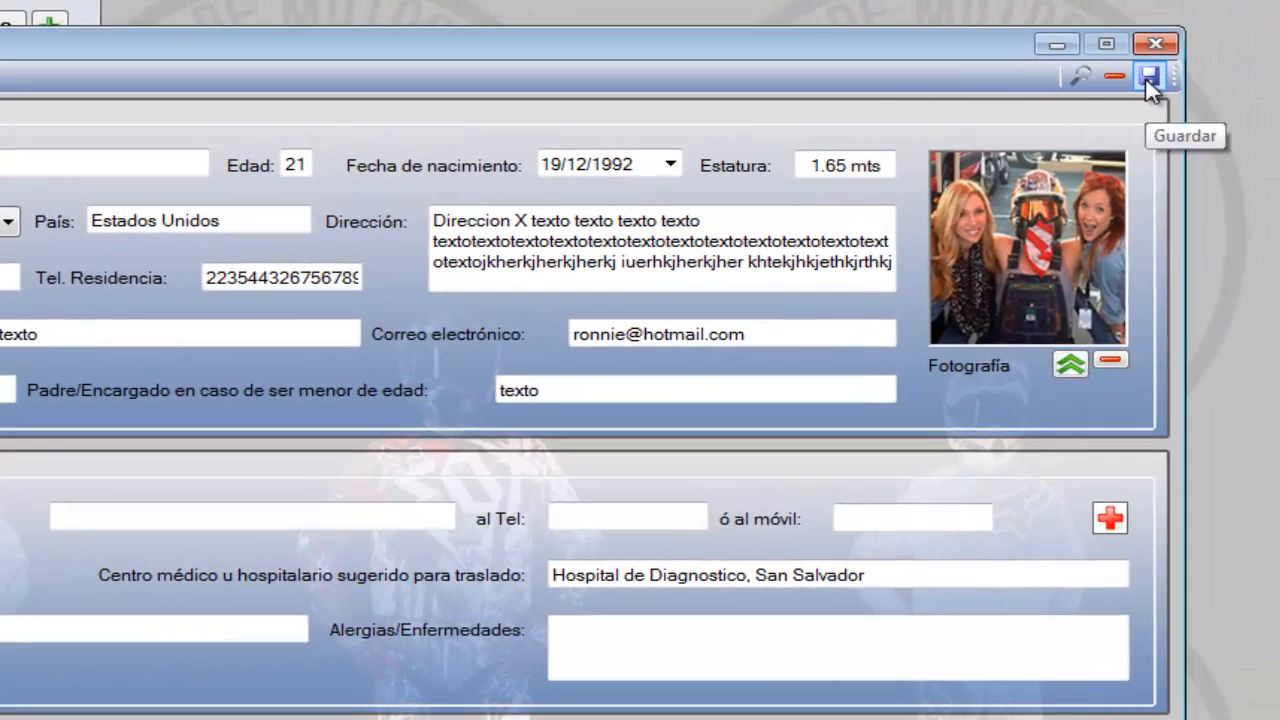
{"action": "left_click", "coordinate": [1150, 78]}
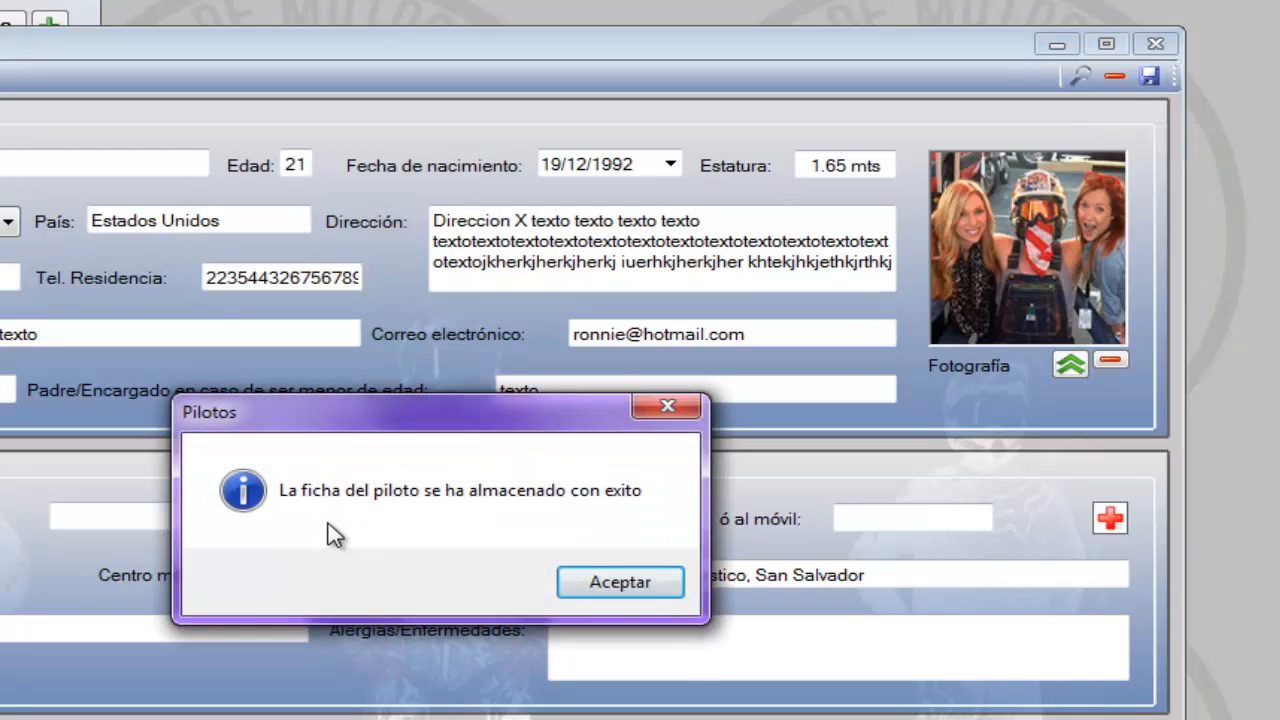
List all pilots, search for the newly saved pilot by first name and open that pilot's record
{"action": "left_click", "coordinate": [602, 590]}
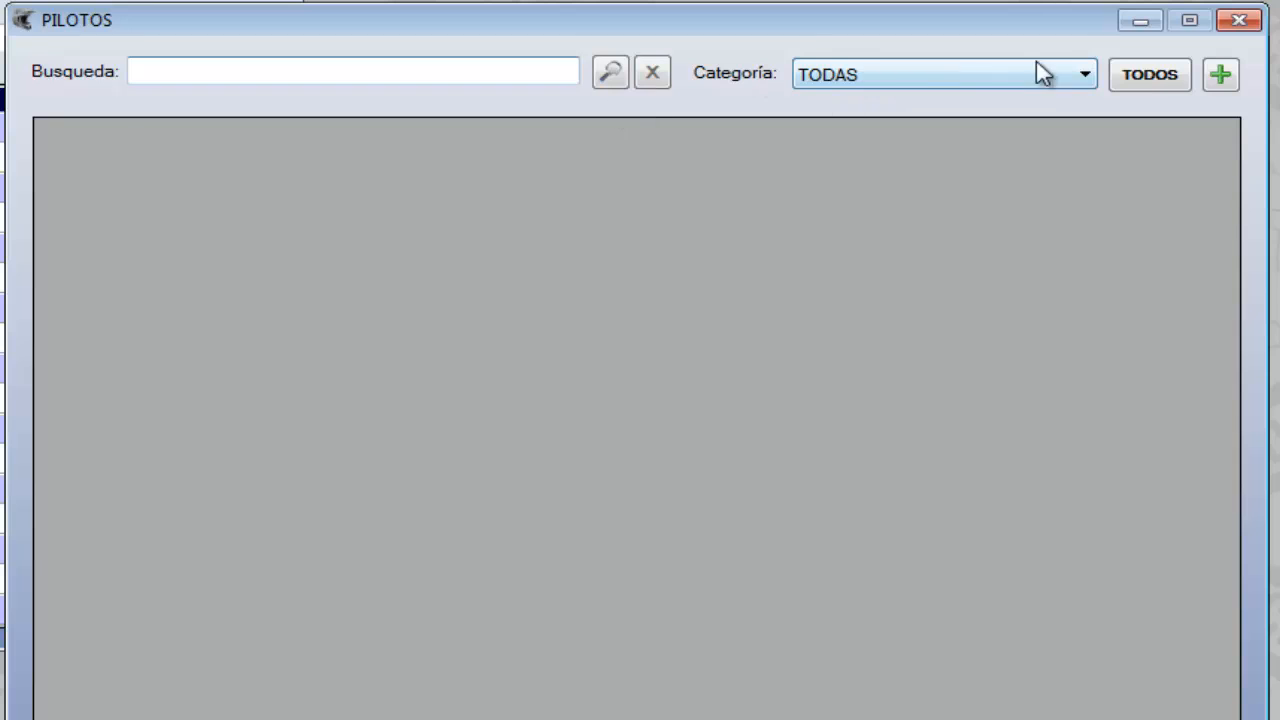
{"action": "left_click", "coordinate": [1150, 78]}
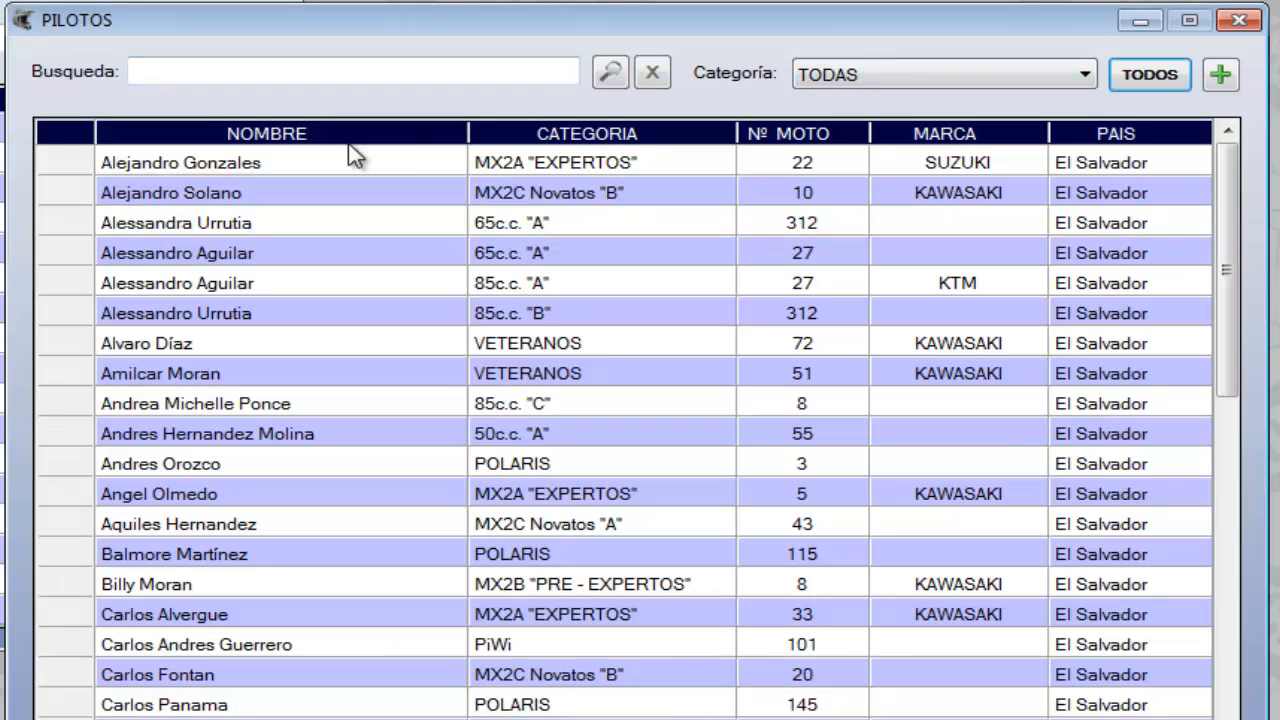
{"action": "left_click", "coordinate": [193, 71]}
{"action": "type", "text": "Ronni"}
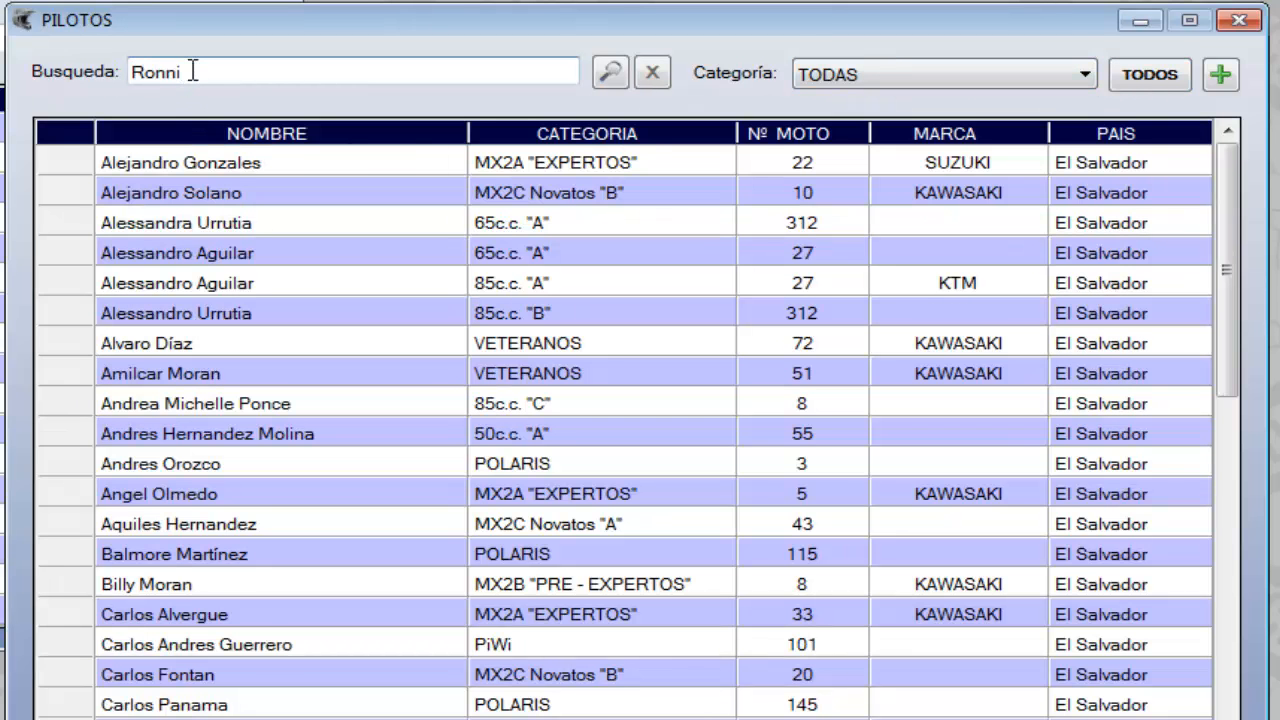
{"action": "type", "text": "e"}
{"action": "left_click", "coordinate": [183, 165]}
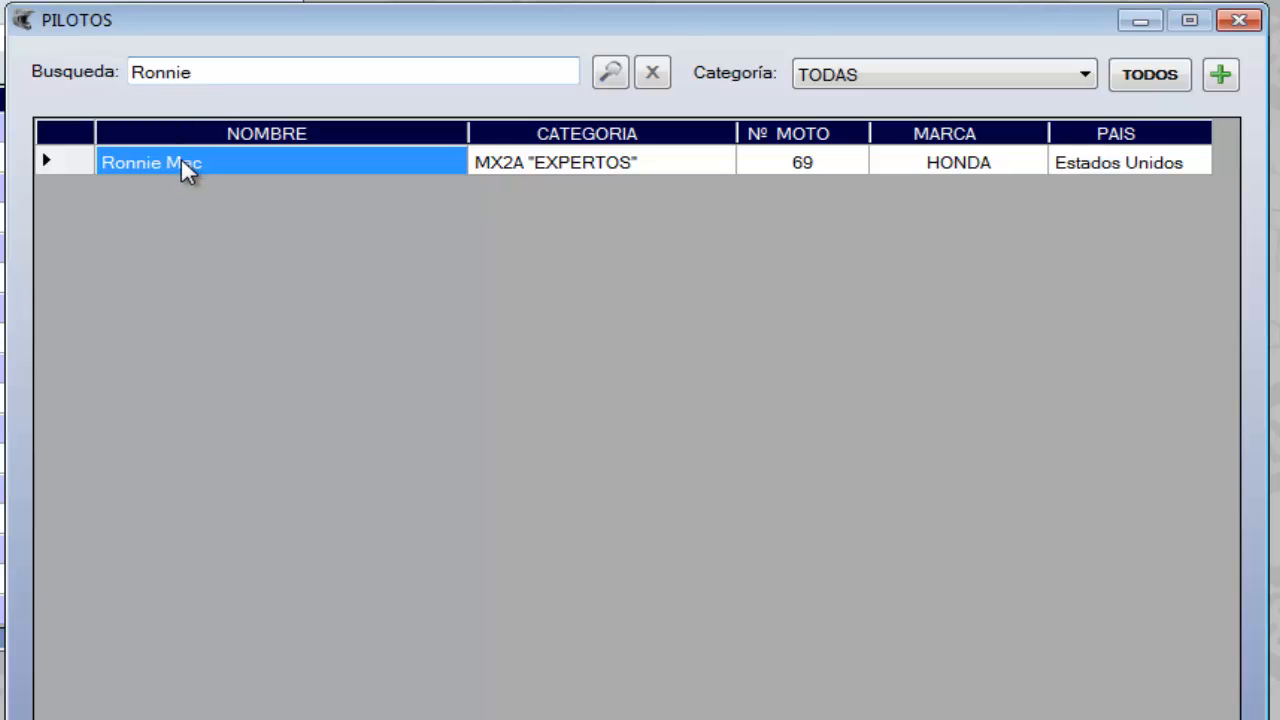
{"action": "double_click", "coordinate": [183, 170]}
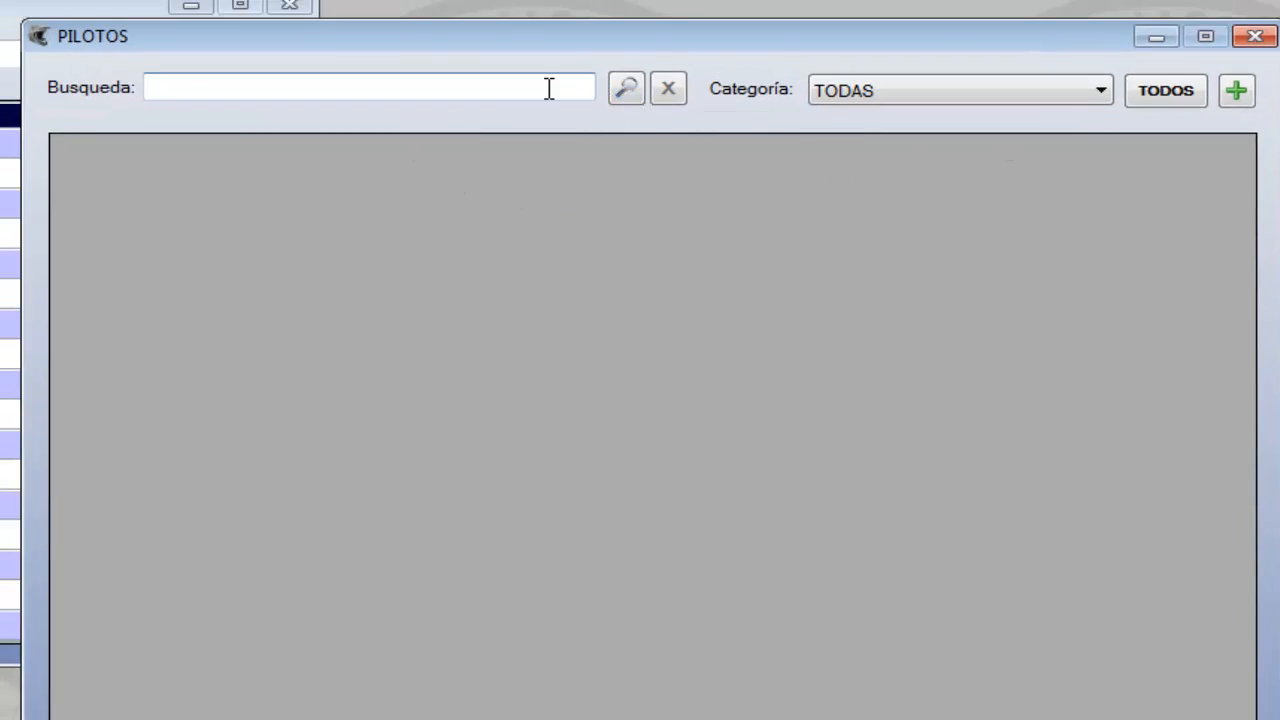
Start a new pilot record with the pilot's full name, nationality Extranjera and country Estados Unidos
{"action": "left_click", "coordinate": [1231, 92]}
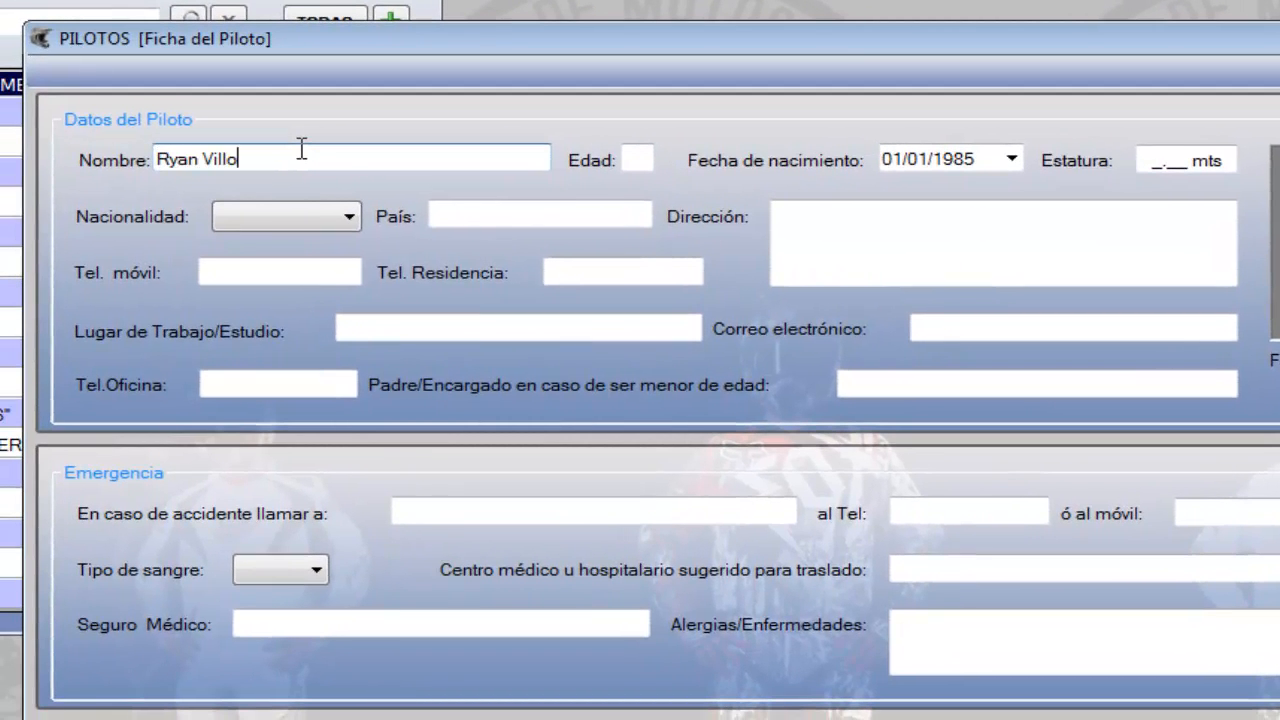
{"action": "key", "text": "Tab"}
{"action": "key", "text": "Tab"}
{"action": "key", "text": "Tab"}
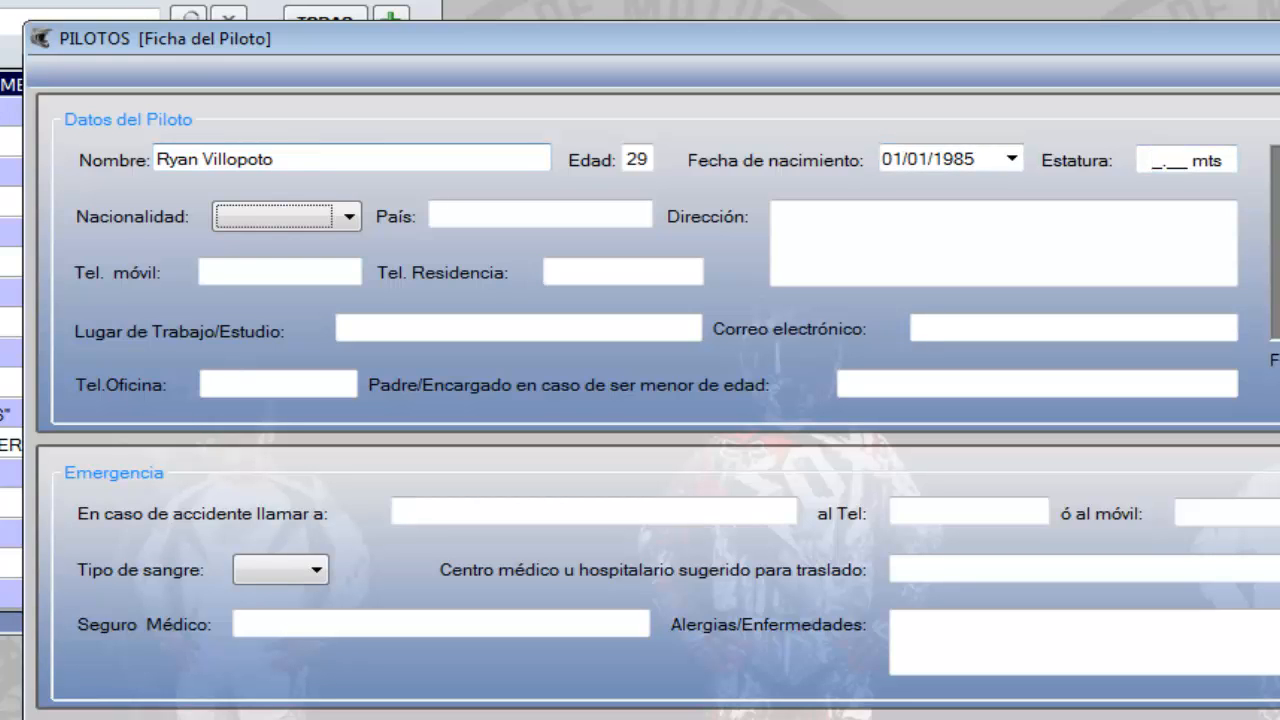
{"action": "left_click", "coordinate": [330, 220]}
{"action": "key", "text": "Down"}
{"action": "key", "text": "Tab"}
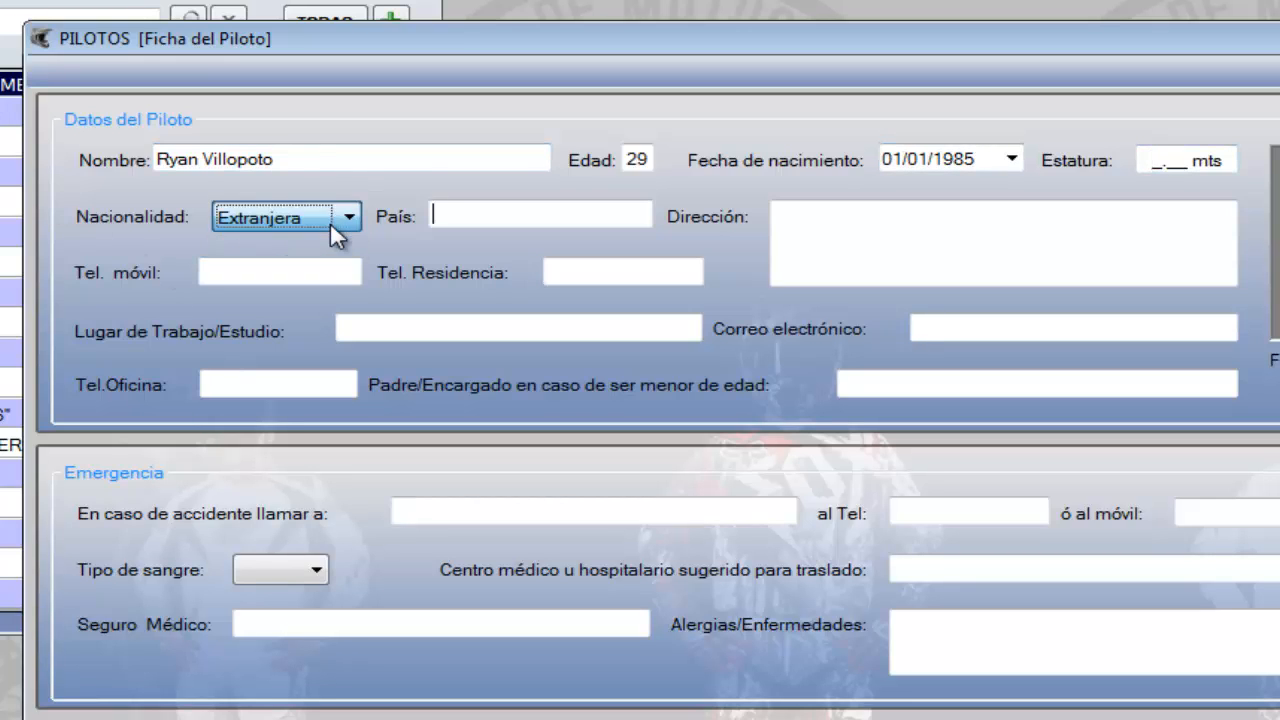
{"action": "type", "text": "Estado"}
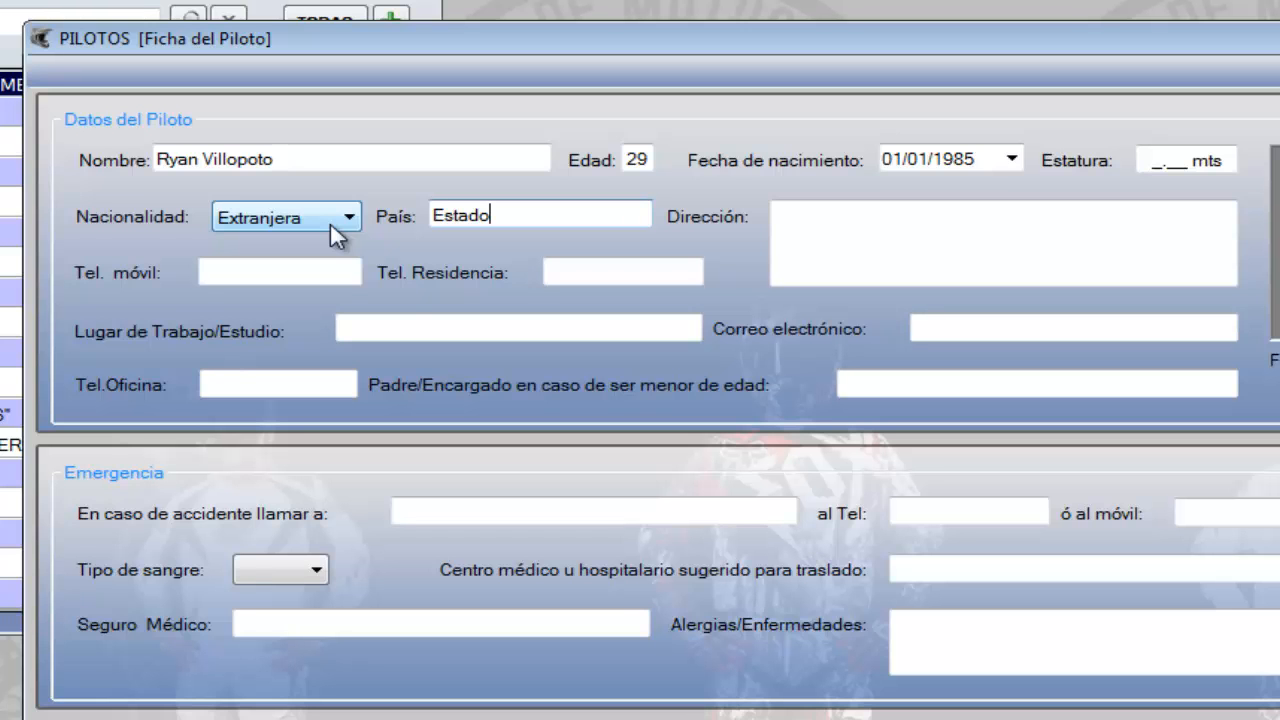
{"action": "type", "text": "s Unidos"}
{"action": "key", "text": "Tab"}
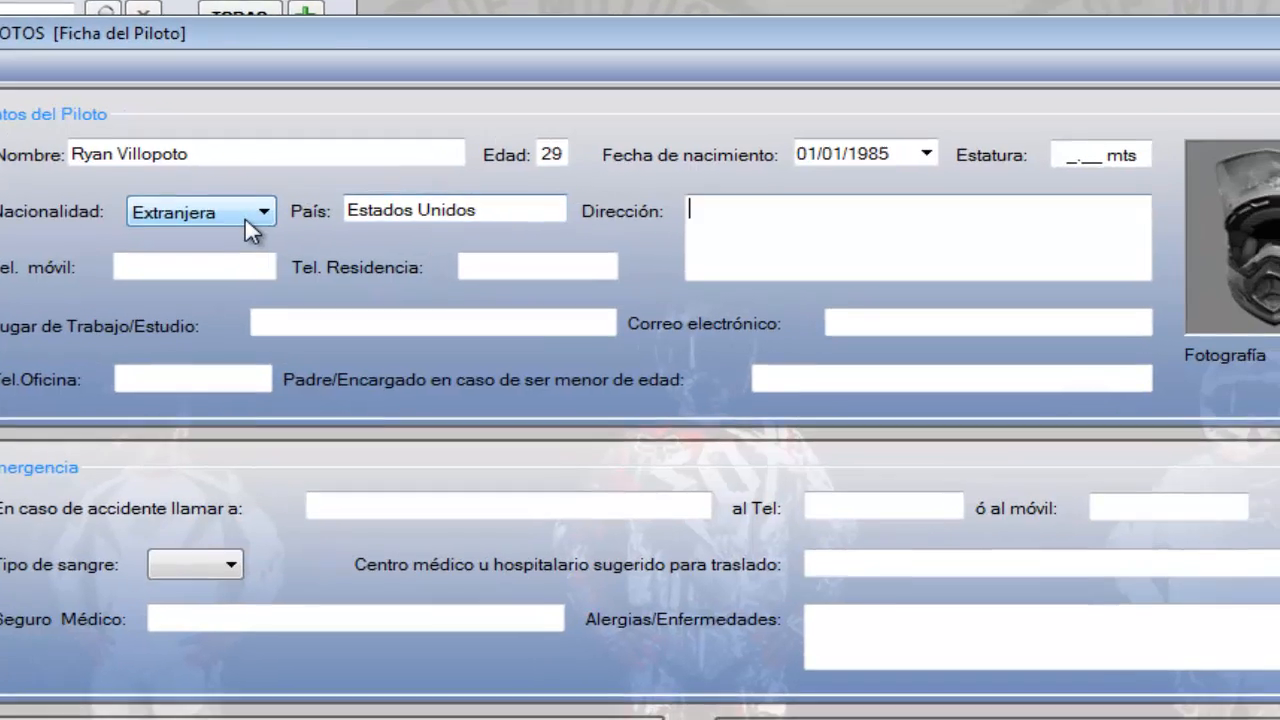
Fill in the pilot's address, mobile phone number and home phone number
{"action": "type", "text": "hjdhjkdbfhjdbf"}
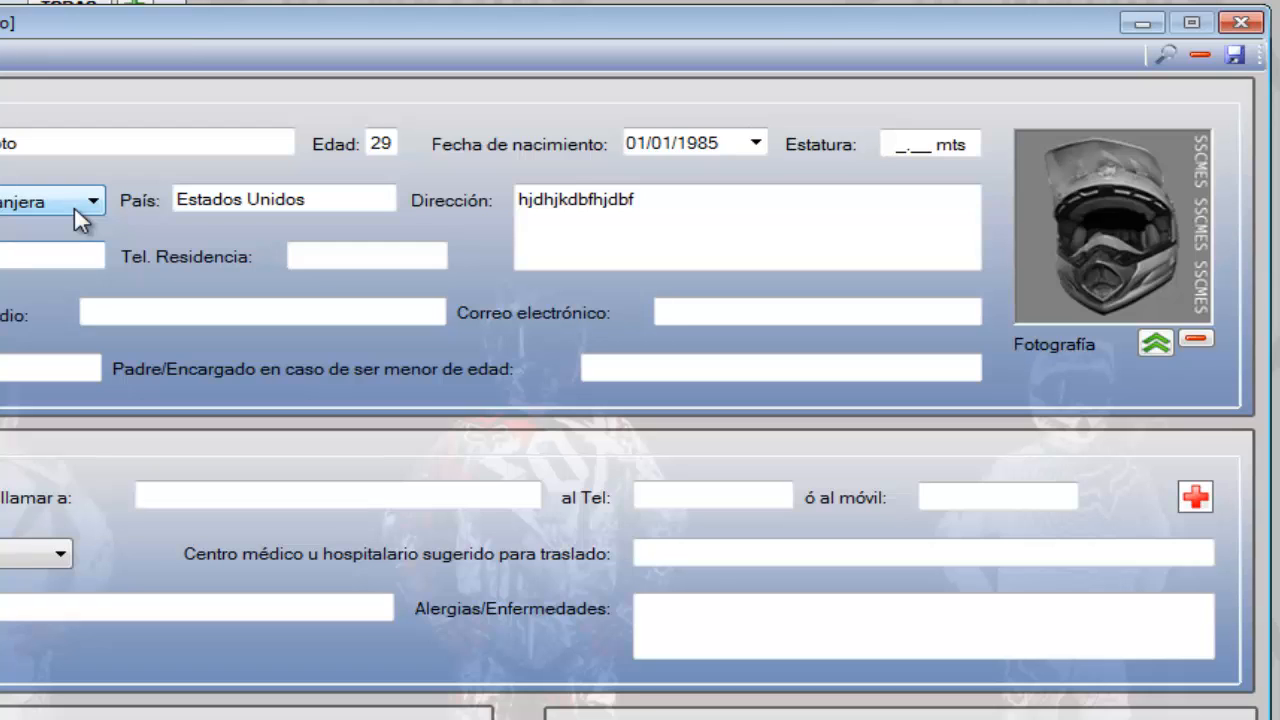
{"action": "key", "text": "Tab"}
{"action": "type", "text": "356"}
{"action": "key", "text": "Tab"}
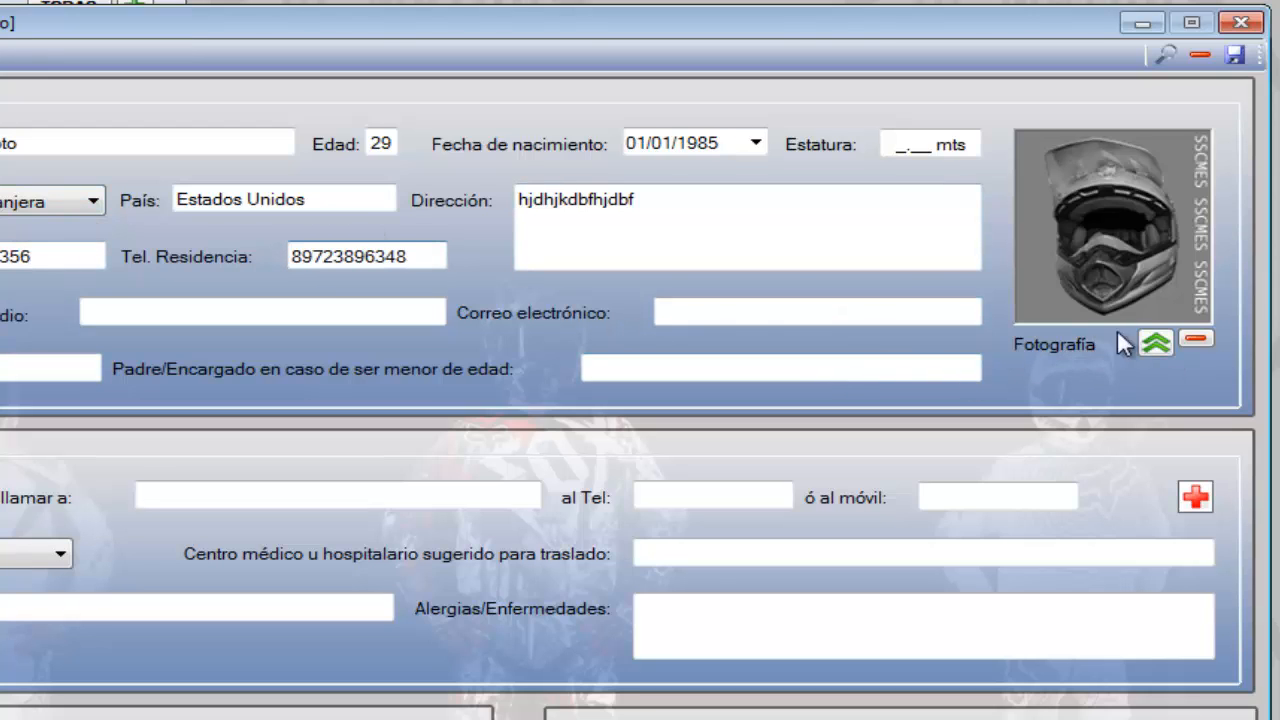
Try to load ryan2.jpg as the pilot's photograph
{"action": "left_click", "coordinate": [1155, 345]}
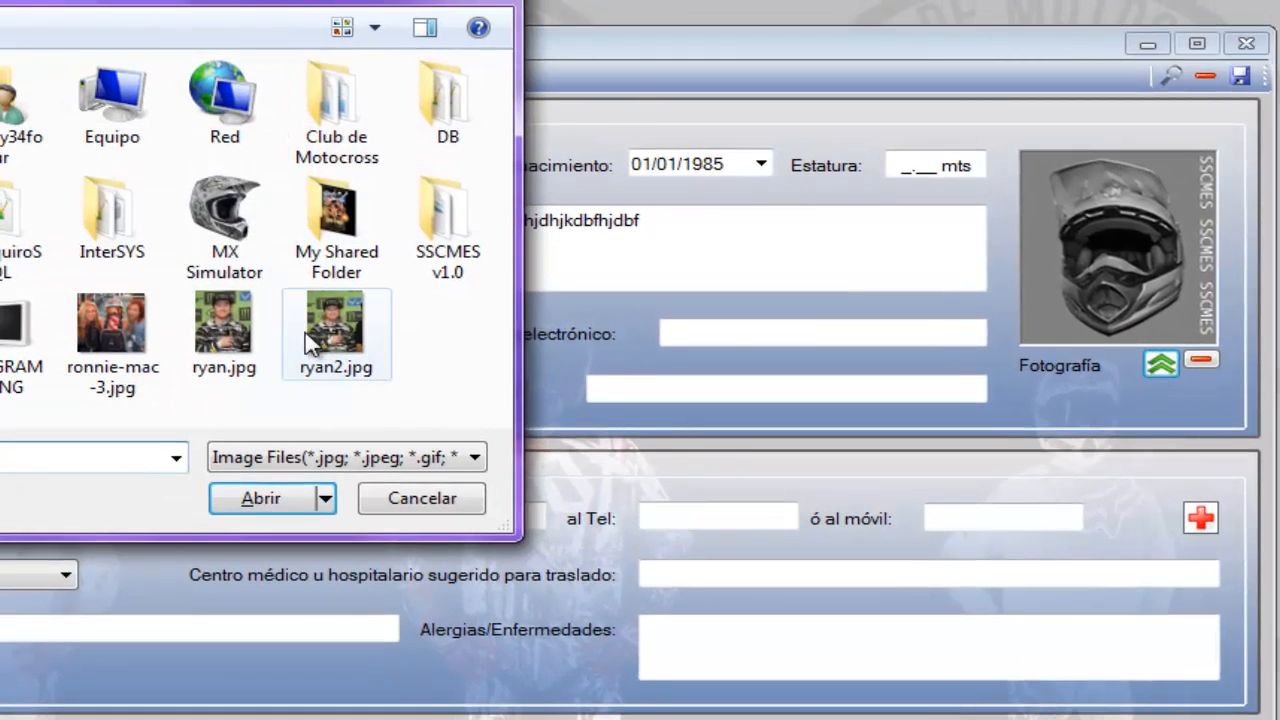
{"action": "double_click", "coordinate": [322, 340]}
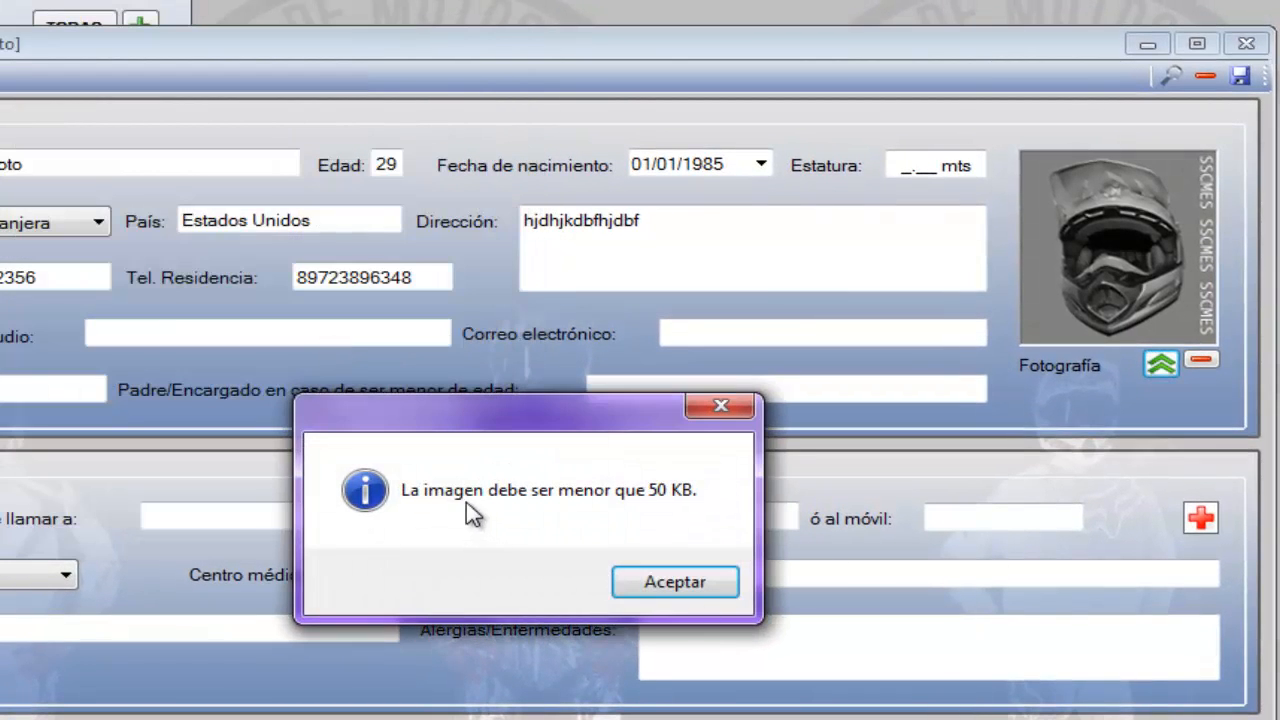
{"action": "left_click", "coordinate": [672, 582]}
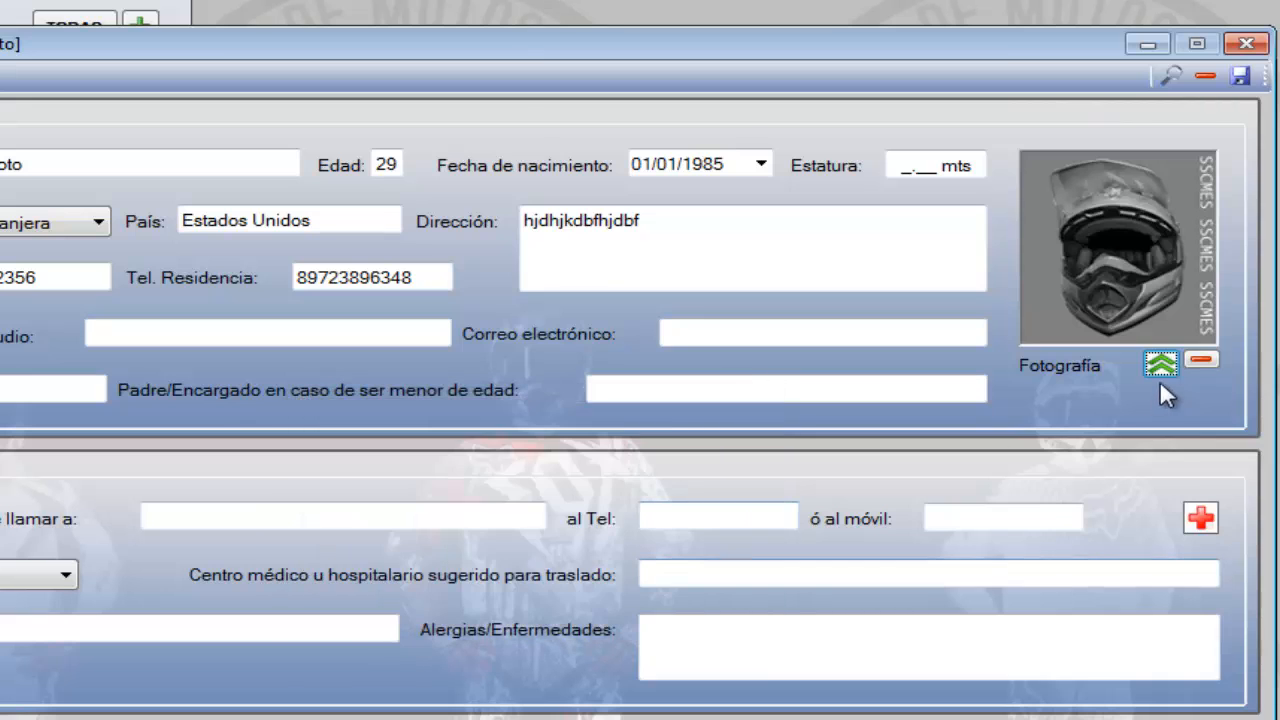
Load ryan.jpg as the pilot's photograph, remove it and load the same image again
{"action": "left_click", "coordinate": [1163, 364]}
{"action": "double_click", "coordinate": [208, 318]}
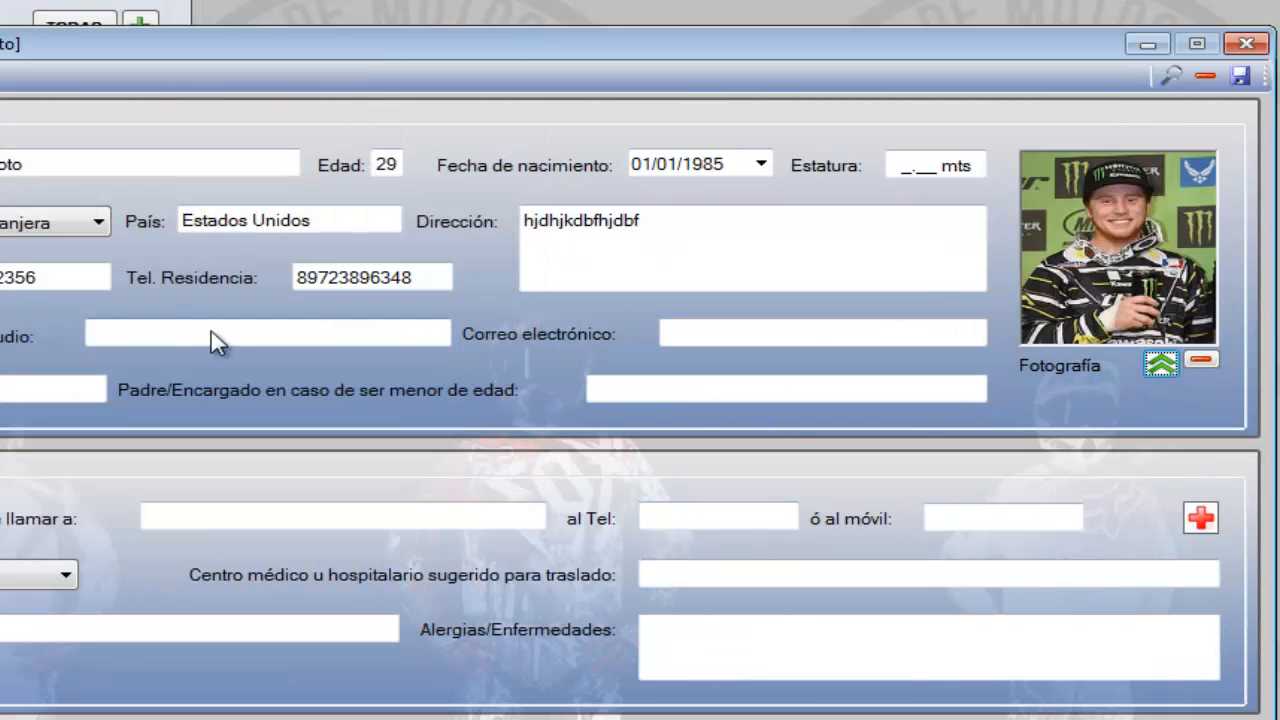
{"action": "left_click", "coordinate": [1198, 357]}
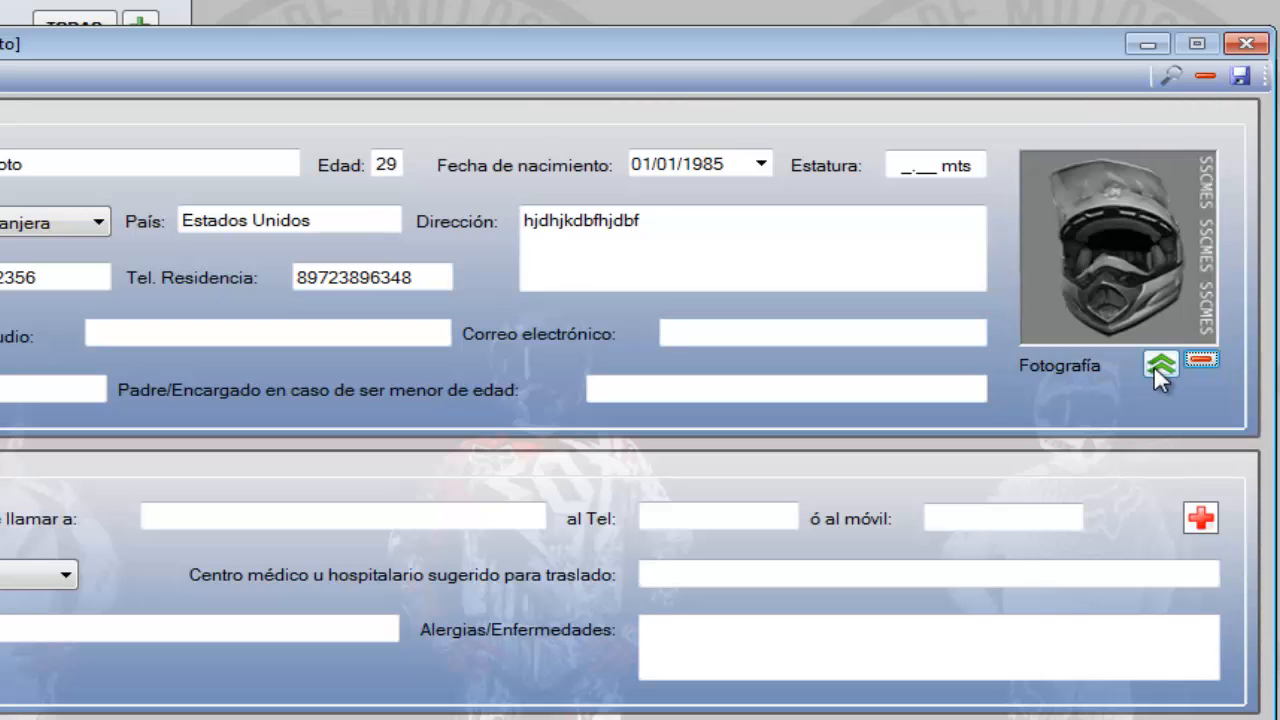
{"action": "left_click", "coordinate": [1158, 367]}
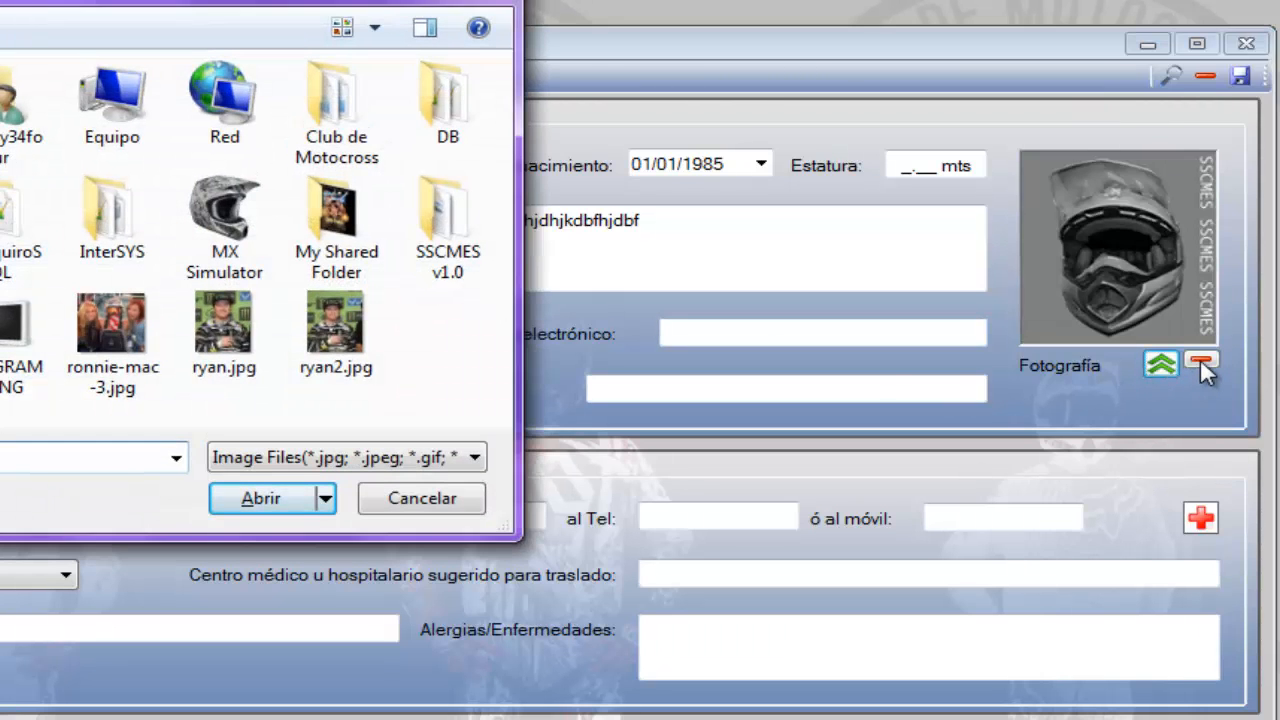
{"action": "double_click", "coordinate": [220, 345]}
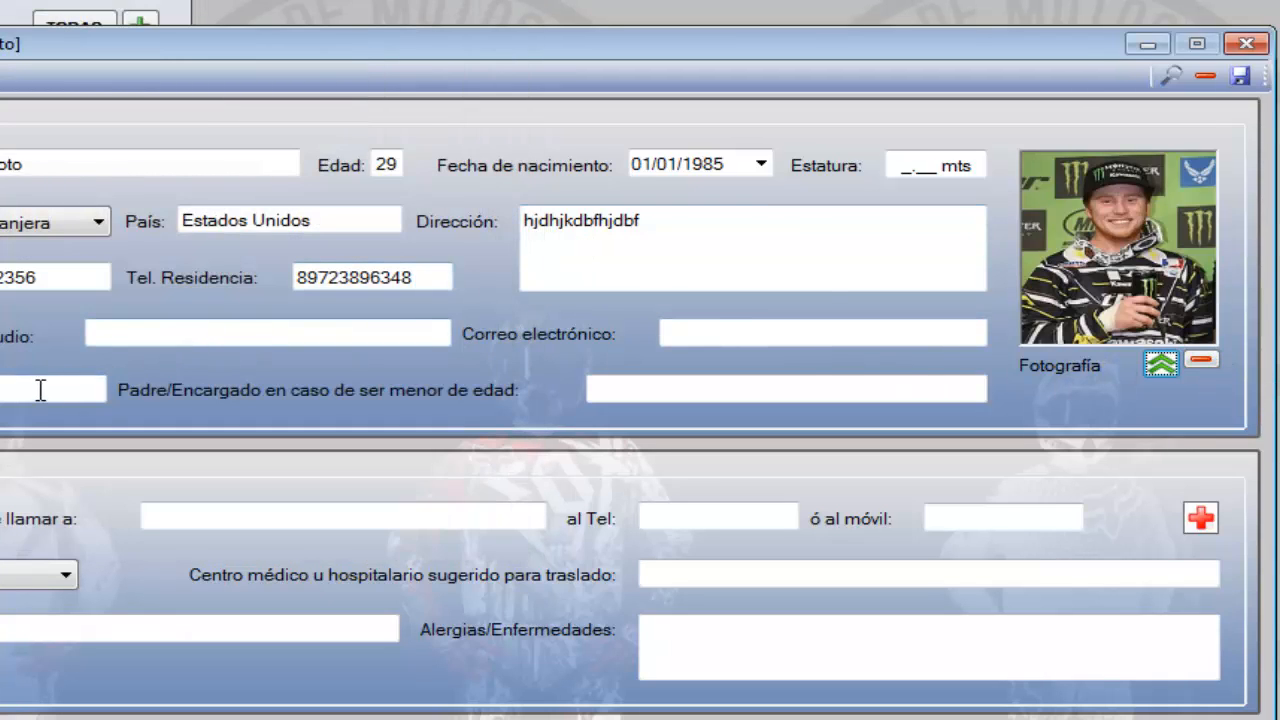
Leave the blood type blank and set the pilot's category to MX2A "EXPERTOS"
{"action": "left_click", "coordinate": [45, 578]}
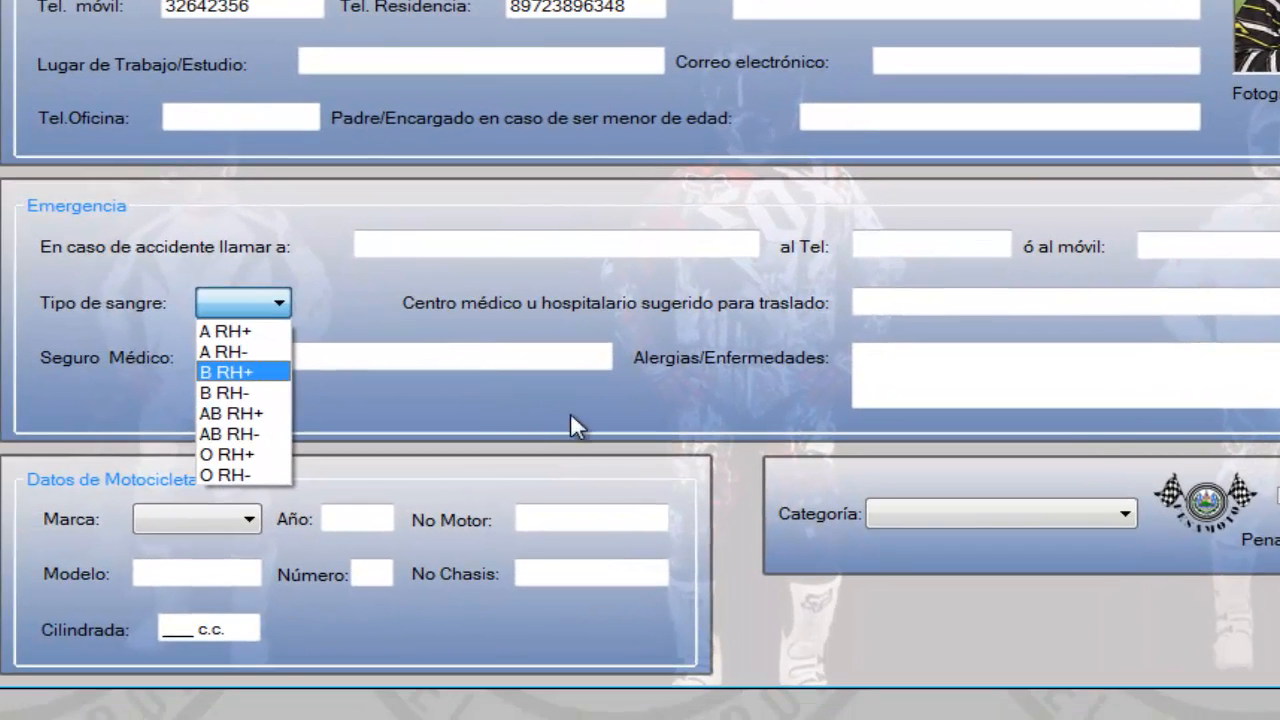
{"action": "left_click", "coordinate": [570, 415]}
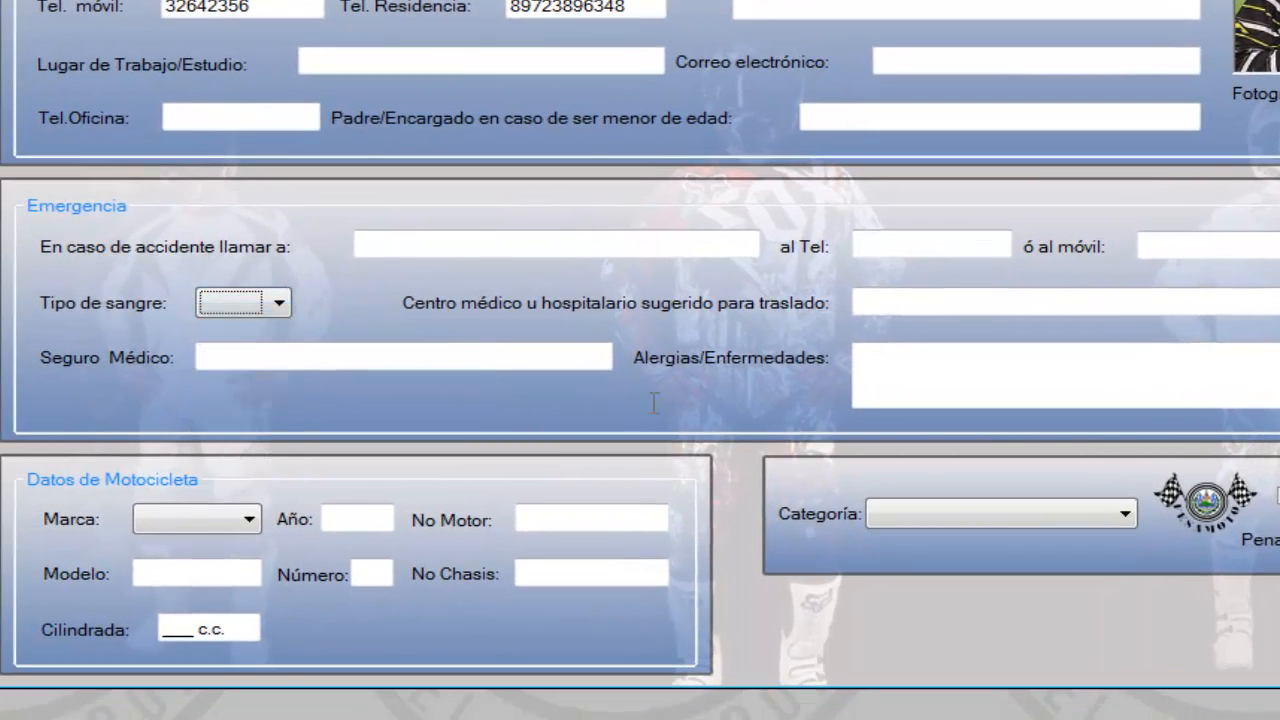
{"action": "left_click", "coordinate": [1124, 512]}
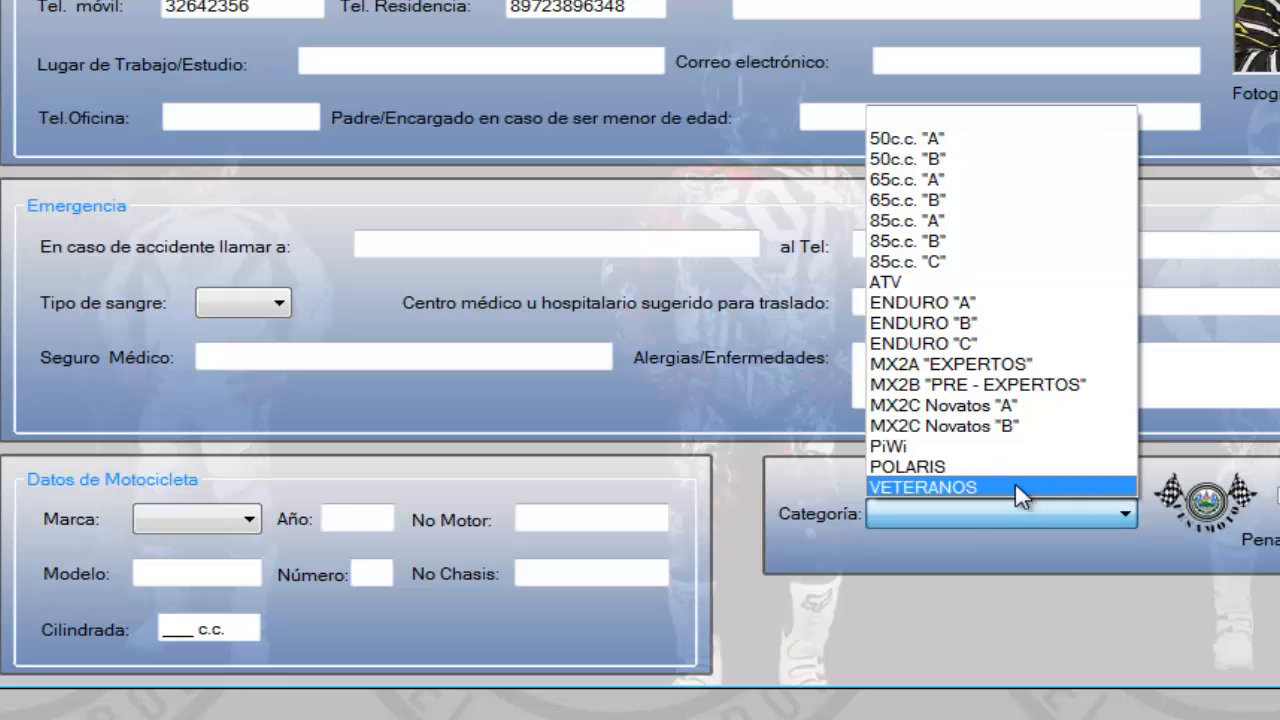
{"action": "left_click", "coordinate": [973, 364]}
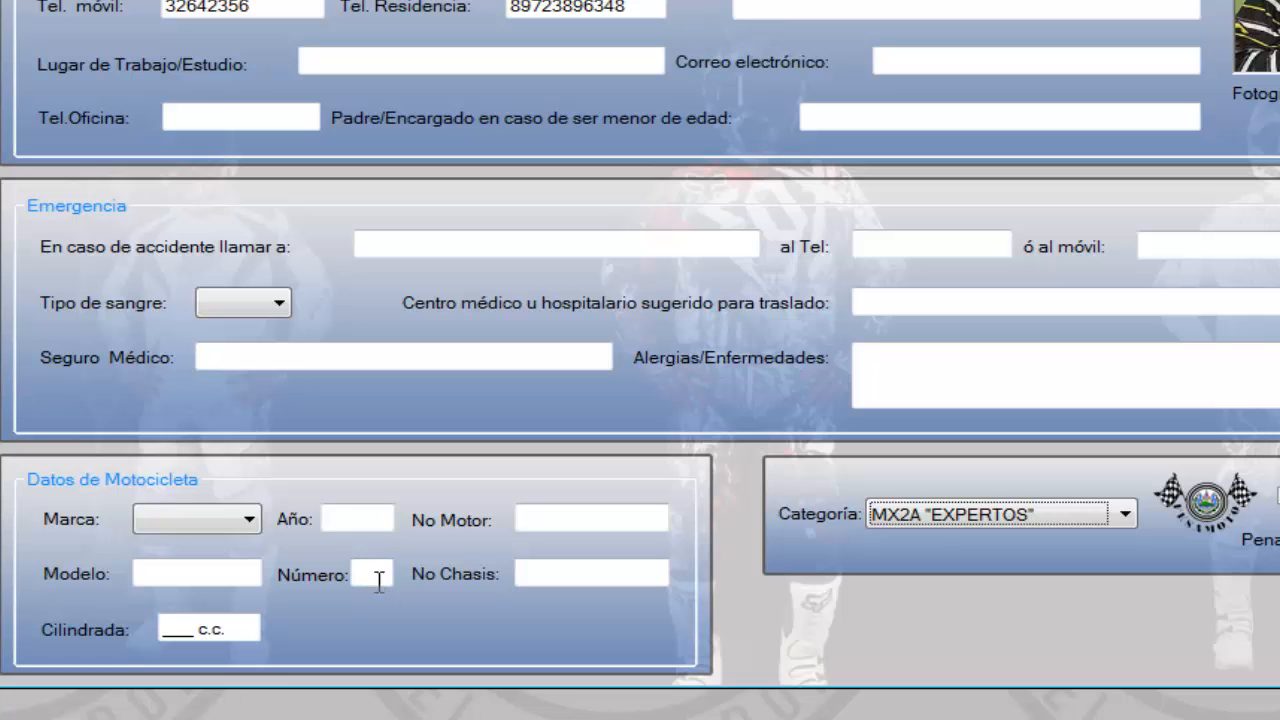
Enter motorcycle number 22, brand Kawasaki, model KXF and displacement 250 c.c., and try to save the pilot's record
{"action": "left_click", "coordinate": [383, 574]}
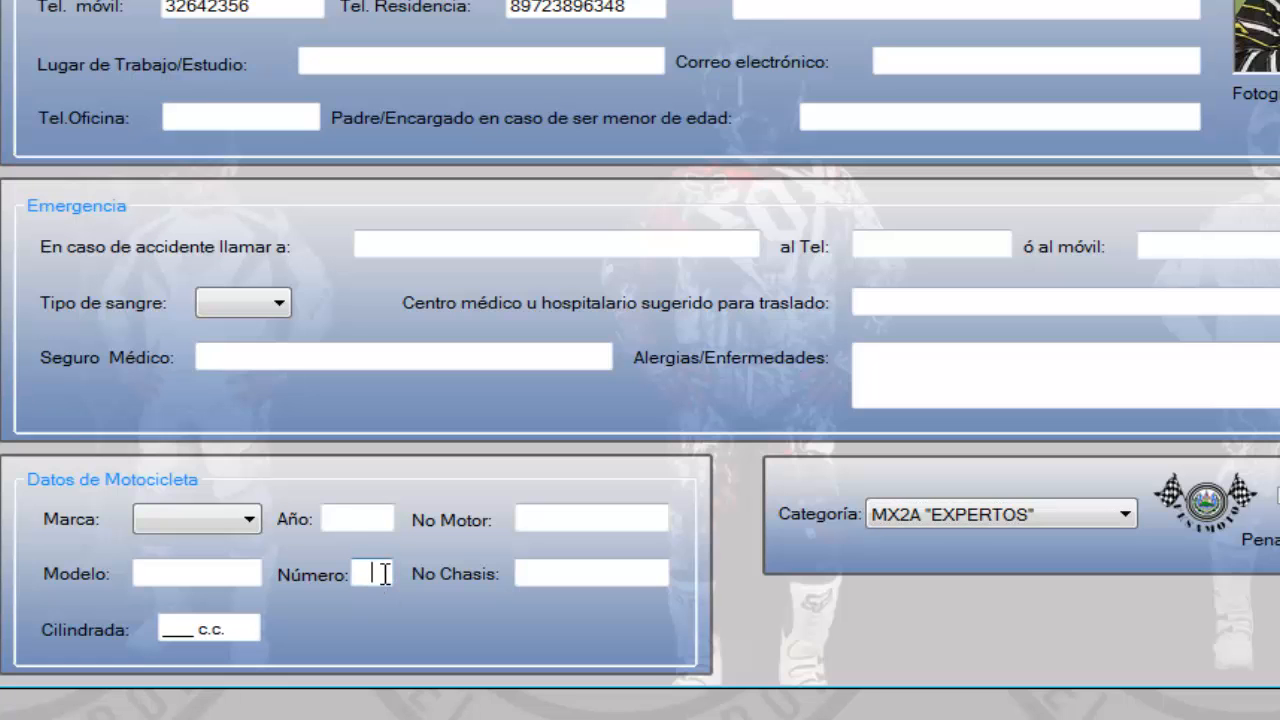
{"action": "left_click", "coordinate": [222, 520]}
{"action": "left_click", "coordinate": [172, 568]}
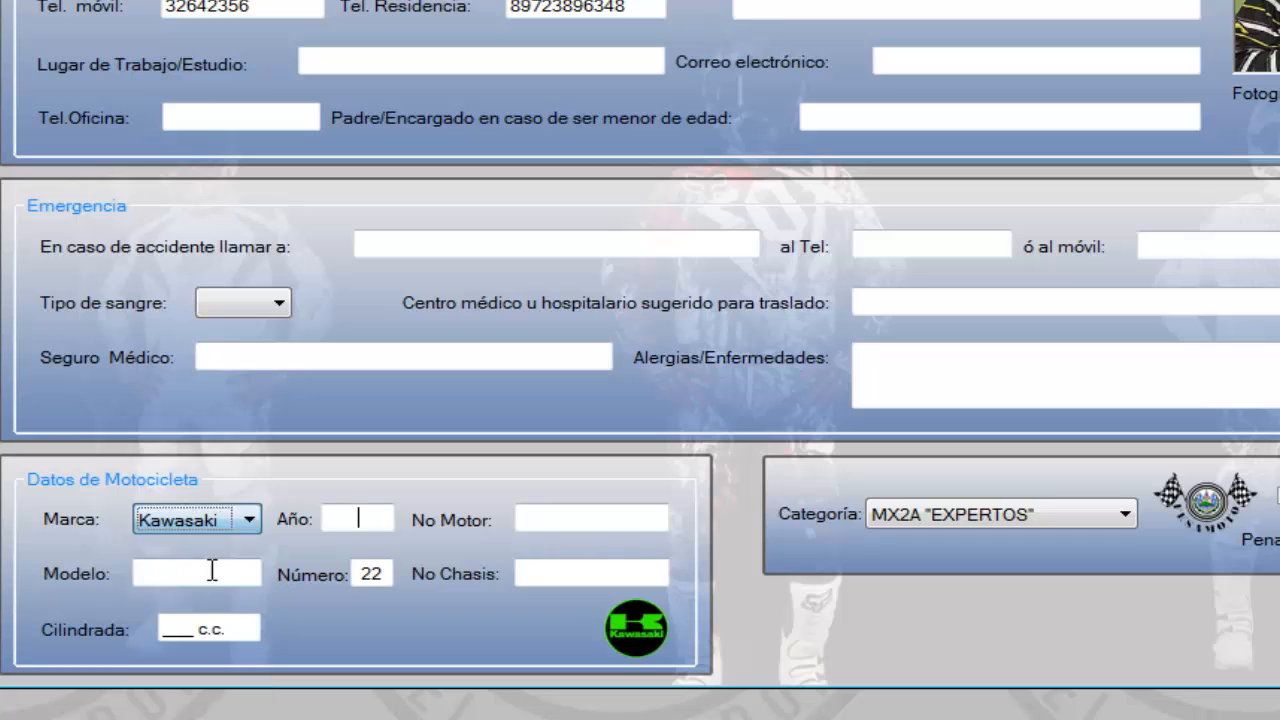
{"action": "left_click", "coordinate": [147, 575]}
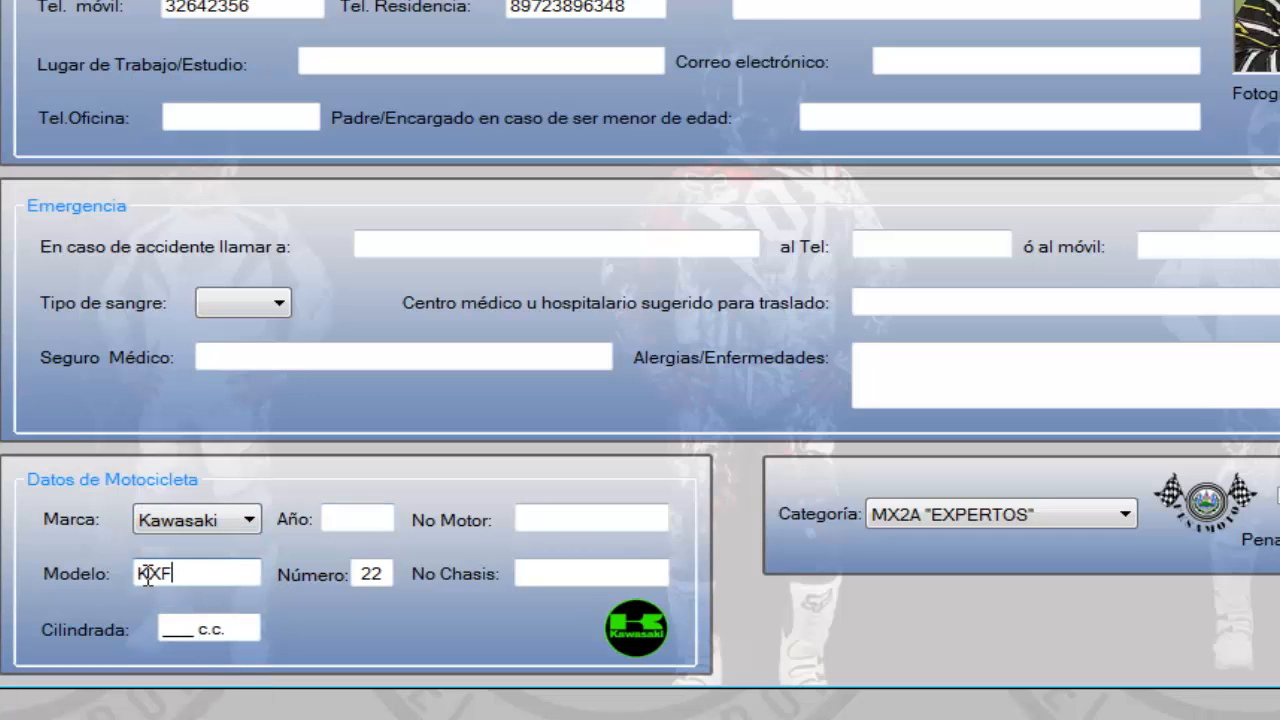
{"action": "key", "text": "Tab"}
{"action": "key", "text": "Tab"}
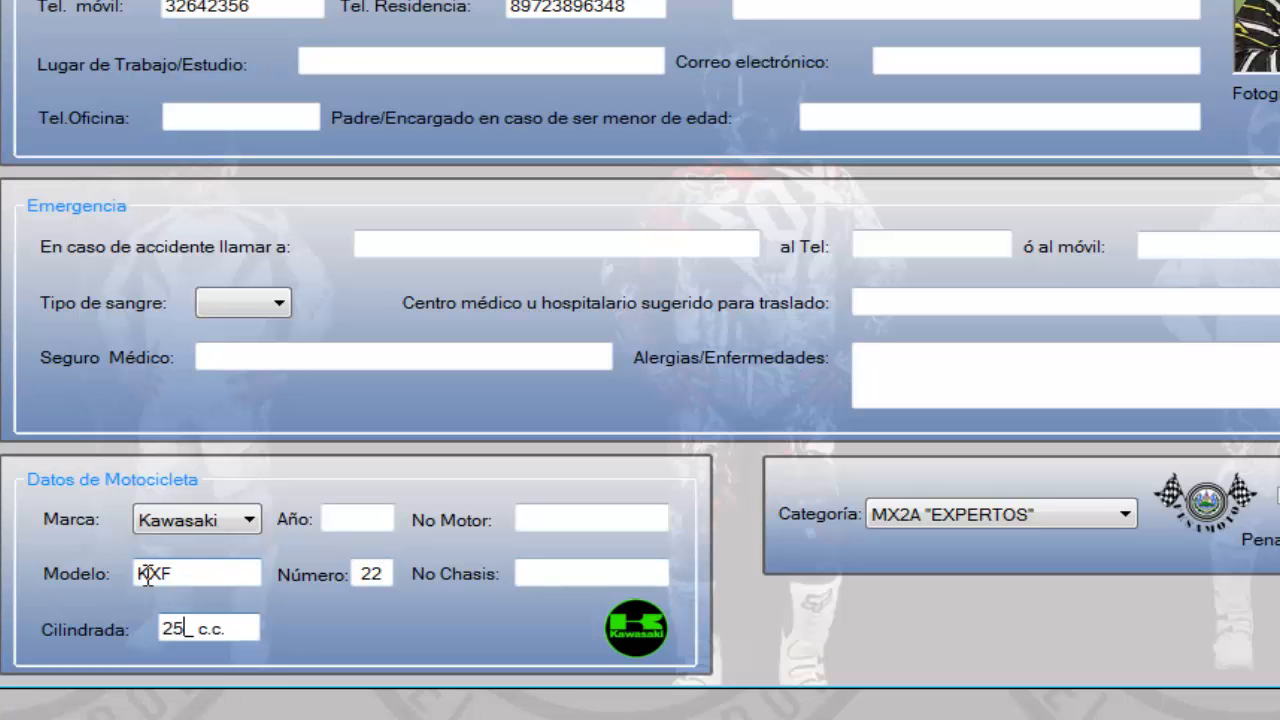
{"action": "type", "text": "0"}
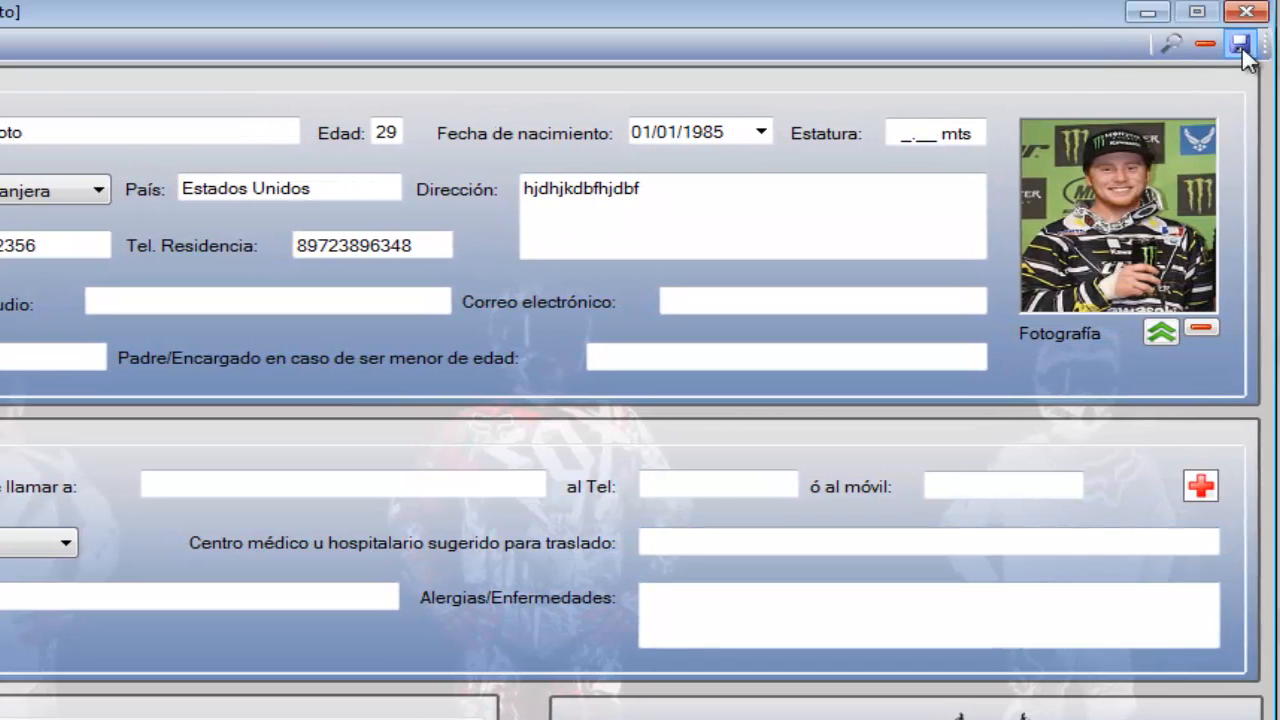
{"action": "left_click", "coordinate": [1240, 45]}
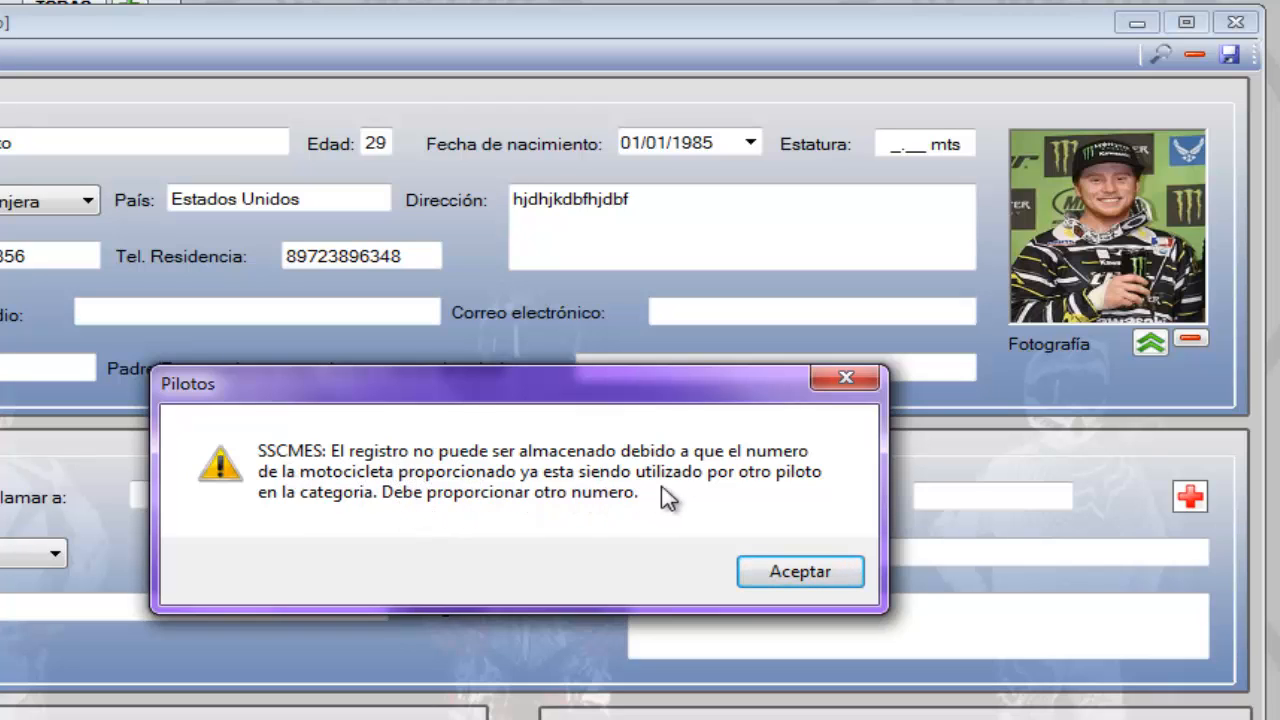
{"action": "left_click", "coordinate": [822, 578]}
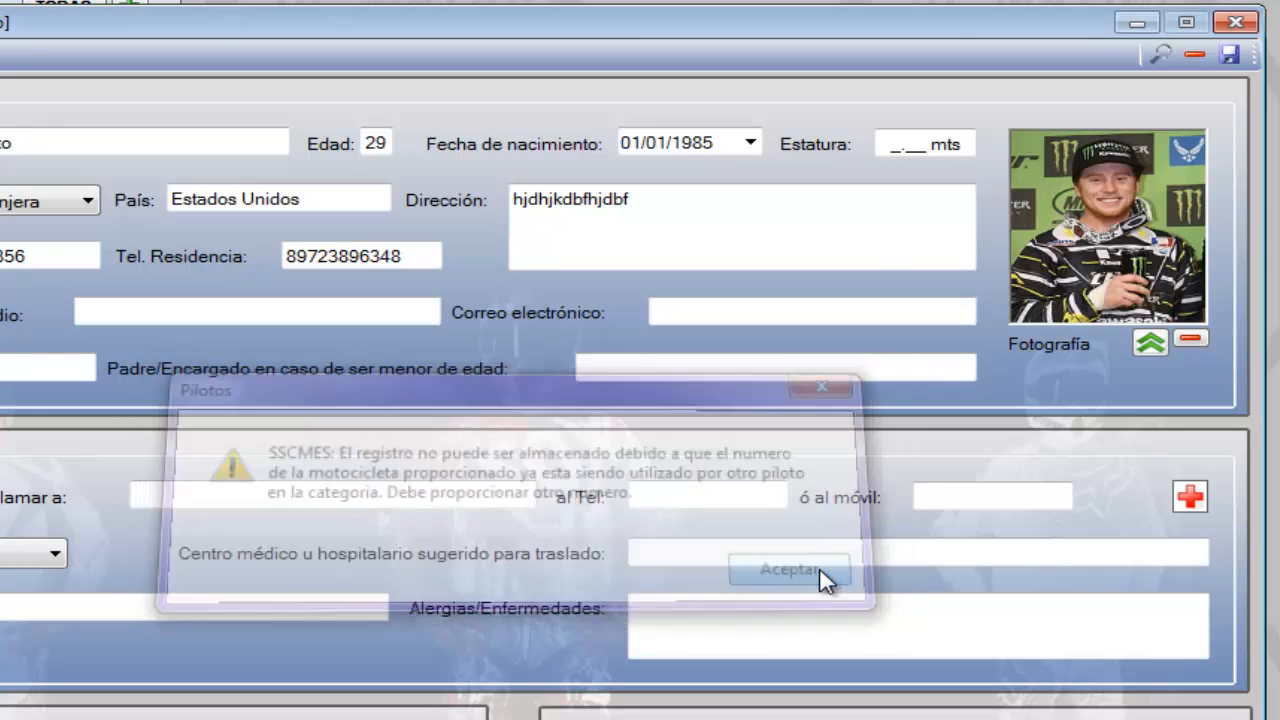
Search the pilots by first name and open the MX2A "EXPERTOS" pilot who holds number 22
{"action": "left_click", "coordinate": [1160, 53]}
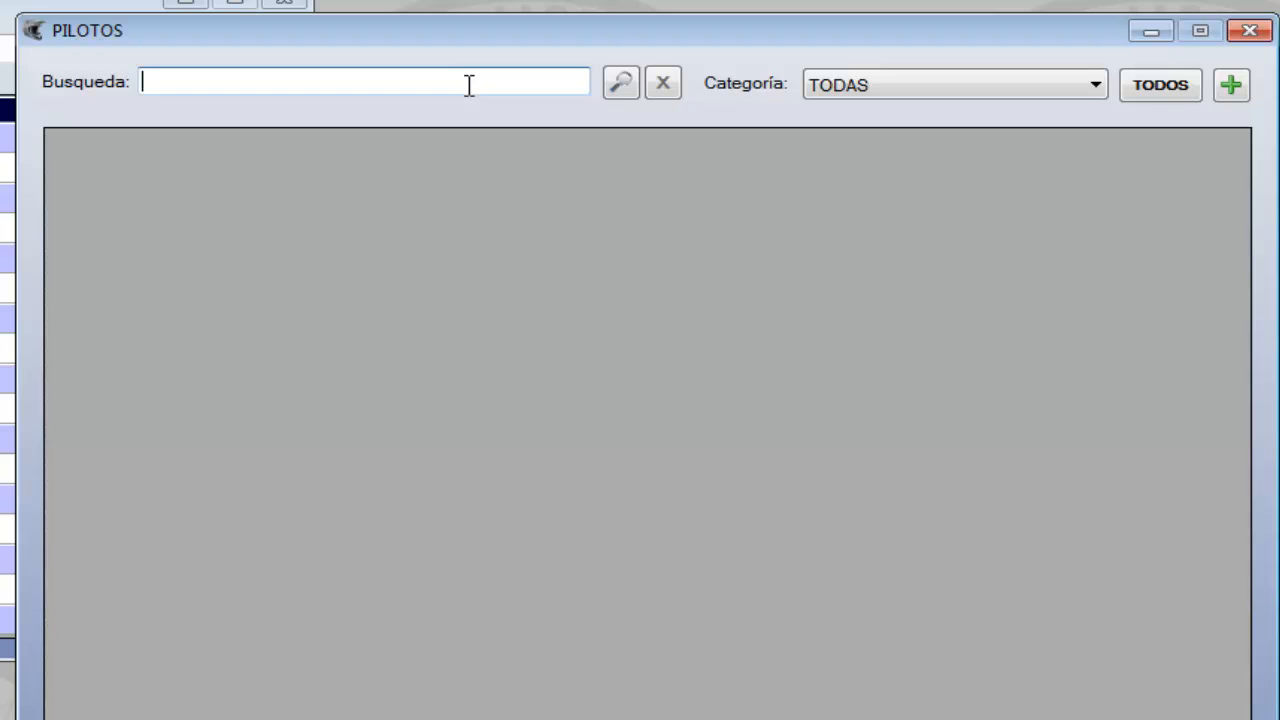
{"action": "type", "text": "aleja"}
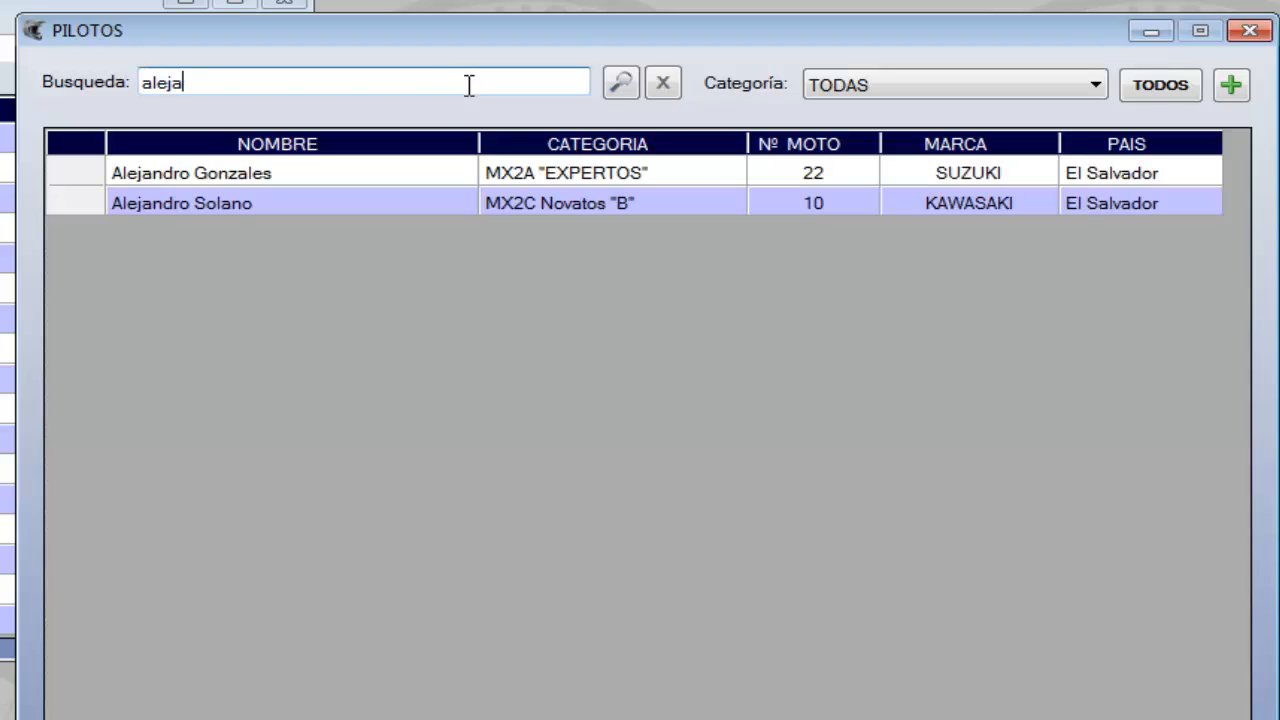
{"action": "double_click", "coordinate": [617, 178]}
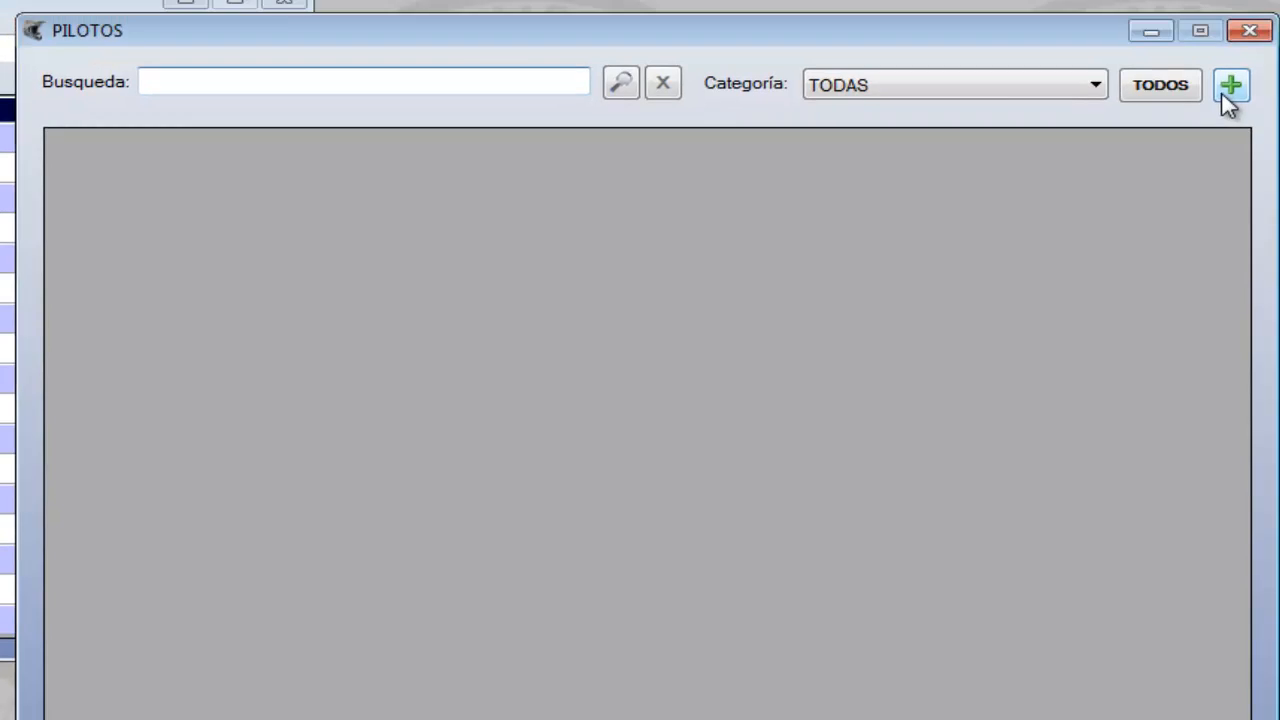
Start another new pilot record and enter the pilot's full name
{"action": "left_click", "coordinate": [1226, 92]}
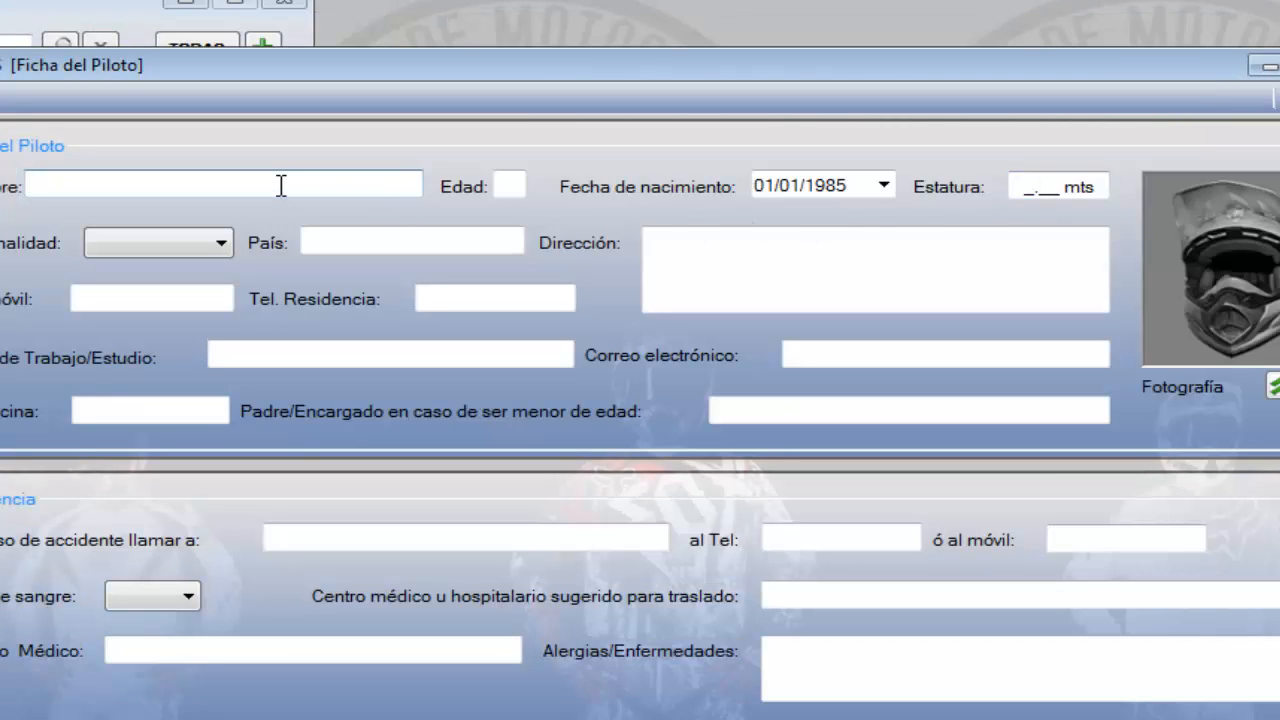
{"action": "type", "text": "Ryan Villopoto"}
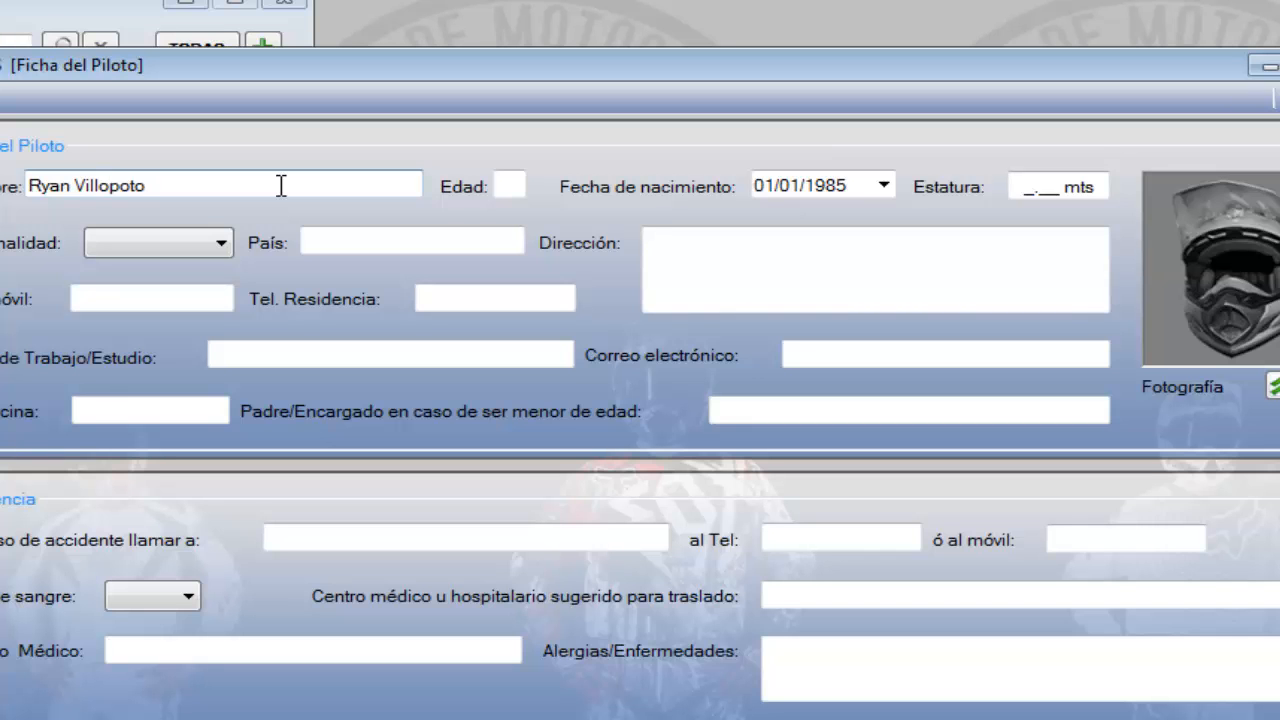
{"action": "key", "text": "Tab"}
{"action": "key", "text": "Tab"}
Set the pilot's nationality to Extranjera and the country to Estados Unidos
{"action": "key", "text": "Down"}
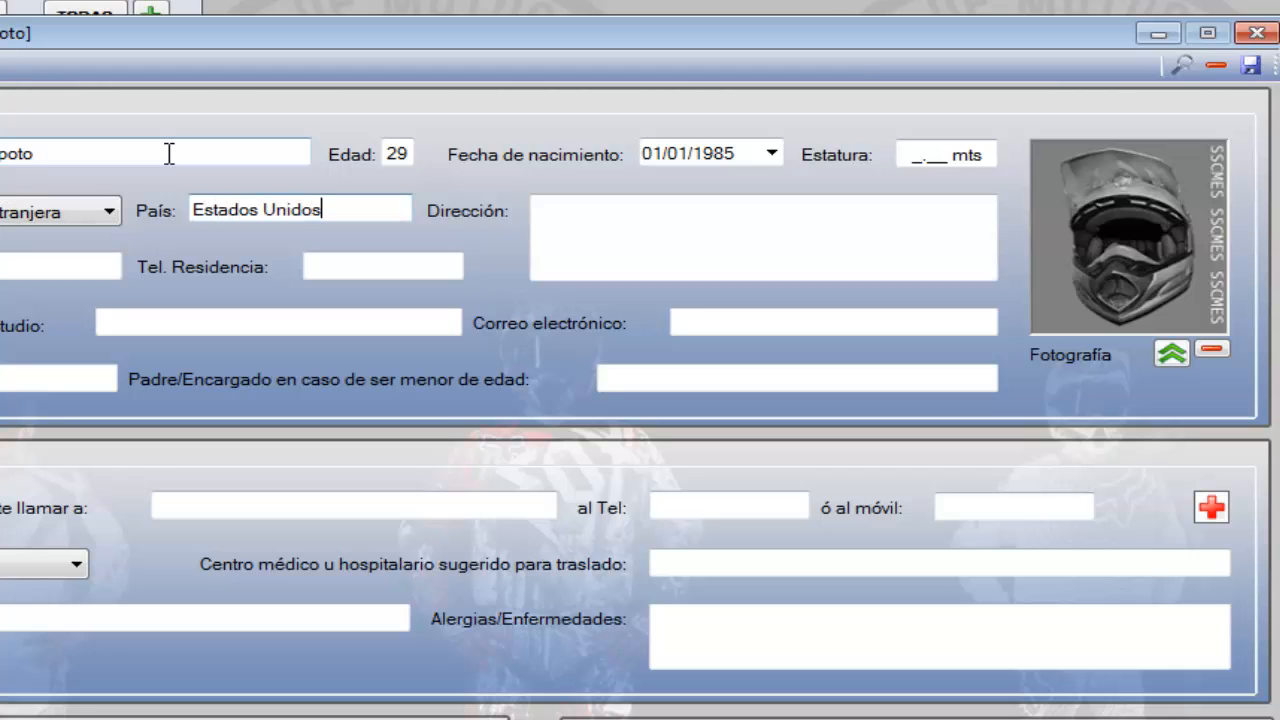
{"action": "key", "text": "Tab"}
{"action": "key", "text": "Tab"}
{"action": "key", "text": "Tab"}
{"action": "key", "text": "Tab"}
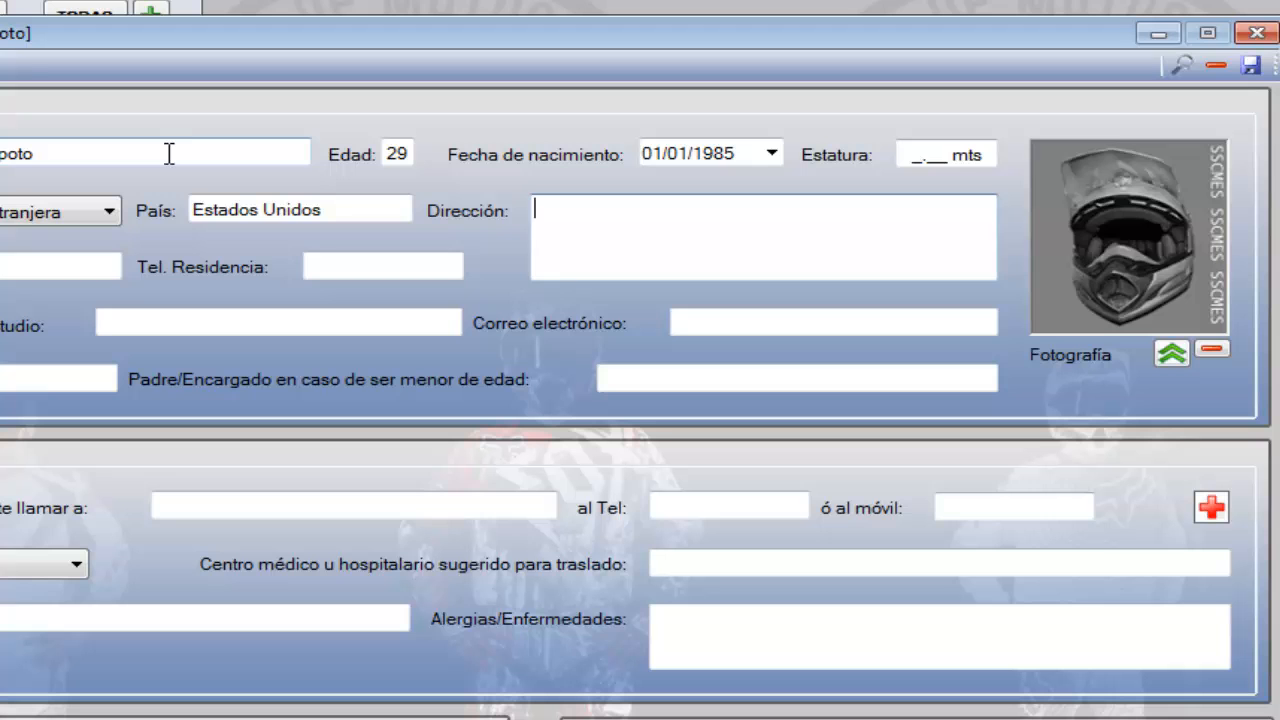
Set the pilot's blood type to O RH-
{"action": "left_click", "coordinate": [50, 570]}
{"action": "key", "text": "o"}
{"action": "key", "text": "o"}
{"action": "key", "text": "Tab"}
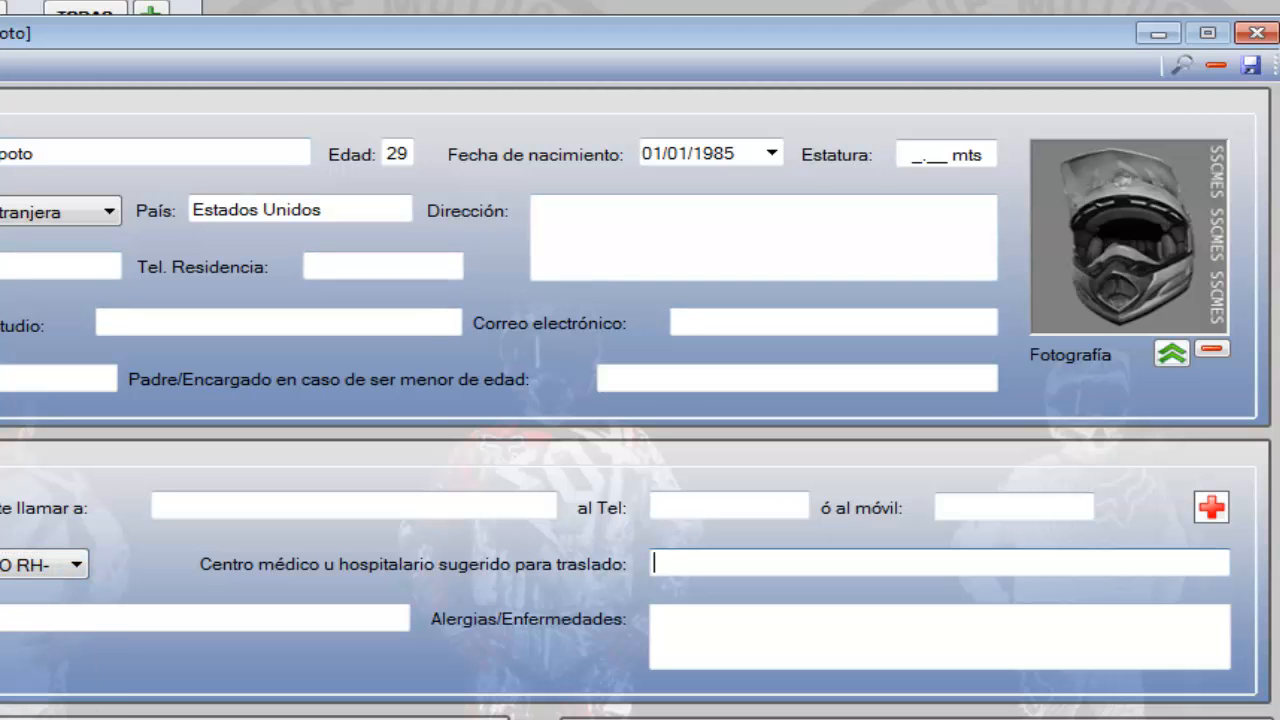
Enter a 2014 Kawasaki KXF of 250 c.c. with number 1, and set the pilot's category to MX2A "EXPERTOS"
{"action": "left_click", "coordinate": [80, 669]}
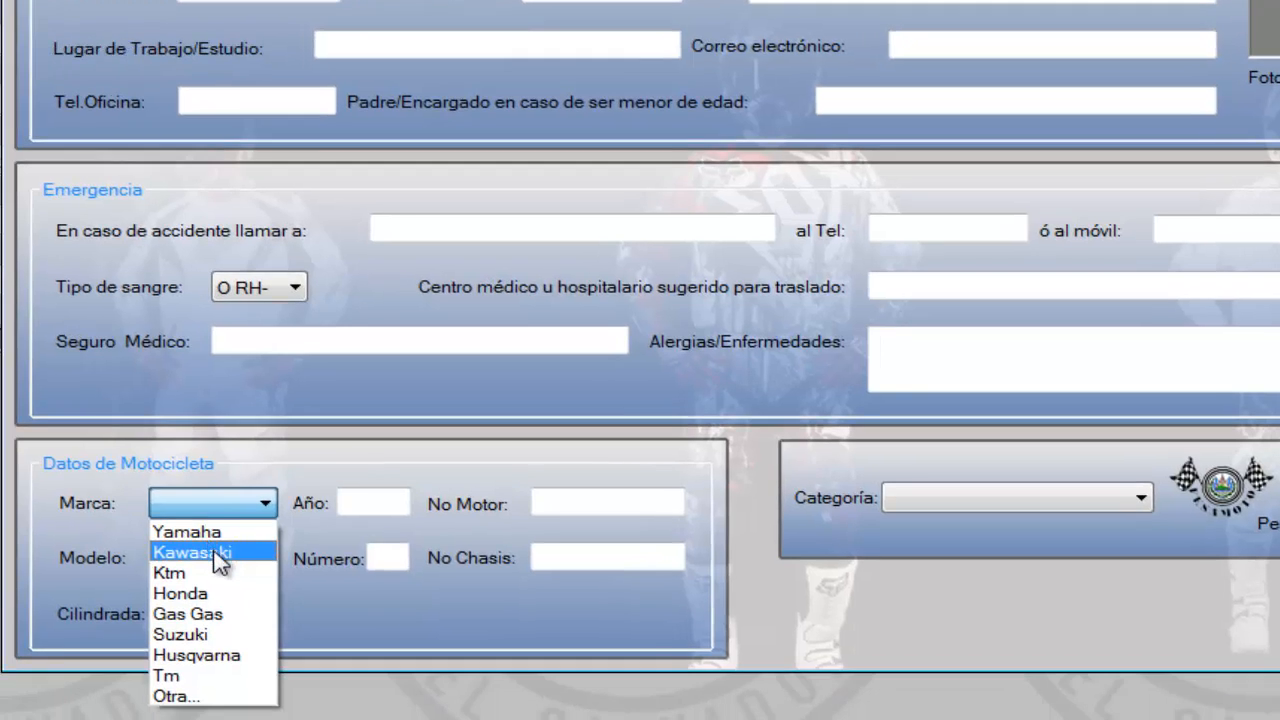
{"action": "left_click", "coordinate": [214, 550]}
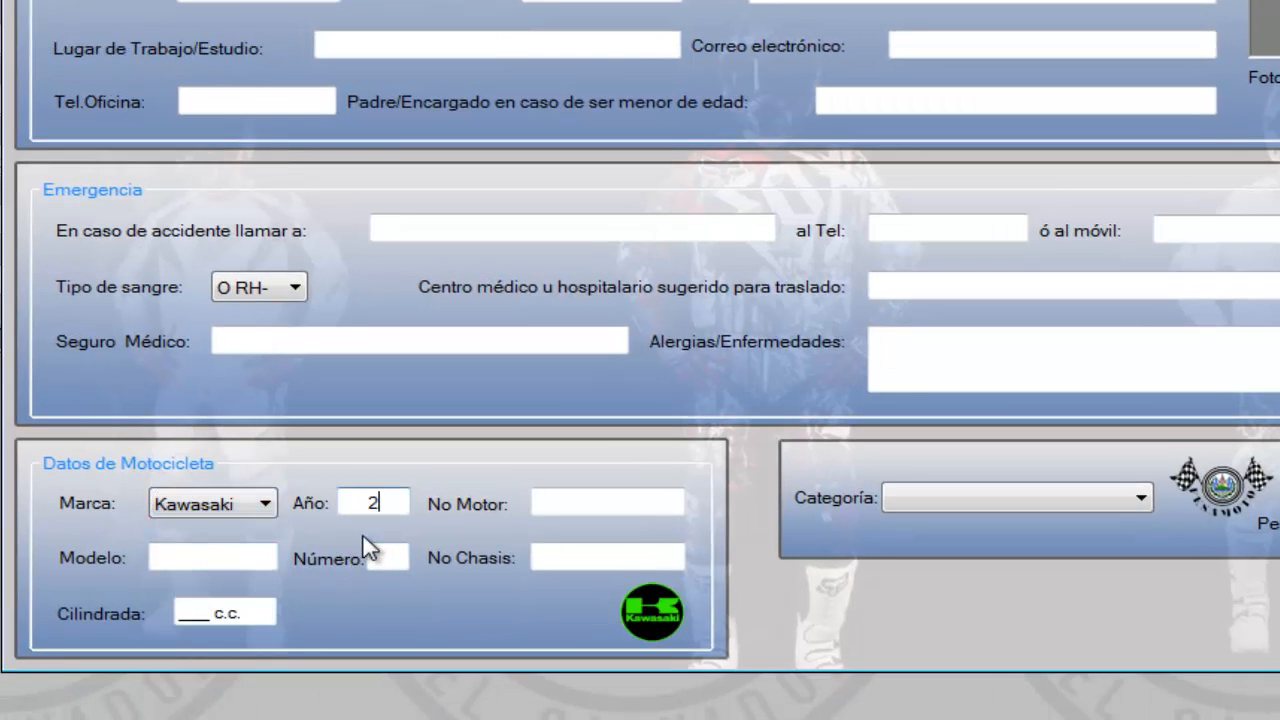
{"action": "left_click", "coordinate": [212, 564]}
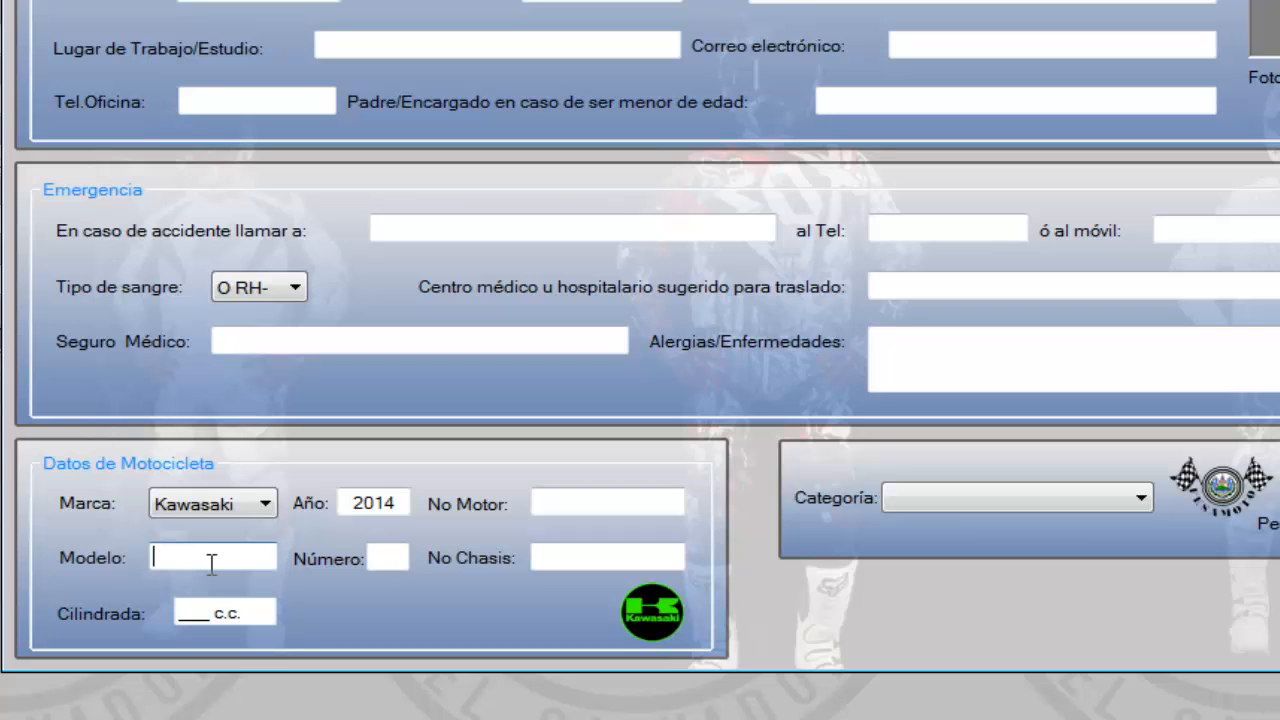
{"action": "key", "text": "Tab"}
{"action": "key", "text": "Tab"}
{"action": "key", "text": "Tab"}
{"action": "type", "text": "250"}
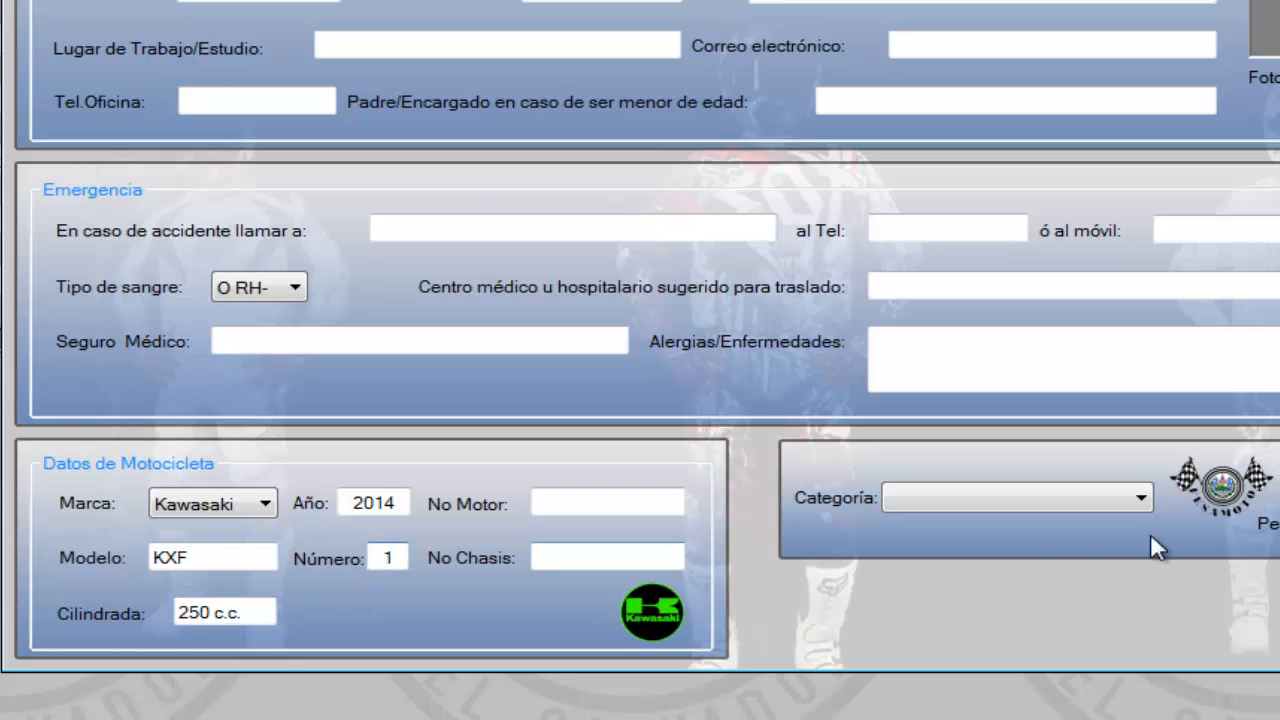
{"action": "left_click", "coordinate": [1134, 506]}
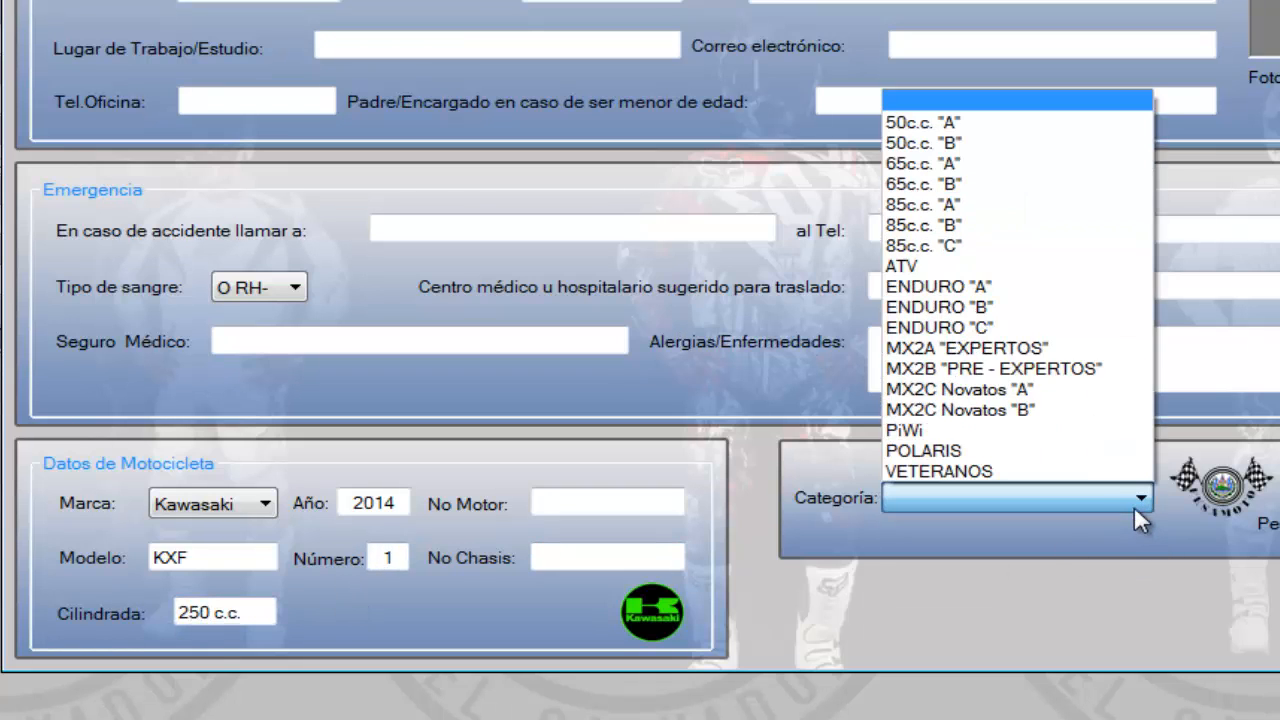
{"action": "left_click", "coordinate": [1000, 350]}
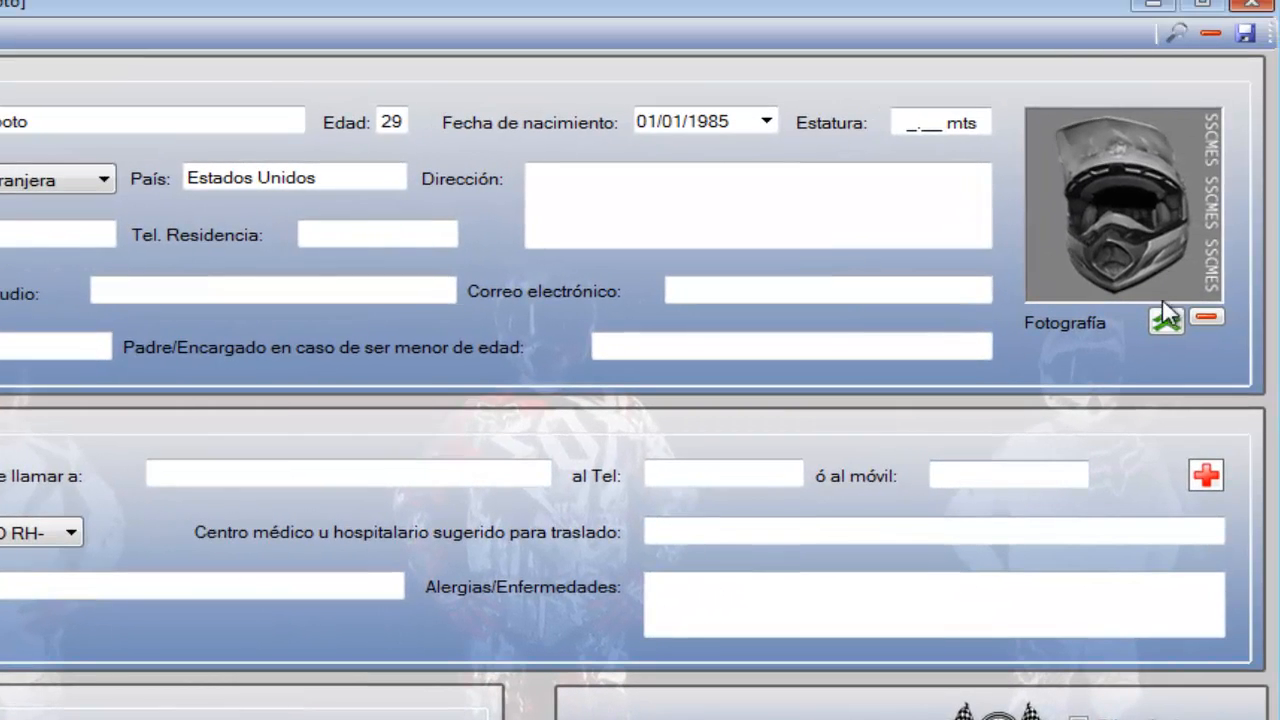
Load ryan.jpg as the pilot's photo and save the record
{"action": "left_click", "coordinate": [1163, 318]}
{"action": "double_click", "coordinate": [229, 280]}
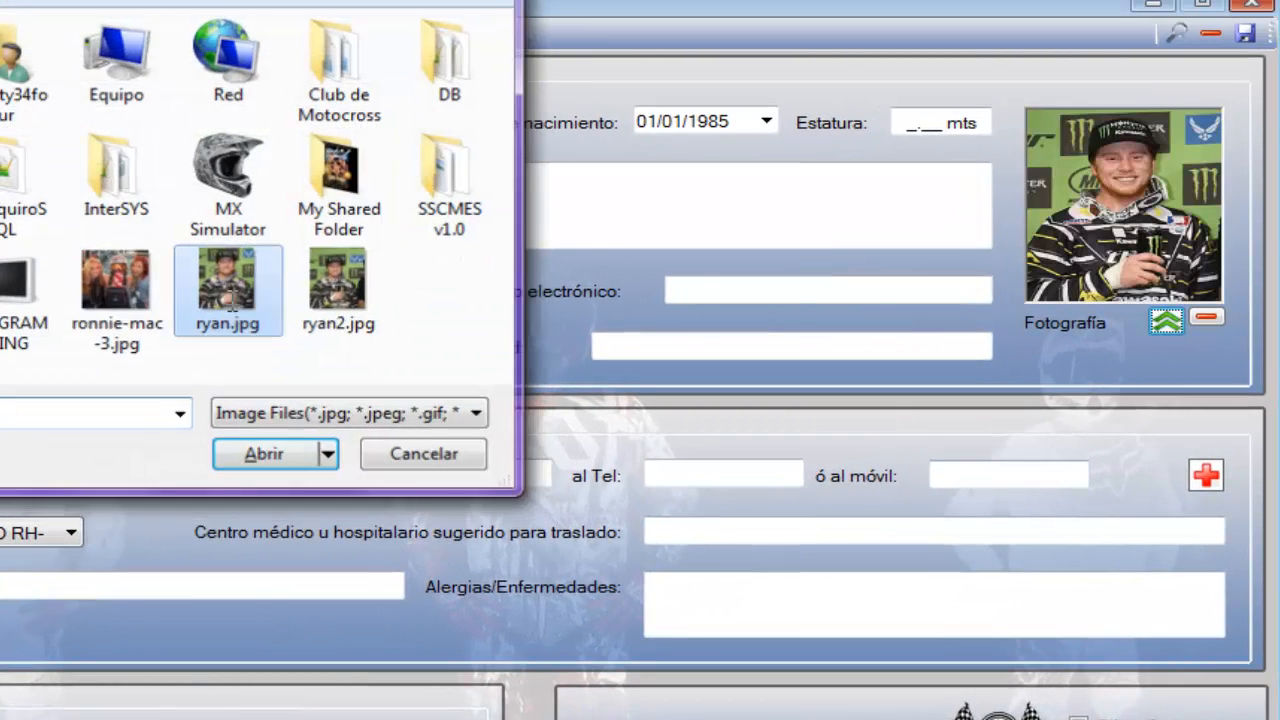
{"action": "left_click", "coordinate": [1245, 33]}
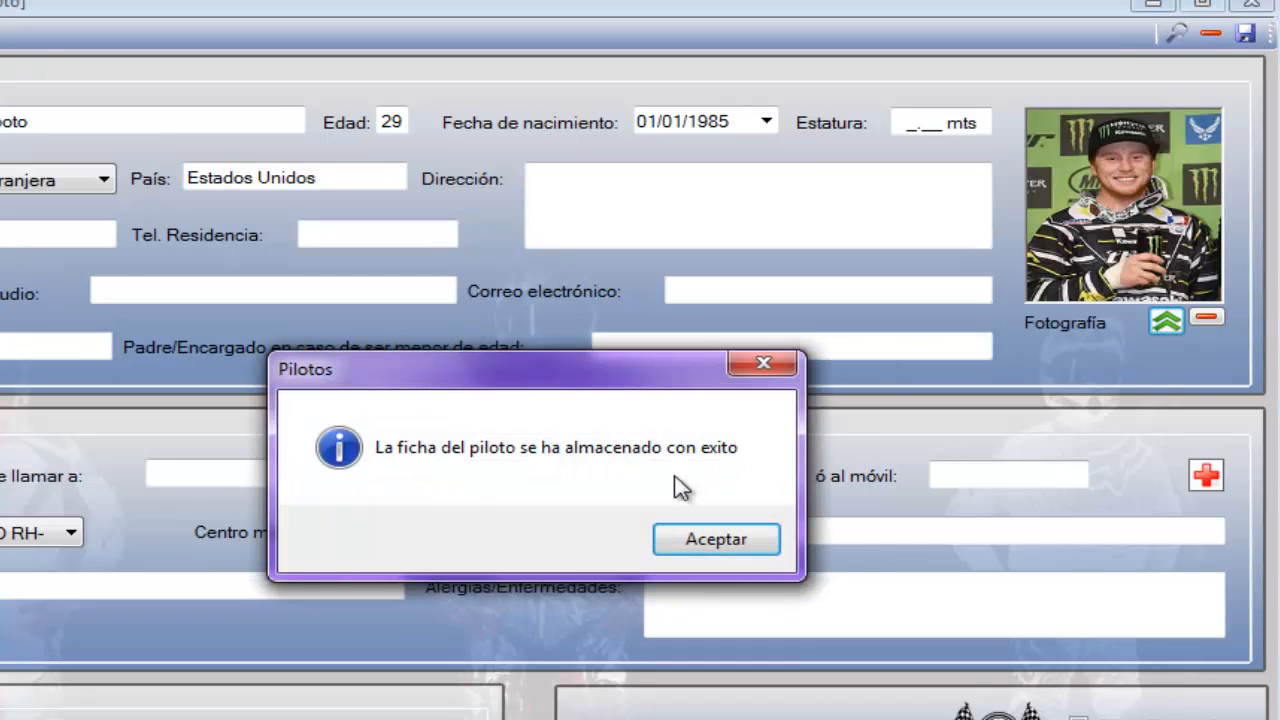
{"action": "left_click", "coordinate": [731, 537]}
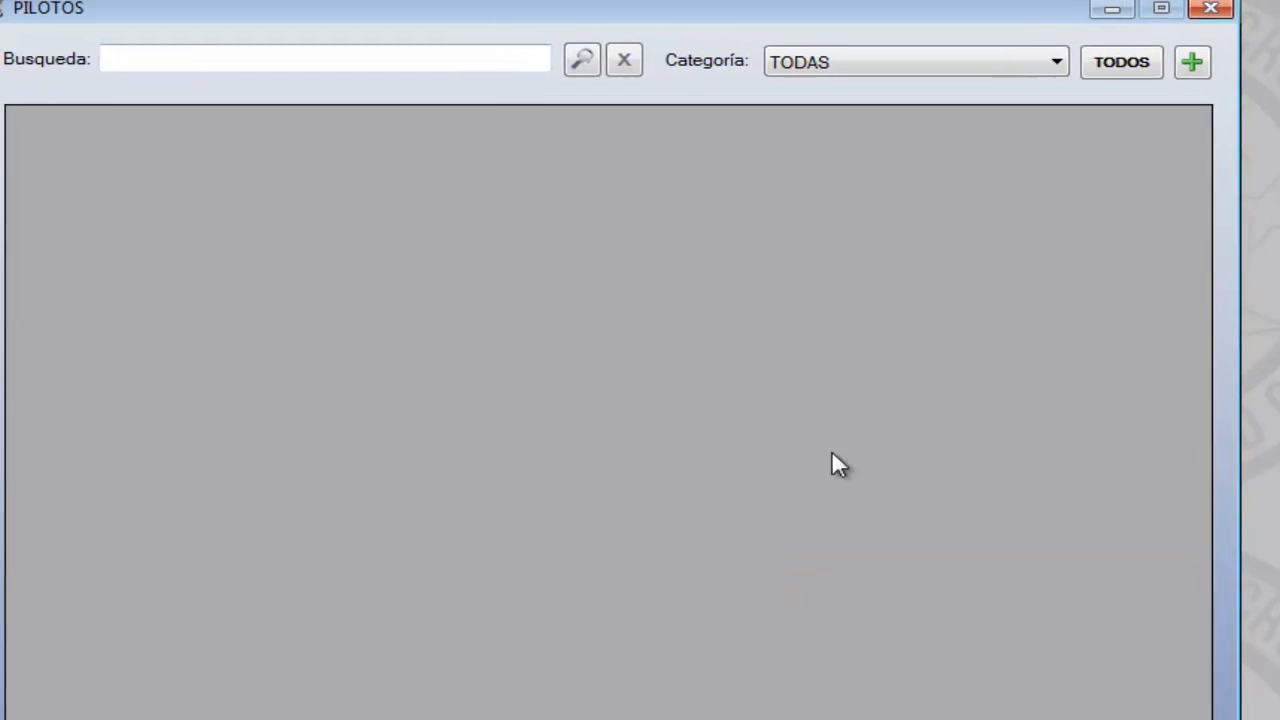
Search the pilots by the new pilot's first name, open the matching record to review it and close it
{"action": "left_click", "coordinate": [1147, 84]}
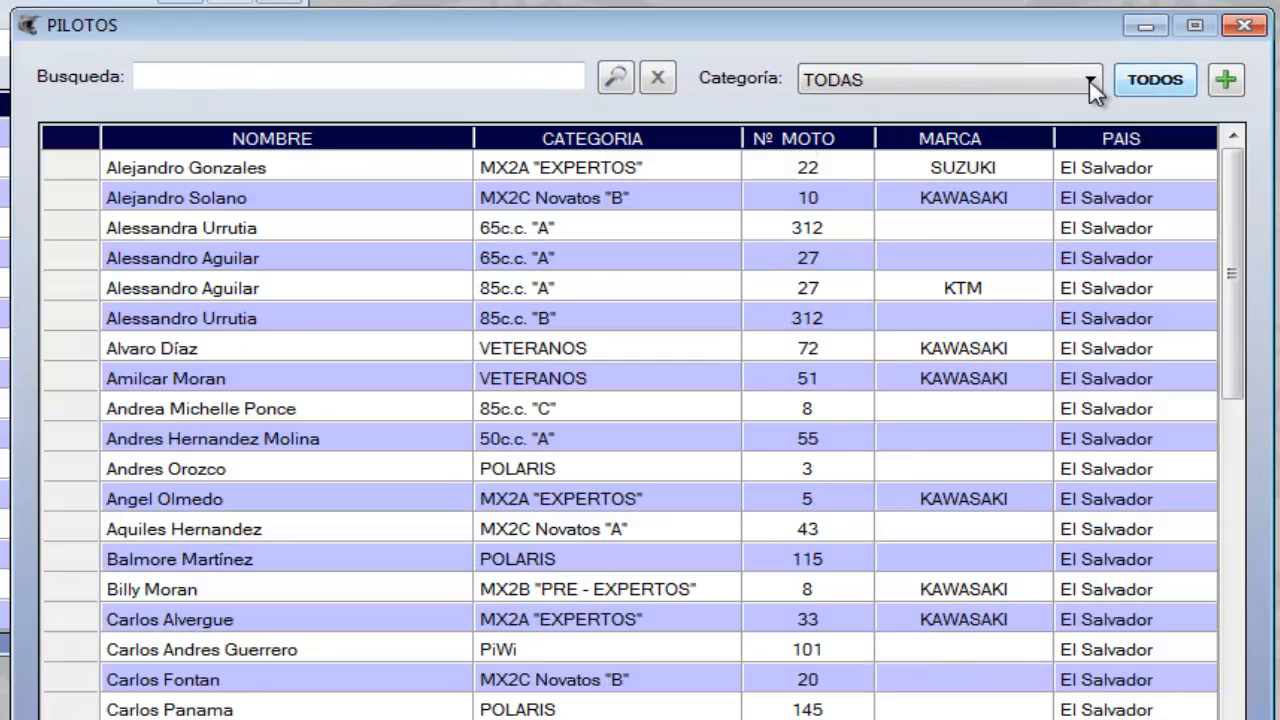
{"action": "left_click", "coordinate": [155, 78]}
{"action": "key", "text": "Return"}
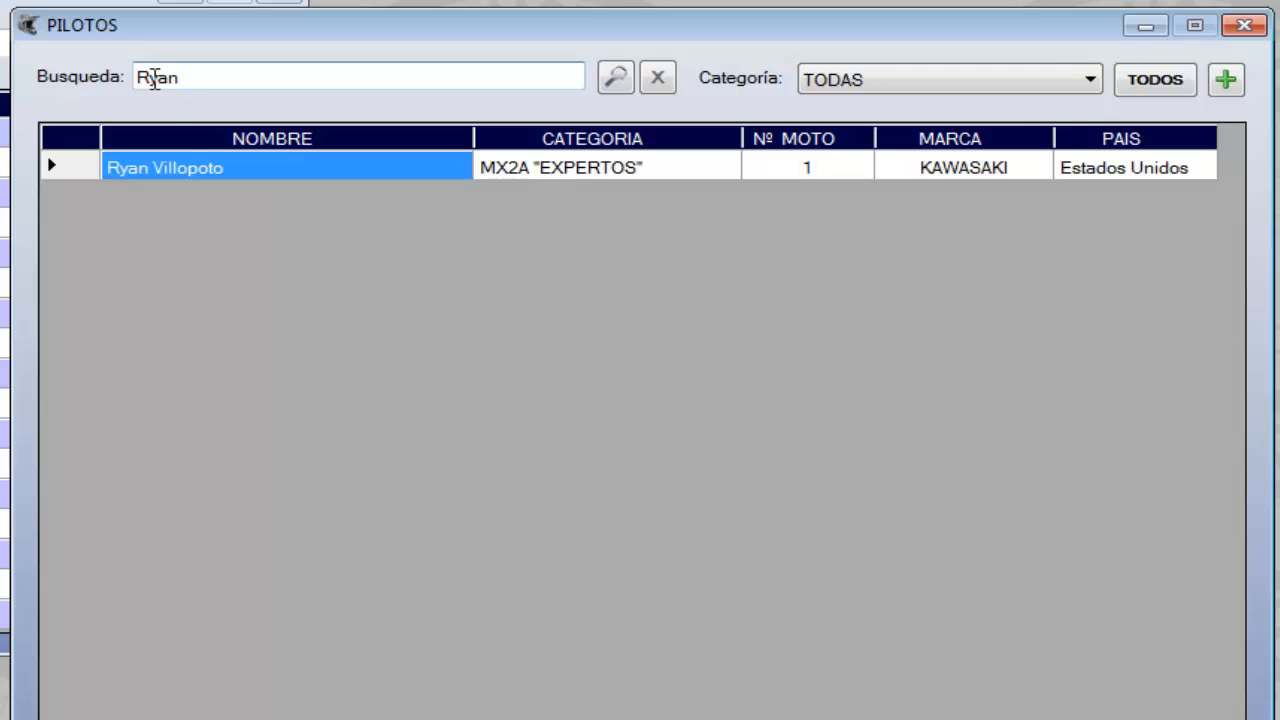
{"action": "double_click", "coordinate": [183, 165]}
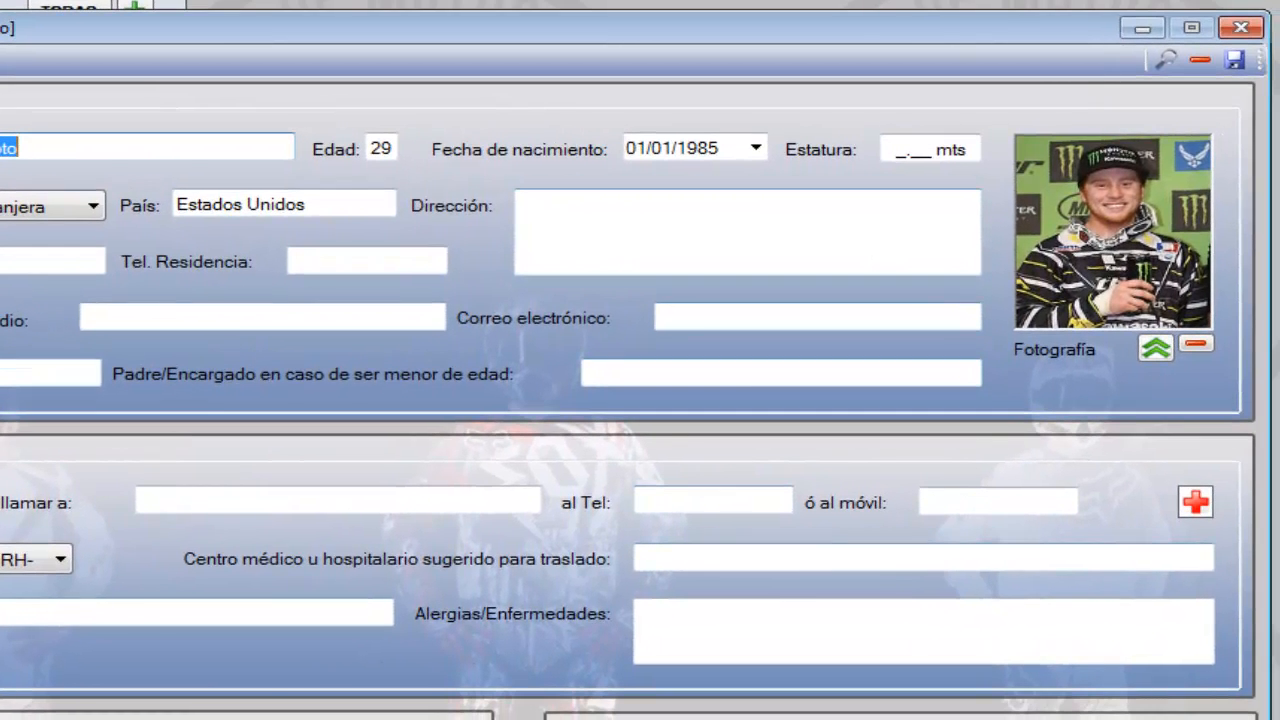
{"action": "left_click", "coordinate": [1165, 61]}
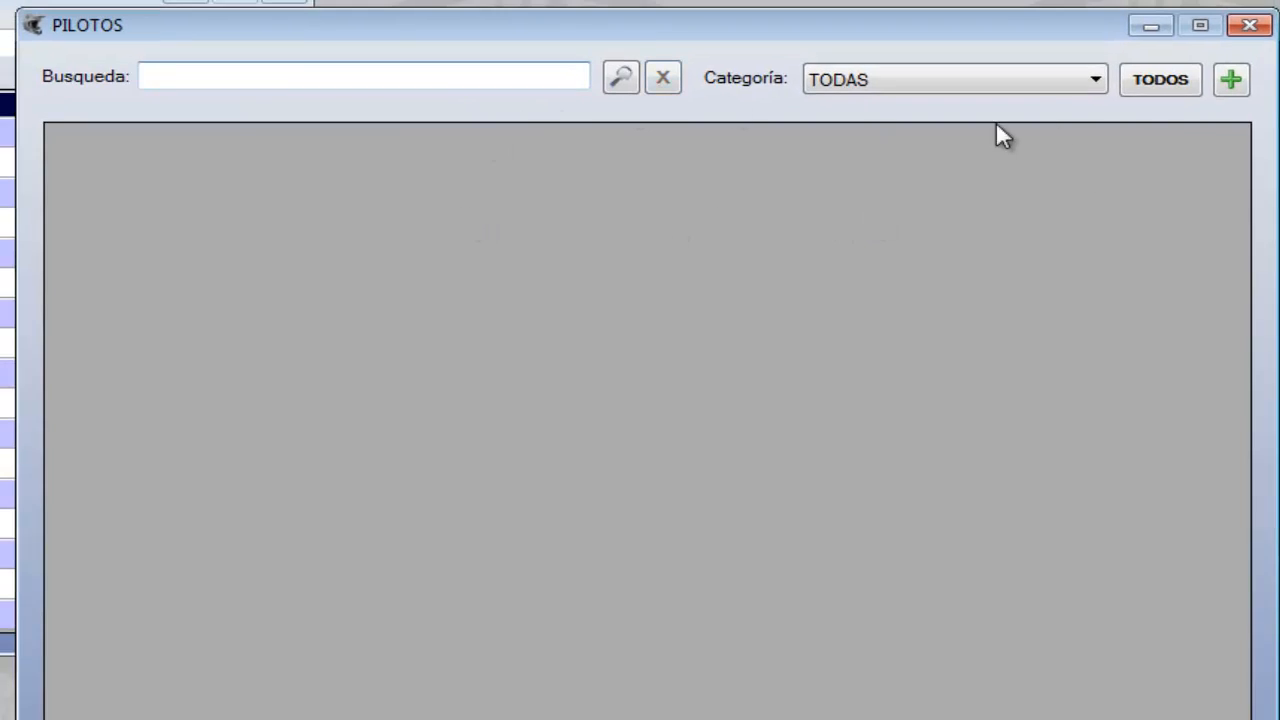
List the pilots of all categories sorted by name and go through the entries row by row
{"action": "left_click", "coordinate": [1143, 100]}
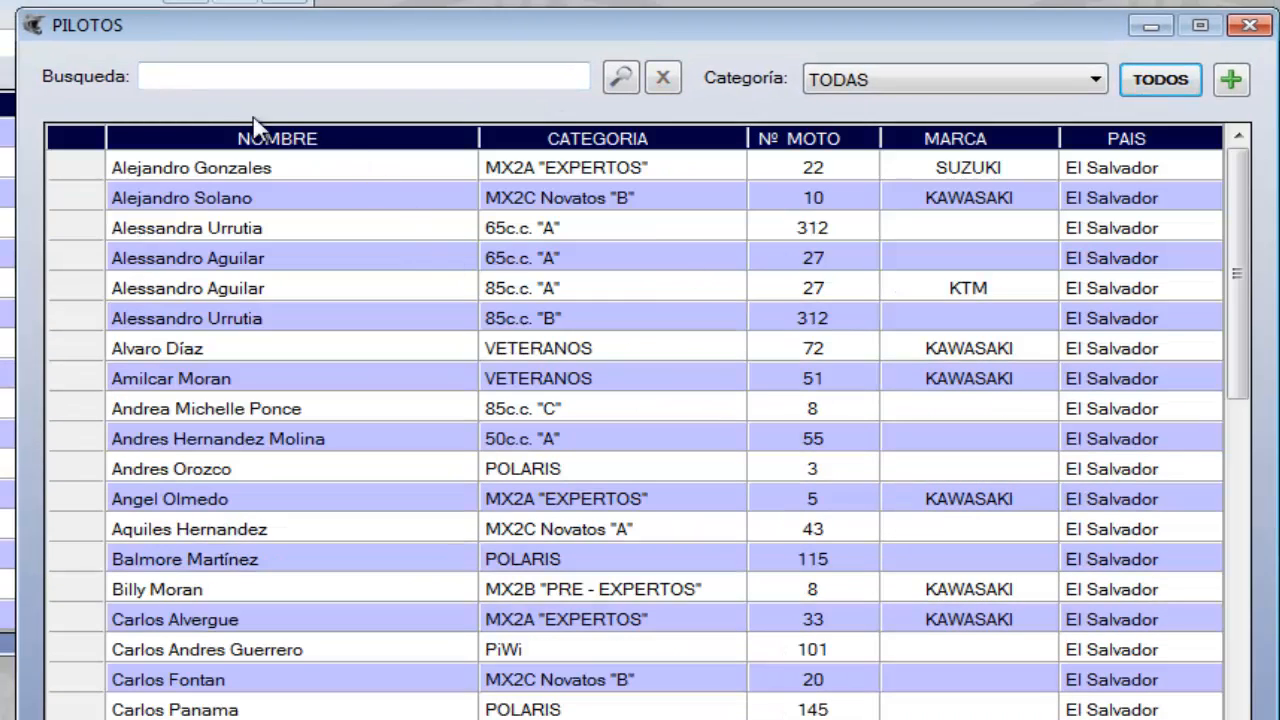
{"action": "left_click", "coordinate": [426, 137]}
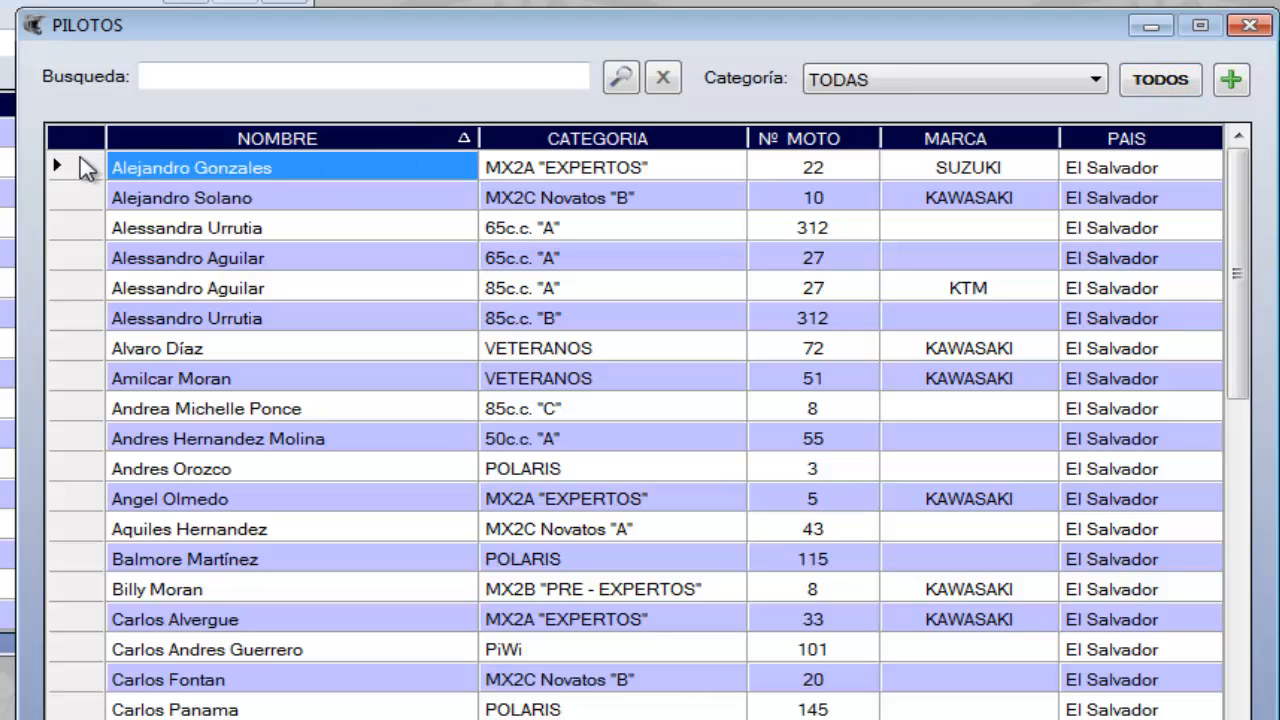
{"action": "left_click", "coordinate": [85, 167]}
{"action": "key", "text": "Down"}
{"action": "key", "text": "Down"}
{"action": "key", "text": "Down"}
{"action": "key", "text": "Down"}
{"action": "key", "text": "Down"}
{"action": "key", "text": "Down"}
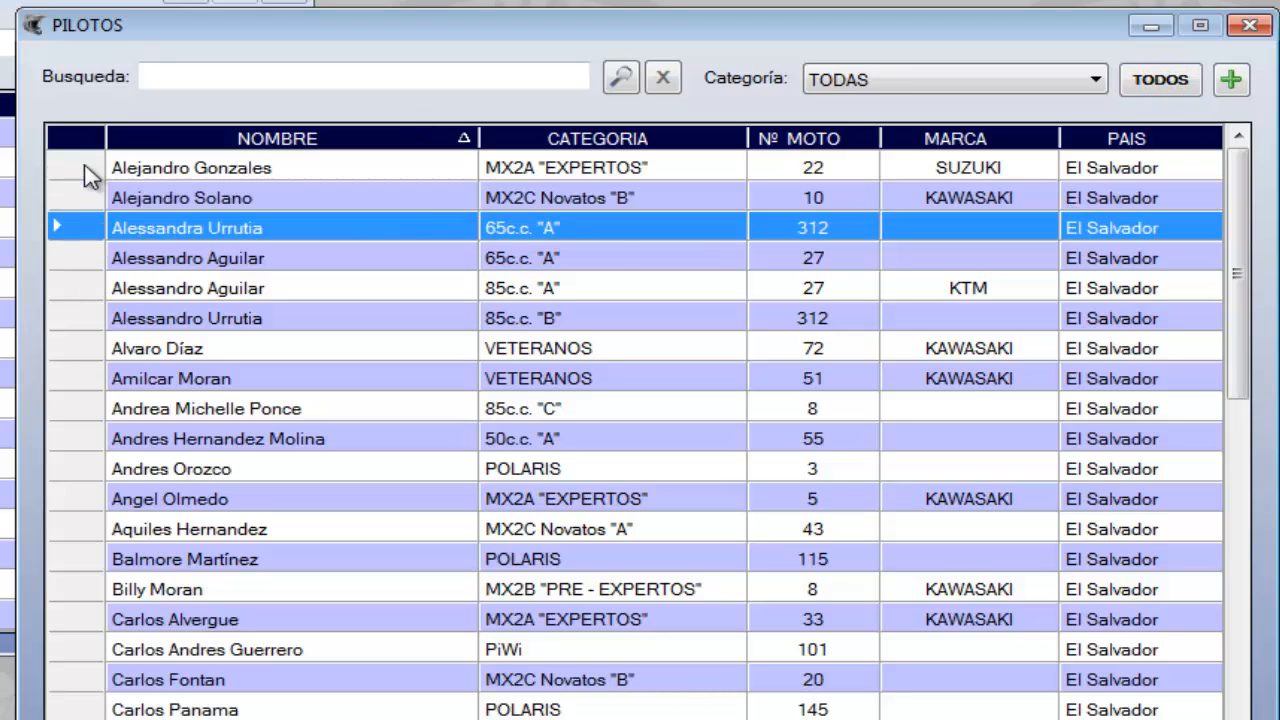
{"action": "key", "text": "Down"}
{"action": "key", "text": "Down"}
{"action": "key", "text": "Down"}
{"action": "key", "text": "Down"}
{"action": "key", "text": "Down"}
{"action": "key", "text": "Down"}
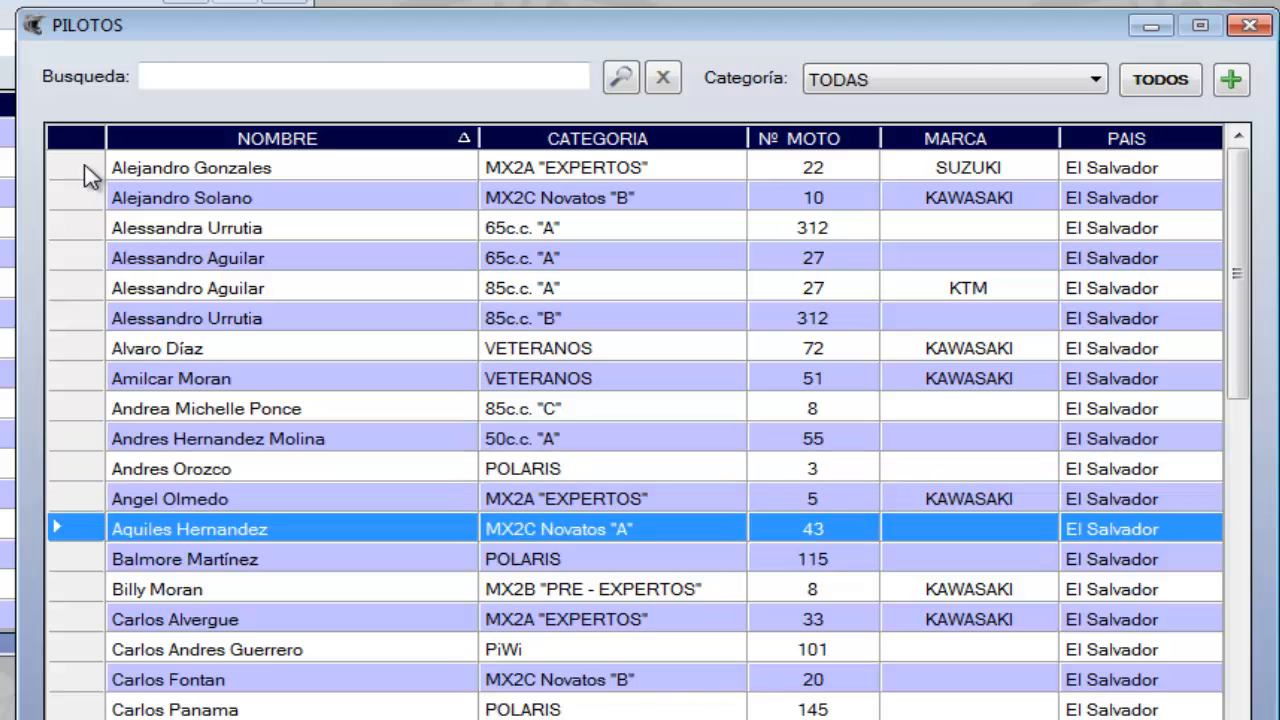
List only the MX2A "EXPERTOS" pilots, go through the rows and sort them by motorcycle number
{"action": "left_click", "coordinate": [1097, 80]}
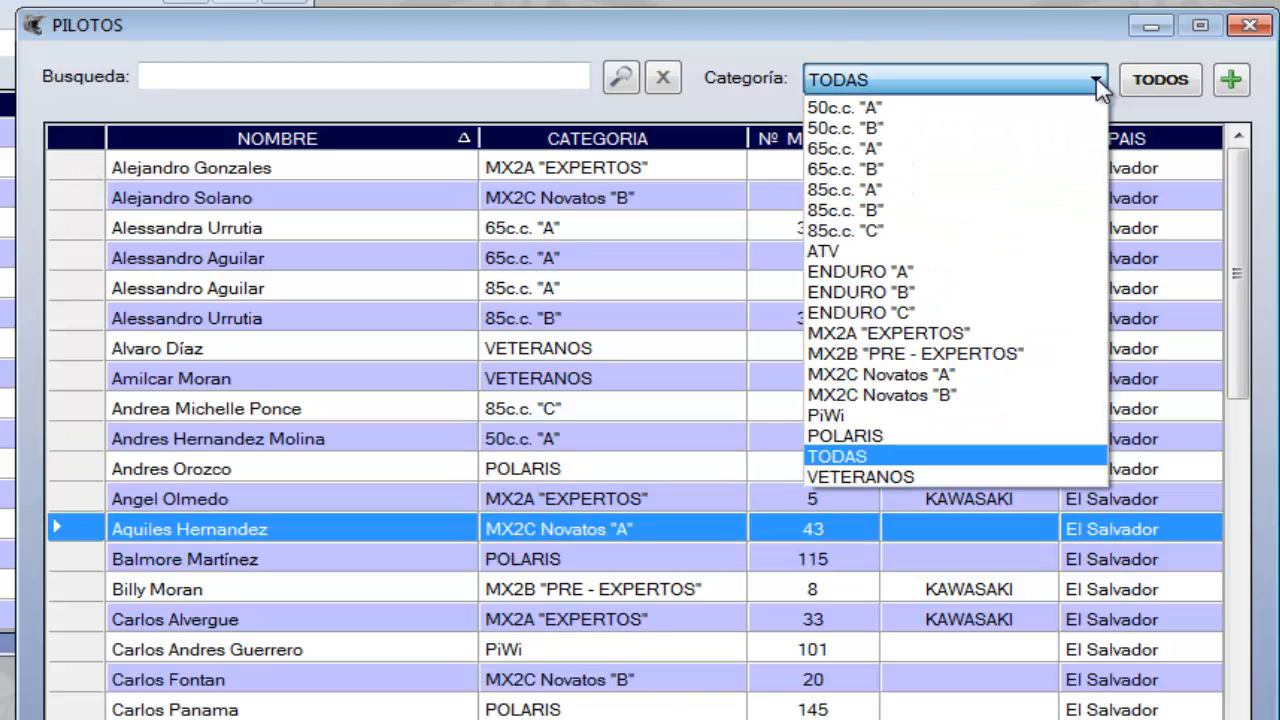
{"action": "left_click", "coordinate": [940, 334]}
{"action": "left_click", "coordinate": [1180, 82]}
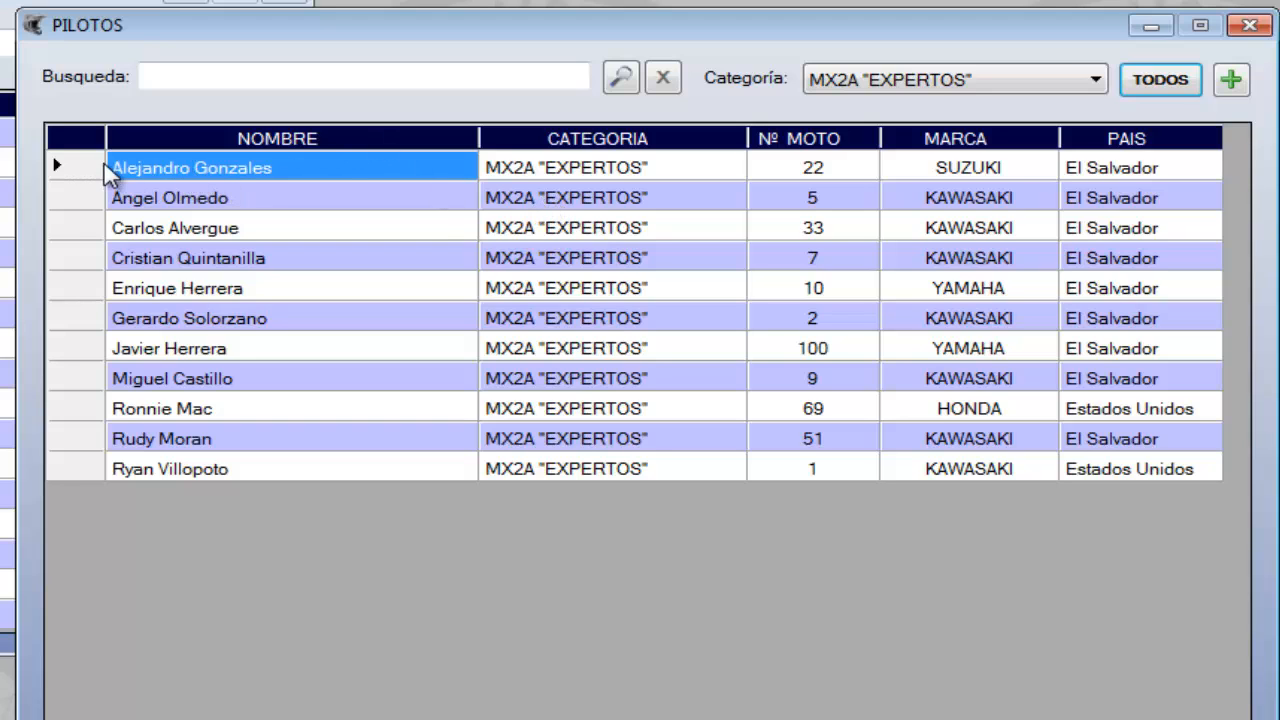
{"action": "key", "text": "Tab"}
{"action": "key", "text": "Down"}
{"action": "key", "text": "Down"}
{"action": "key", "text": "Down"}
{"action": "key", "text": "Down"}
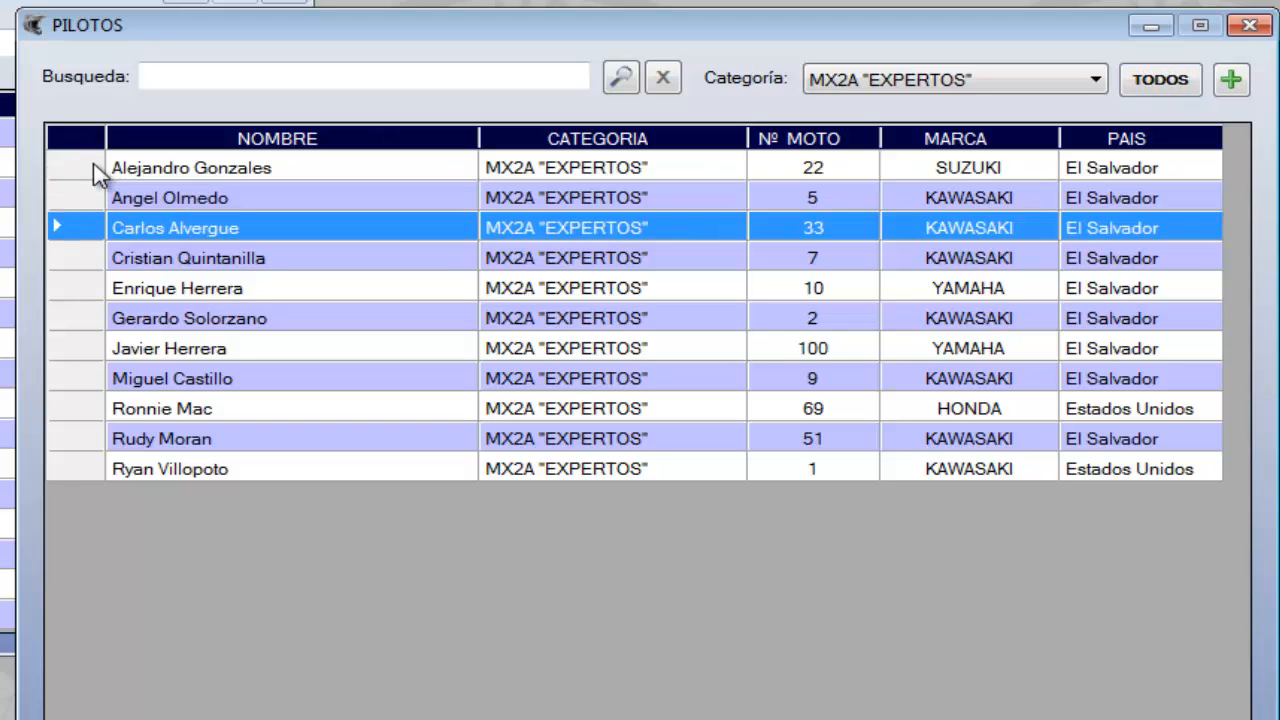
{"action": "key", "text": "Down"}
{"action": "key", "text": "Down"}
{"action": "key", "text": "Down"}
{"action": "key", "text": "Down"}
{"action": "key", "text": "Down"}
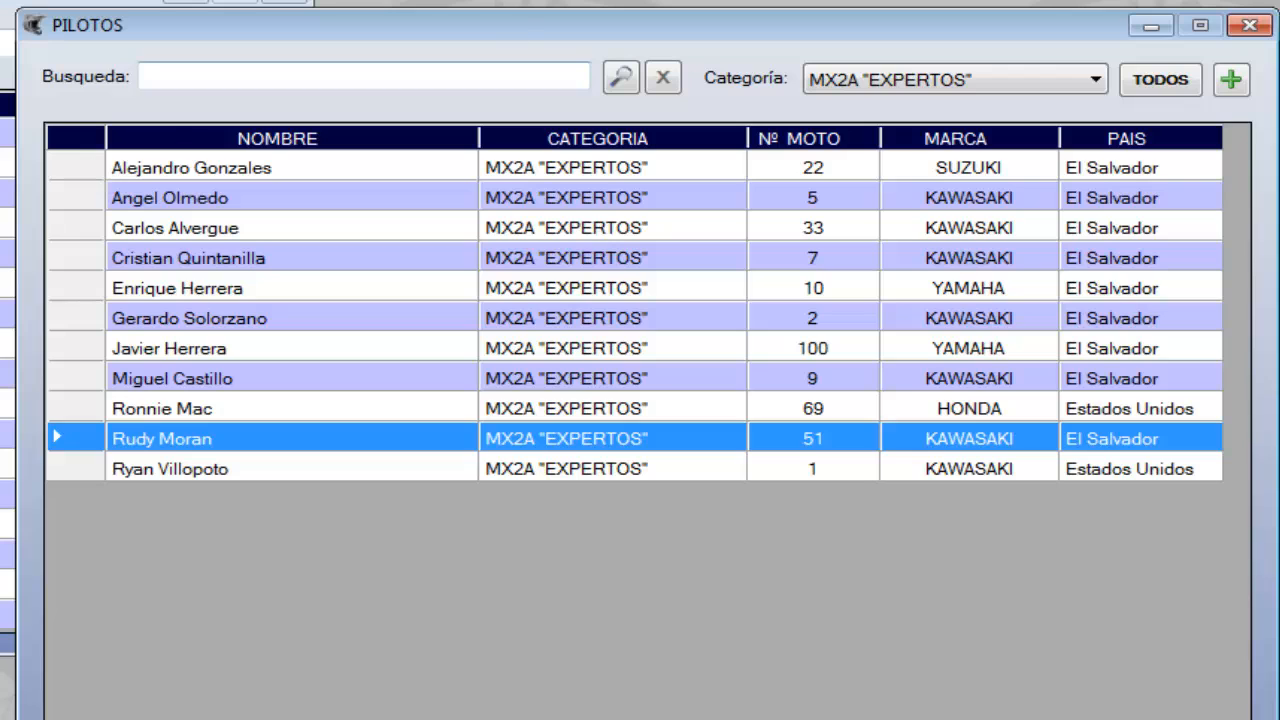
{"action": "left_click", "coordinate": [858, 140]}
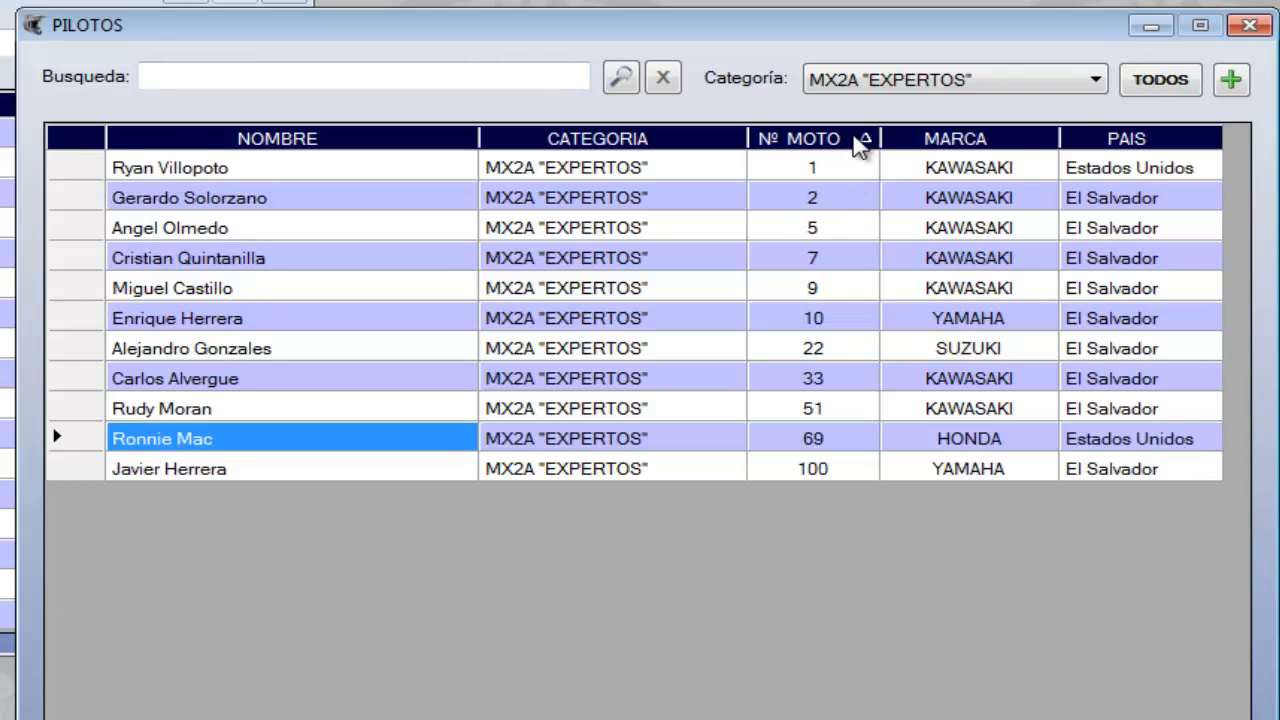
List only the MX2B "PRE - EXPERTOS" pilots and go through the rows
{"action": "left_click", "coordinate": [1080, 88]}
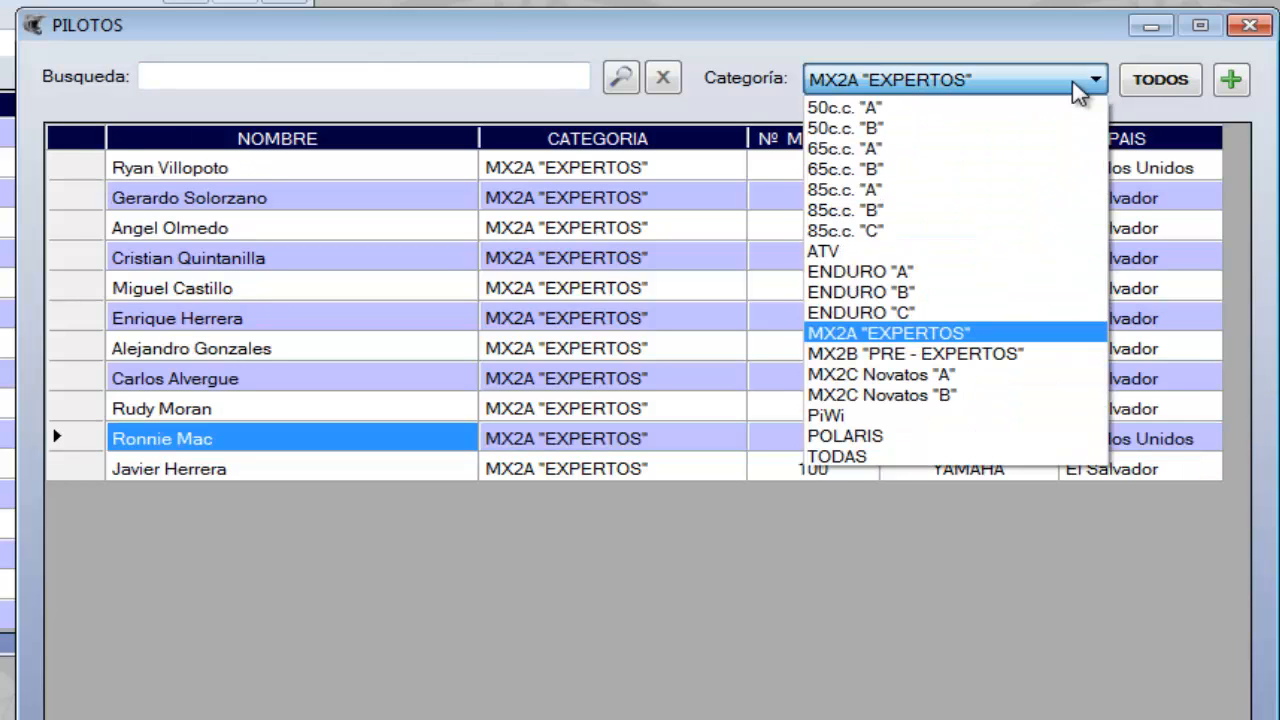
{"action": "left_click", "coordinate": [959, 353]}
{"action": "left_click", "coordinate": [1162, 88]}
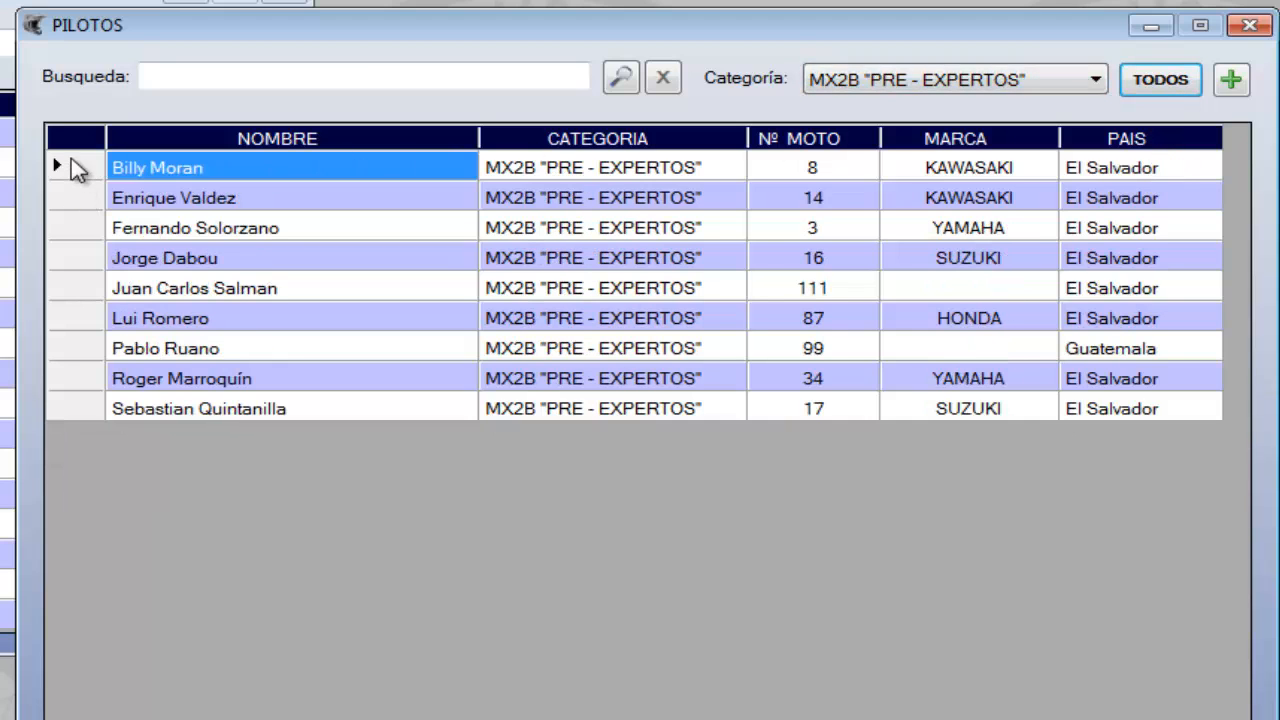
{"action": "left_click", "coordinate": [75, 170]}
{"action": "key", "text": "Down"}
{"action": "key", "text": "Down"}
{"action": "key", "text": "Down"}
{"action": "key", "text": "Down"}
{"action": "key", "text": "Down"}
{"action": "key", "text": "Down"}
{"action": "key", "text": "Down"}
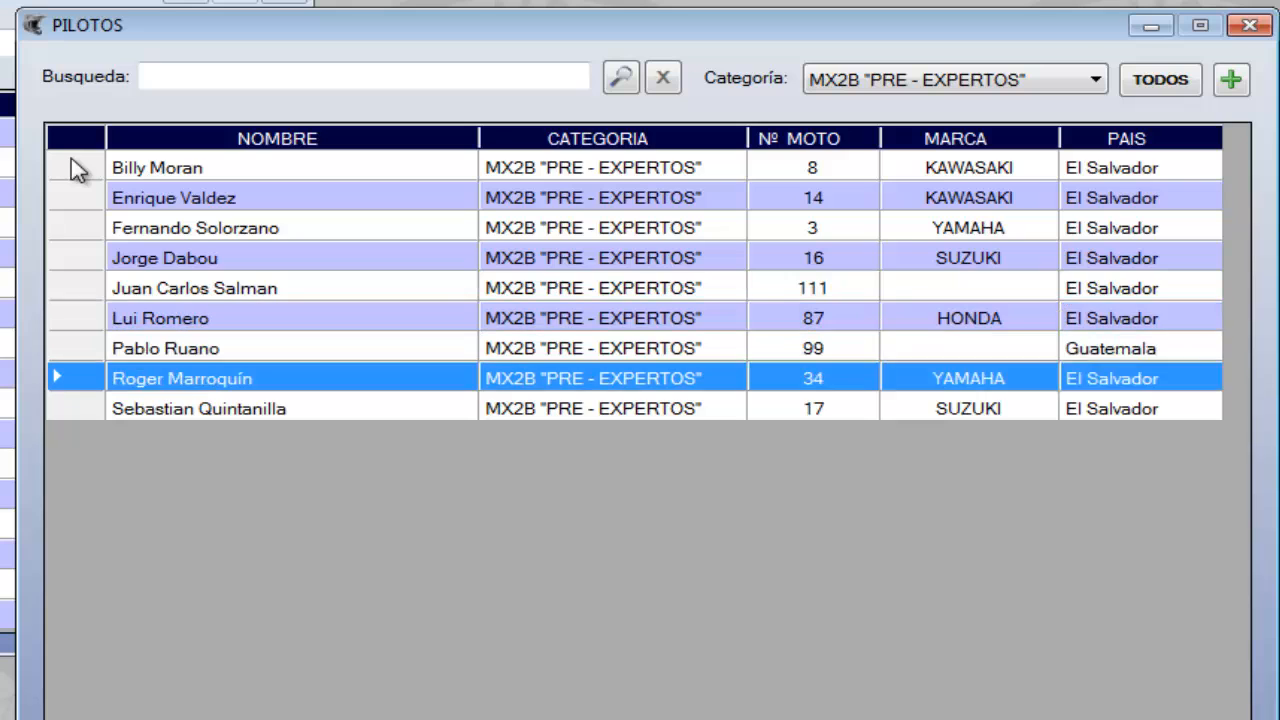
{"action": "key", "text": "Down"}
List only the MX2C Novatos "A" pilots and go through the rows
{"action": "left_click", "coordinate": [1094, 79]}
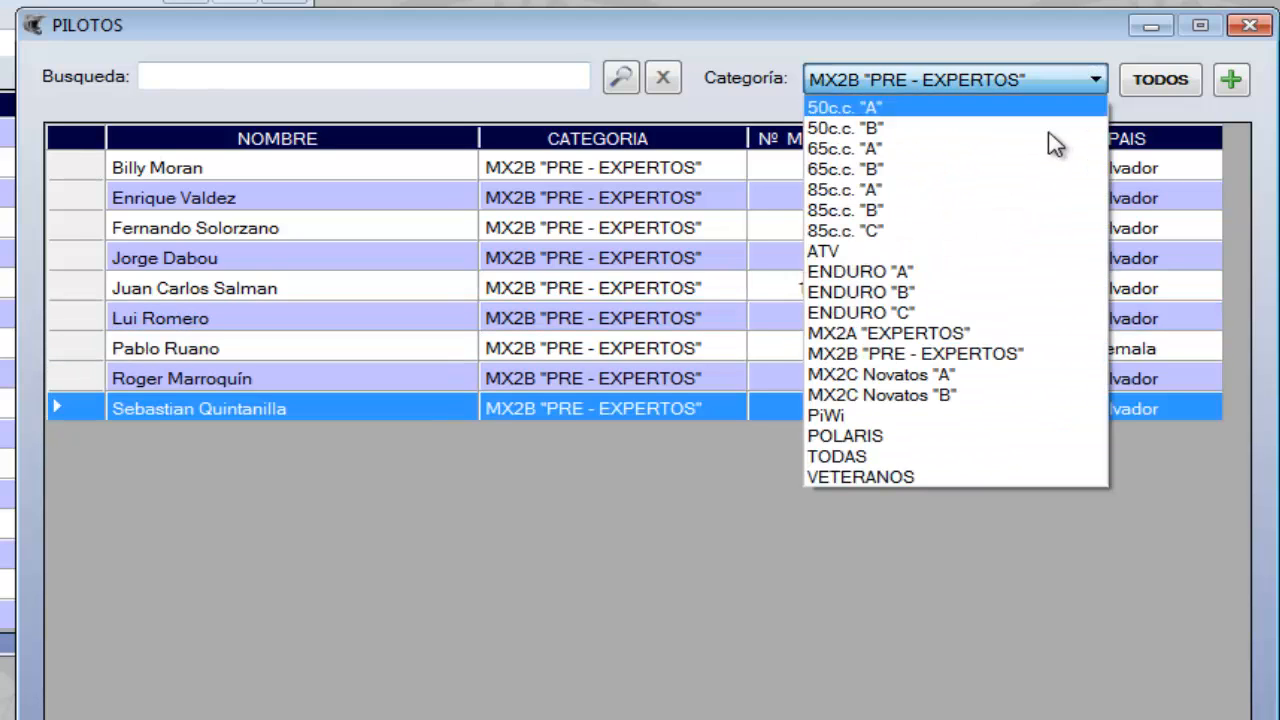
{"action": "left_click", "coordinate": [966, 376]}
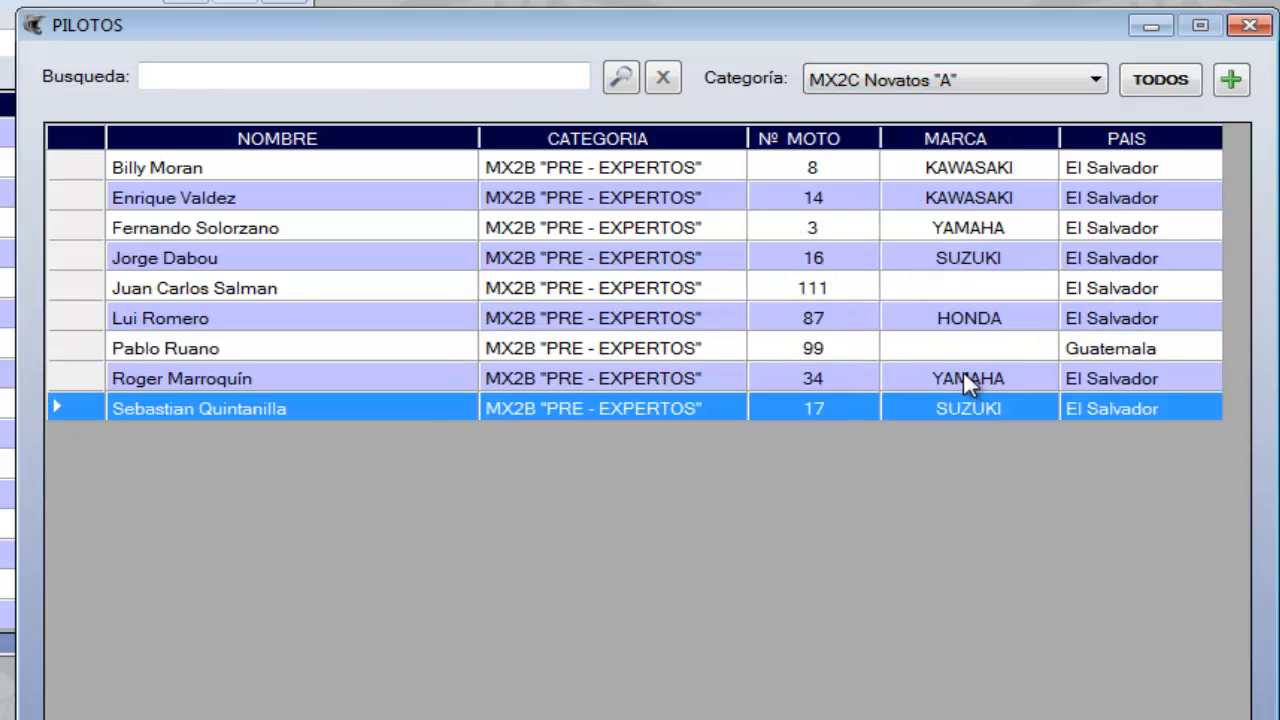
{"action": "left_click", "coordinate": [1160, 80]}
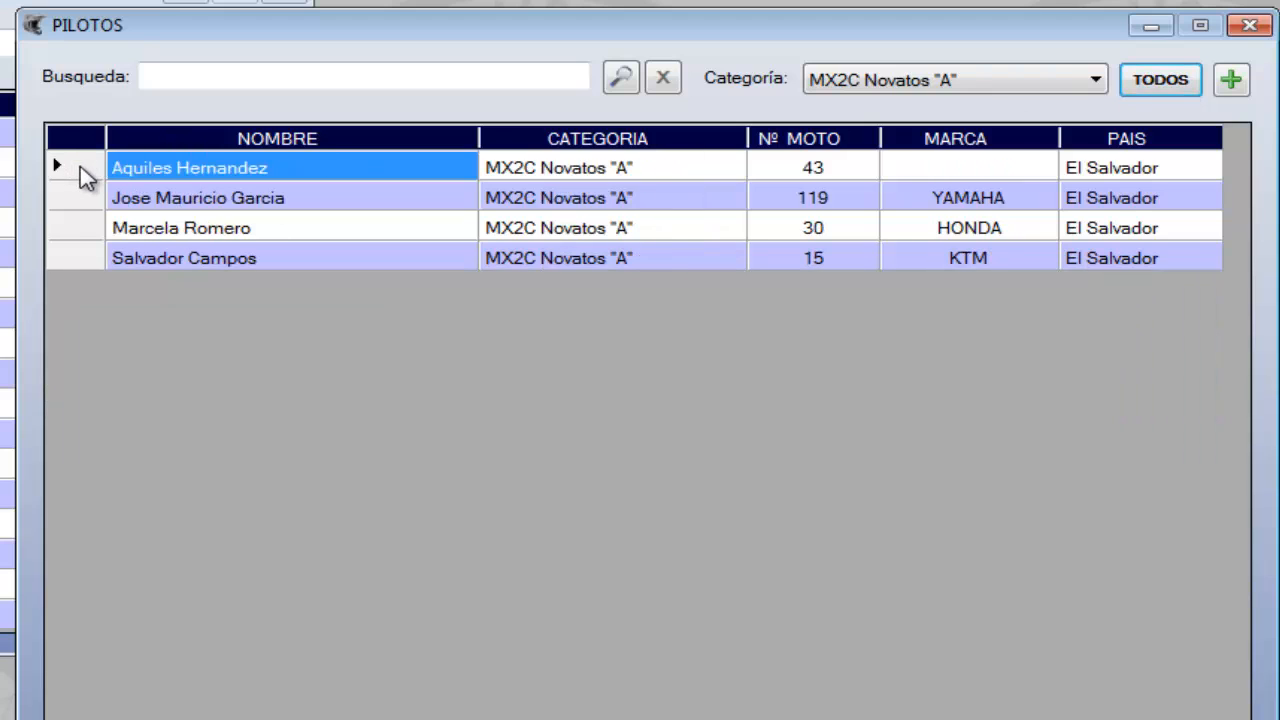
{"action": "left_click", "coordinate": [83, 172]}
{"action": "key", "text": "Down"}
{"action": "key", "text": "Down"}
{"action": "key", "text": "Down"}
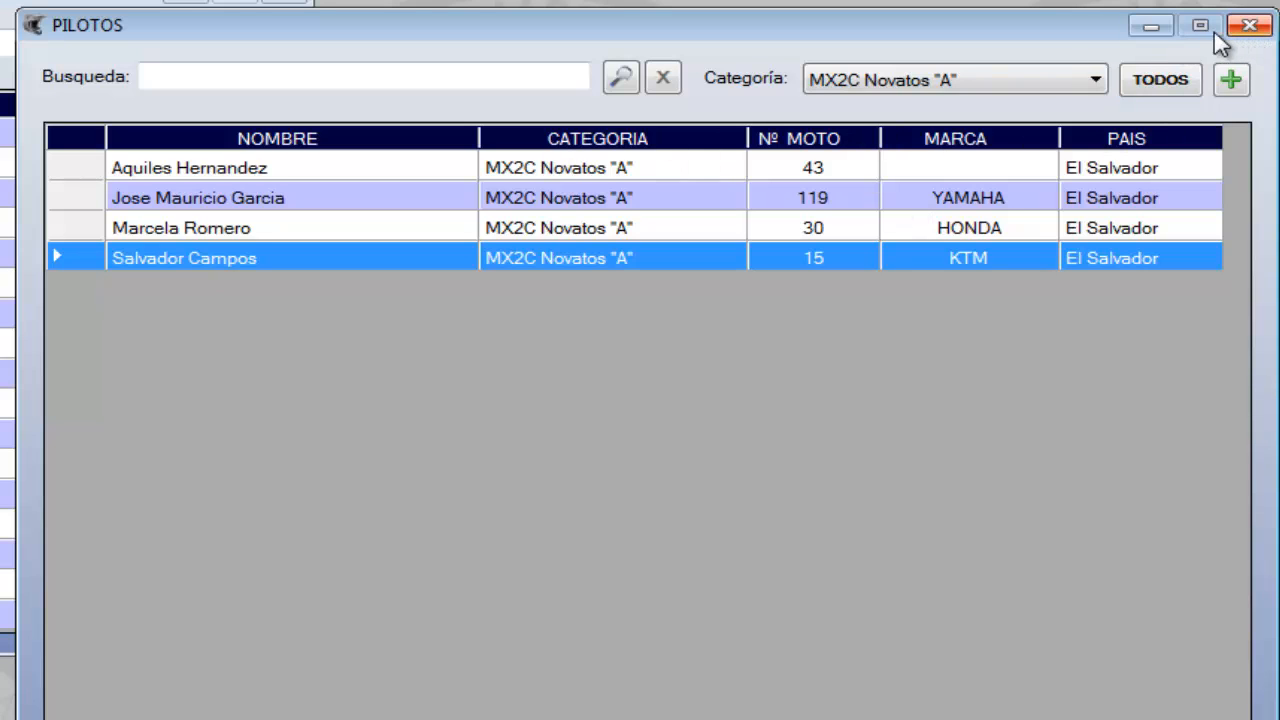
Minimize the open pilot and category windows and open the event registrations (Inscripciones)
{"action": "left_click", "coordinate": [1152, 28]}
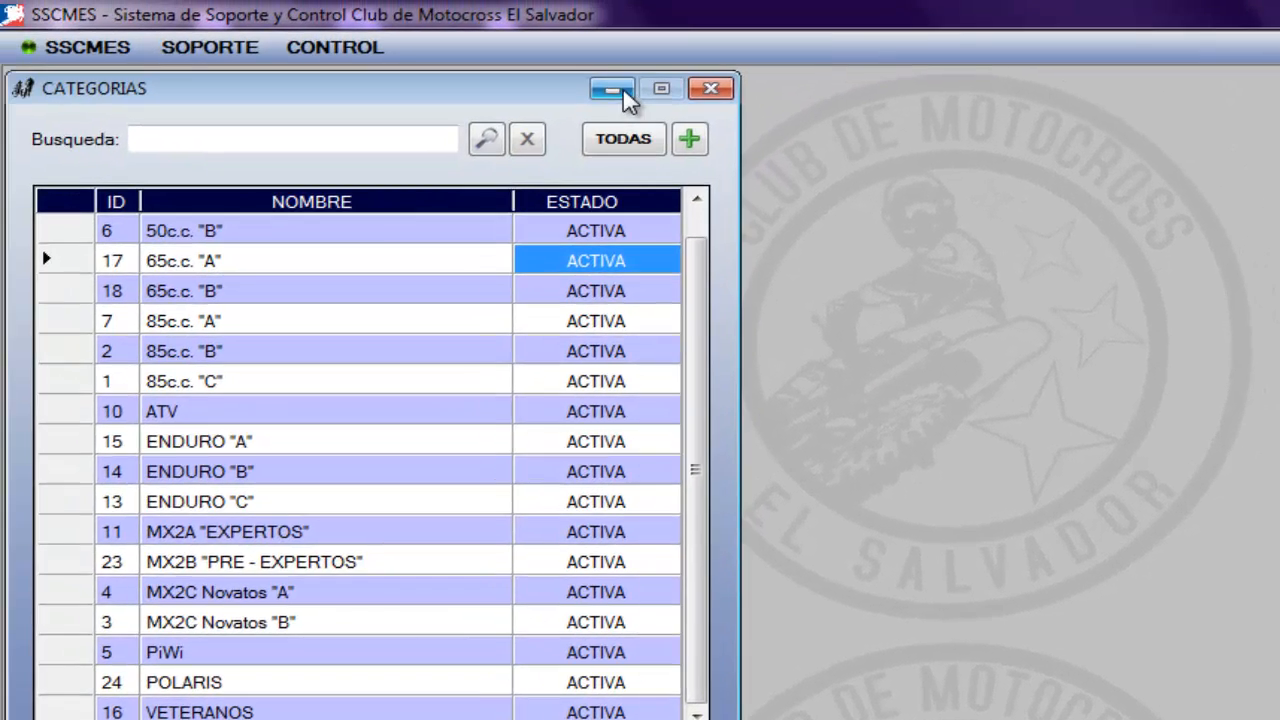
{"action": "left_click", "coordinate": [450, 56]}
{"action": "left_click", "coordinate": [70, 25]}
{"action": "mouse_move", "coordinate": [363, 49]}
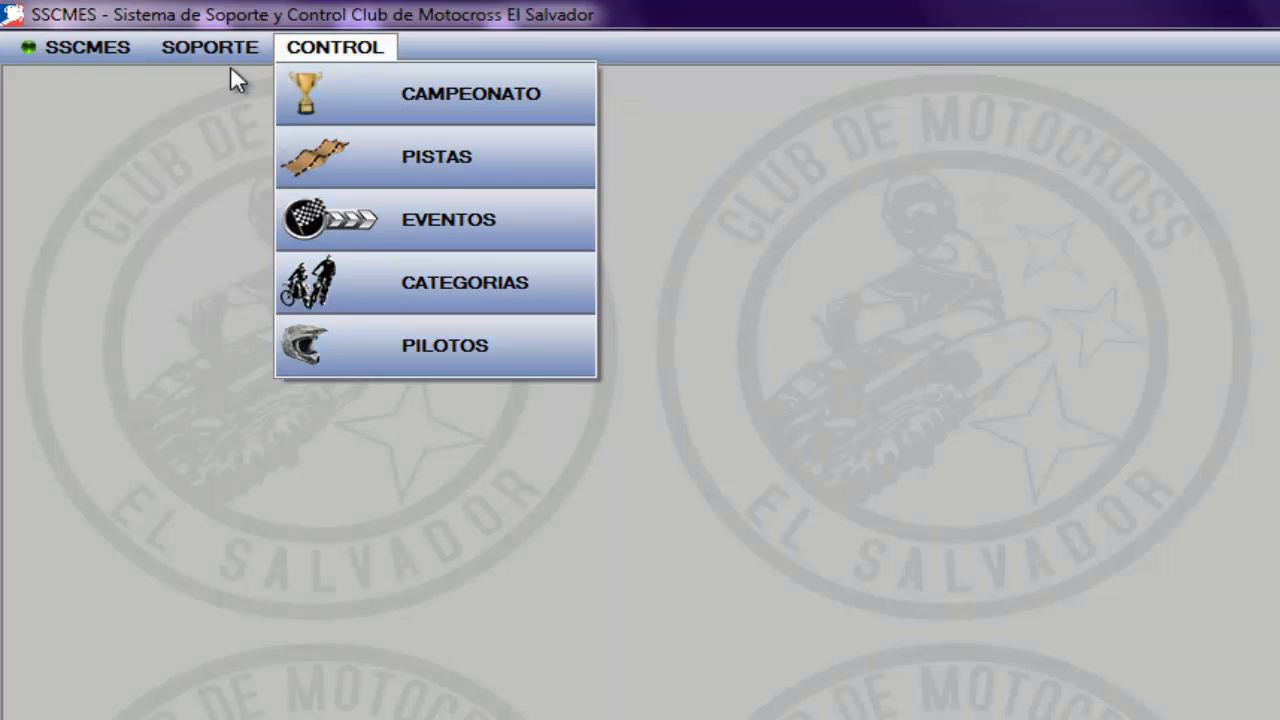
{"action": "mouse_move", "coordinate": [230, 66]}
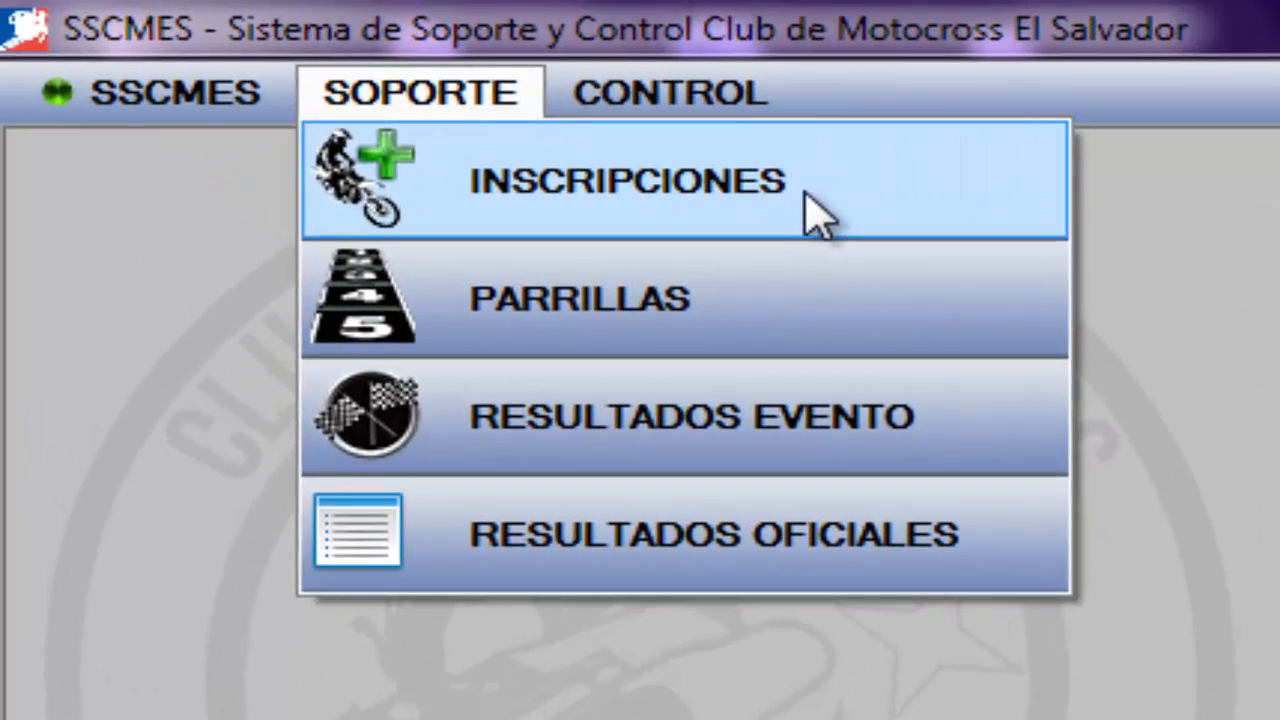
{"action": "left_click", "coordinate": [405, 105]}
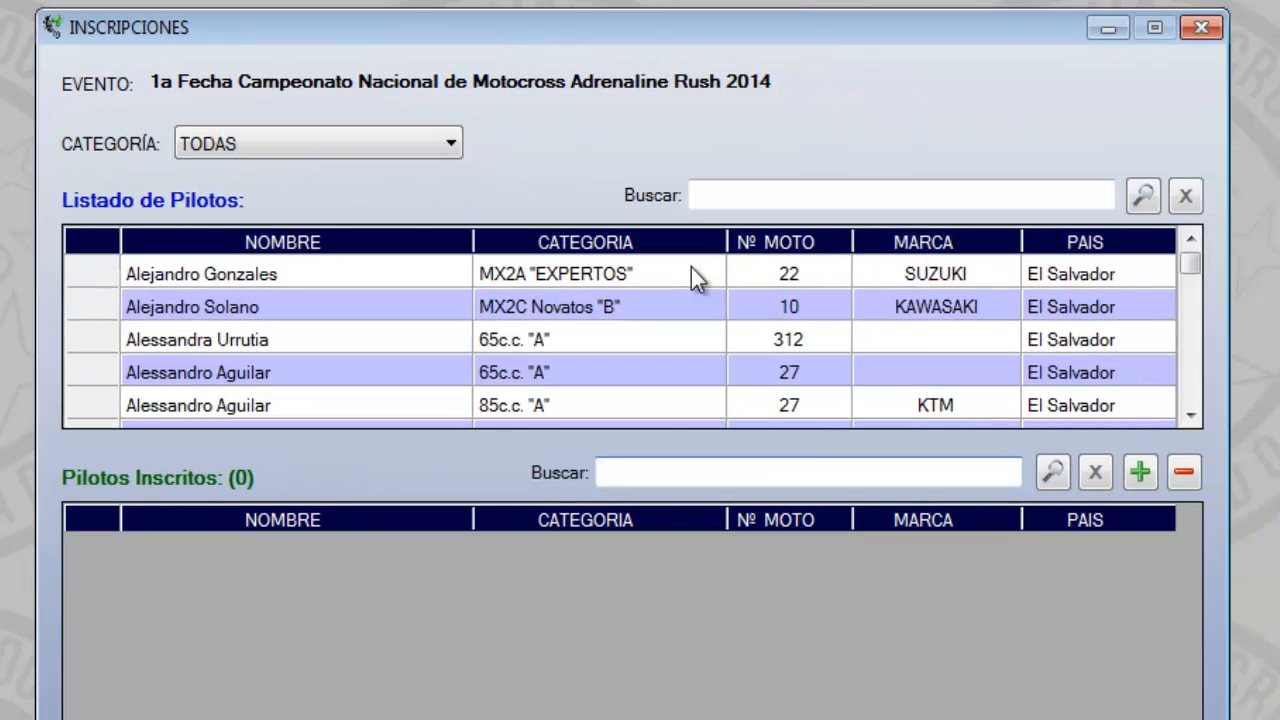
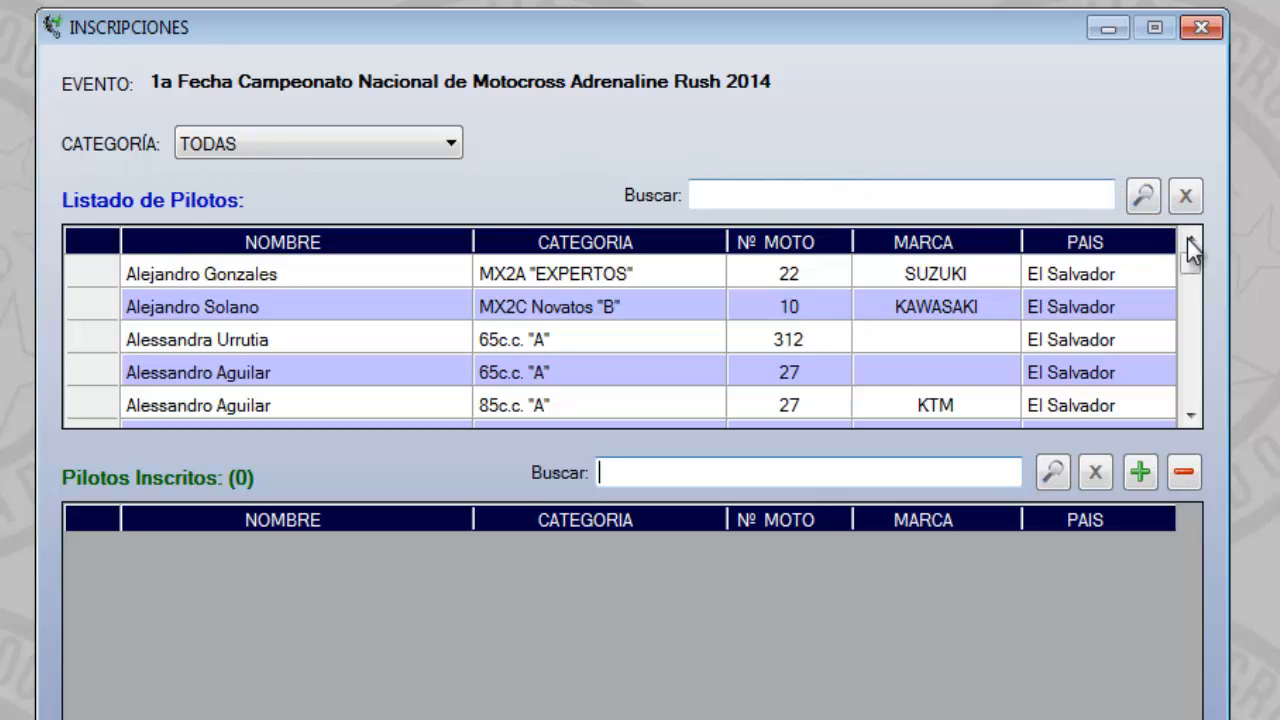
Filter the available pilots by MX2A "EXPERTOS" and by MX2B "PRE - EXPERTOS", going through the rows of each category
{"action": "left_click", "coordinate": [445, 147]}
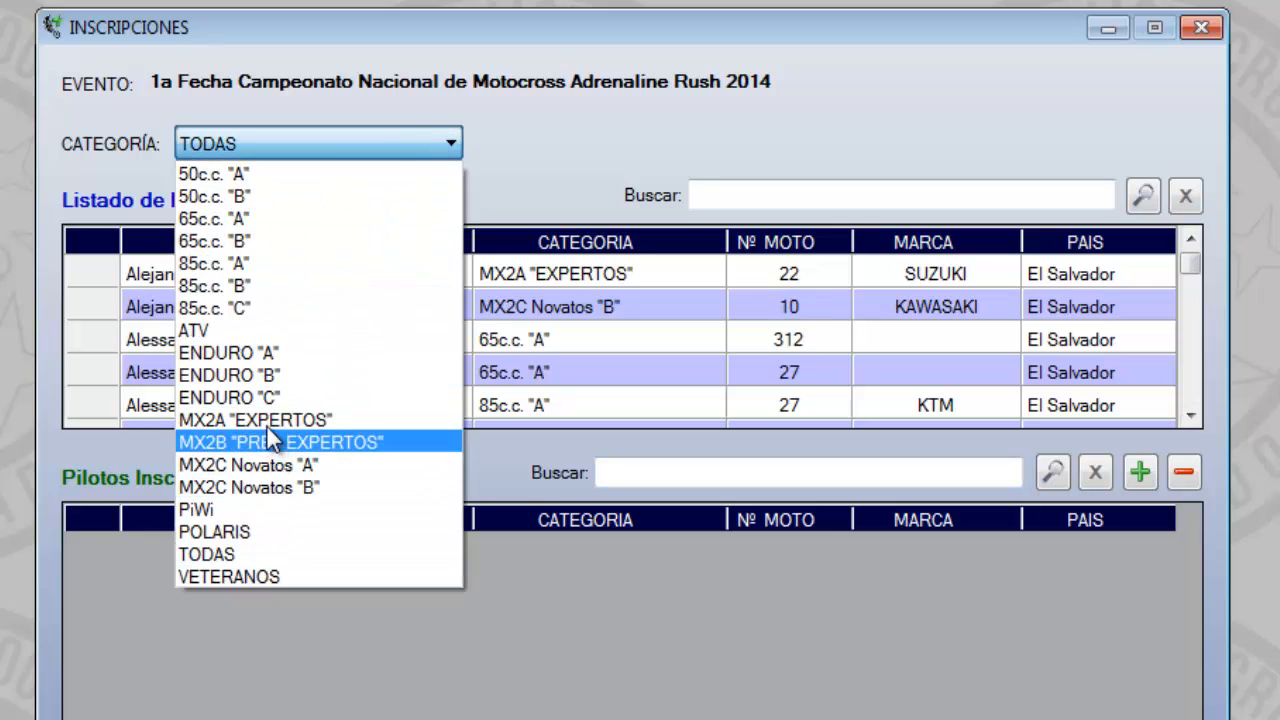
{"action": "left_click", "coordinate": [289, 420]}
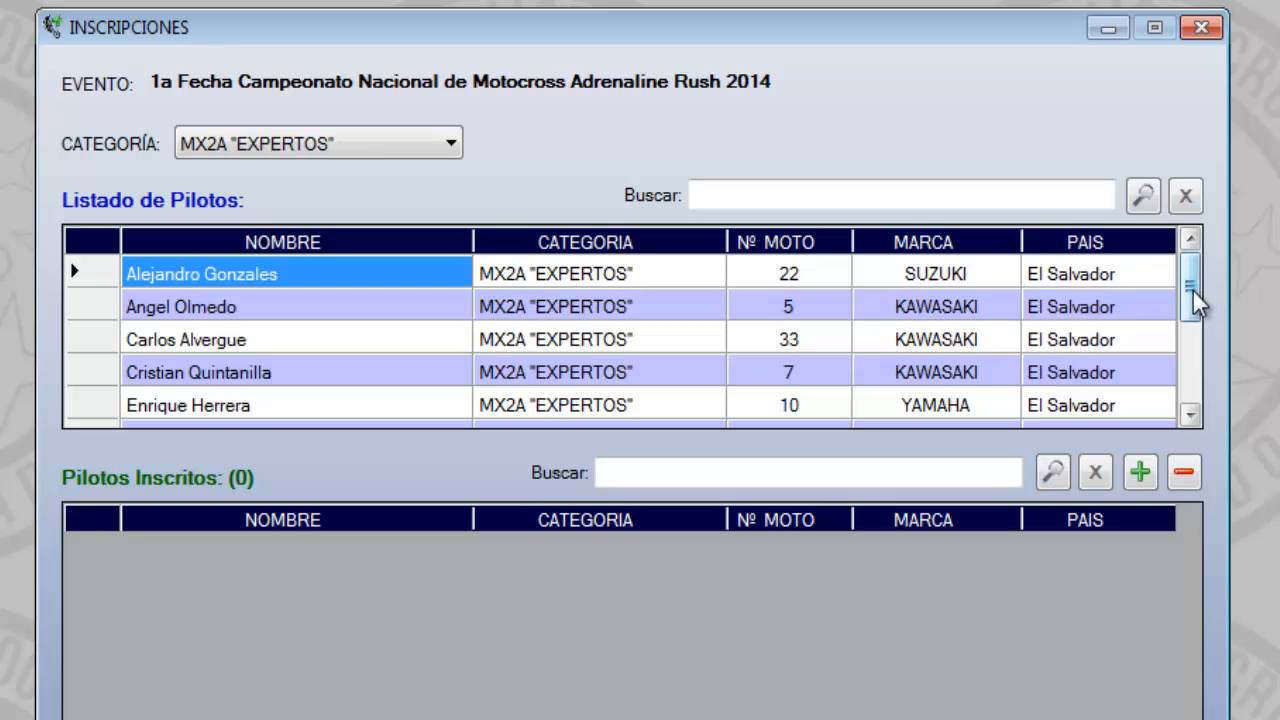
{"action": "left_click_drag", "start_coordinate": [1193, 291], "coordinate": [1196, 395]}
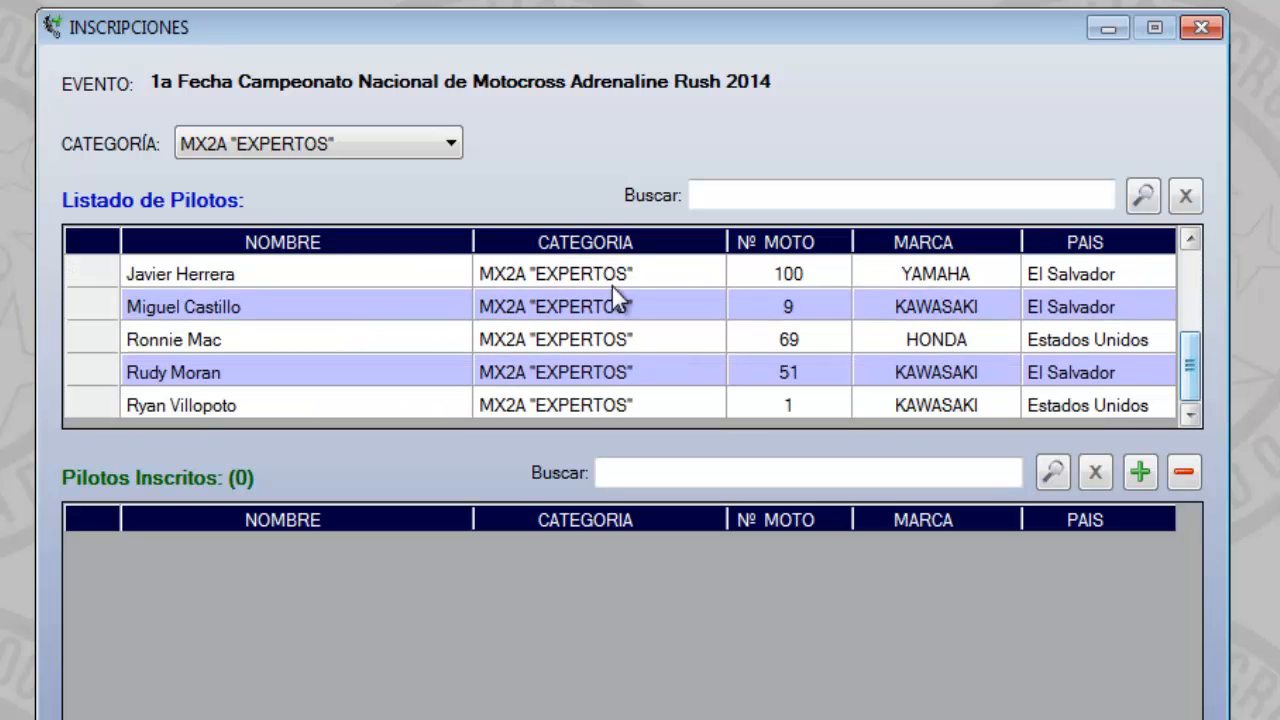
{"action": "left_click", "coordinate": [449, 145]}
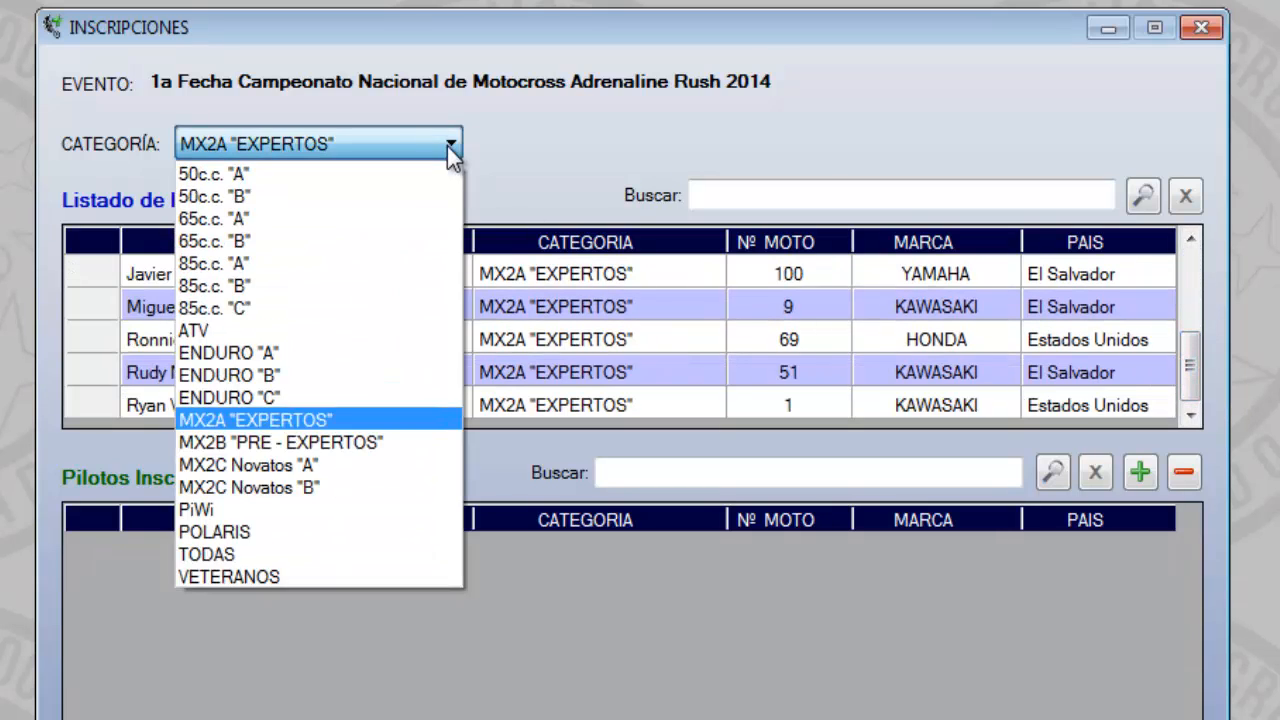
{"action": "left_click", "coordinate": [302, 443]}
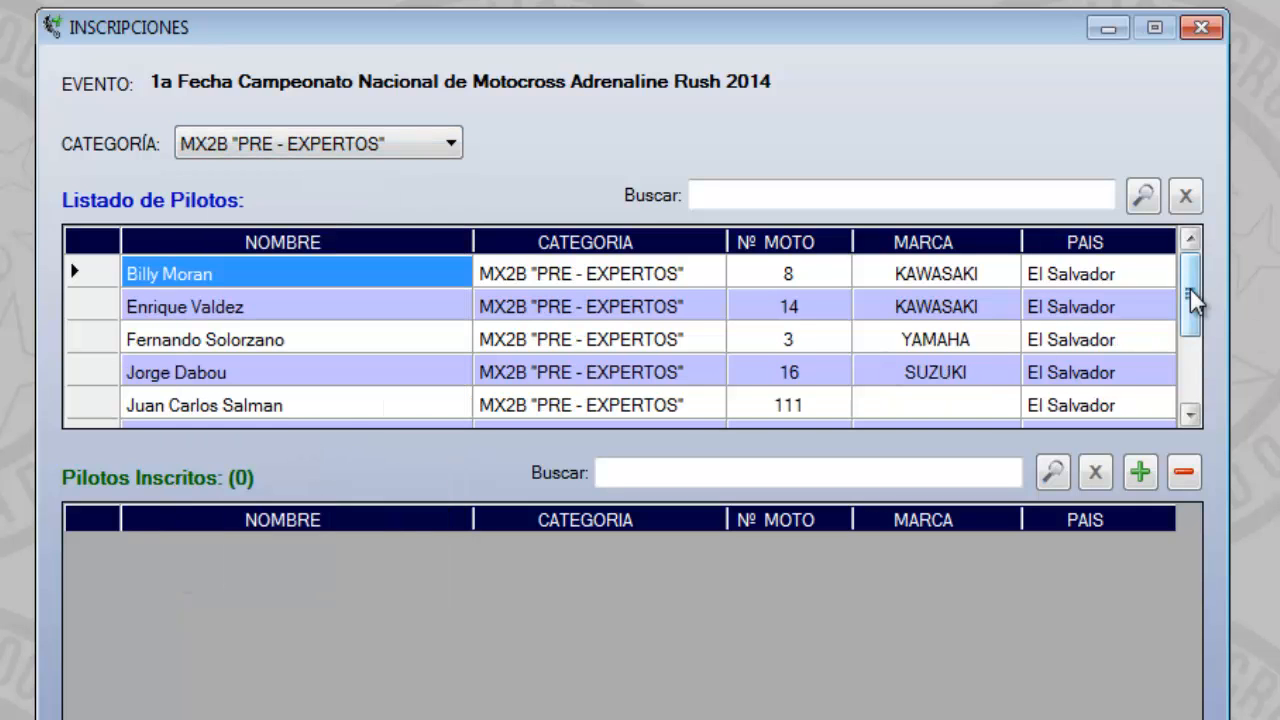
{"action": "mouse_move", "coordinate": [1190, 289]}
{"action": "left_mouse_down"}
{"action": "mouse_move", "coordinate": [1188, 375]}
{"action": "mouse_move", "coordinate": [1190, 285]}
{"action": "left_mouse_up"}
List the MX2A "EXPERTOS" pilots again and register the SUZUKI pilot with motorcycle number 22 for the event
{"action": "left_click", "coordinate": [449, 144]}
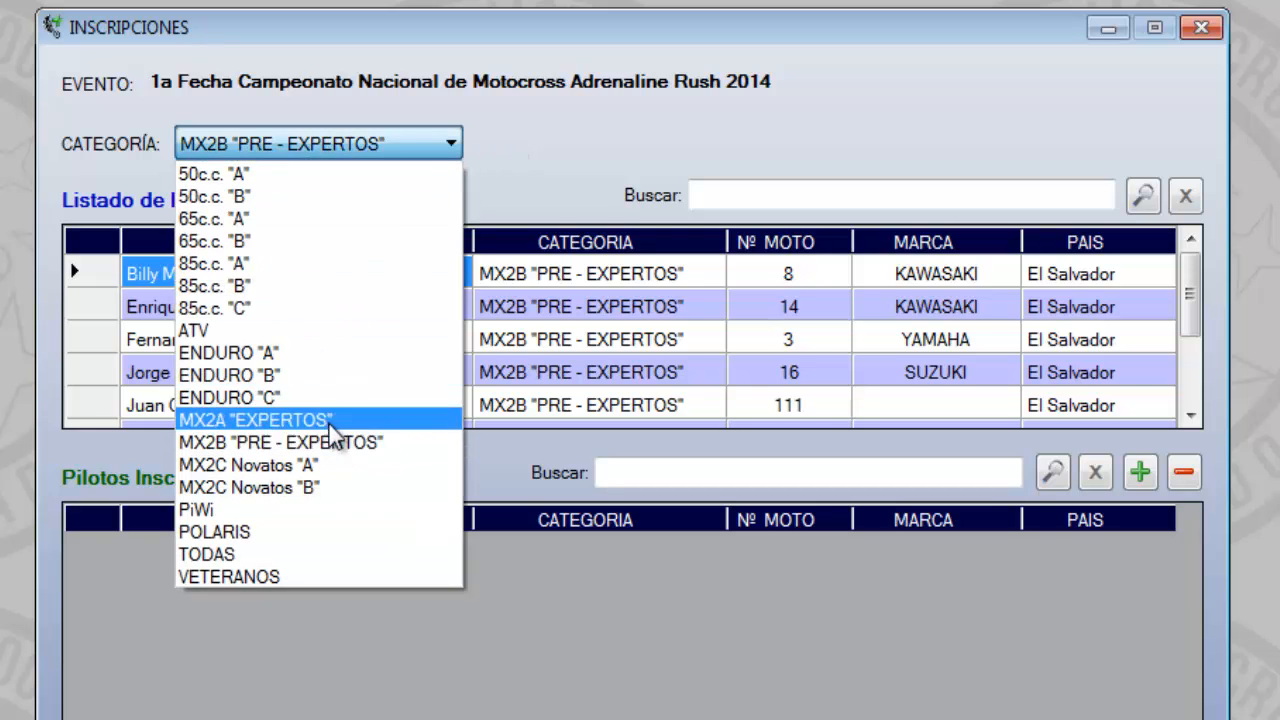
{"action": "left_click", "coordinate": [331, 421]}
{"action": "left_click", "coordinate": [96, 276]}
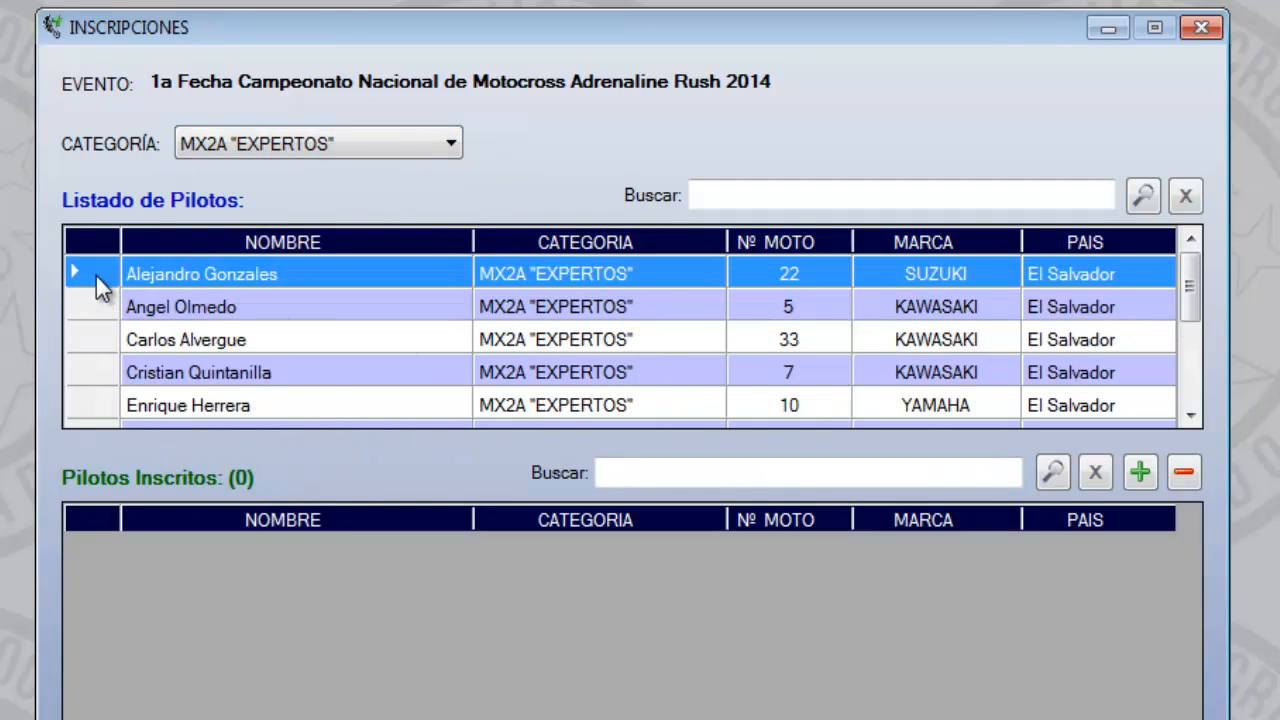
{"action": "left_click", "coordinate": [1136, 474]}
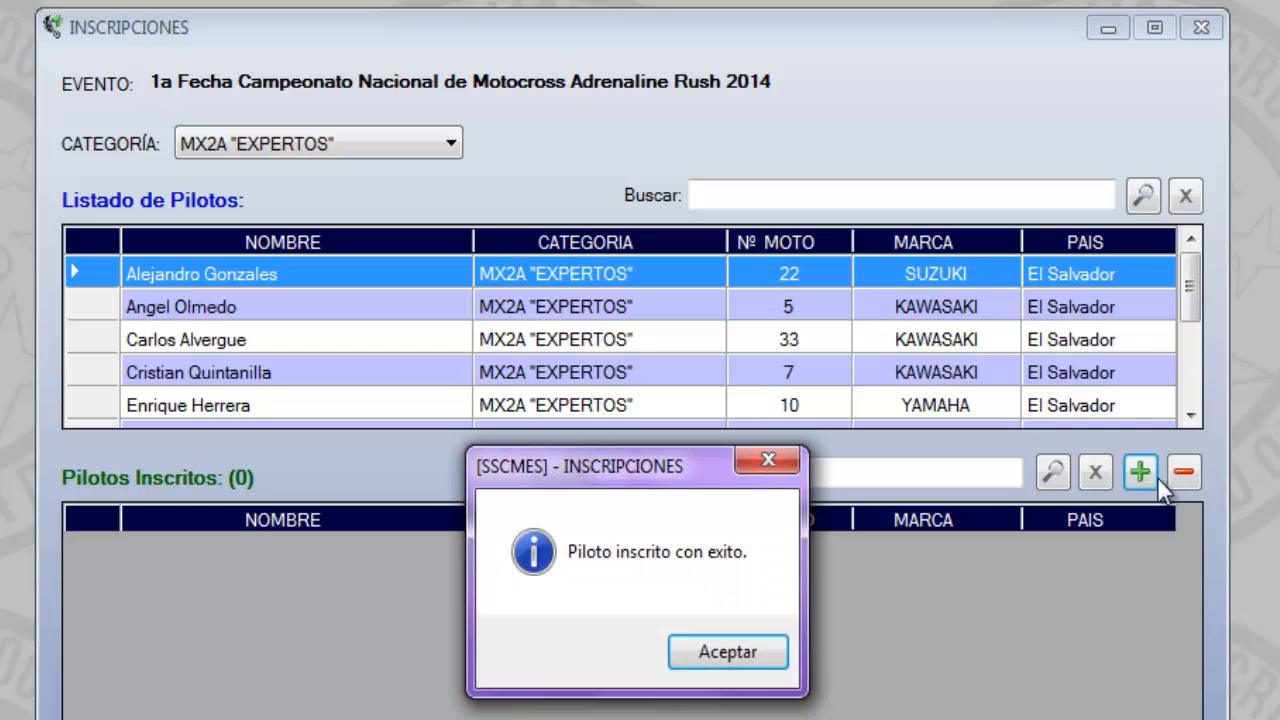
{"action": "left_click", "coordinate": [702, 651]}
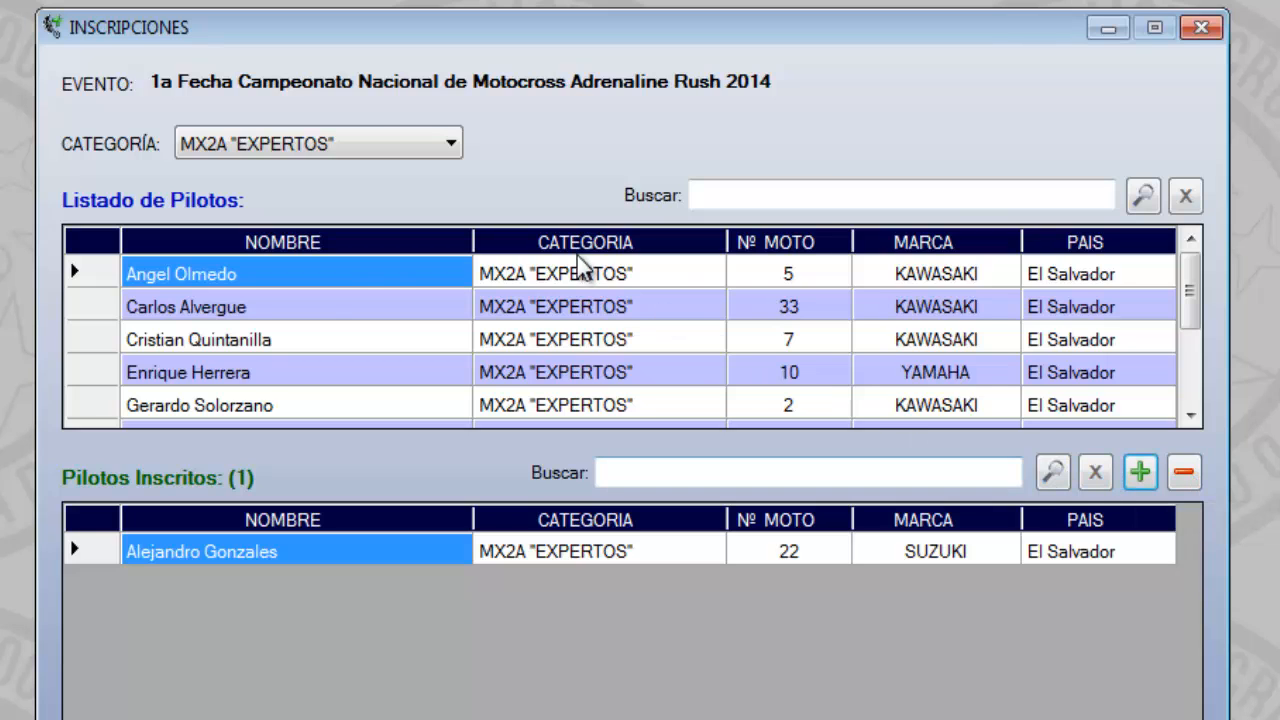
Register the MX2A "EXPERTOS" KAWASAKI pilots with motorcycle numbers 5 and 33 for the event
{"action": "left_click", "coordinate": [97, 275]}
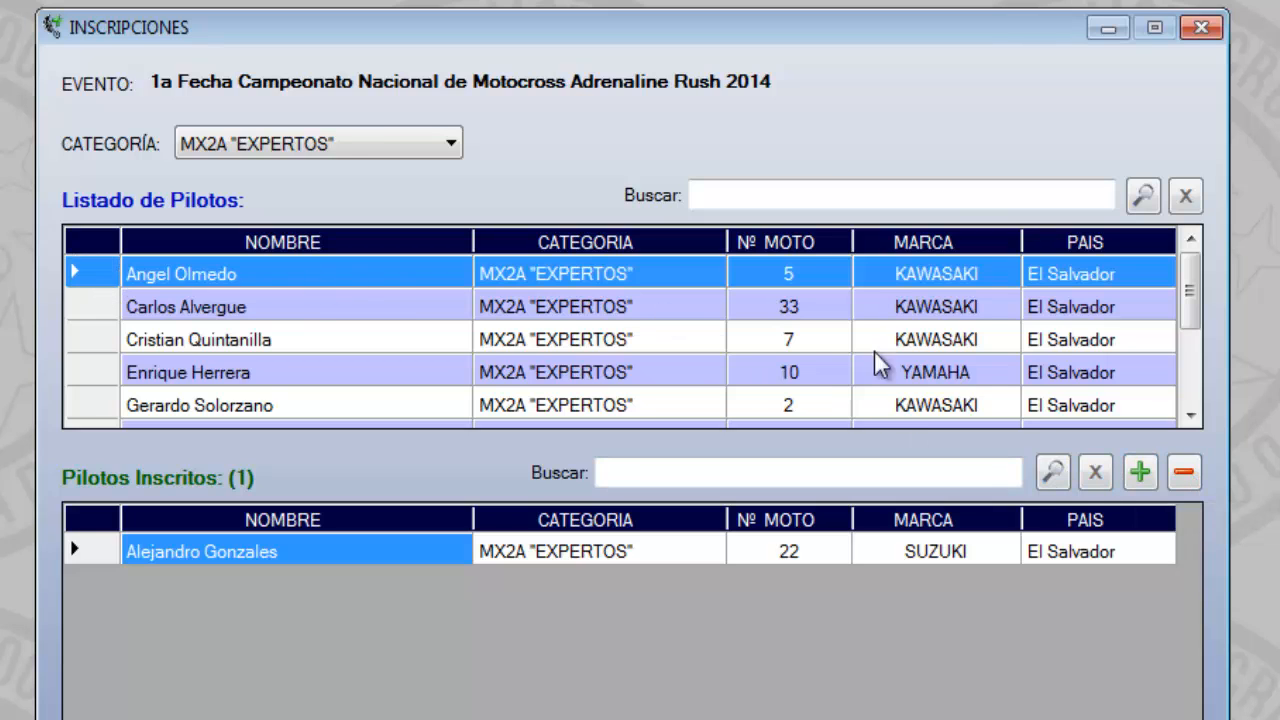
{"action": "left_click", "coordinate": [1140, 472]}
{"action": "left_click", "coordinate": [734, 665]}
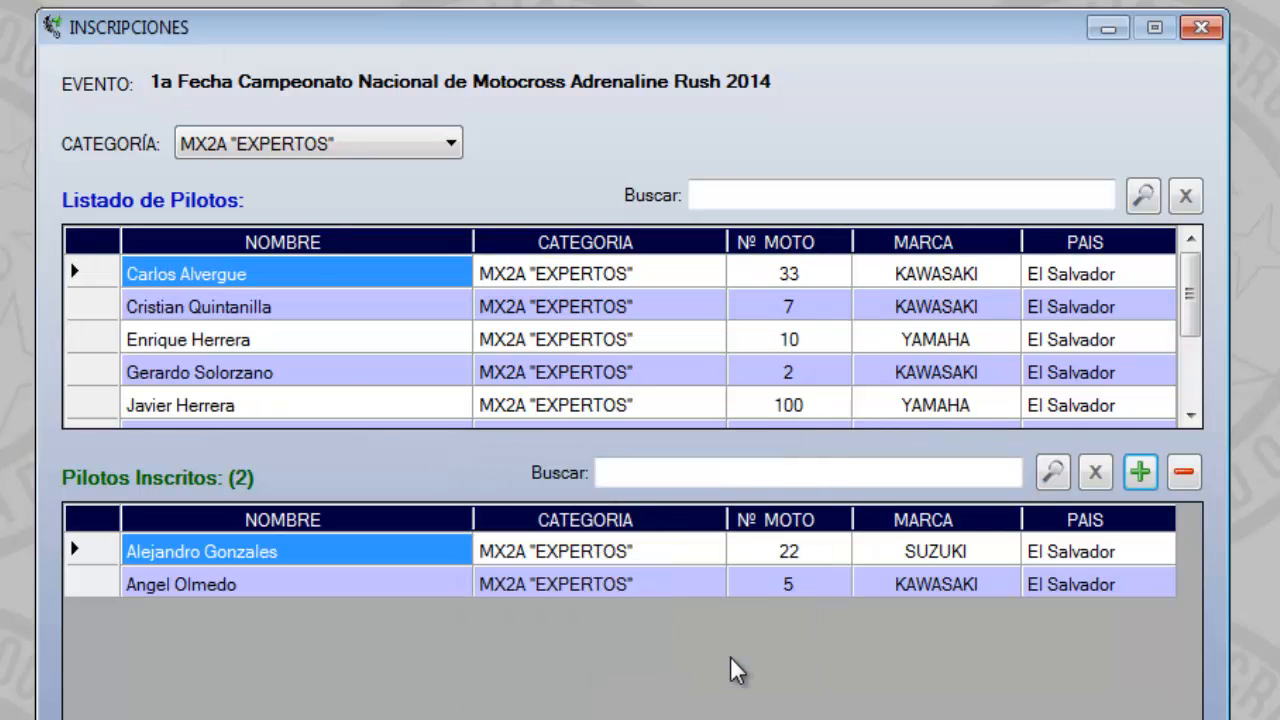
{"action": "left_click", "coordinate": [95, 268]}
{"action": "left_click", "coordinate": [1140, 472]}
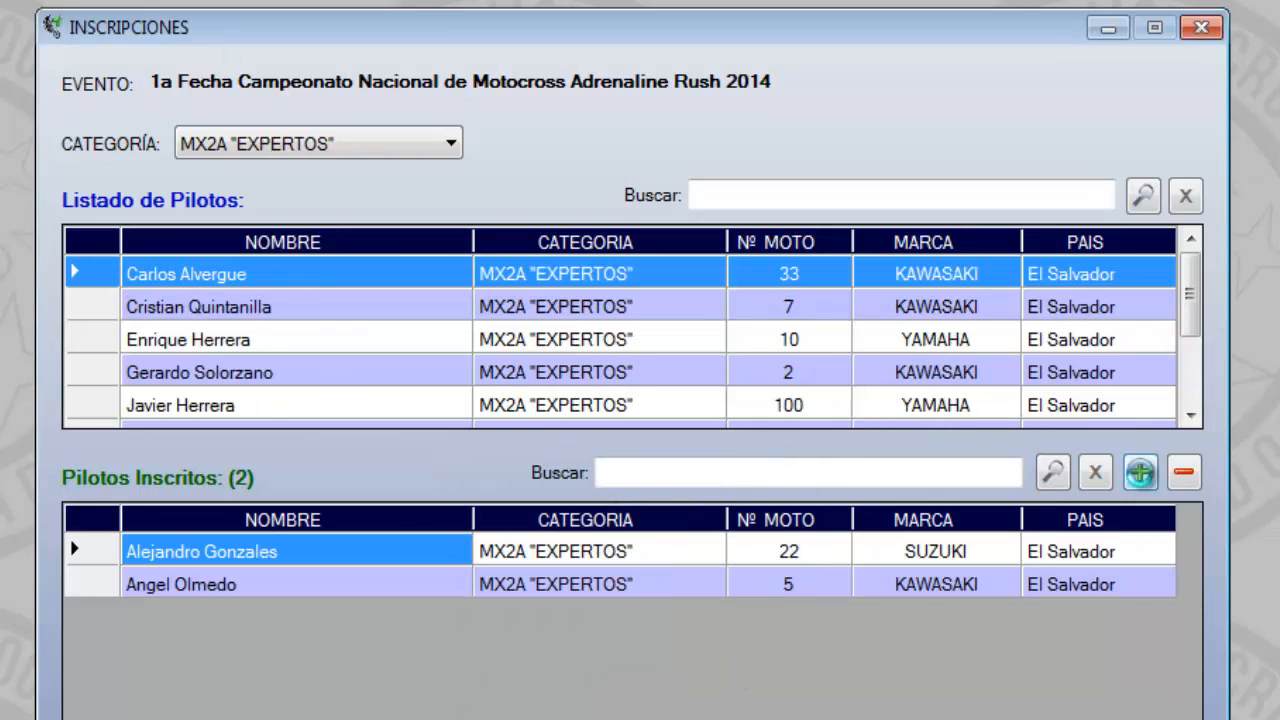
{"action": "left_click", "coordinate": [776, 660]}
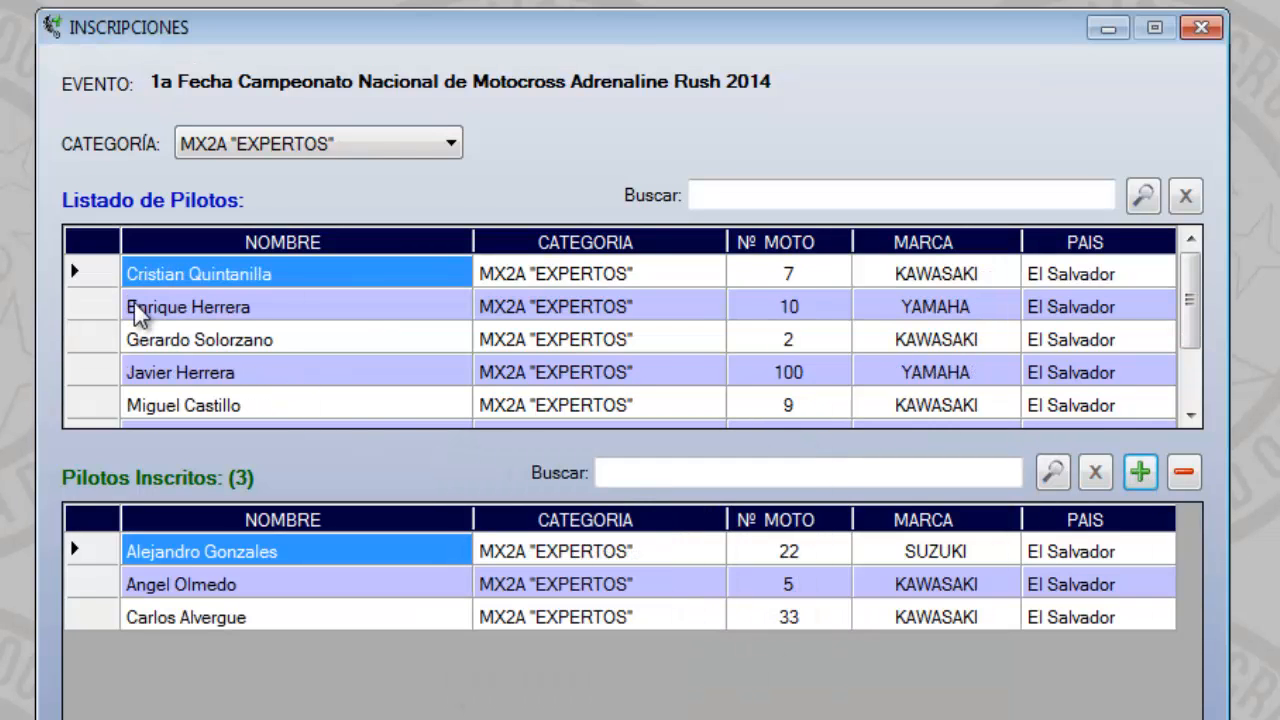
Register the MX2A "EXPERTOS" pilots with motorcycle numbers 7 (KAWASAKI) and 10 (YAMAHA) for the event
{"action": "left_click", "coordinate": [106, 270]}
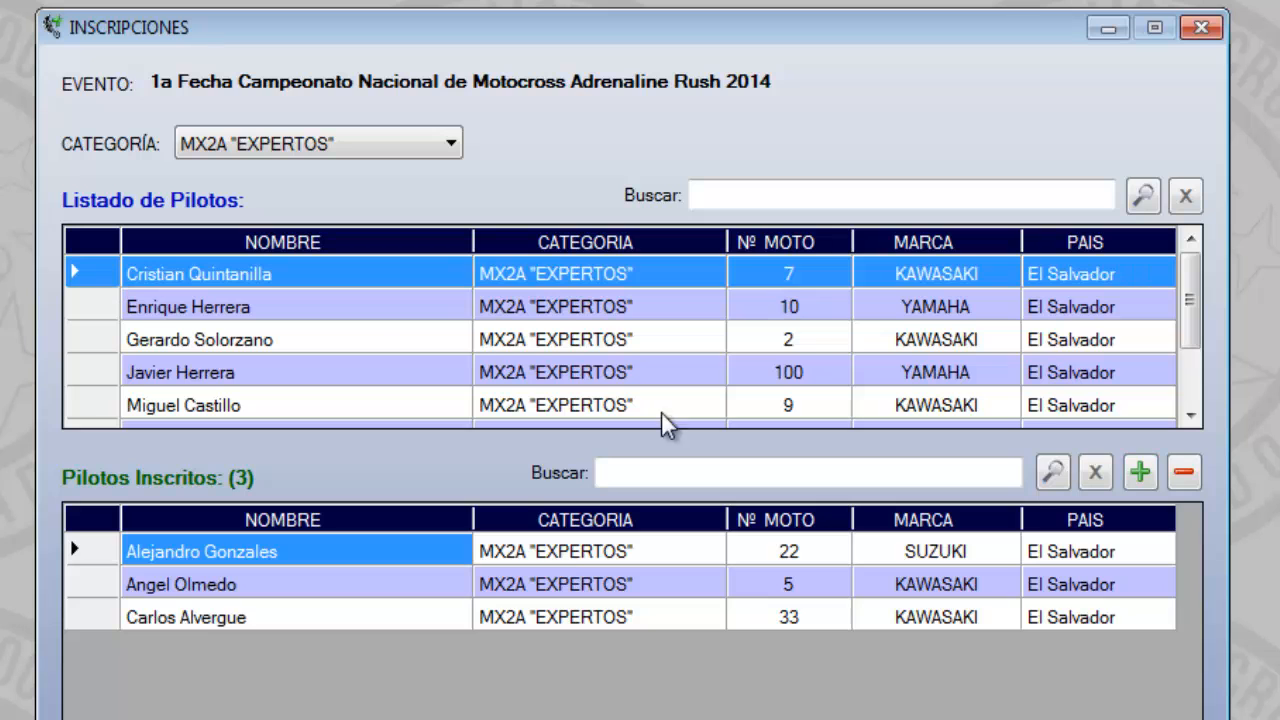
{"action": "left_click", "coordinate": [1142, 470]}
{"action": "left_click", "coordinate": [776, 640]}
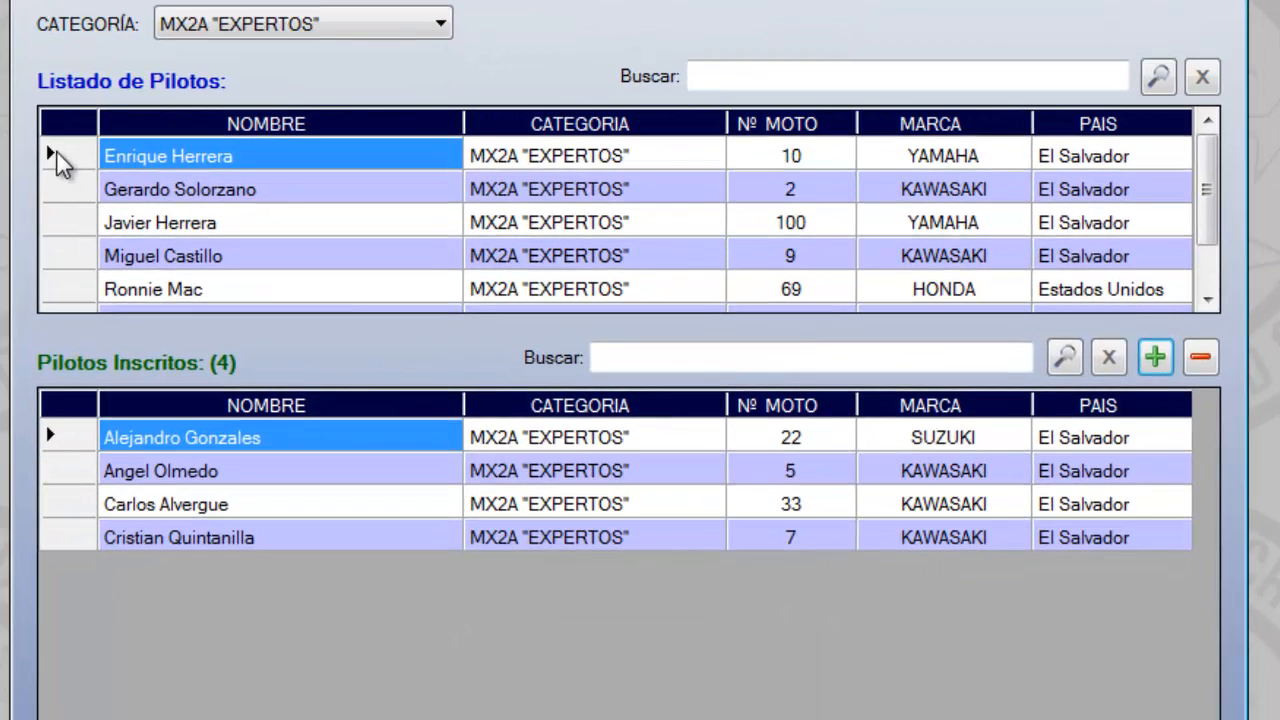
{"action": "left_click", "coordinate": [82, 277]}
{"action": "left_click", "coordinate": [1157, 357]}
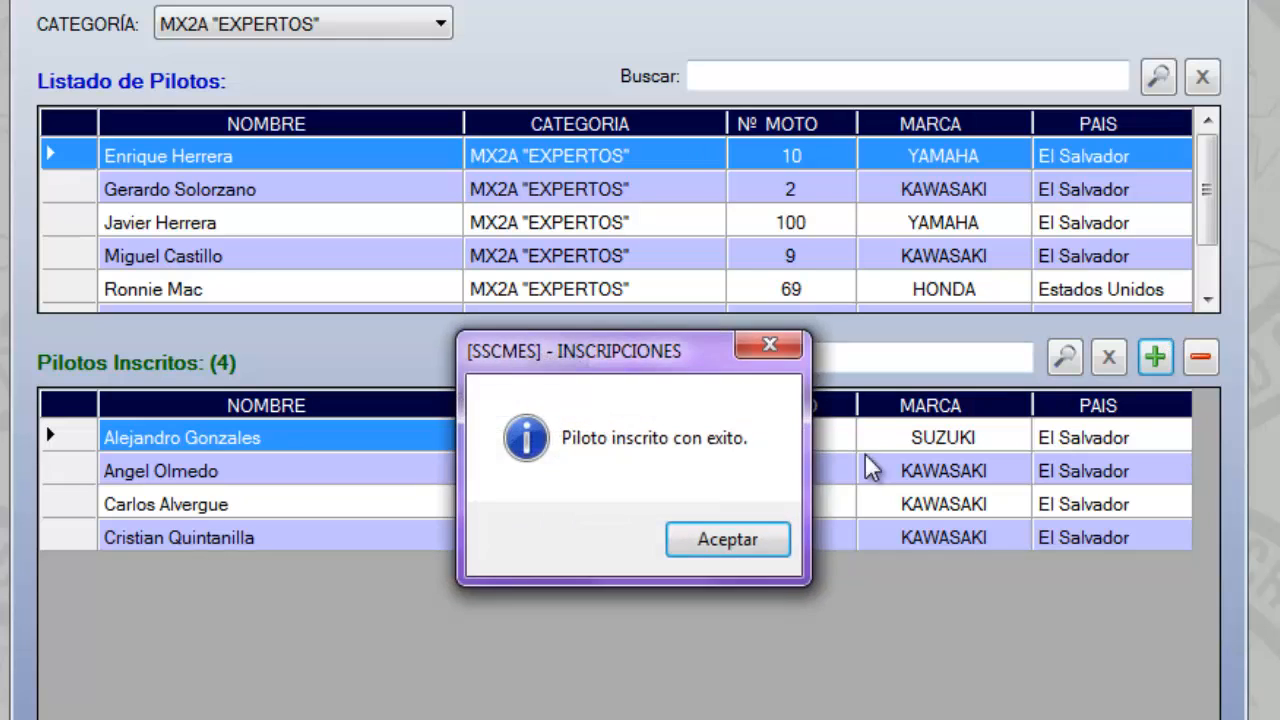
{"action": "left_click", "coordinate": [748, 544]}
Register the MX2A "EXPERTOS" pilots with motorcycle numbers 2 (KAWASAKI) and 100 (YAMAHA) for the event
{"action": "left_click", "coordinate": [72, 150]}
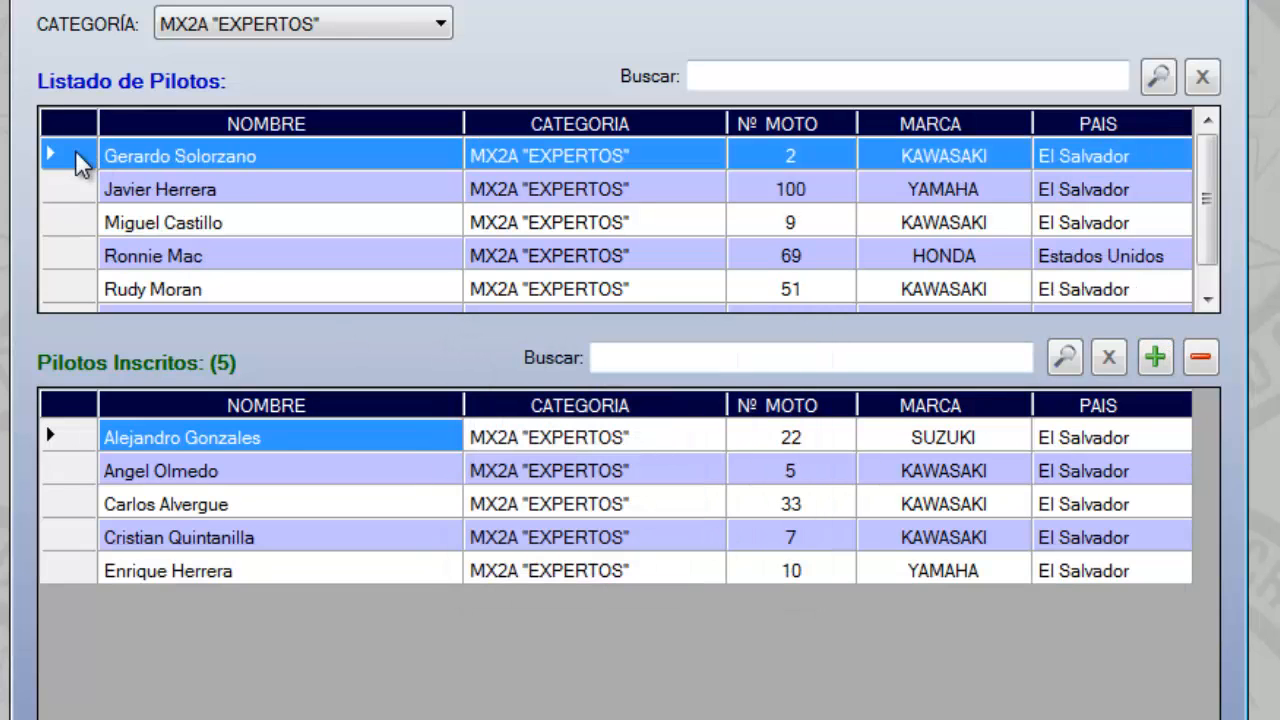
{"action": "left_click", "coordinate": [1157, 358]}
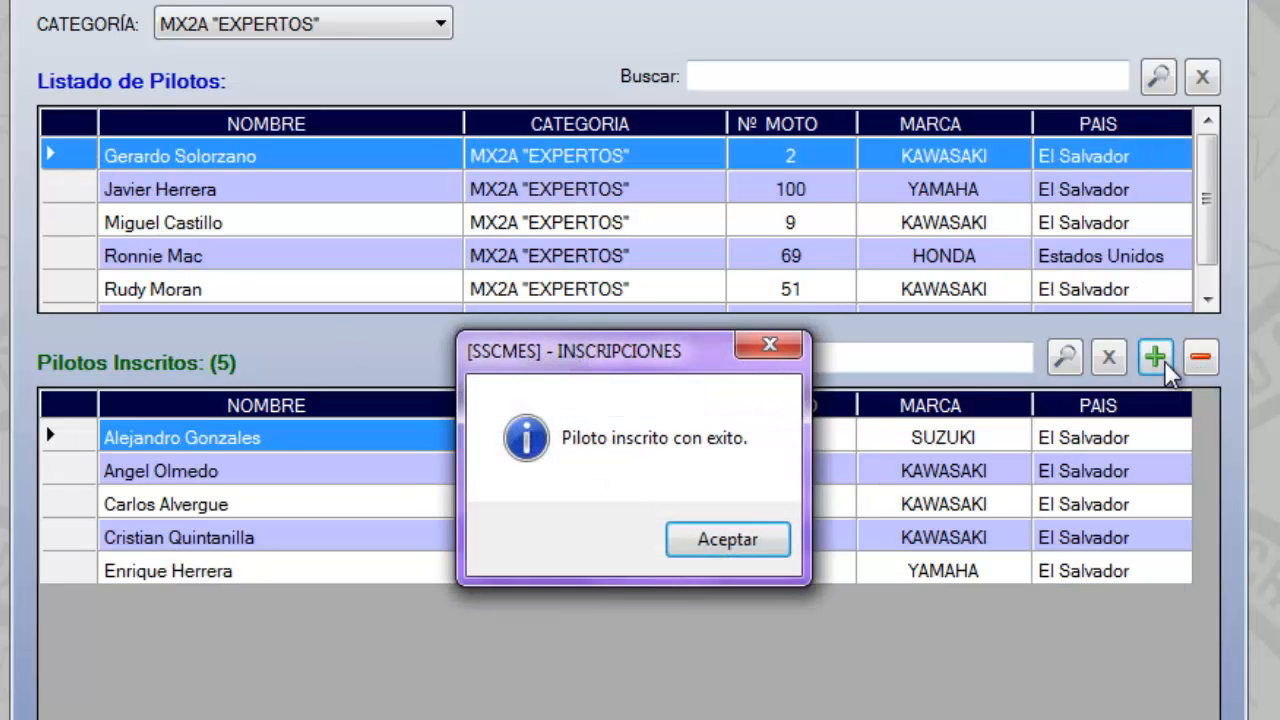
{"action": "left_click", "coordinate": [748, 540]}
{"action": "left_click", "coordinate": [81, 156]}
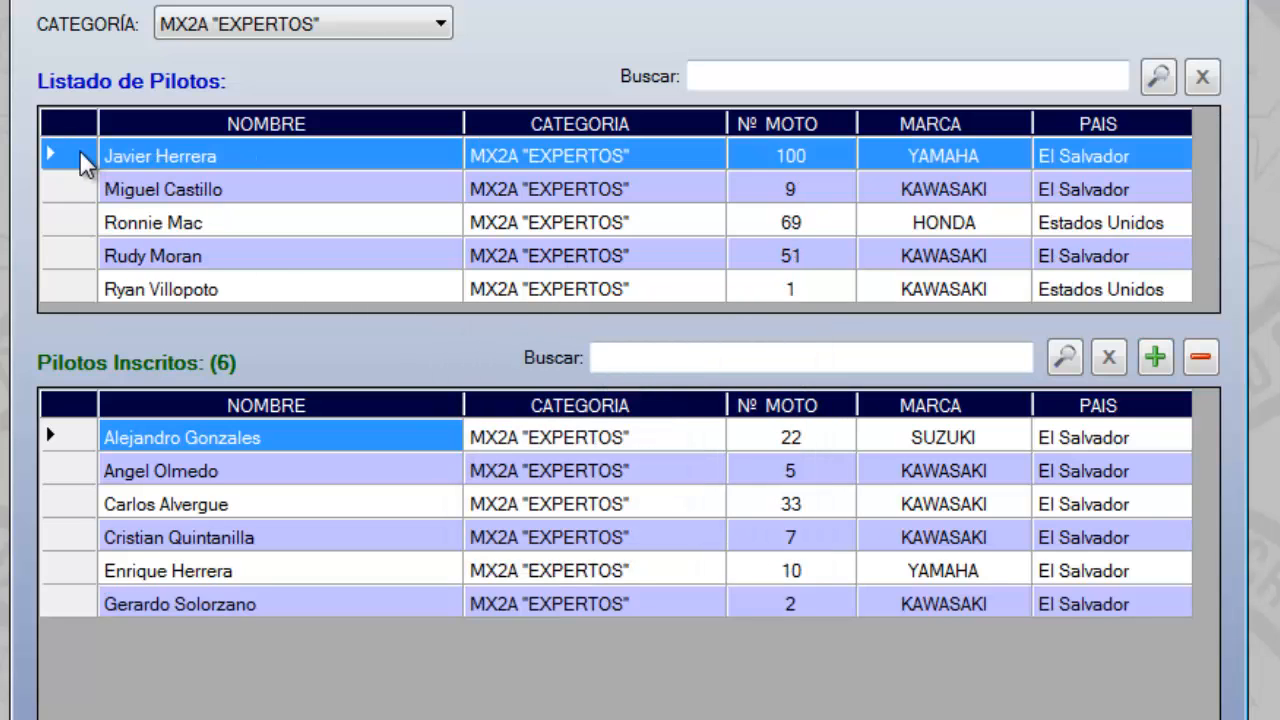
{"action": "left_click", "coordinate": [1155, 357]}
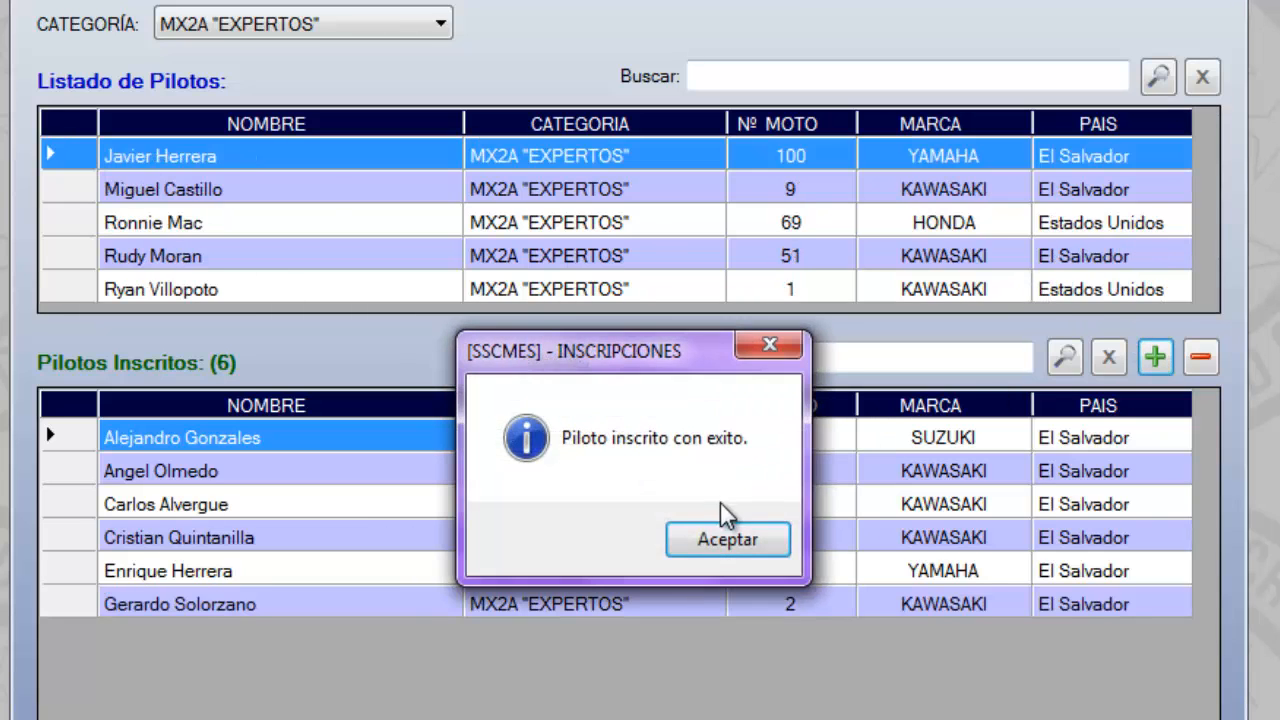
{"action": "left_click", "coordinate": [731, 543]}
Register the MX2A "EXPERTOS" pilots numbered 9 and 51 from El Salvador, leaving out the pilots from Estados Unidos
{"action": "left_click", "coordinate": [76, 158]}
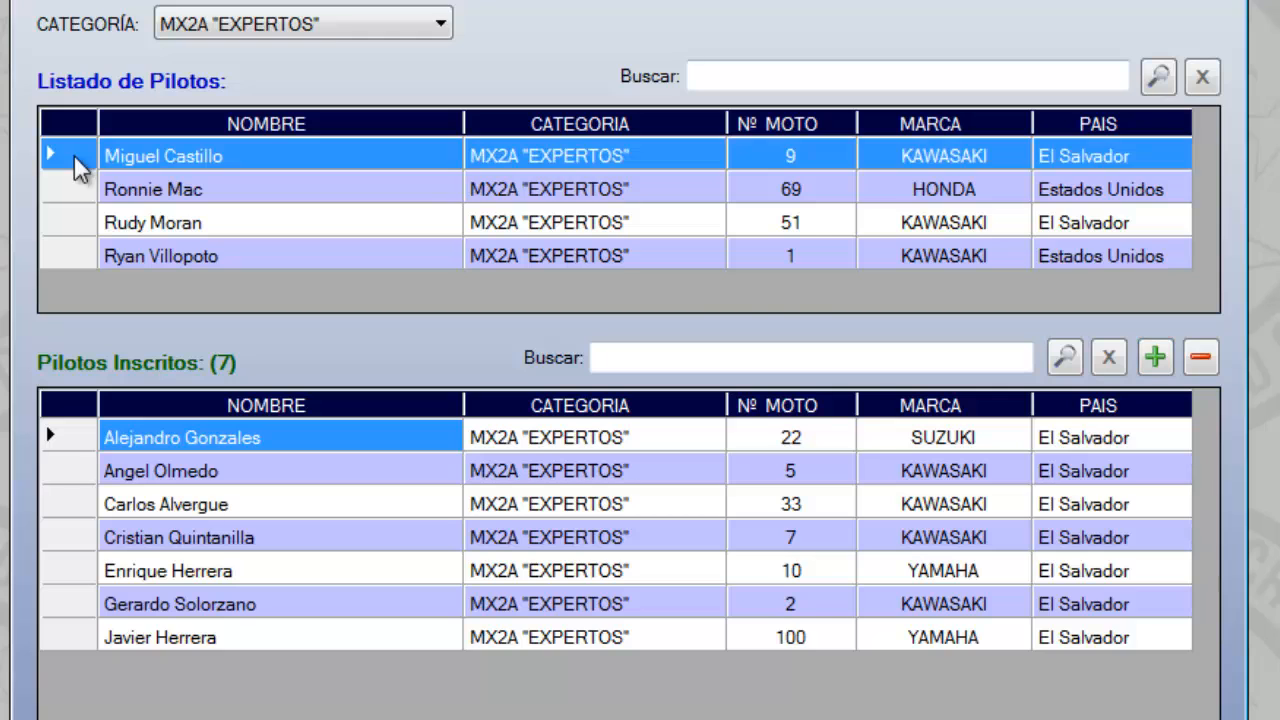
{"action": "left_click", "coordinate": [1155, 357]}
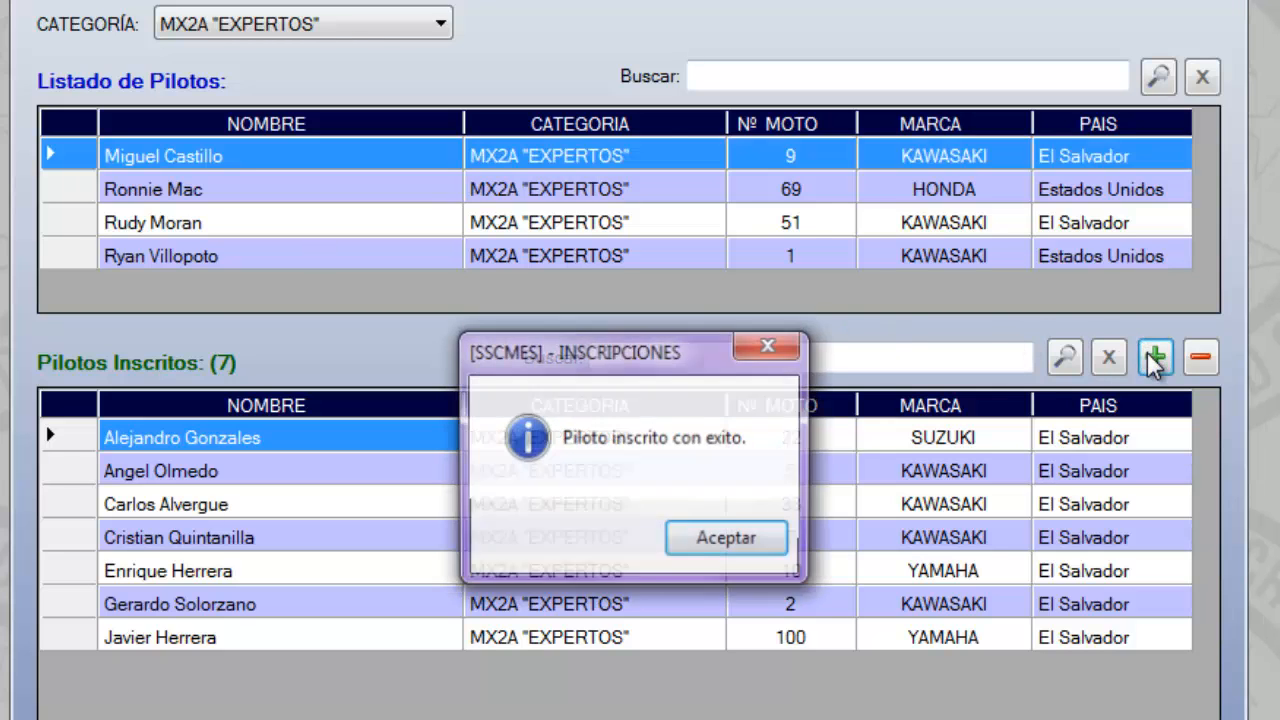
{"action": "left_click", "coordinate": [708, 537]}
{"action": "left_click", "coordinate": [76, 160]}
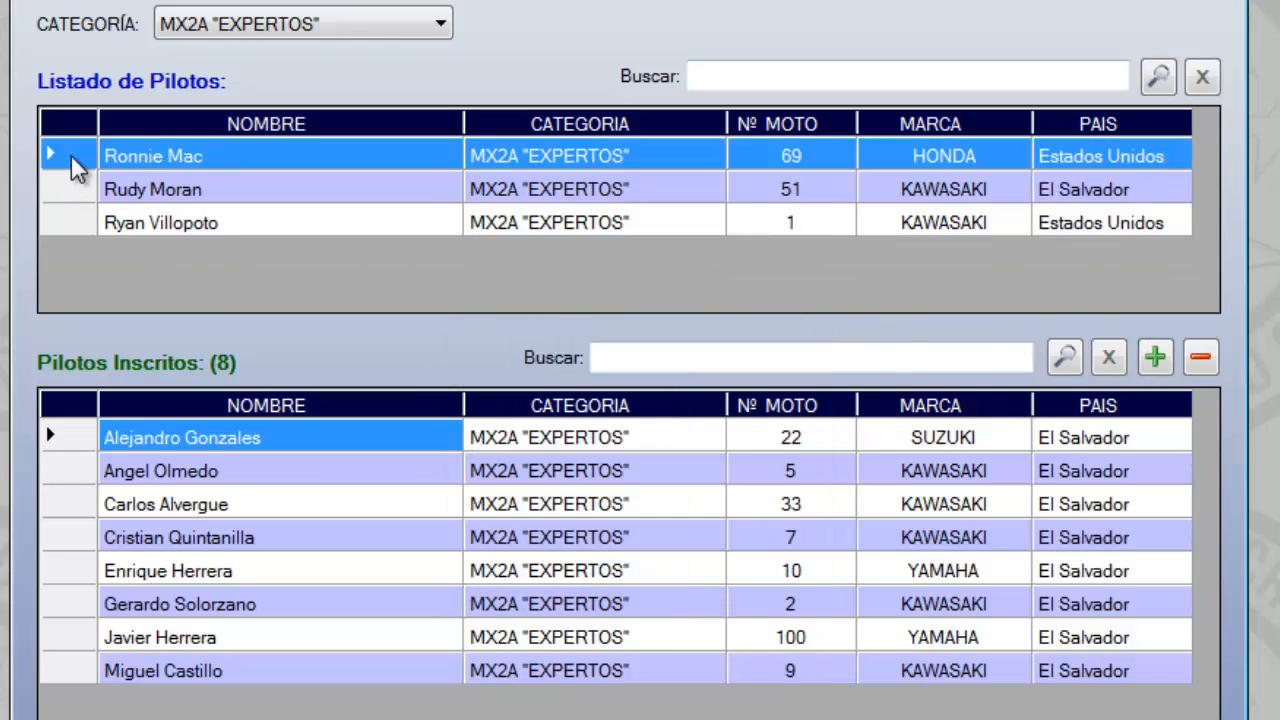
{"action": "left_click", "coordinate": [77, 189]}
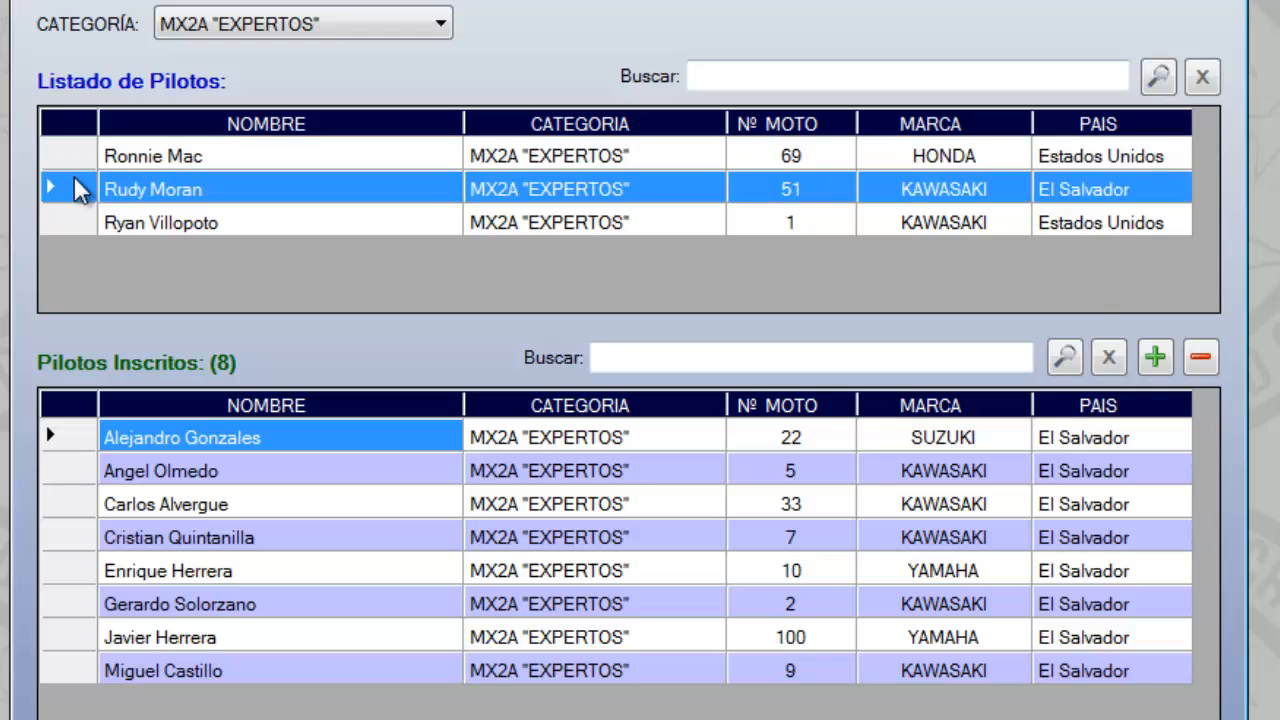
{"action": "left_click", "coordinate": [1156, 358]}
{"action": "left_click", "coordinate": [726, 545]}
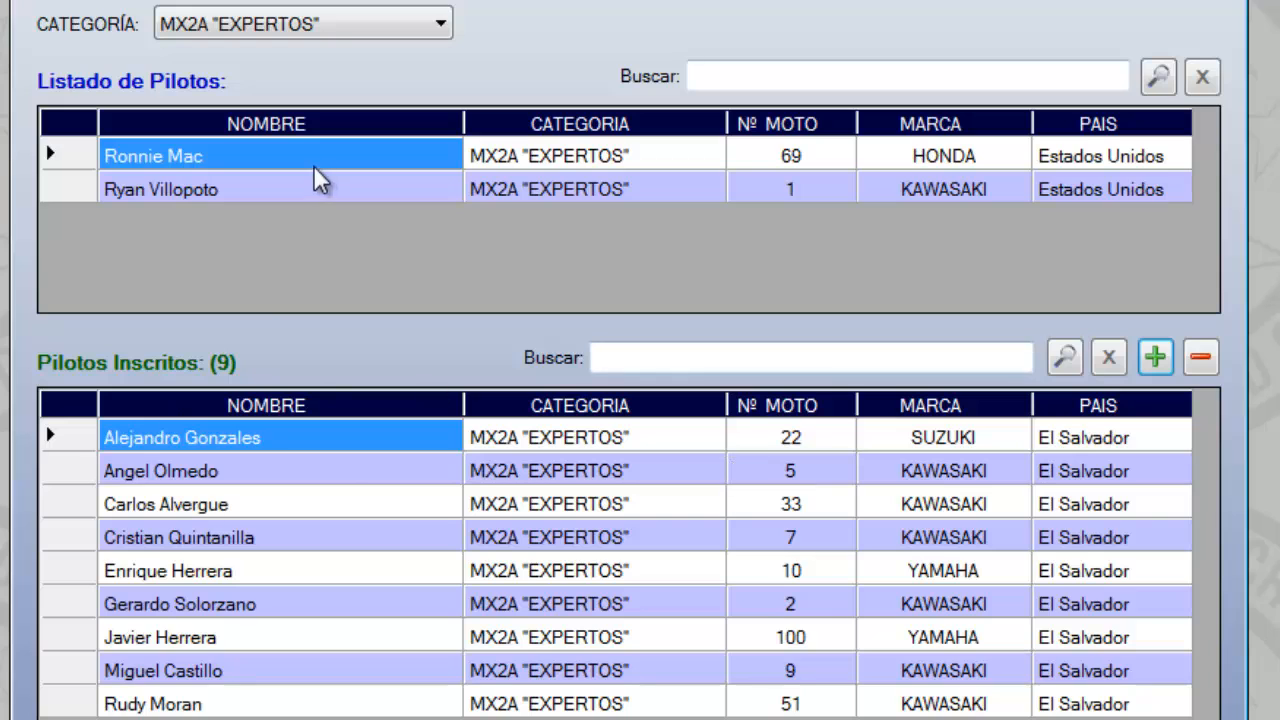
List the pilots of all categories (TODAS) and register the MX2C Novatos "B" pilot with motorcycle number 10
{"action": "left_click", "coordinate": [416, 28]}
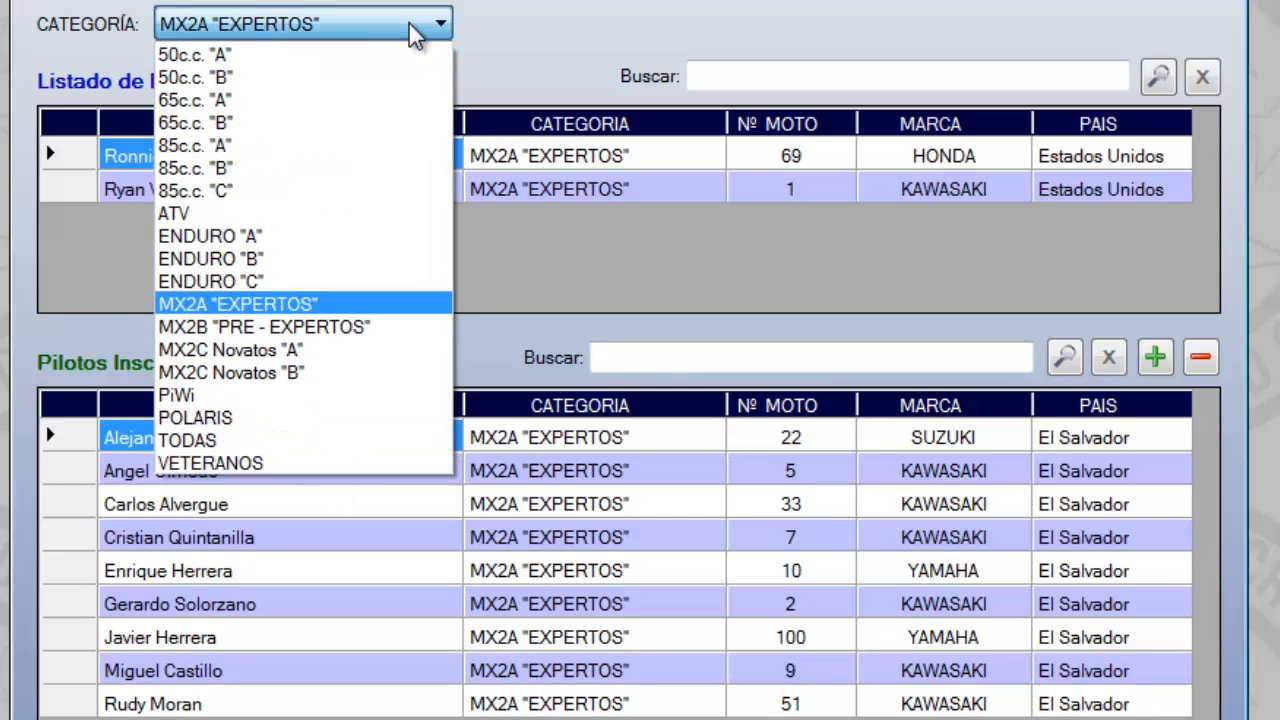
{"action": "left_click", "coordinate": [226, 441]}
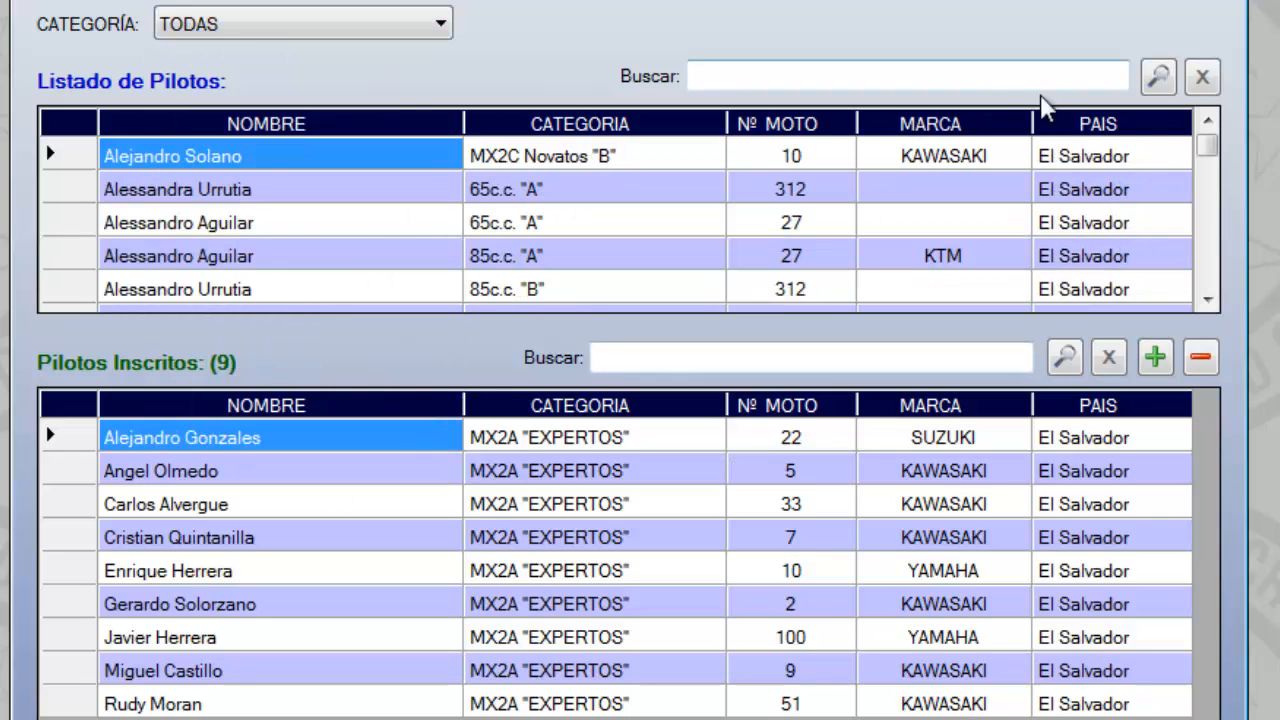
{"action": "left_click", "coordinate": [62, 157]}
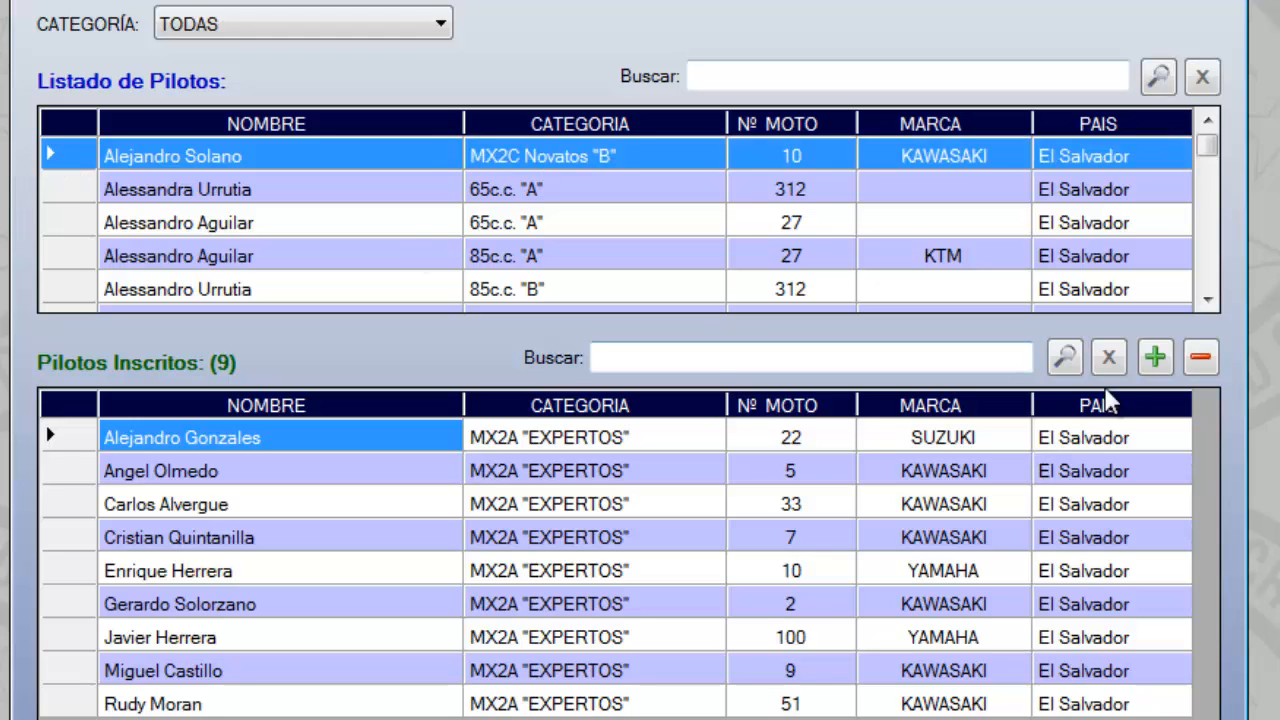
{"action": "left_click", "coordinate": [1155, 358]}
{"action": "left_click", "coordinate": [740, 537]}
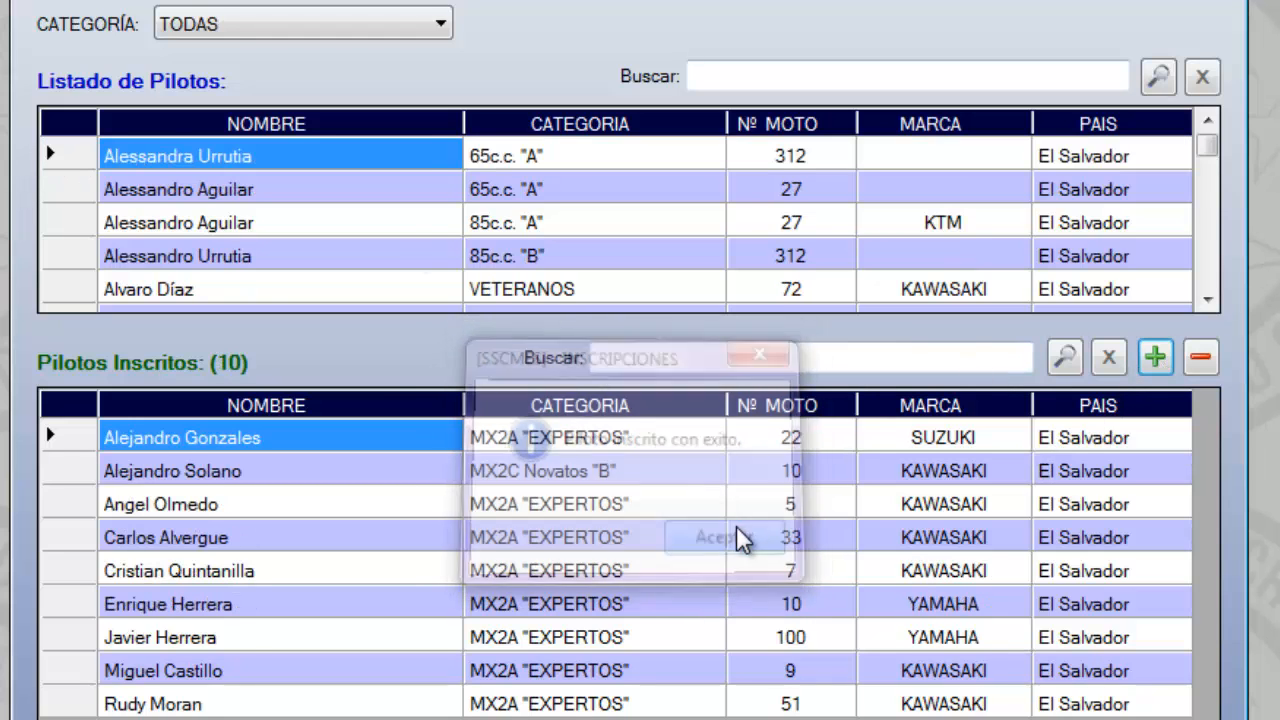
Register the 65c.c. "A" pilot number 312 and the 85c.c. "A" KTM pilot number 27 for the event
{"action": "left_click", "coordinate": [73, 155]}
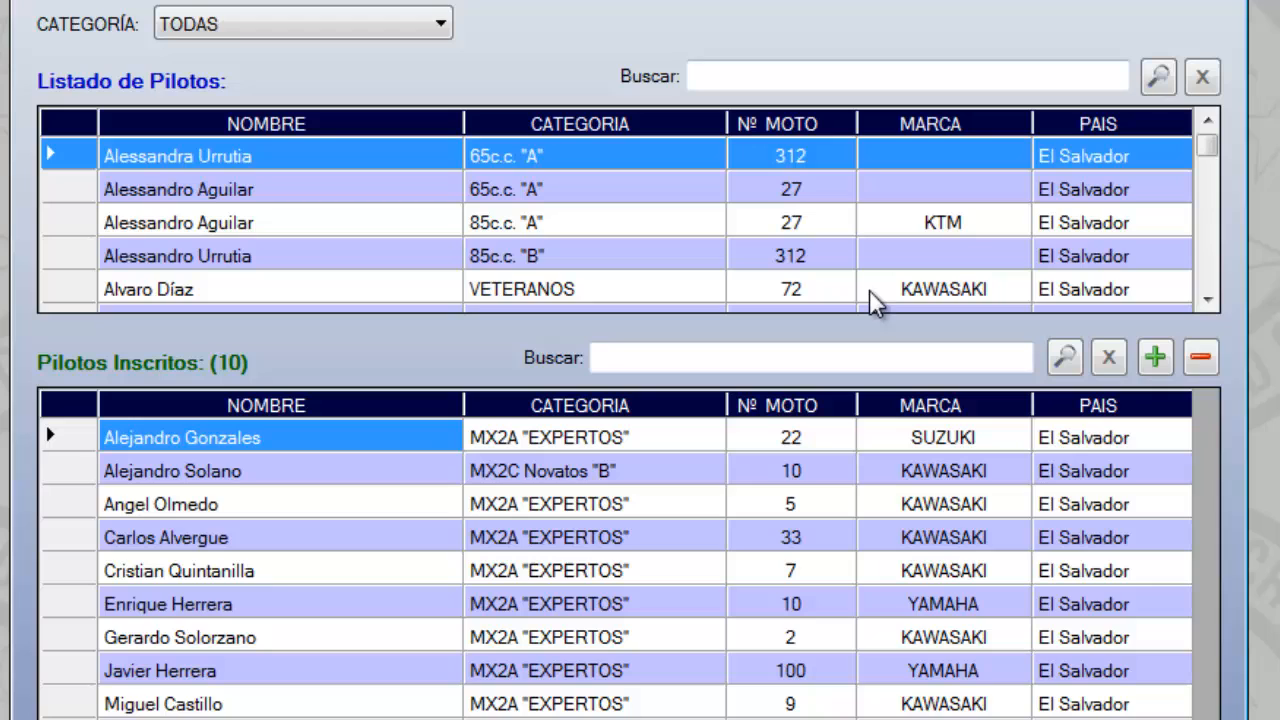
{"action": "left_click", "coordinate": [1157, 359]}
{"action": "left_click", "coordinate": [735, 542]}
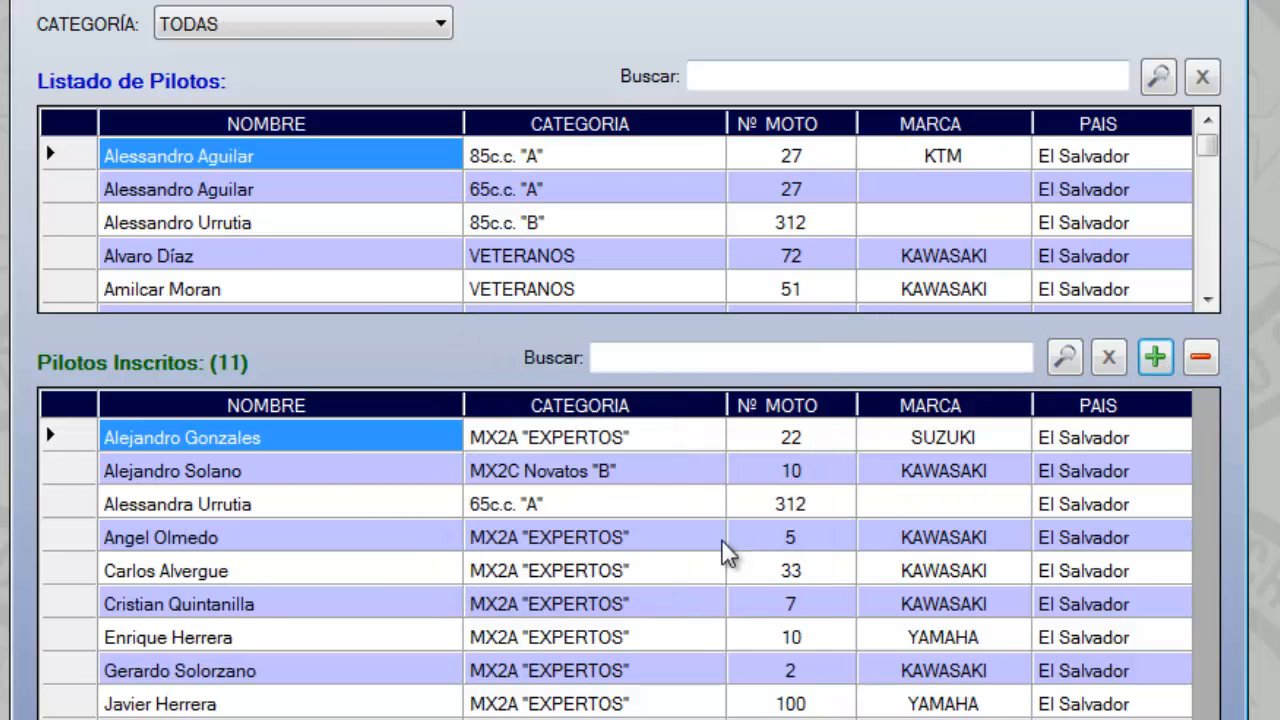
{"action": "left_click", "coordinate": [88, 160]}
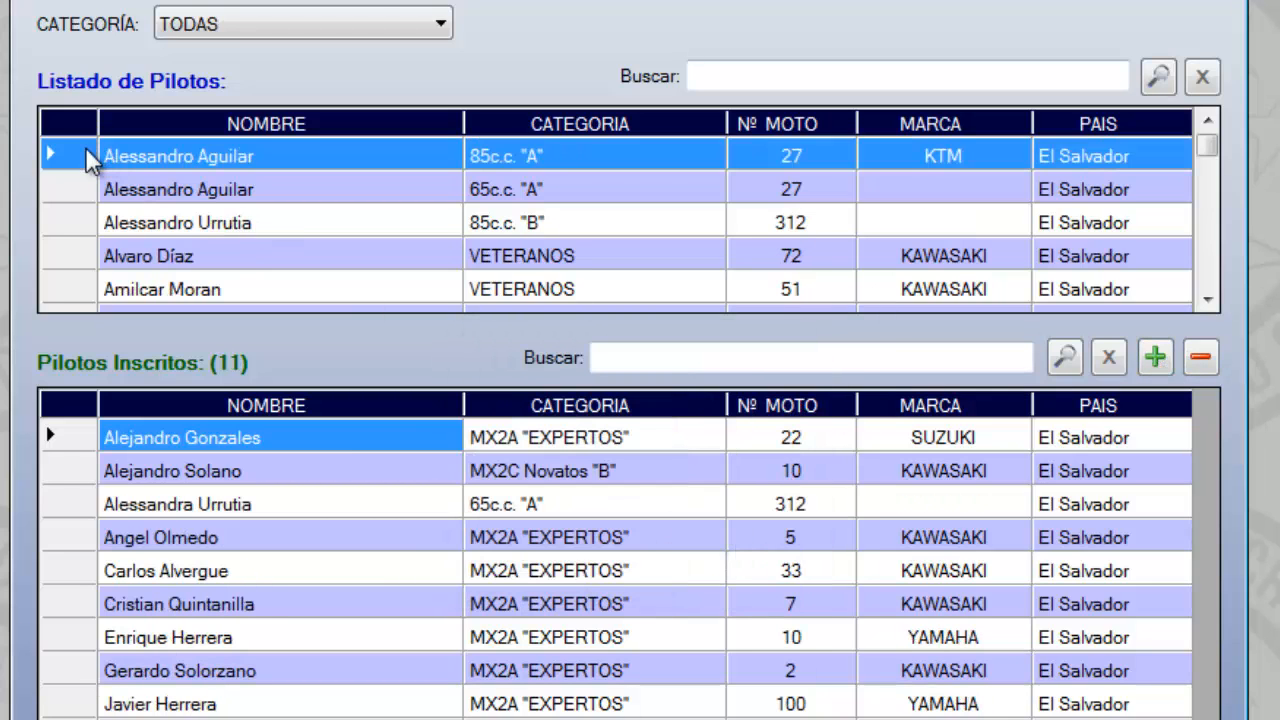
{"action": "left_click", "coordinate": [1153, 360]}
{"action": "left_click", "coordinate": [752, 543]}
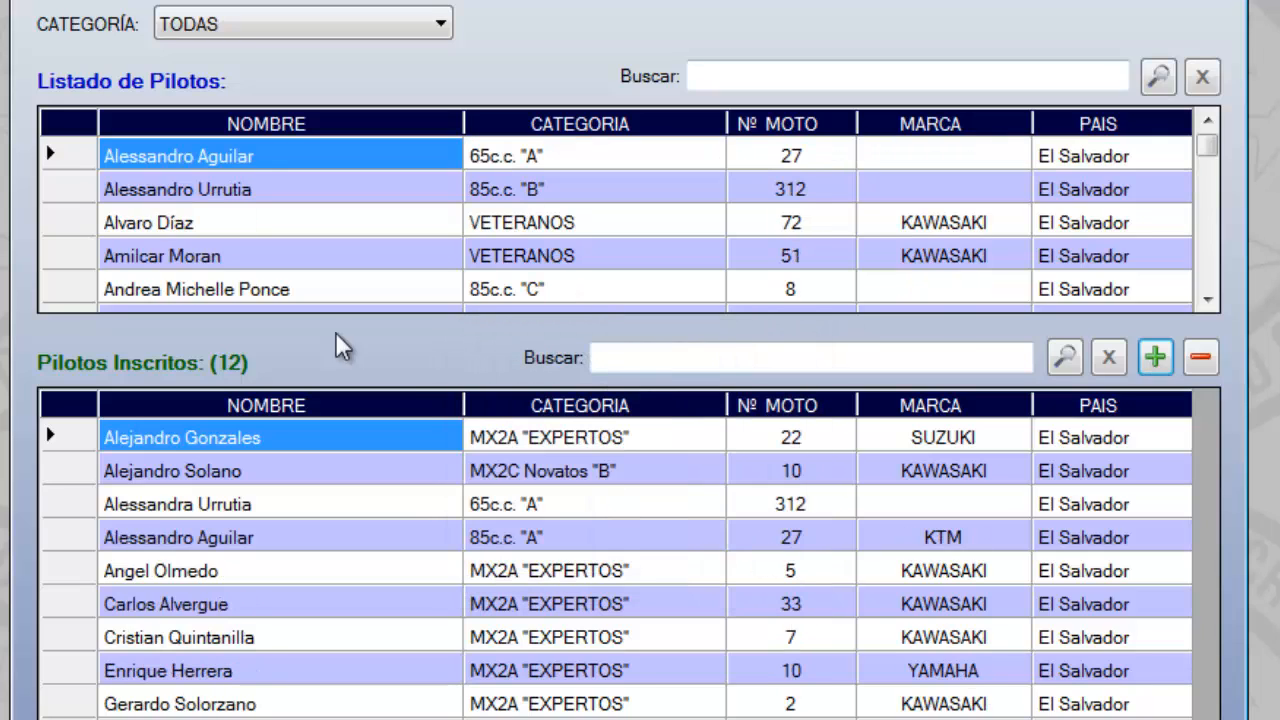
Register the 65c.c. "A" pilot with motorcycle number 27 for the event
{"action": "left_click", "coordinate": [82, 158]}
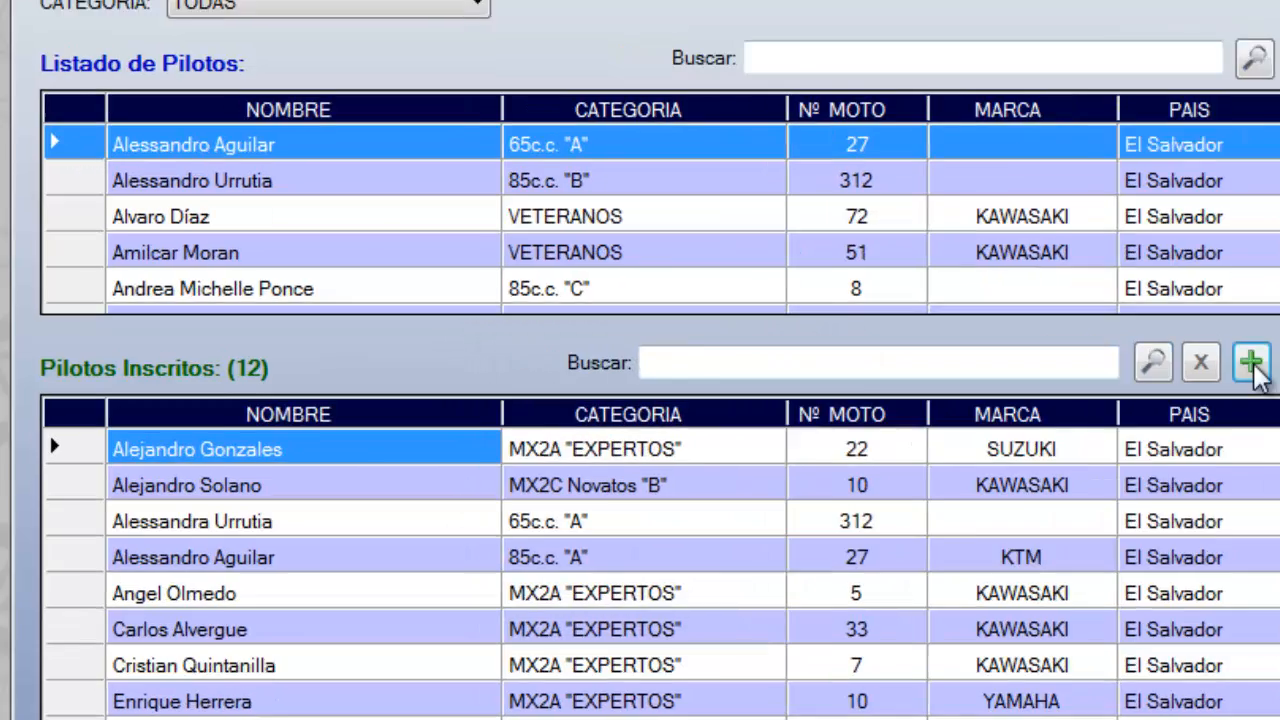
{"action": "left_click", "coordinate": [1251, 362]}
{"action": "key", "text": "Return"}
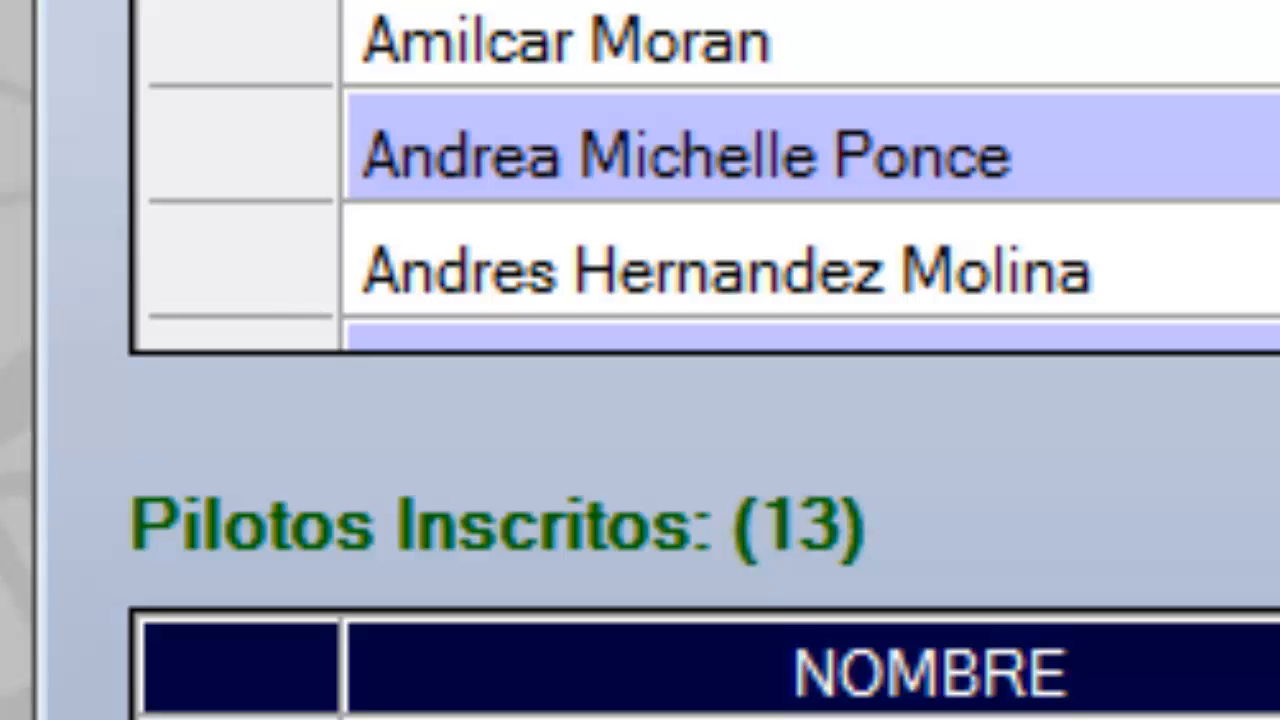
Register pilots 312 (85c.c. "B"), 72 and 51 (VETERANOS), 8 (85c.c. "C"), 55 (50c.c. "A") and 43 (MX2C Novatos "A") for the event
{"action": "key", "text": "Return"}
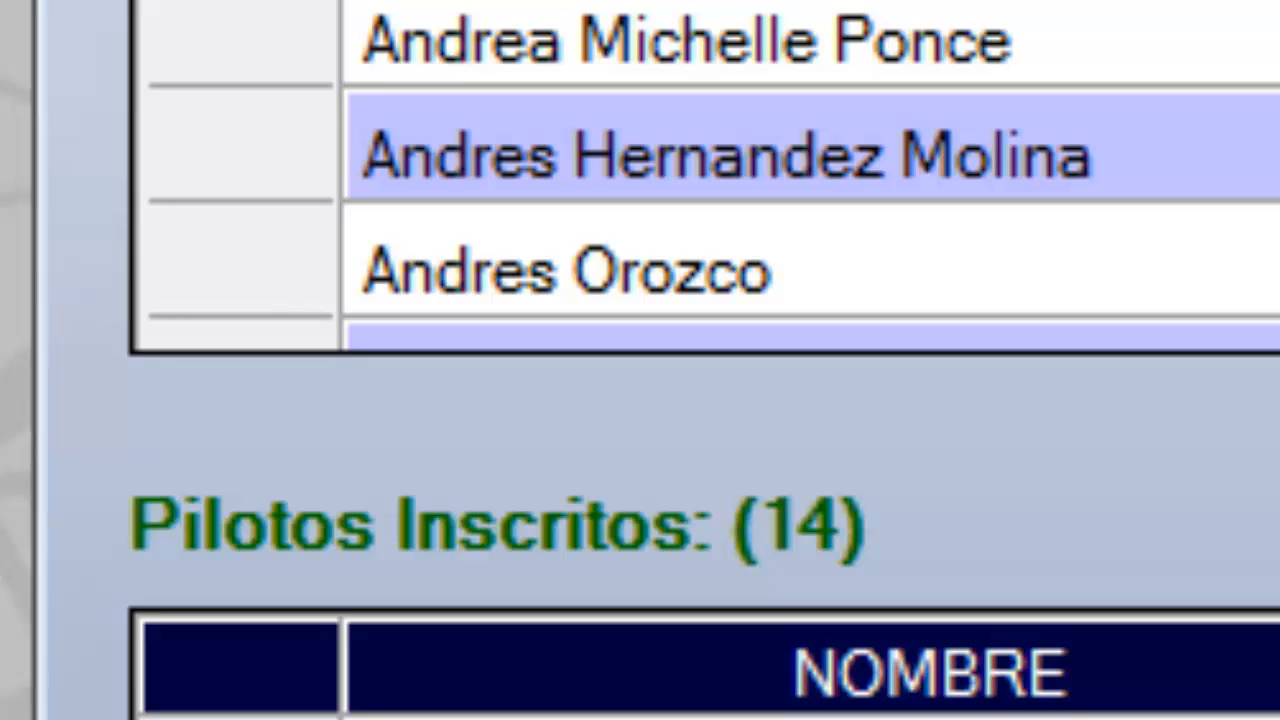
{"action": "key", "text": "Return"}
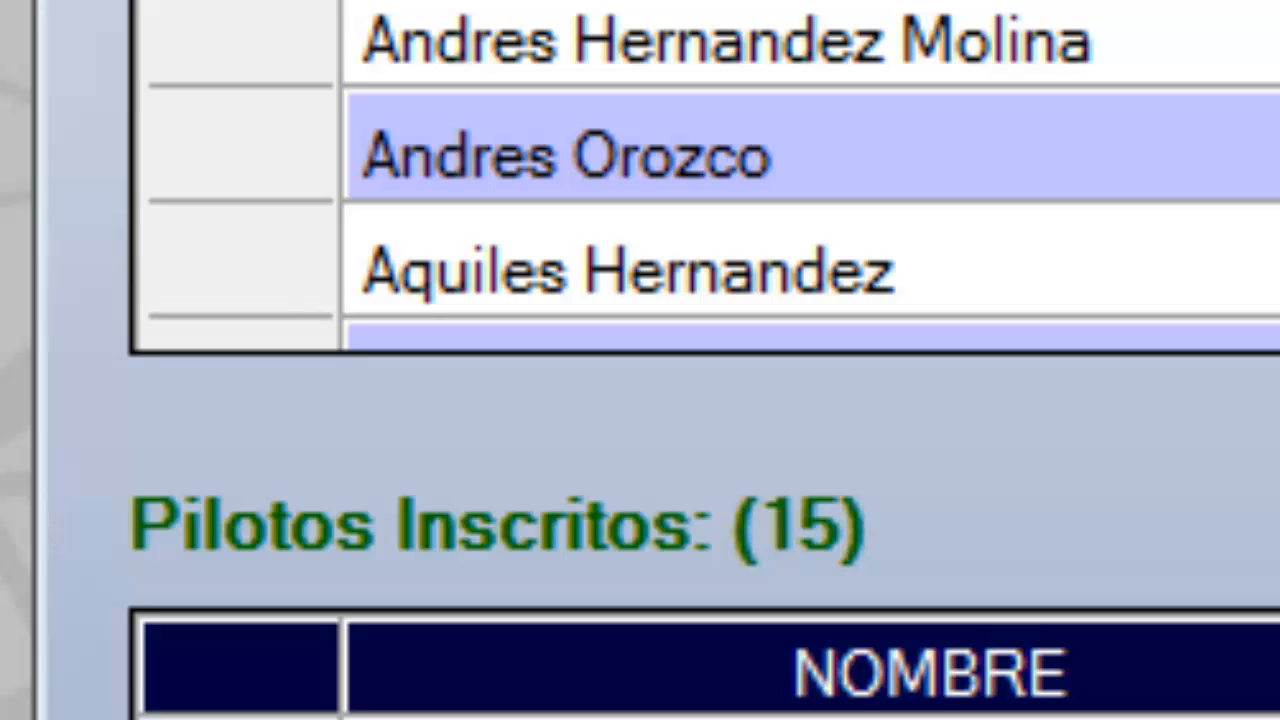
{"action": "key", "text": "Return"}
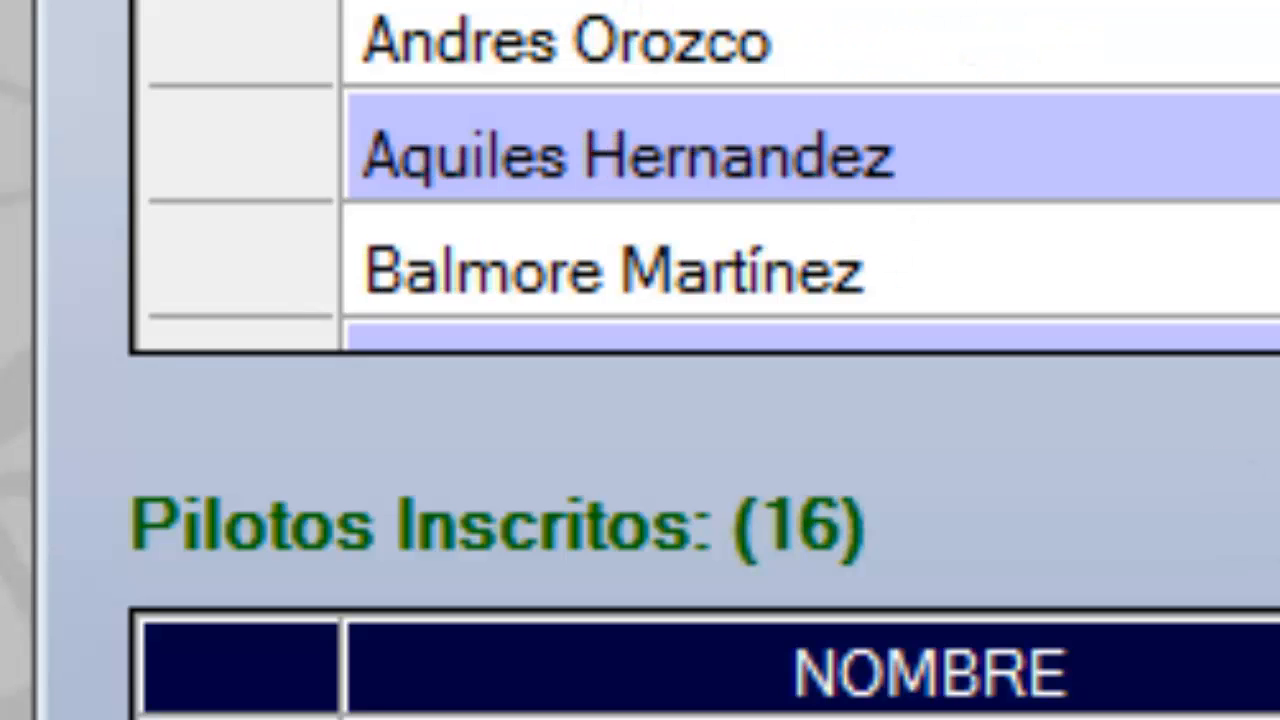
{"action": "key", "text": "Return"}
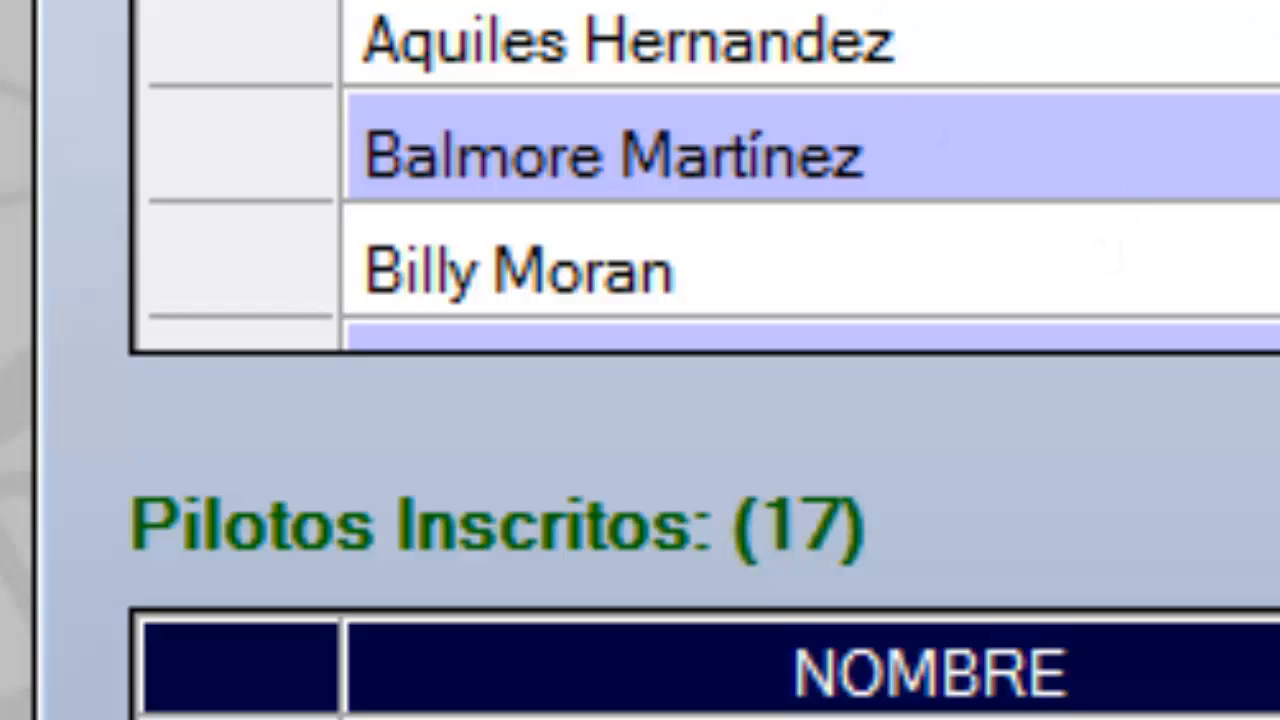
{"action": "key", "text": "Return"}
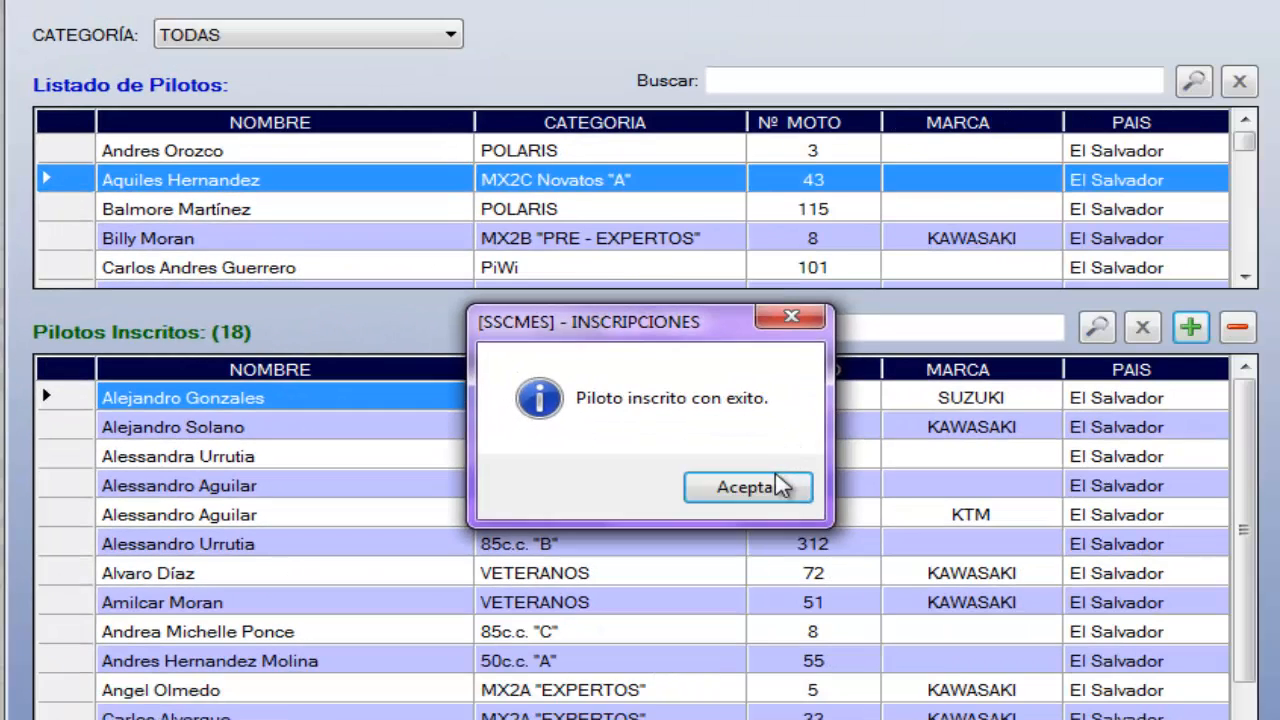
{"action": "left_click", "coordinate": [752, 486]}
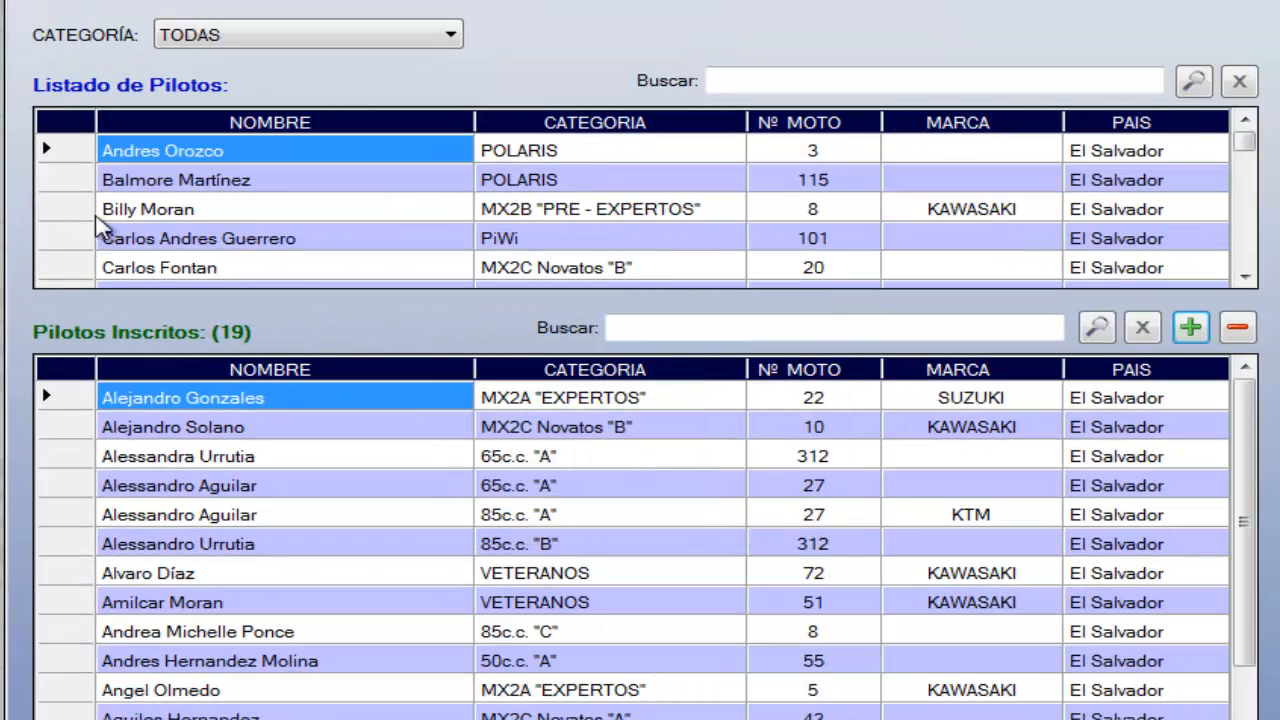
Register the POLARIS pilot number 115 and the MX2B "PRE - EXPERTOS" KAWASAKI pilot number 8 for the event
{"action": "left_click", "coordinate": [70, 184]}
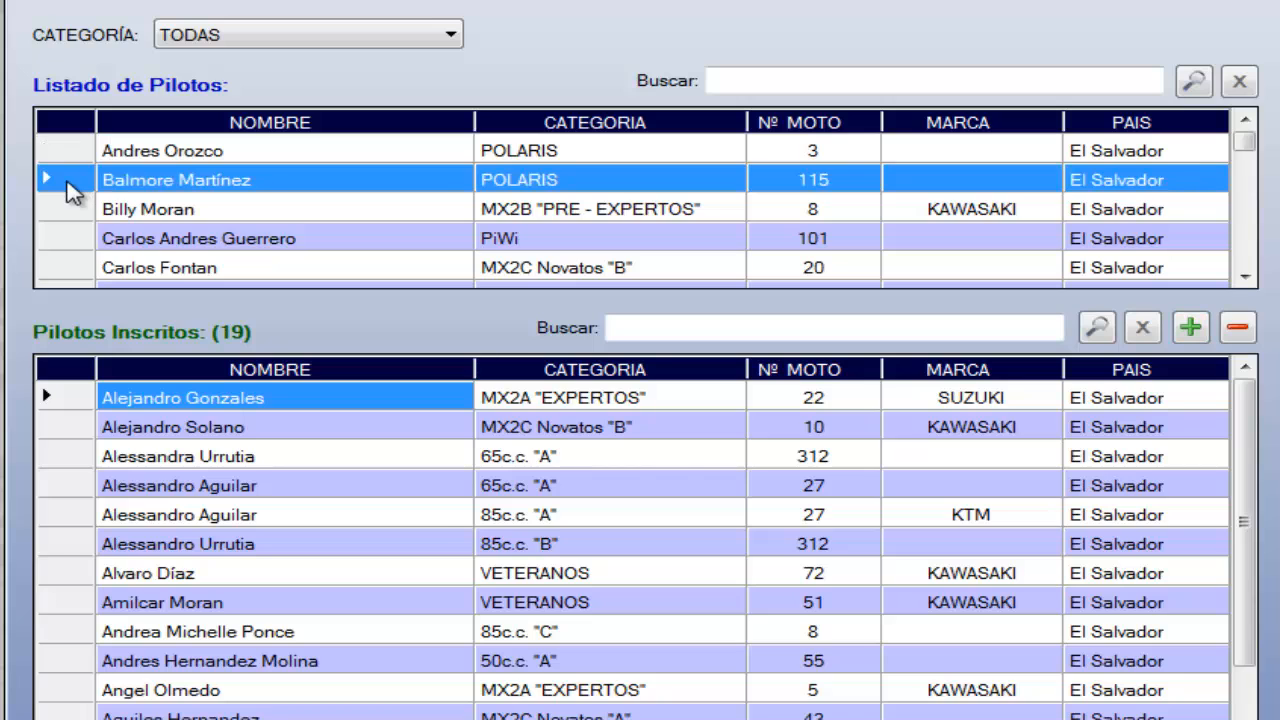
{"action": "left_click", "coordinate": [1190, 330]}
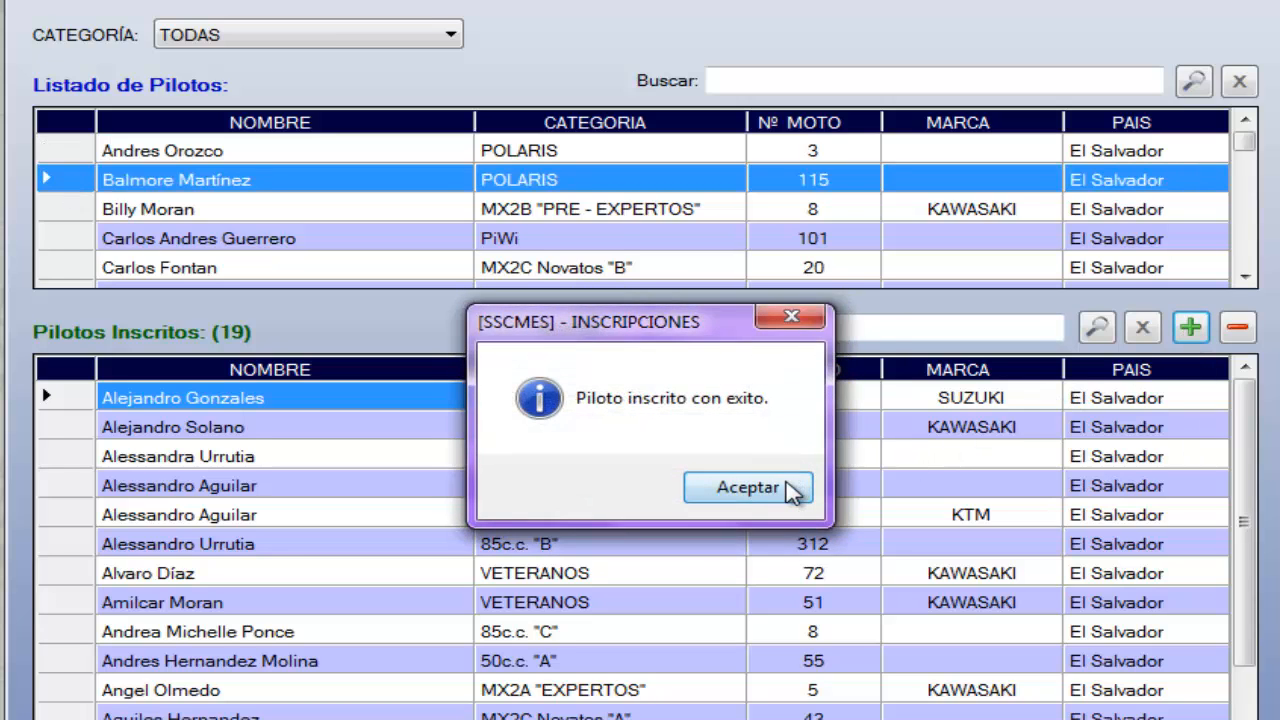
{"action": "left_click", "coordinate": [748, 487]}
{"action": "left_click", "coordinate": [70, 190]}
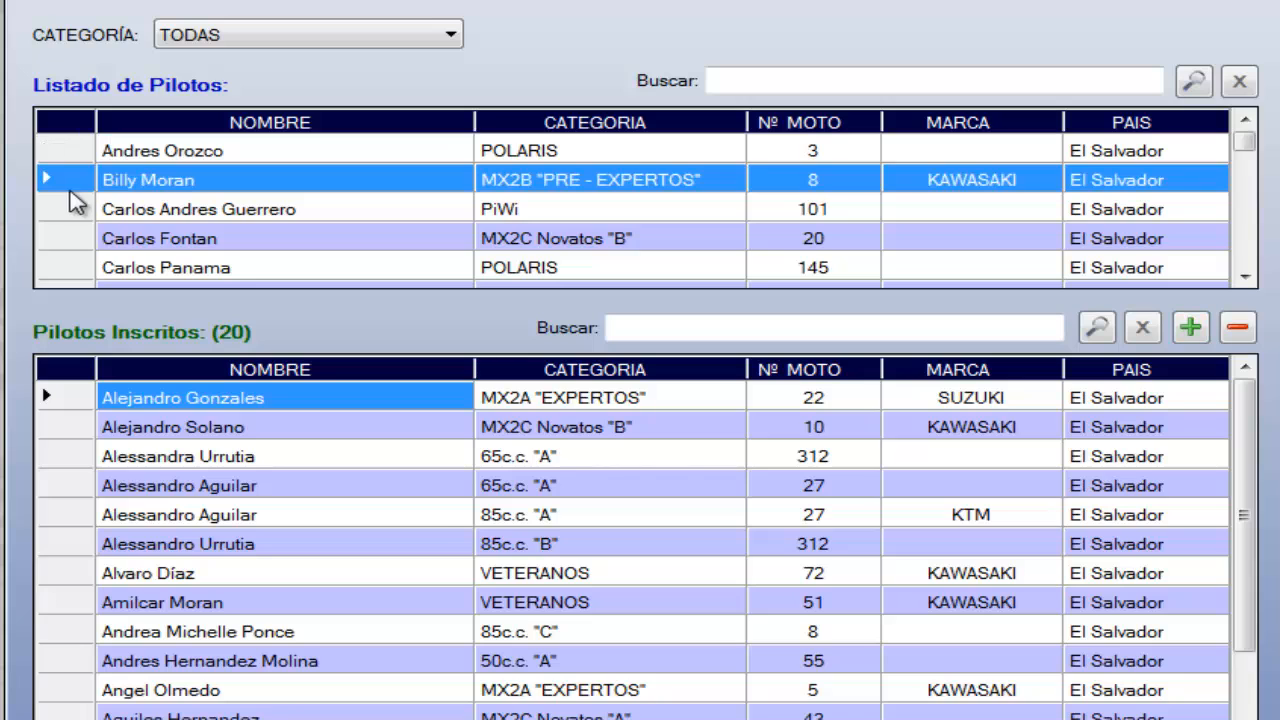
{"action": "left_click", "coordinate": [1190, 328]}
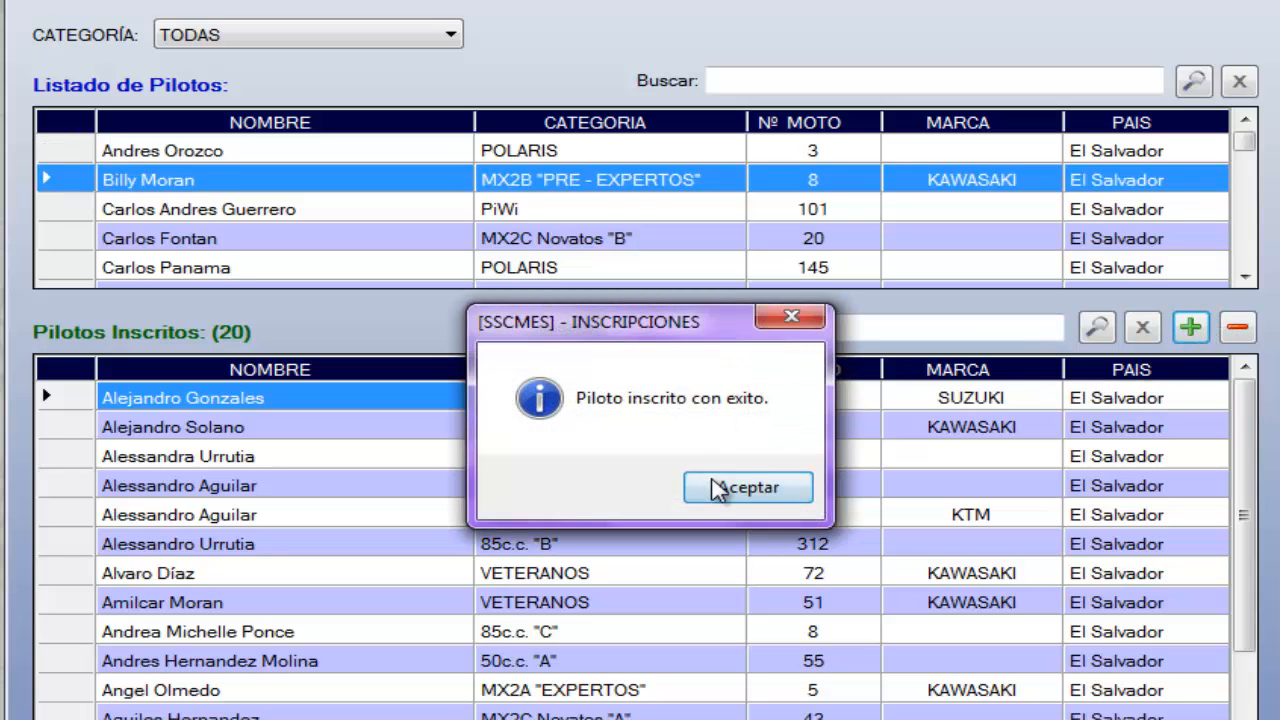
{"action": "left_click", "coordinate": [725, 487]}
Register the MX2C Novatos "B" pilot with motorcycle number 20 for the event
{"action": "left_click", "coordinate": [70, 212]}
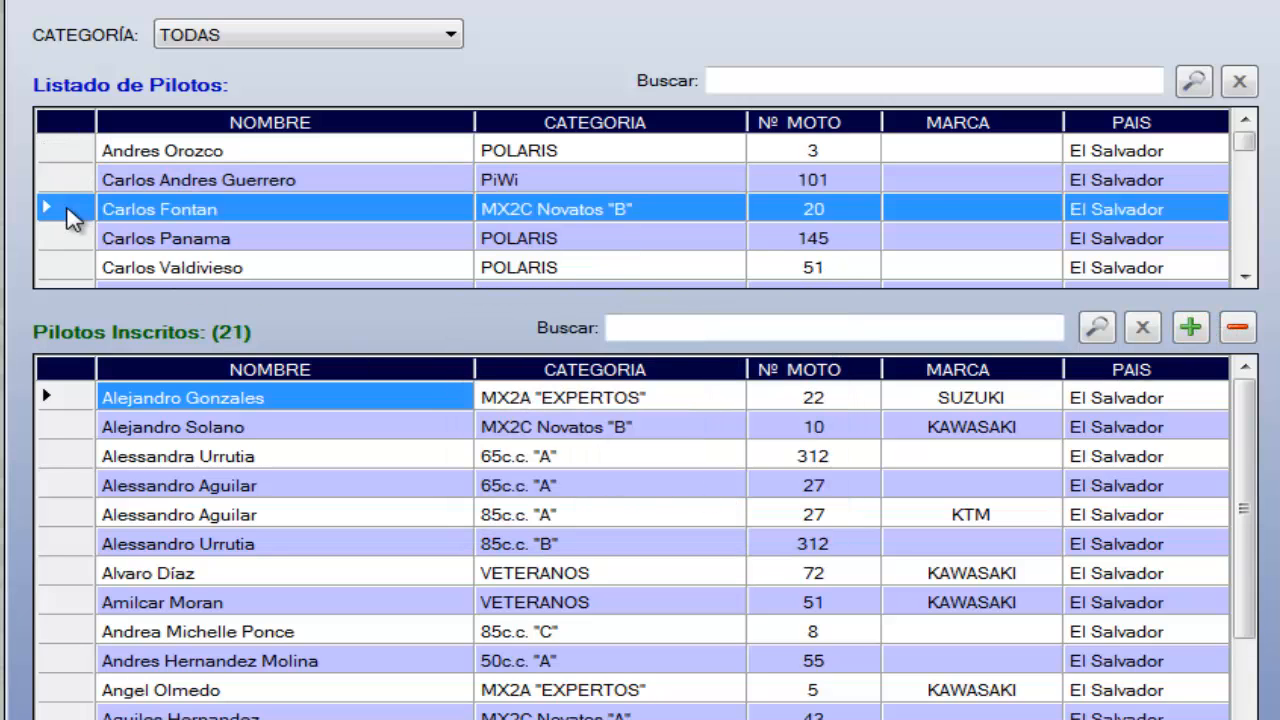
{"action": "left_click", "coordinate": [1190, 328]}
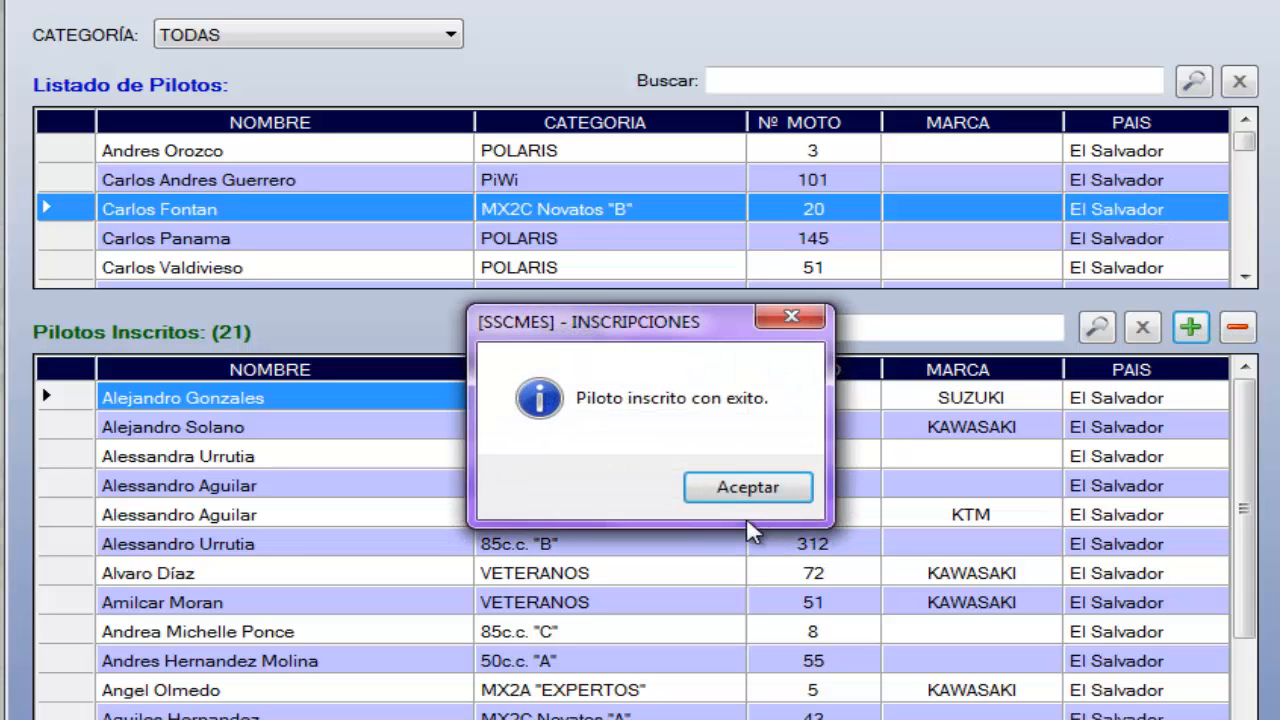
{"action": "left_click", "coordinate": [729, 486]}
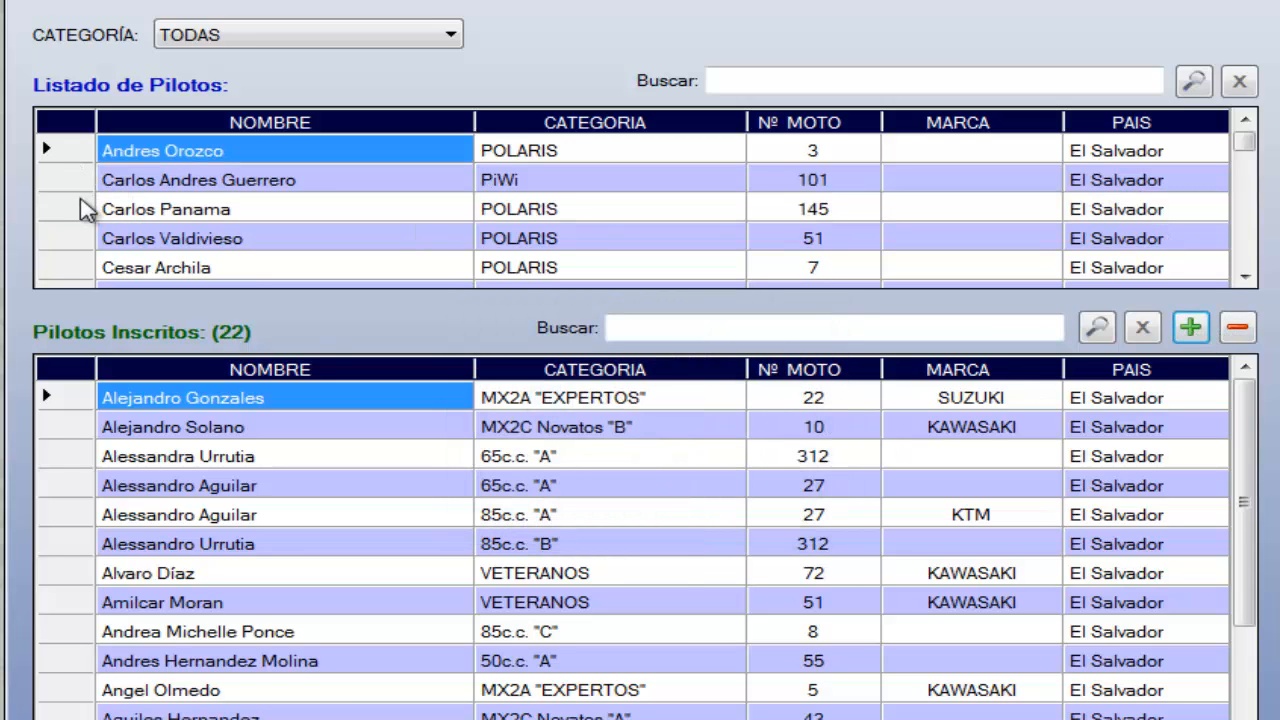
{"action": "left_click", "coordinate": [86, 208]}
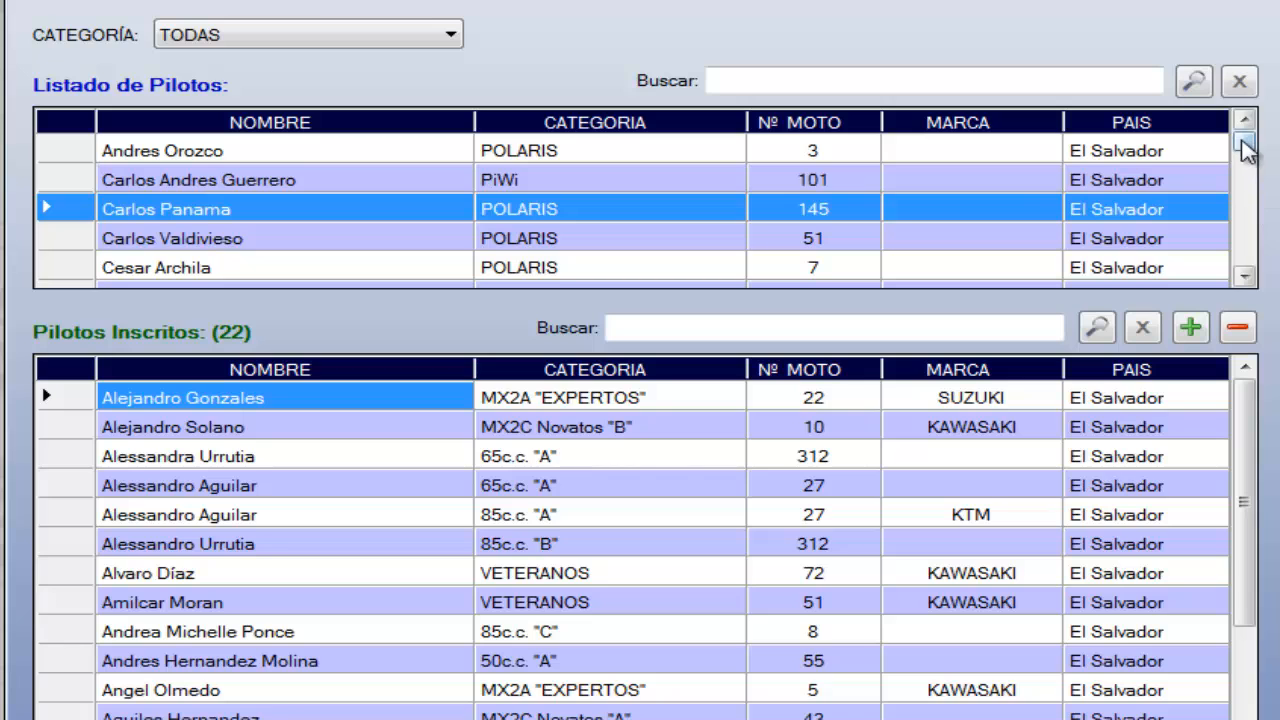
List only the 50c.c. "A" category and register its pilot with motorcycle number 9 for the event
{"action": "left_click", "coordinate": [410, 40]}
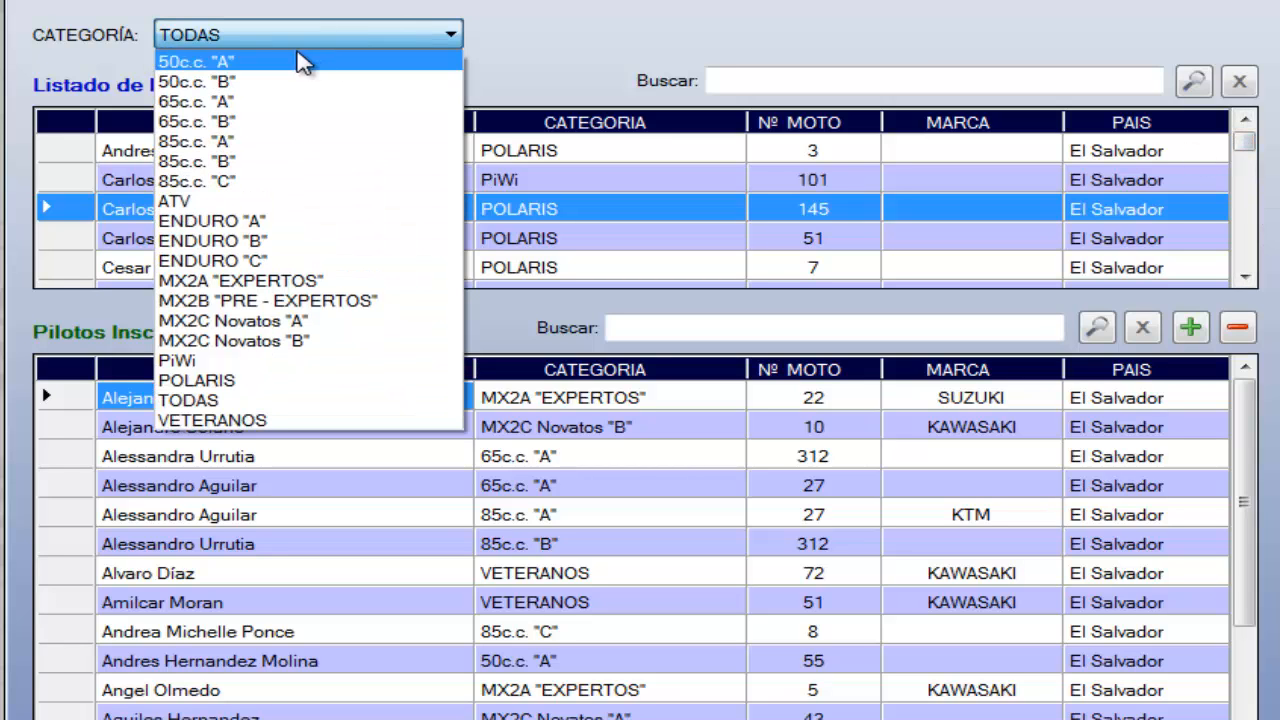
{"action": "left_click", "coordinate": [300, 62]}
{"action": "left_click", "coordinate": [75, 152]}
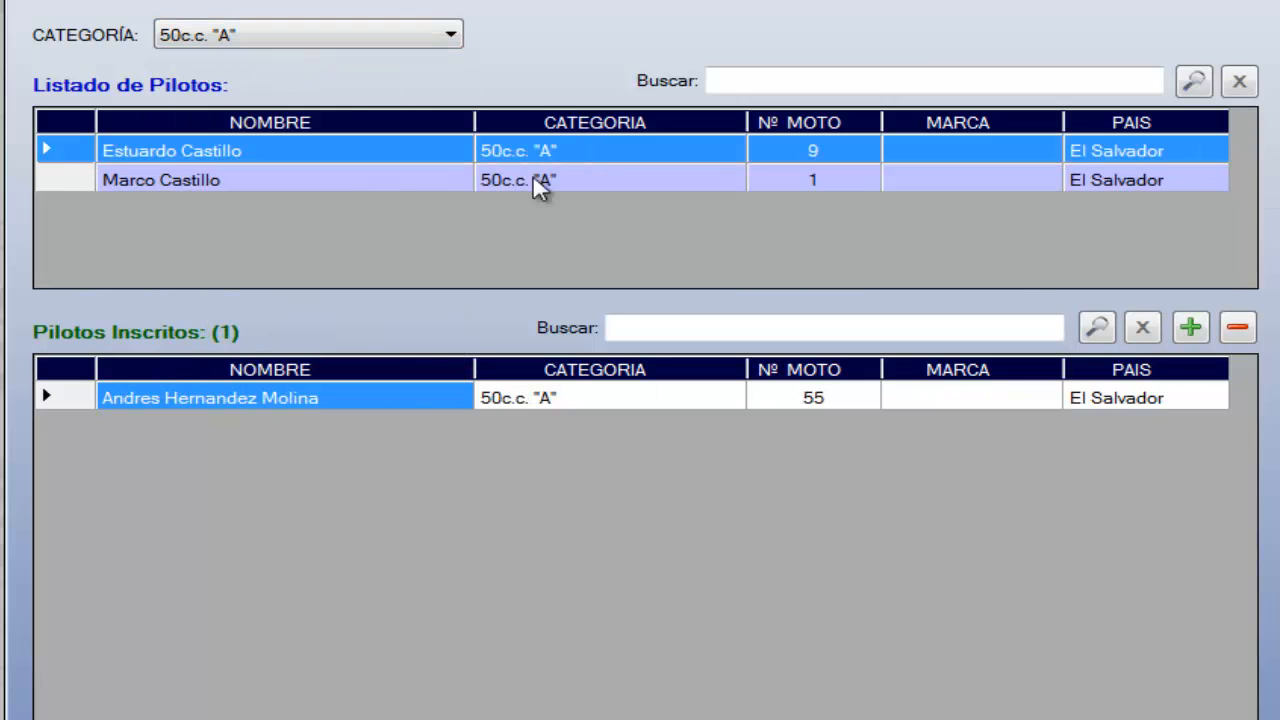
{"action": "left_click", "coordinate": [1189, 330]}
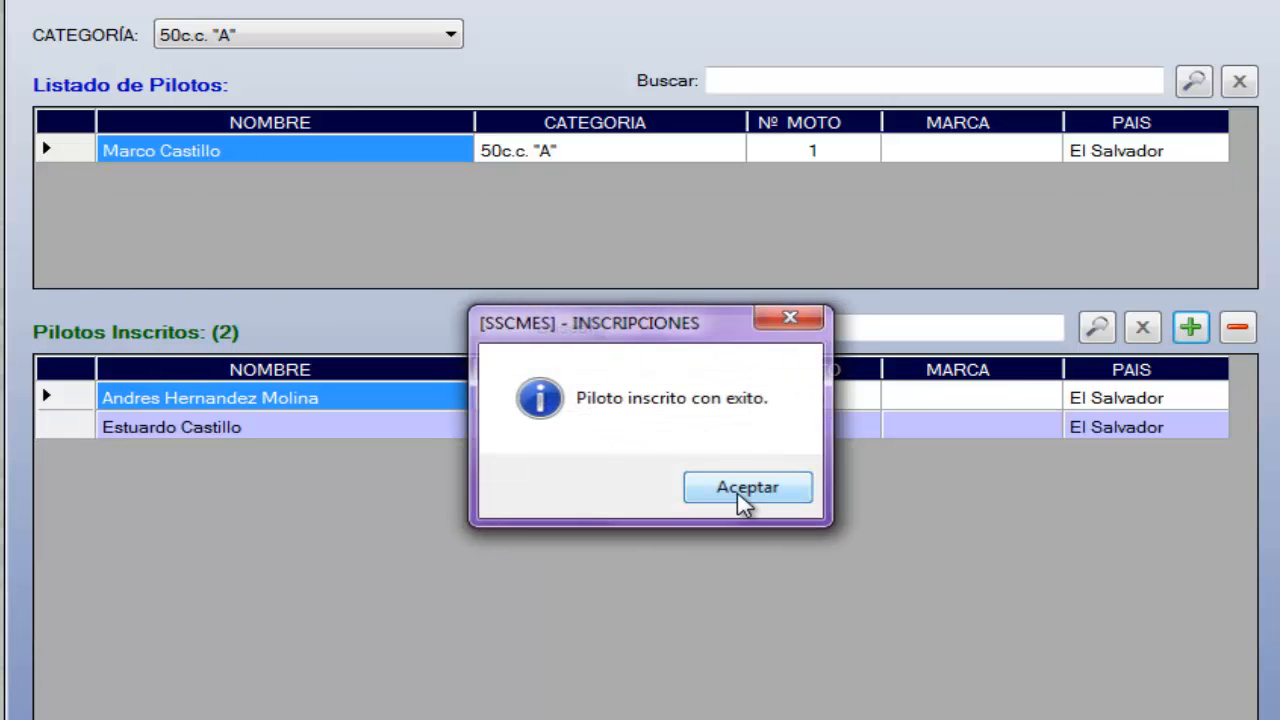